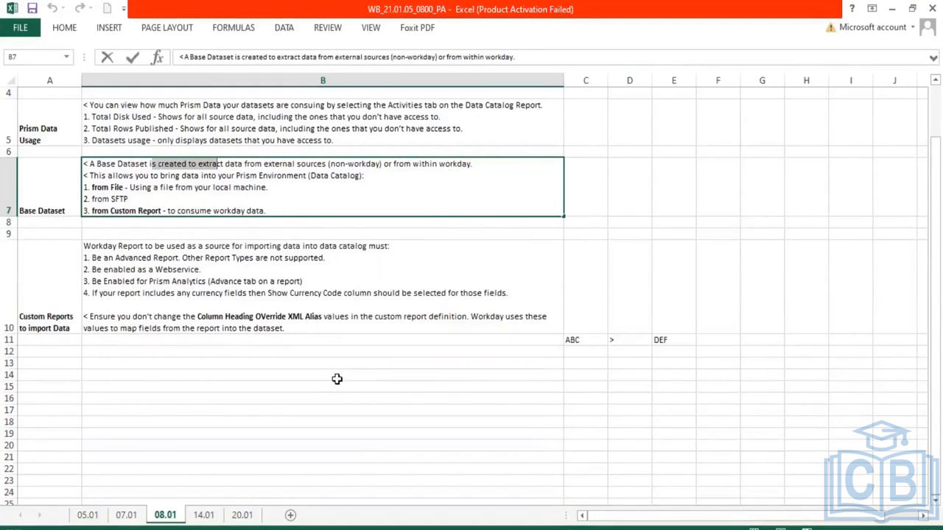
# Review the Base Dataset notes on sheets 08.01 and 14.01, highlighting the source options
pyautogui.moveTo(317, 164); pyautogui.dragTo(385, 163)
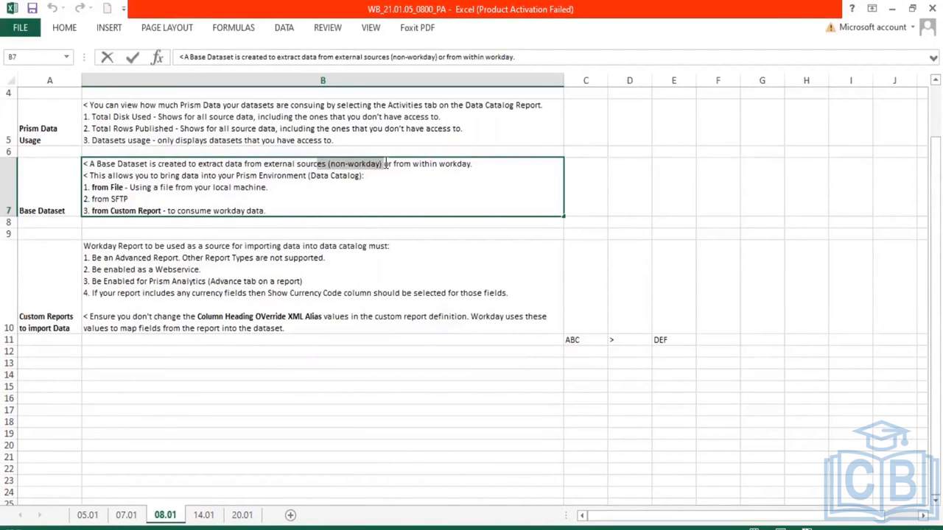
pyautogui.moveTo(385, 163)
pyautogui.click(237, 519)
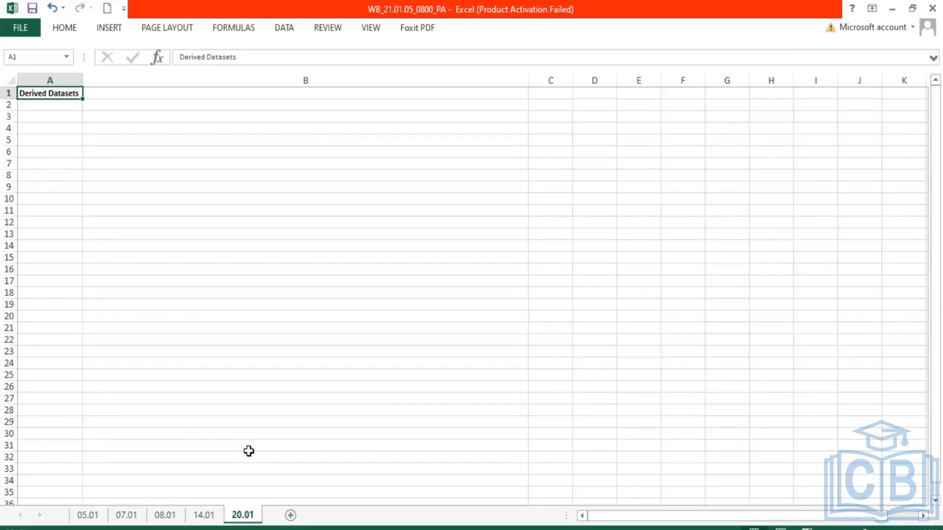
pyautogui.click(205, 516)
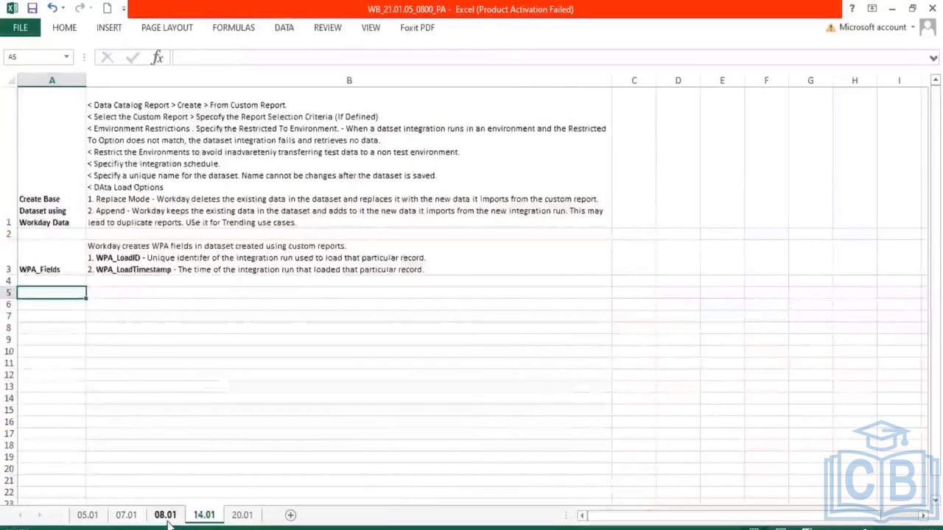
pyautogui.click(168, 518)
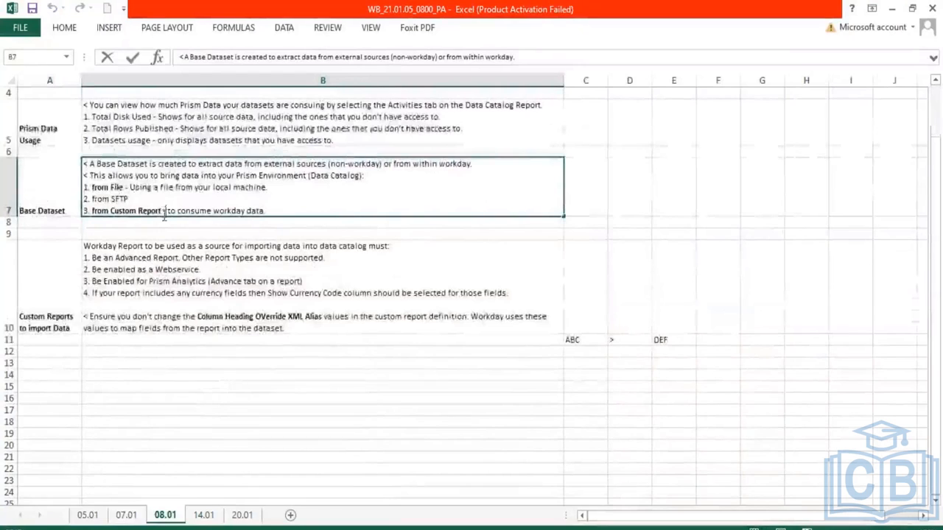
pyautogui.moveTo(162, 212); pyautogui.dragTo(91, 217)
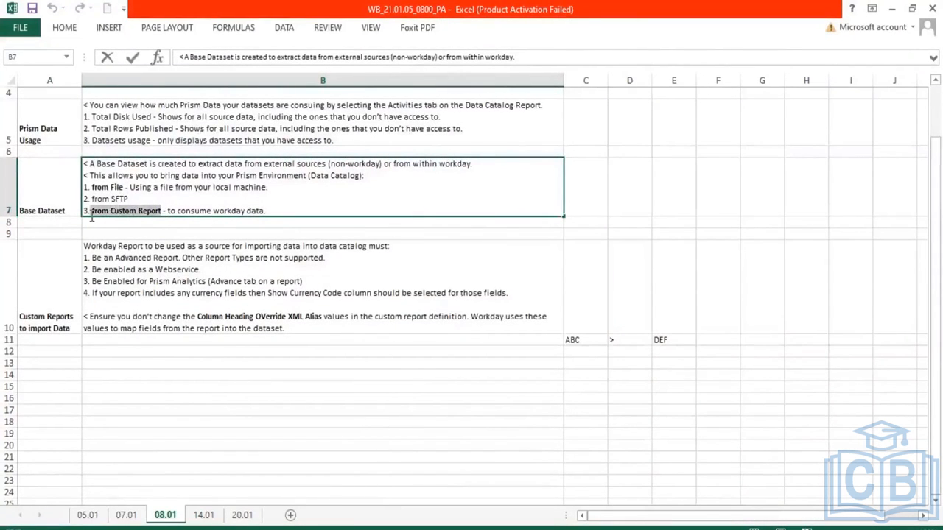
pyautogui.click(125, 188)
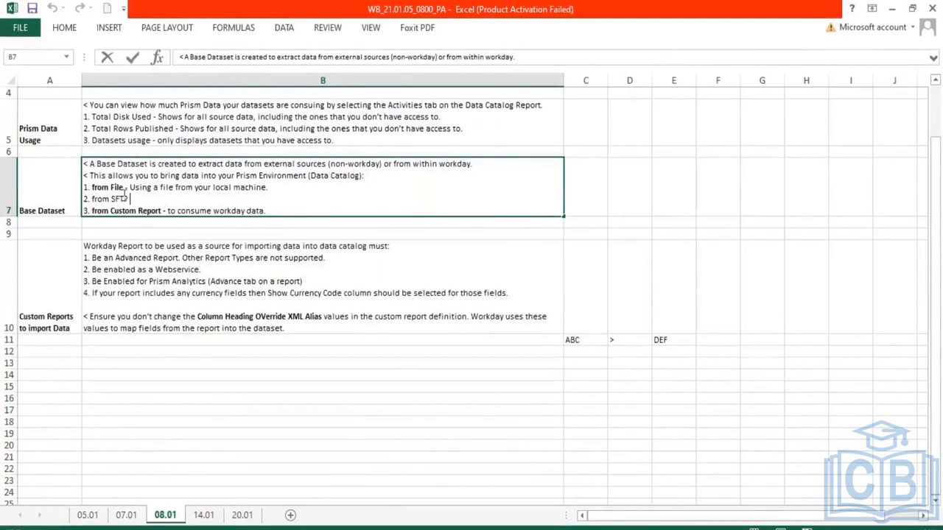
pyautogui.moveTo(124, 189); pyautogui.dragTo(84, 200)
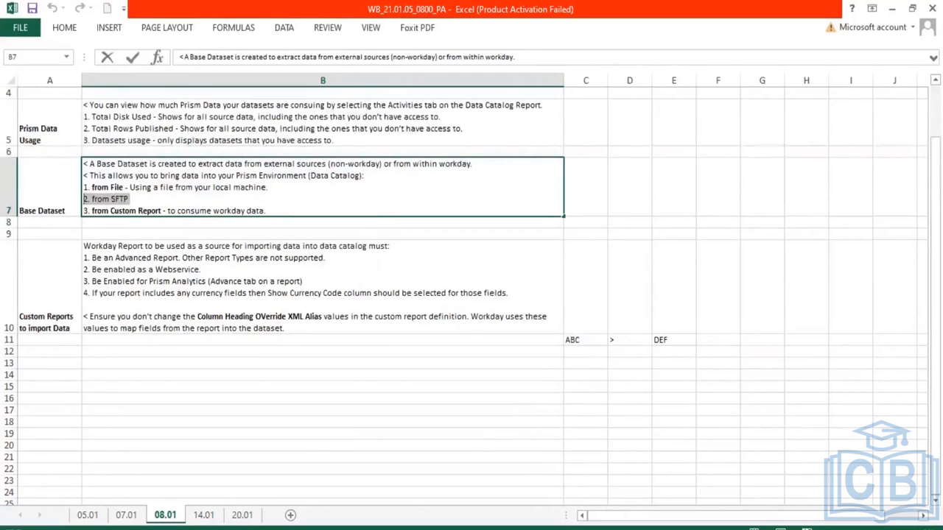
# On sheet 20.01, enter '< A Derived dataset is based on one ore more existing datasets (Base Datasets and/or Dervied Dataset)' in B1
pyautogui.click(244, 516)
pyautogui.click(245, 515)
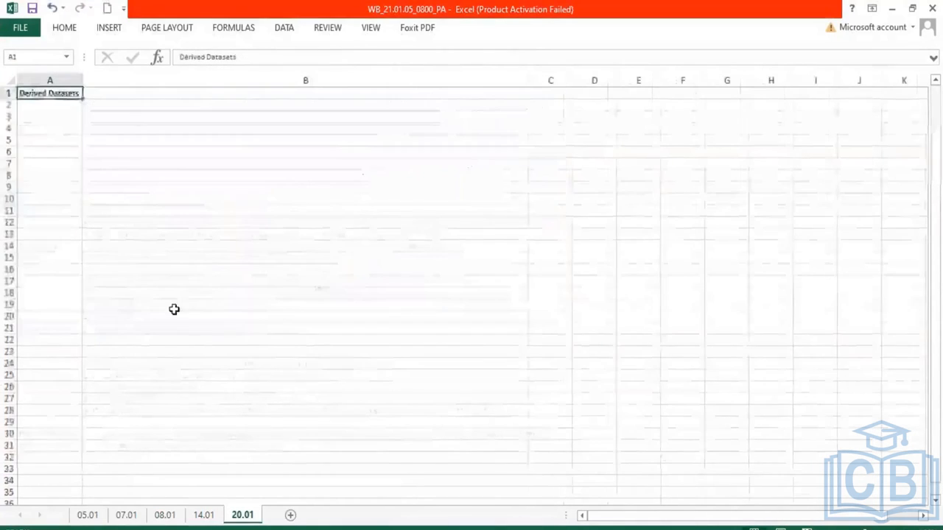
pyautogui.click(124, 92)
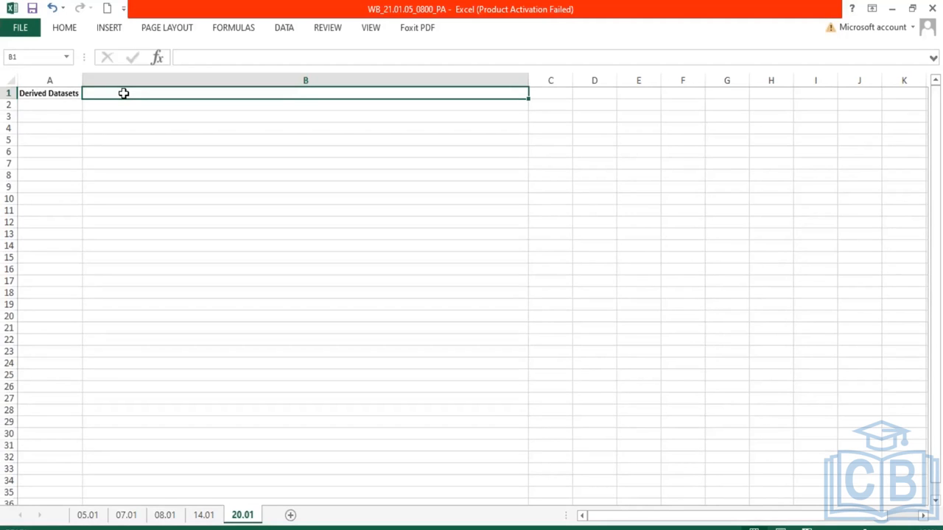
pyautogui.write('< A Der')
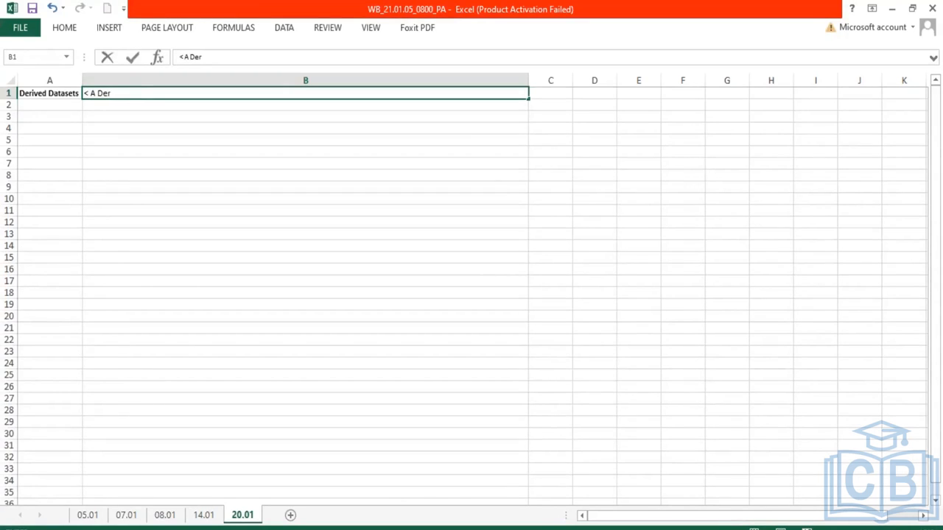
pyautogui.write('ived dataset is based on one ore more ')
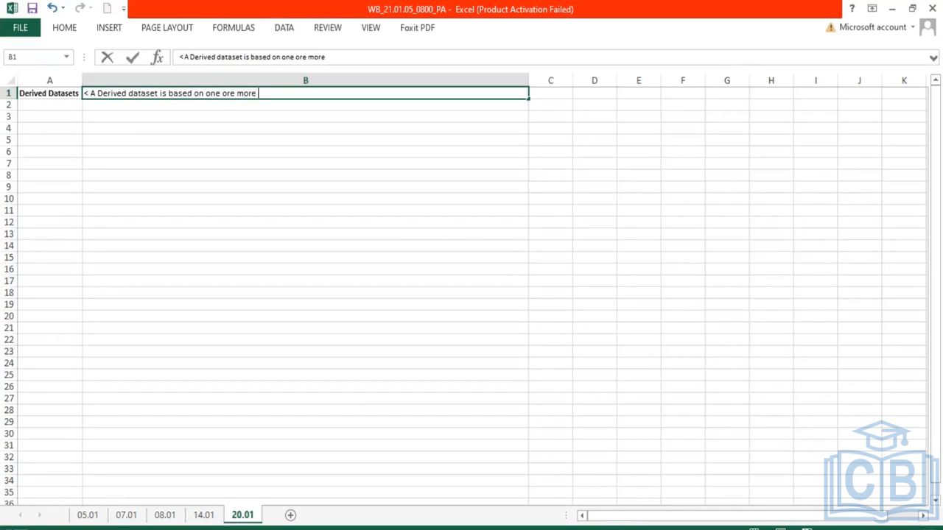
pyautogui.write('existing datasets')
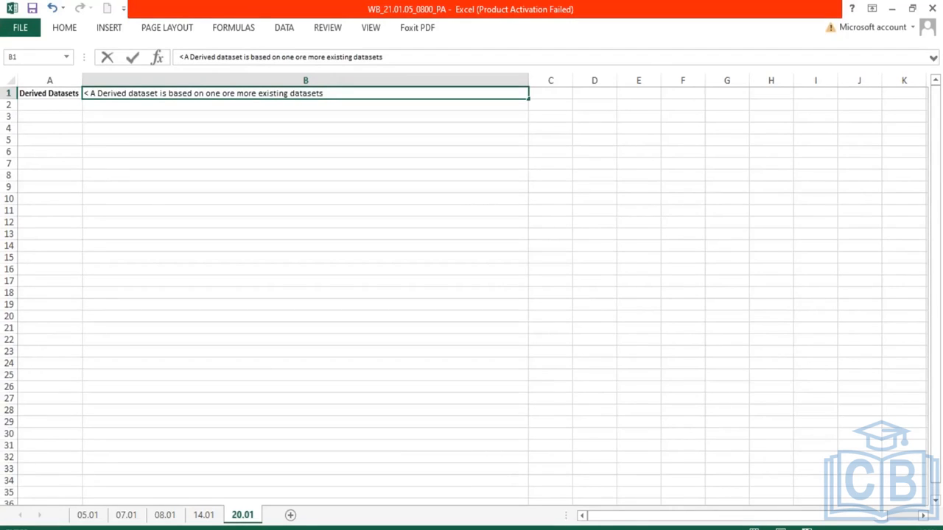
pyautogui.write('(Based')
pyautogui.press('BackSpace')
pyautogui.write('DA')
pyautogui.press('BackSpace')
pyautogui.write('atasets and')
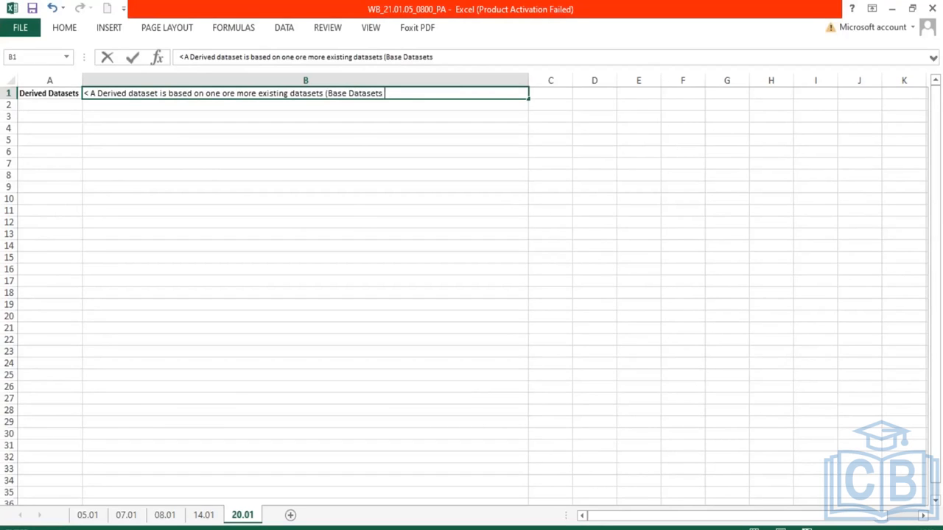
pyautogui.write('/or Dervic')
pyautogui.write('d Dataset))')
pyautogui.press('BackSpace')
pyautogui.press('Return')
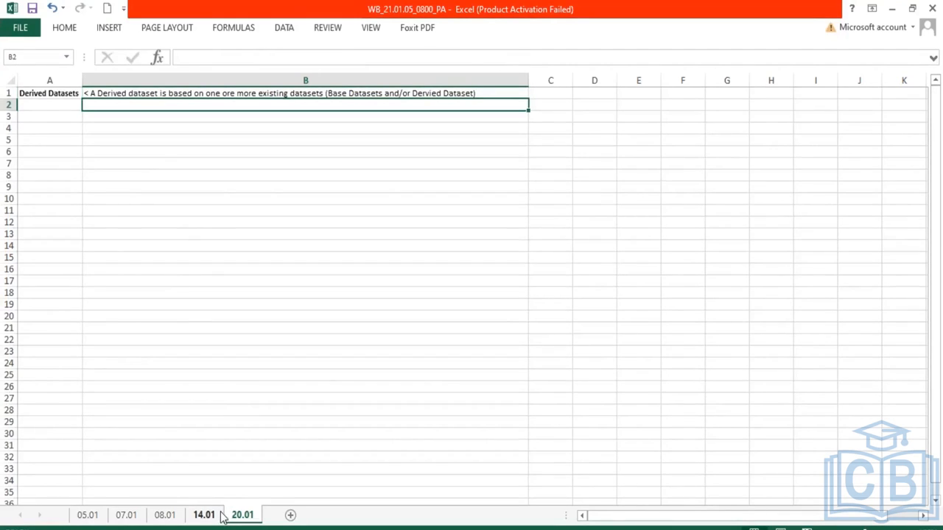
# Append '. The source of a derived dataset comes from the output of an existing dataset.' to the B1 note
pyautogui.doubleClick(491, 93)
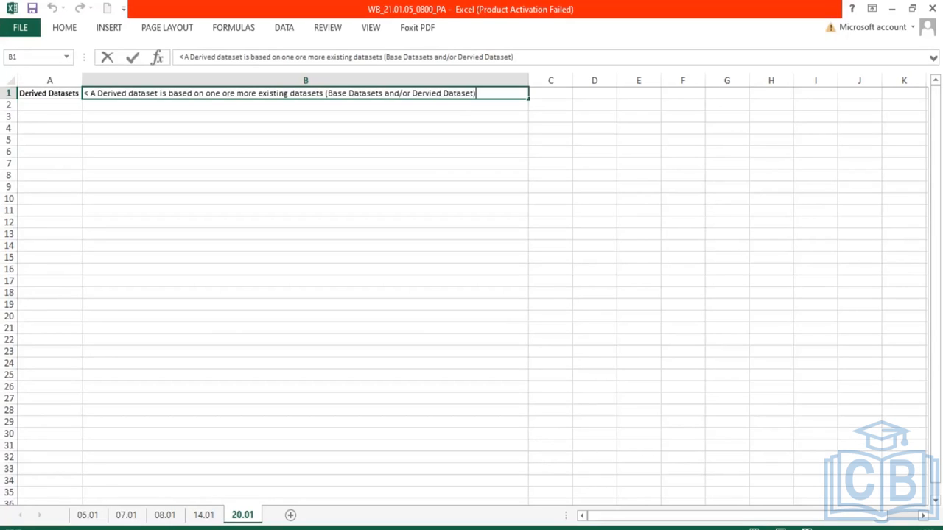
pyautogui.write('.')
pyautogui.hotkey('alt', 'Return')
pyautogui.write('<')
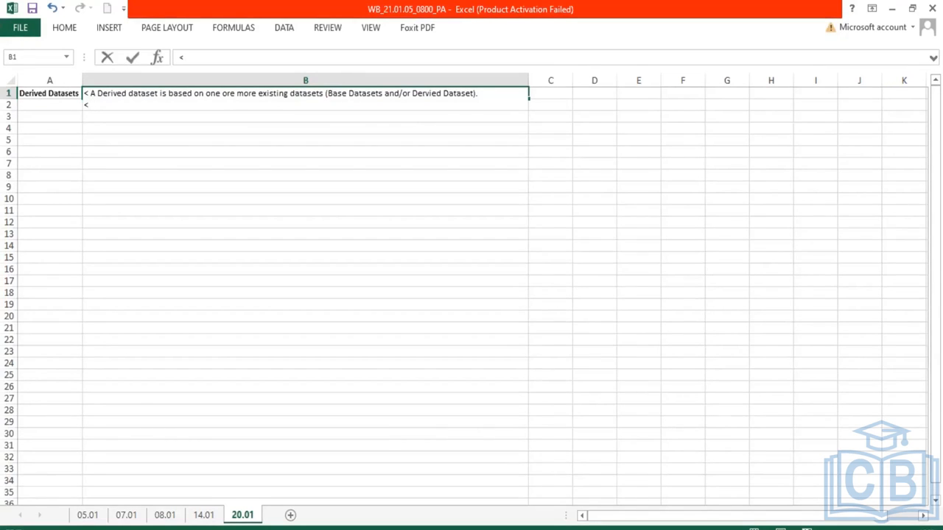
pyautogui.press('BackSpace')
pyautogui.press('BackSpace')
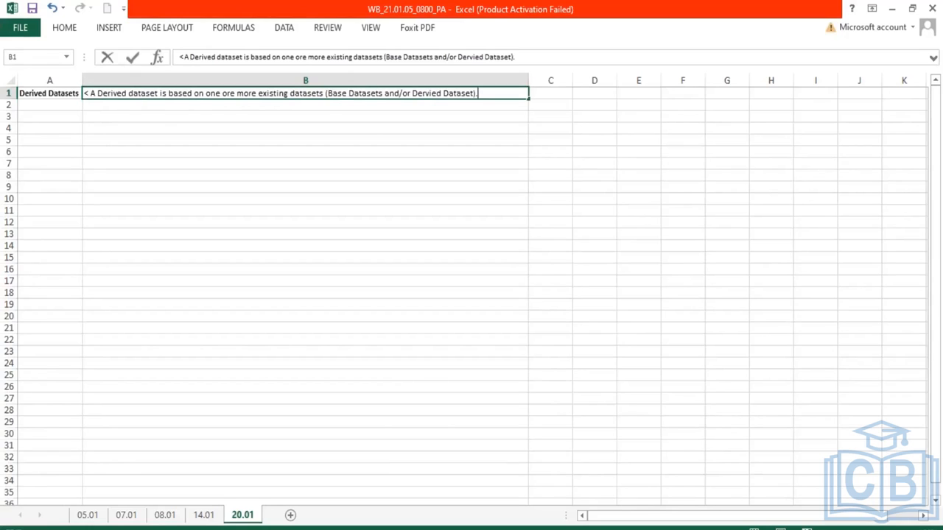
pyautogui.write('The source of')
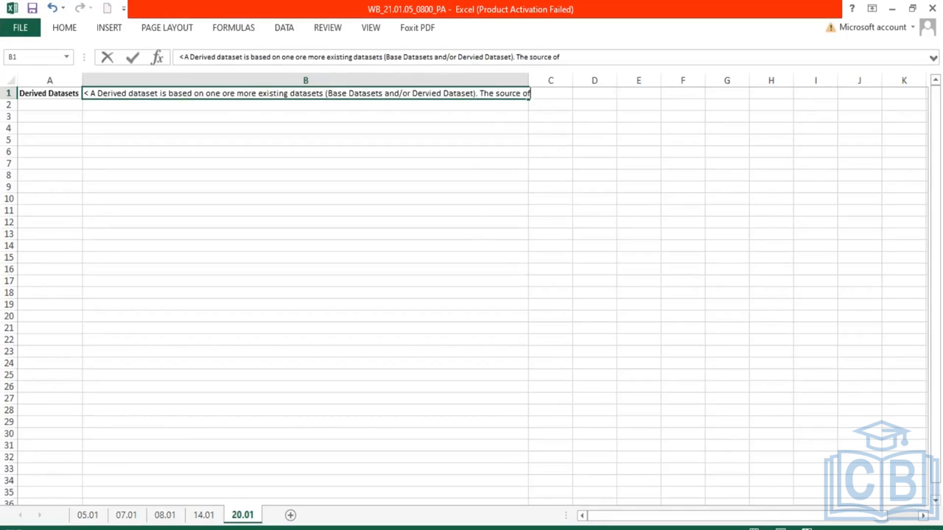
pyautogui.write(' a')
pyautogui.press('BackSpace')
pyautogui.press('BackSpace')
pyautogui.write('a derived dataset')
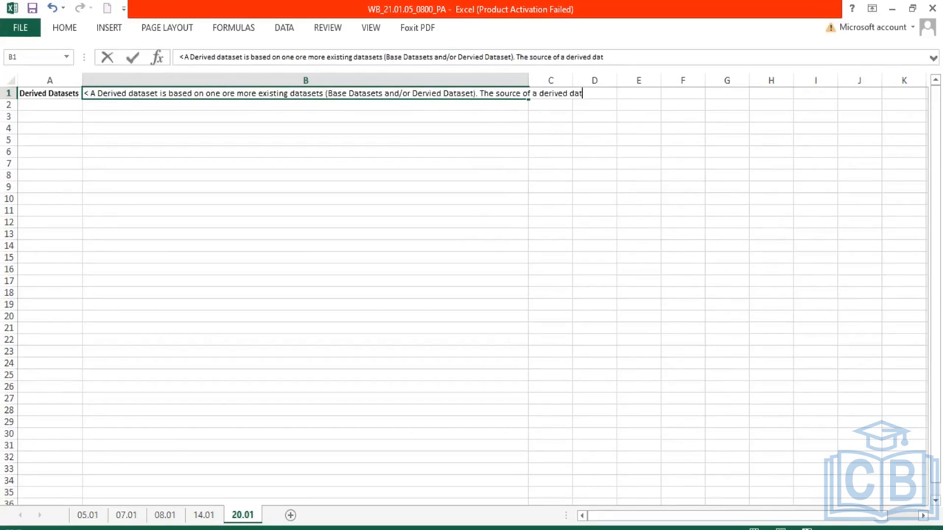
pyautogui.write(' comes from the o')
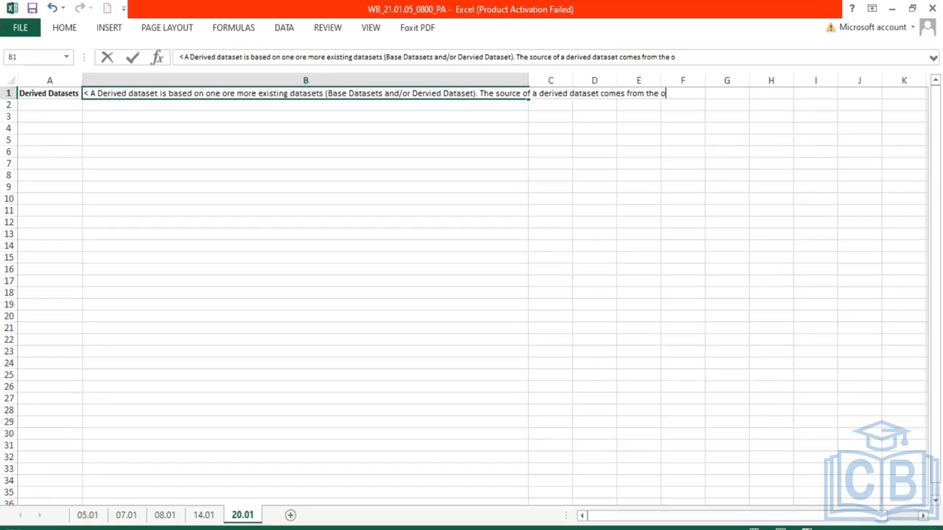
pyautogui.write('utput of an')
pyautogui.write(' exist')
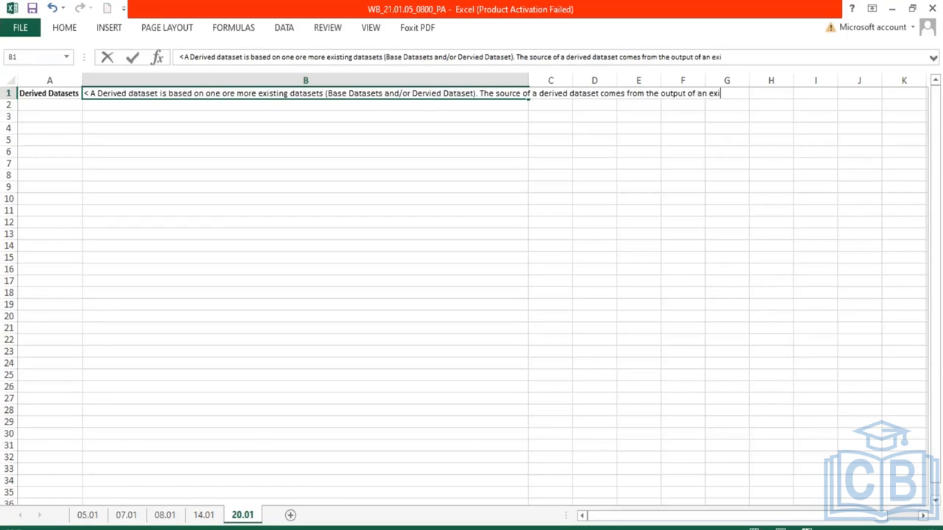
pyautogui.write('ing dataset.')
pyautogui.press('Return')
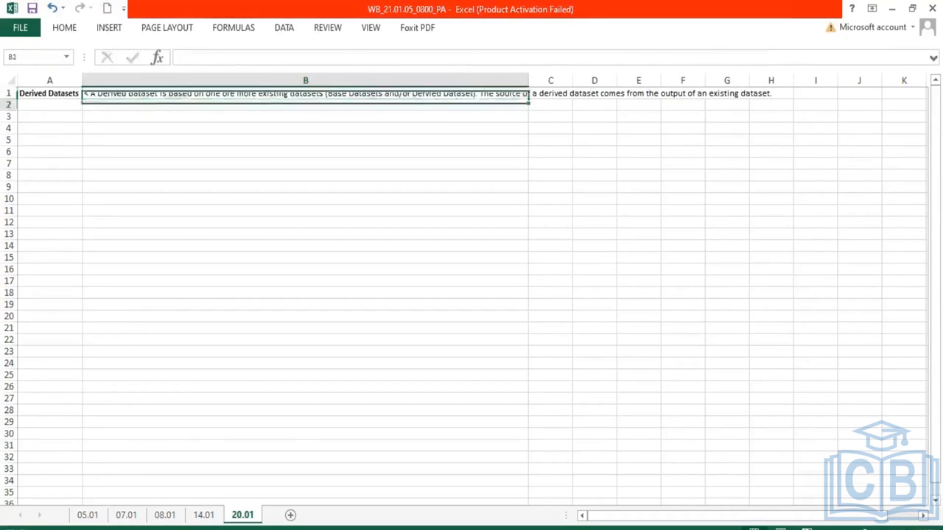
# Turn on text wrapping for columns A and B
pyautogui.moveTo(51, 80); pyautogui.dragTo(150, 80)
pyautogui.click(64, 29)
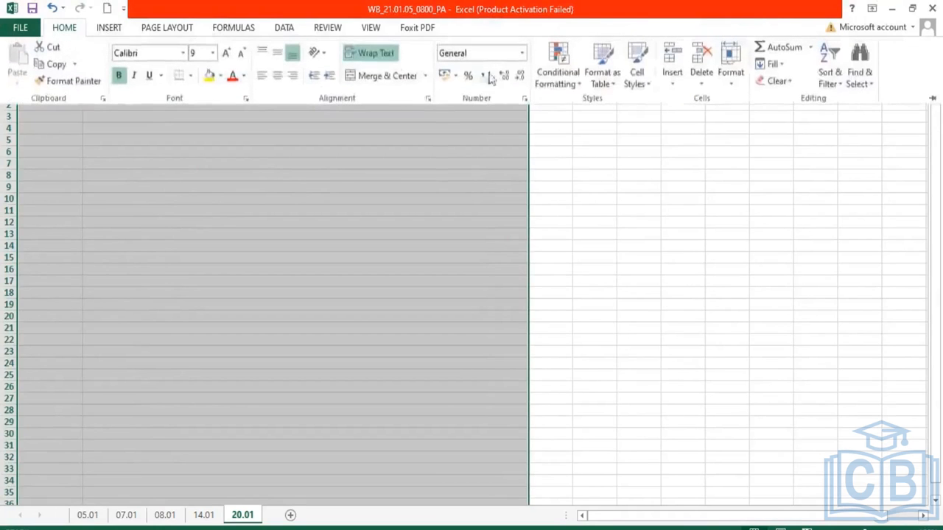
pyautogui.click(372, 53)
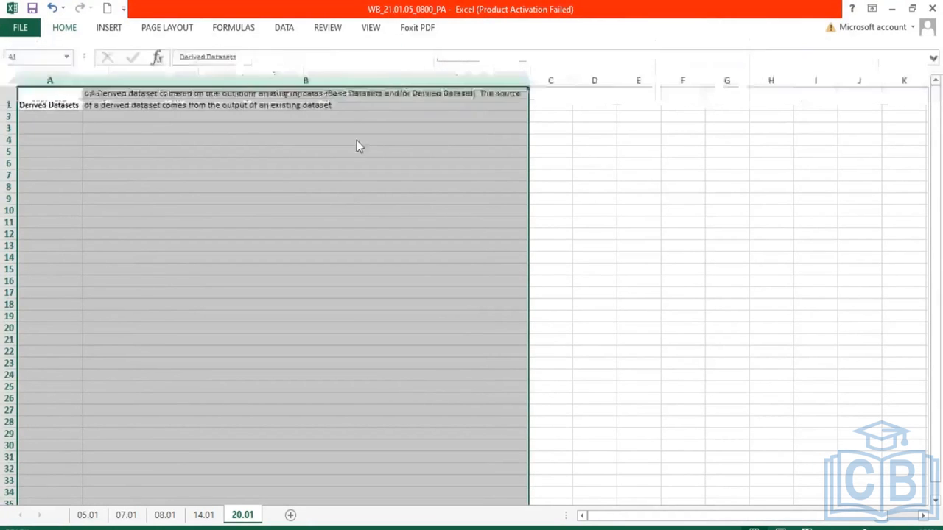
# Add a new line in B1: '< The use of a derived dataset is to blend/transform/modify data together from different sources.'
pyautogui.doubleClick(347, 105)
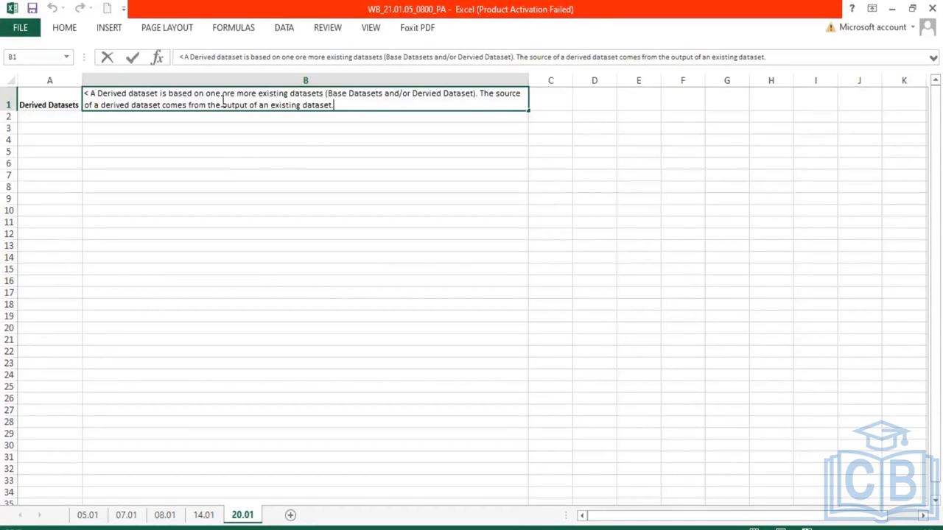
pyautogui.moveTo(221, 105); pyautogui.dragTo(274, 111)
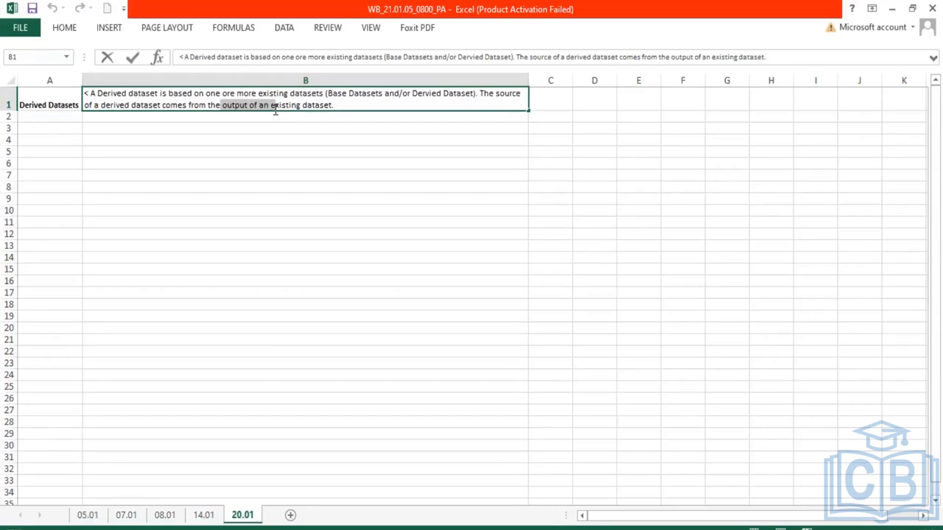
pyautogui.click(340, 103)
pyautogui.hotkey('alt', 'Return')
pyautogui.write('<')
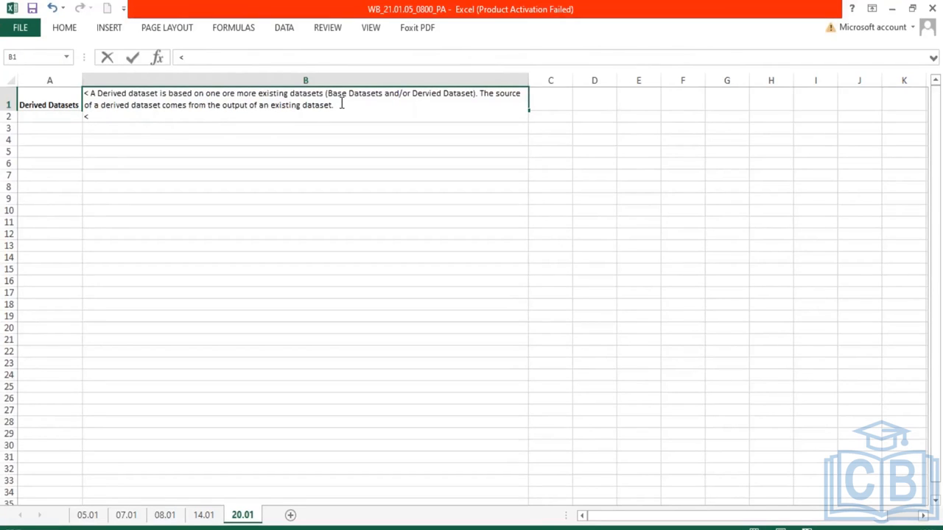
pyautogui.write(' The used of')
pyautogui.press('BackSpace')
pyautogui.press('BackSpace')
pyautogui.press('BackSpace')
pyautogui.press('BackSpace')
pyautogui.write('of a deriv')
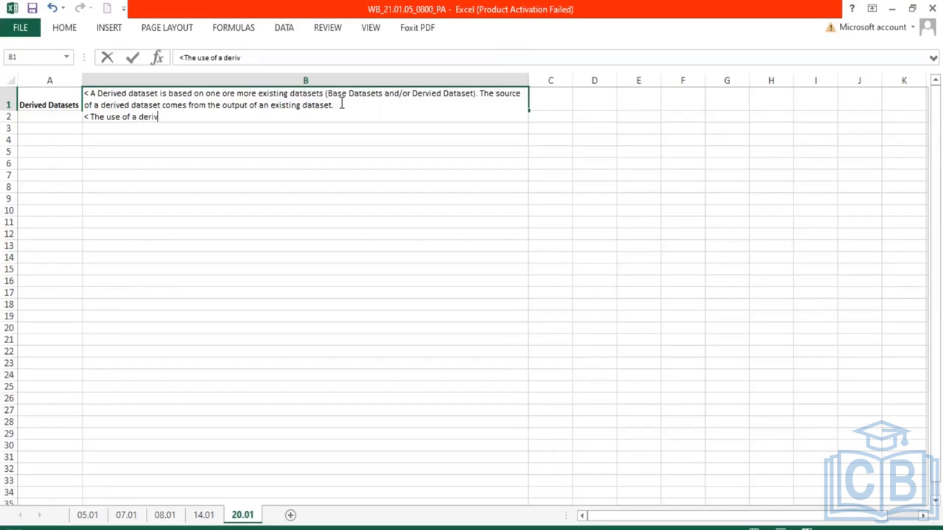
pyautogui.write('ed dataset is to ble')
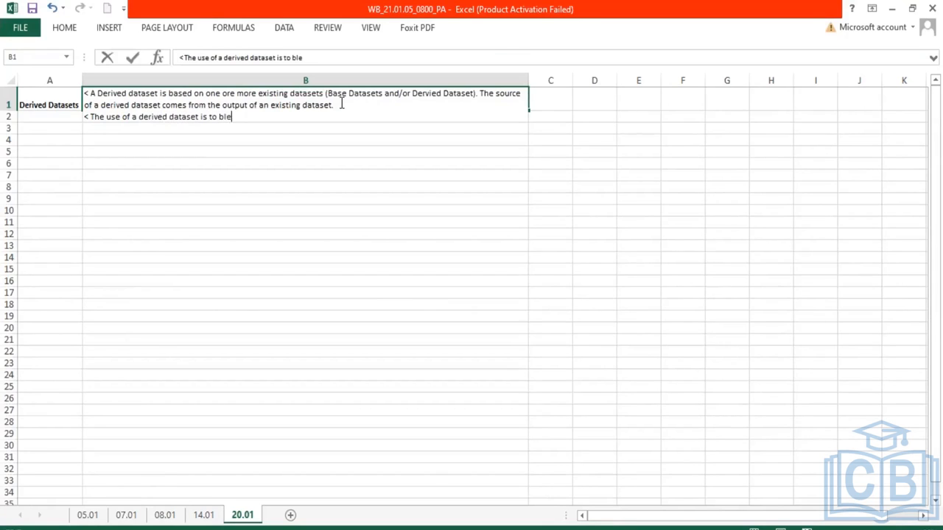
pyautogui.write('nd/transform')
pyautogui.press('BackSpace')
pyautogui.write('/modify')
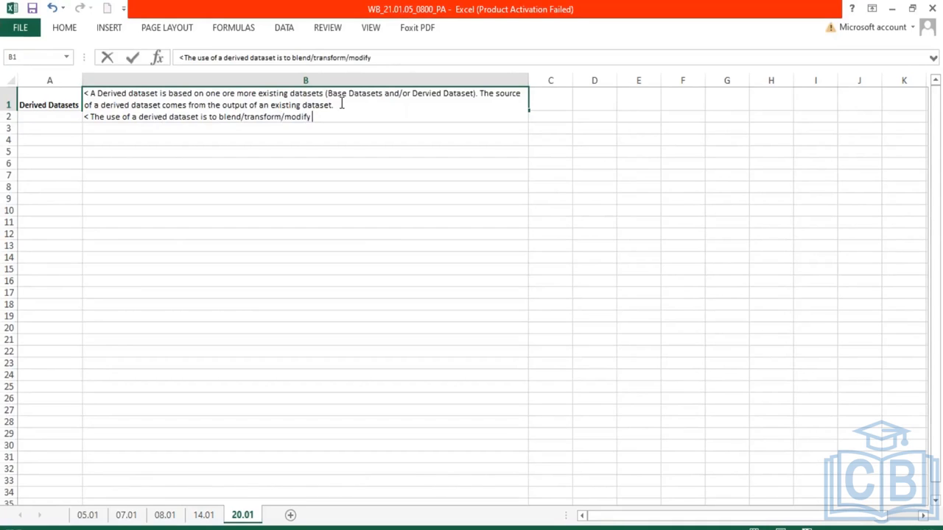
pyautogui.write(' data together fro')
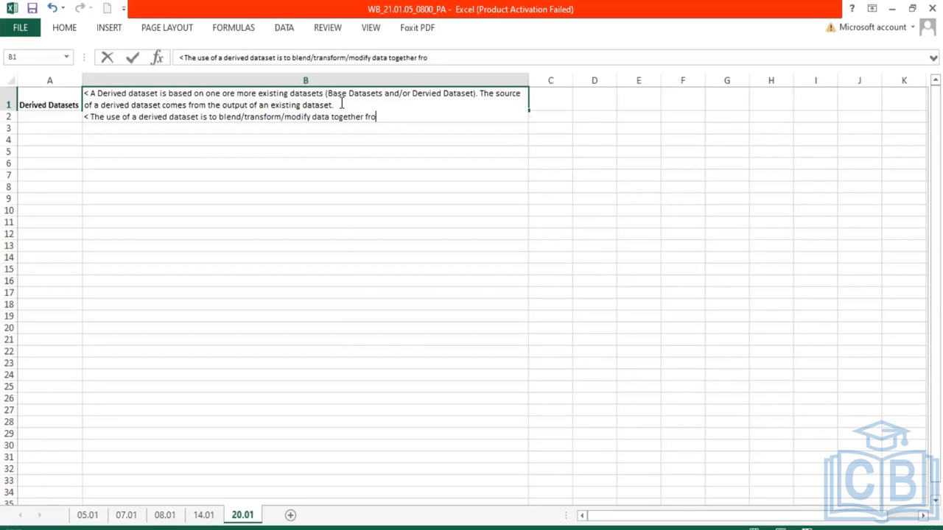
pyautogui.write('m different sources.')
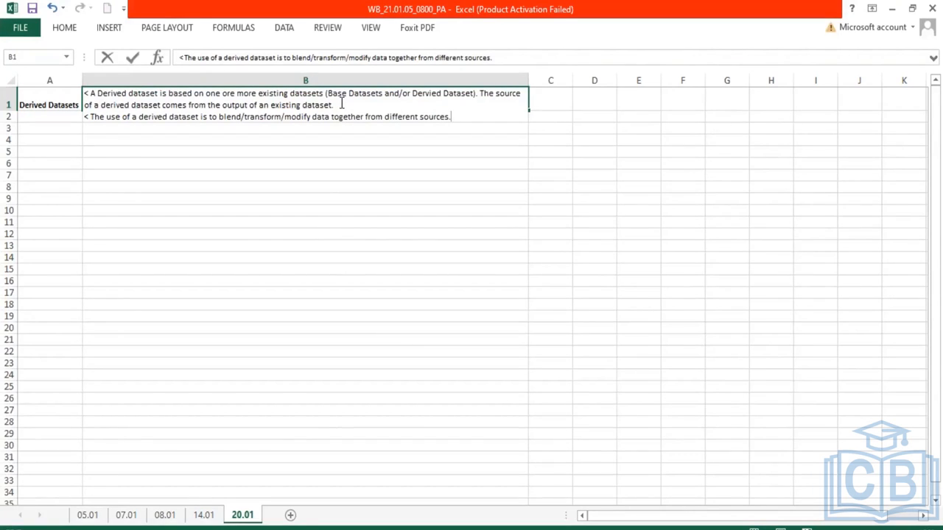
pyautogui.press('Return')
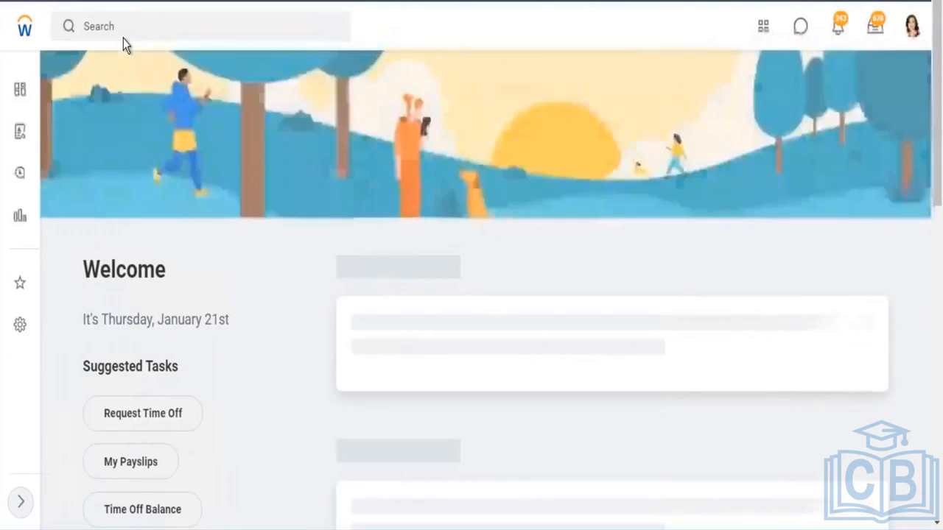
# Switch to Workday and open the Data Catalog by searching for 'data ca'
pyautogui.click(126, 29)
pyautogui.write('data')
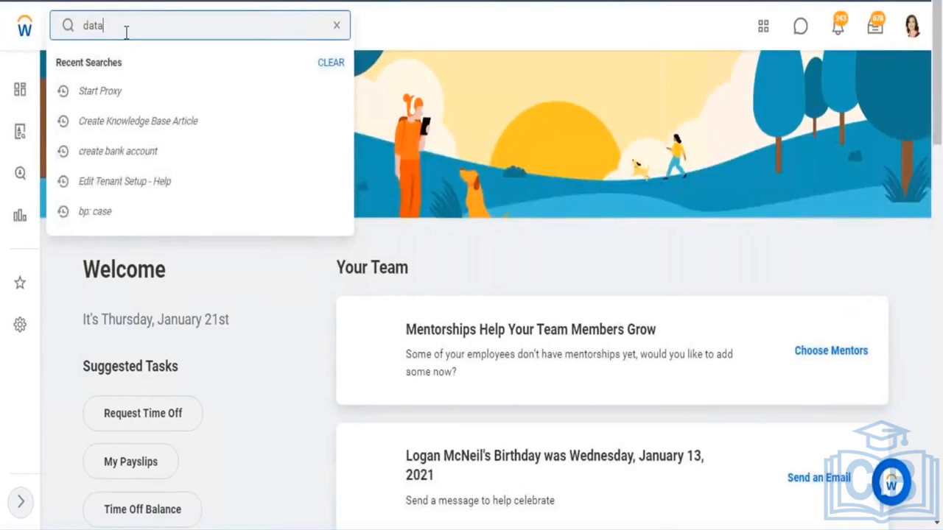
pyautogui.write(' ca')
pyautogui.press('Return')
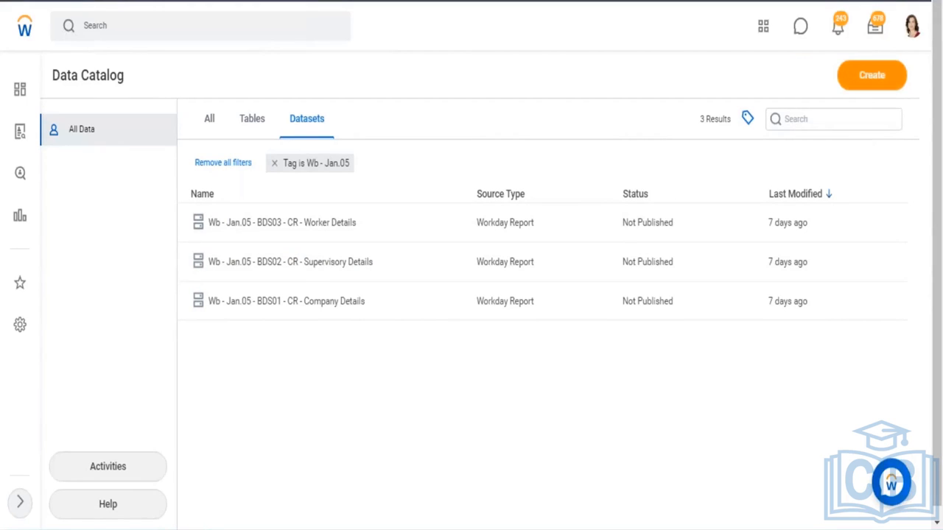
# Start creating a derived dataset from the Data Catalog's Create options
pyautogui.click(871, 74)
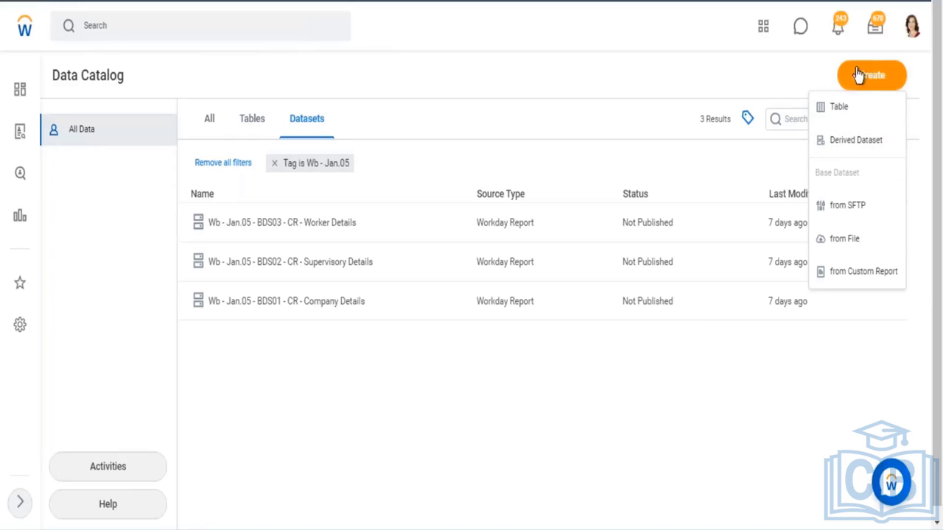
pyautogui.click(852, 147)
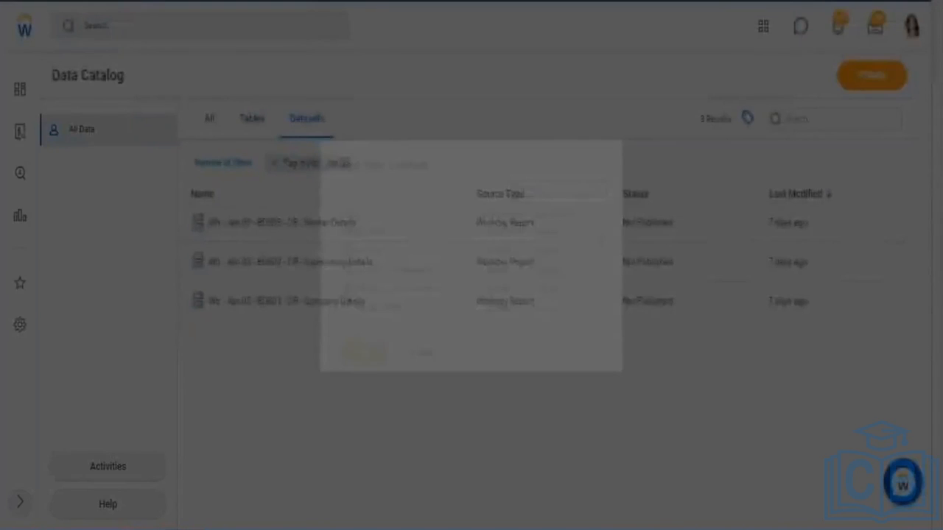
pyautogui.click(655, 111)
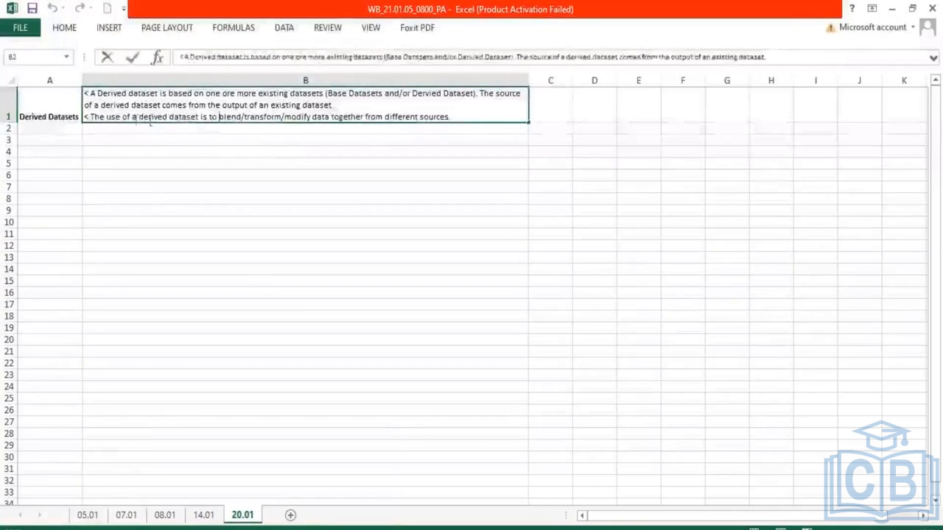
# Highlight the blending purpose and the existing-datasets phrase in the B1 note
pyautogui.moveTo(321, 118); pyautogui.dragTo(451, 116)
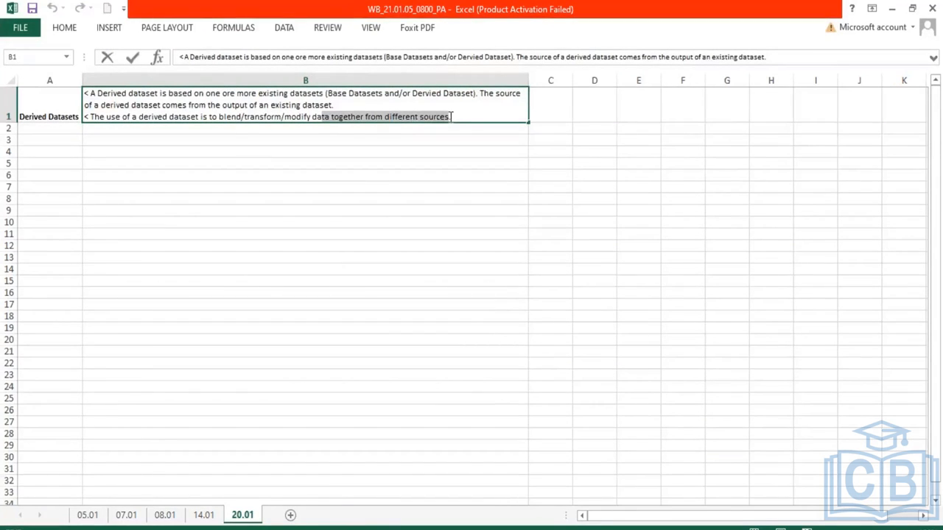
pyautogui.moveTo(236, 94); pyautogui.dragTo(323, 96)
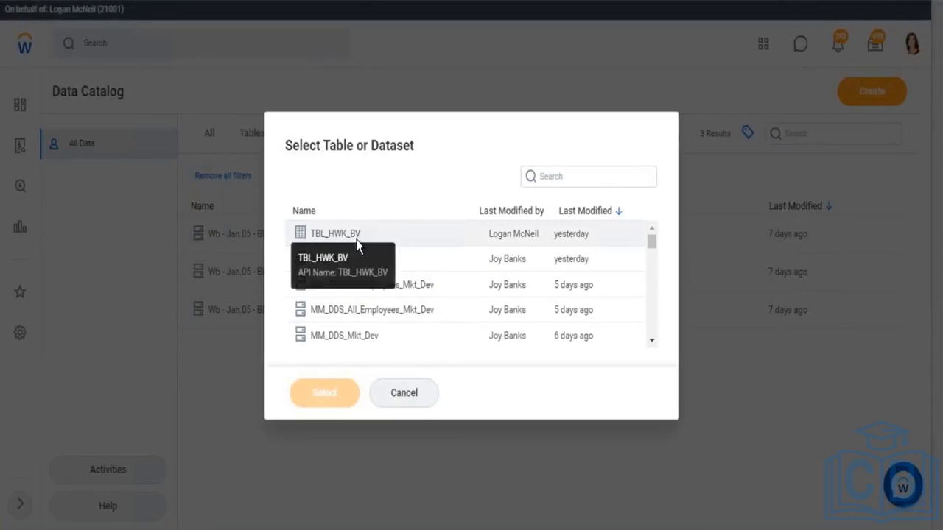
# Highlight the Table and Dataset words in the selection dialog's title, then cancel the dialog
pyautogui.doubleClick(418, 145)
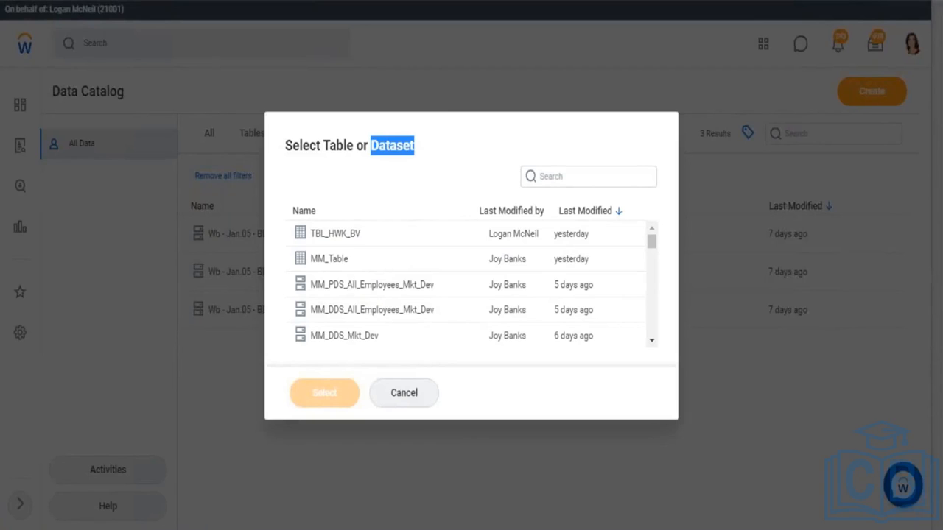
pyautogui.moveTo(323, 145); pyautogui.dragTo(359, 147)
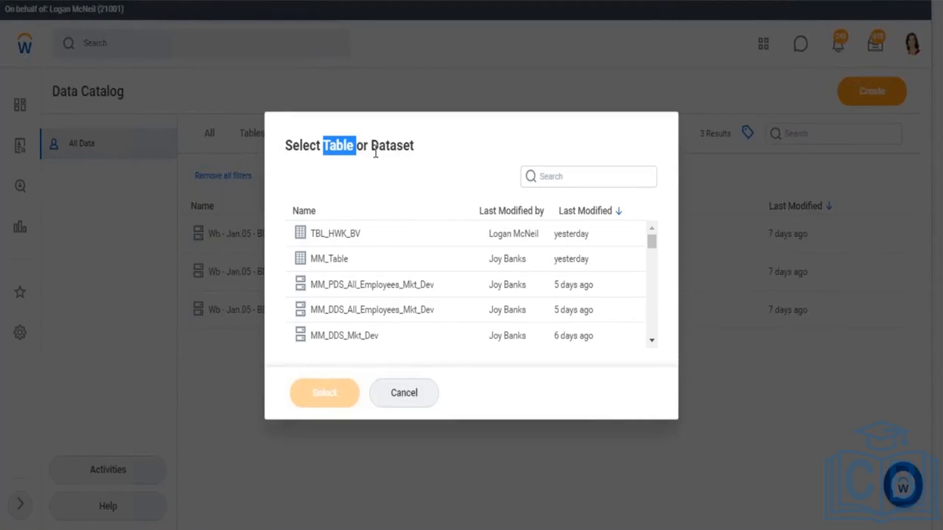
pyautogui.click(383, 150)
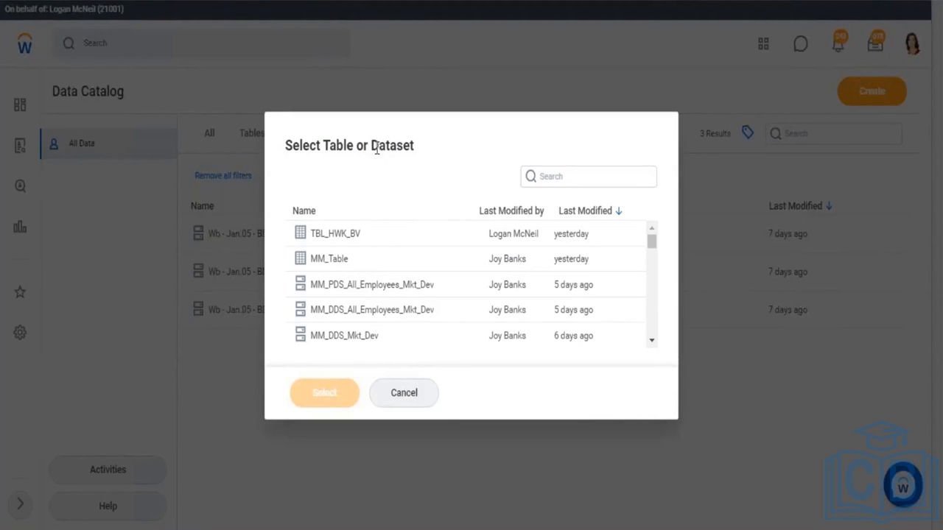
pyautogui.moveTo(370, 146); pyautogui.dragTo(414, 147)
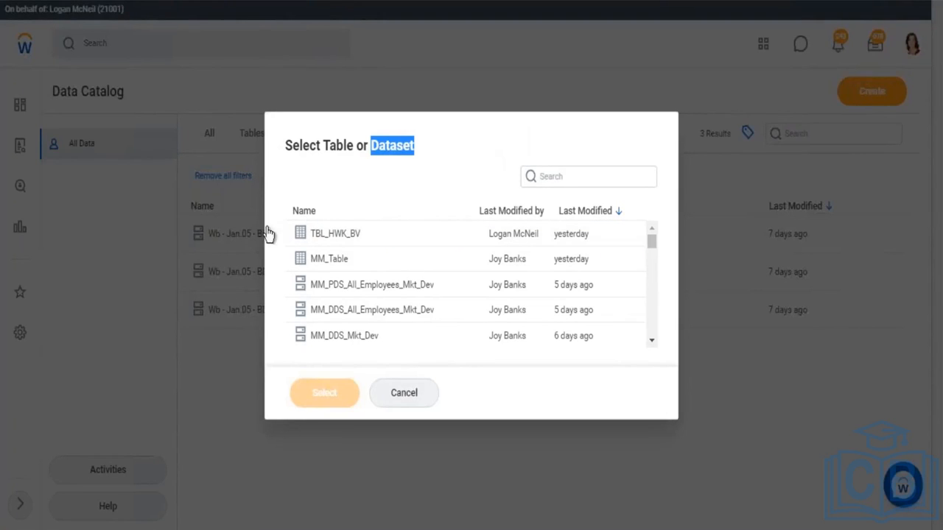
pyautogui.click(403, 393)
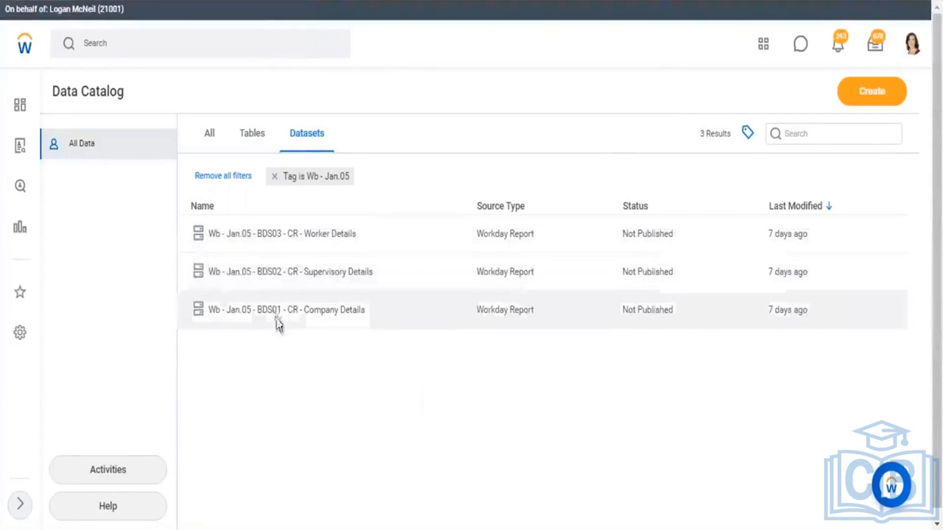
# Start a new derived dataset, search for 'wb jan.' and select Wb - Jan.05 - BDS01 - CR - Company Details
pyautogui.click(884, 96)
pyautogui.click(847, 153)
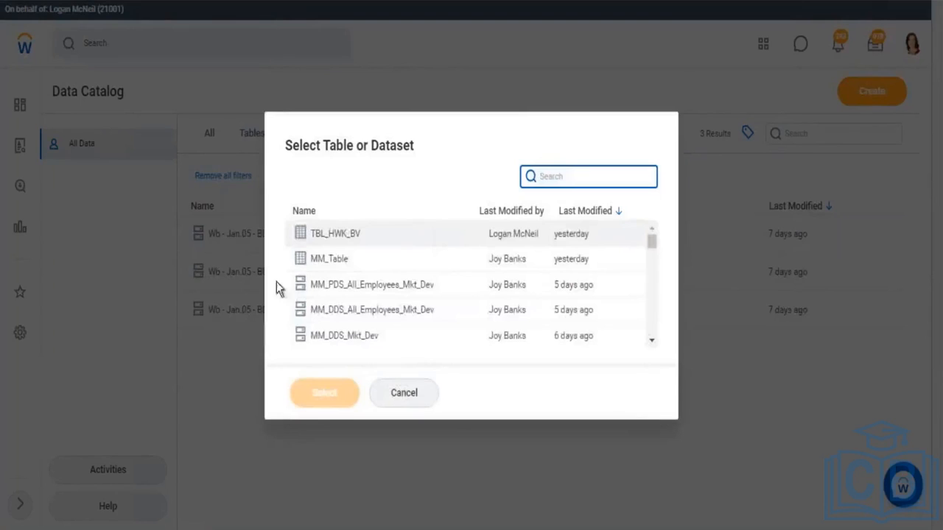
pyautogui.write('wb jan.')
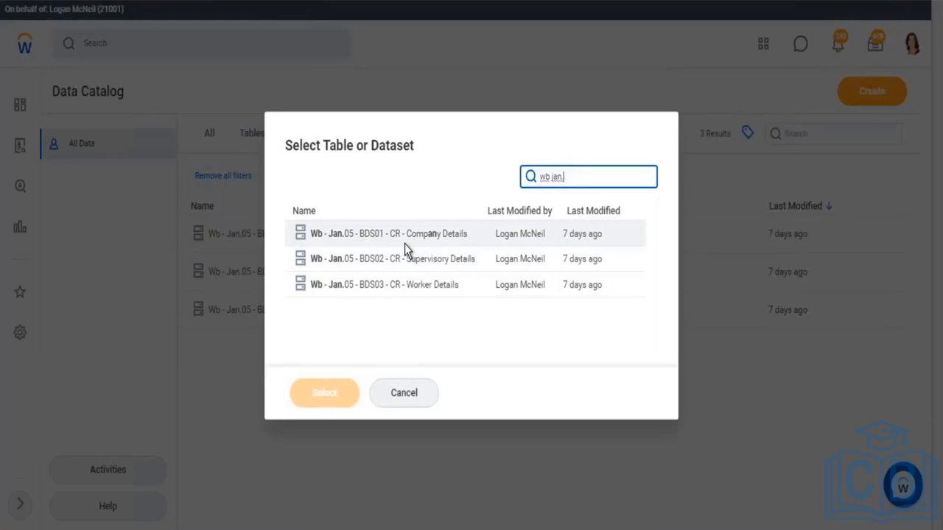
pyautogui.click(460, 236)
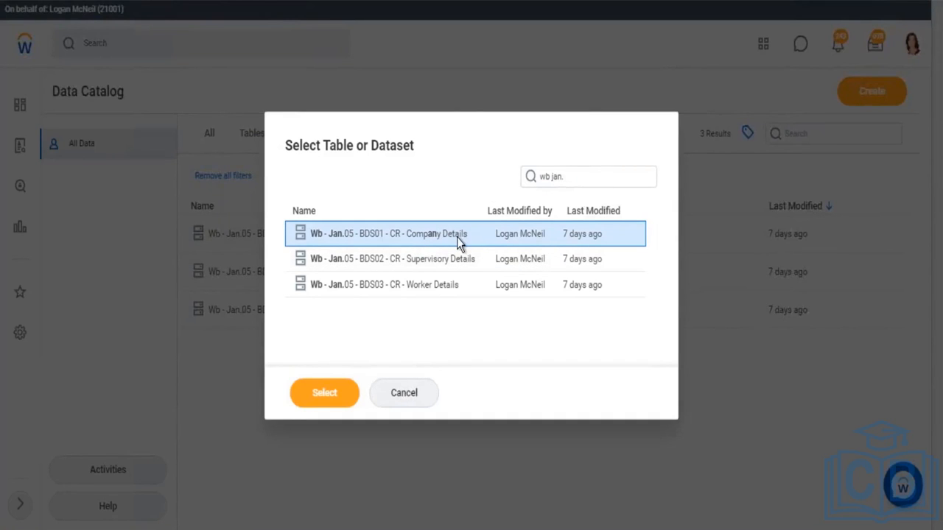
# In a duplicated tab, search 'zf' and open the ZF - 01 - Company Structure and ZF - 02 - Supervisory Structure reports
pyautogui.rightClick(112, 1)
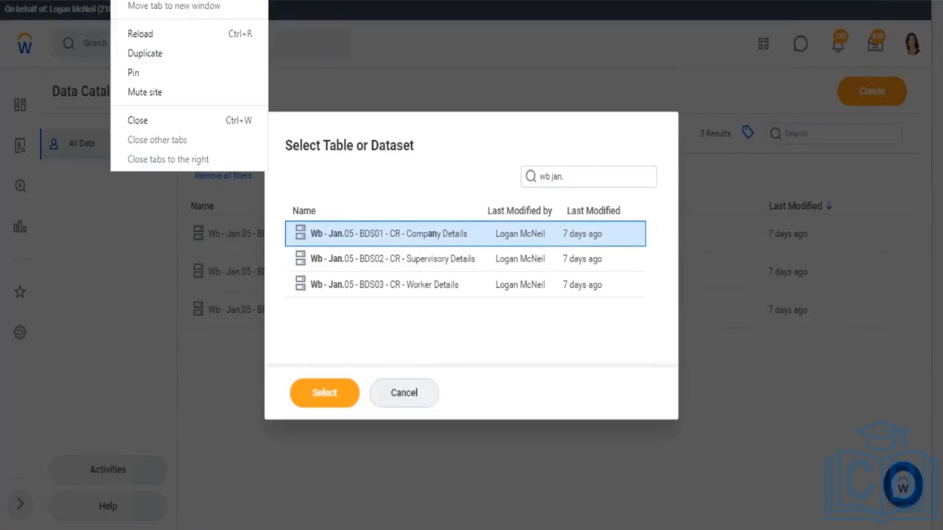
pyautogui.click(162, 55)
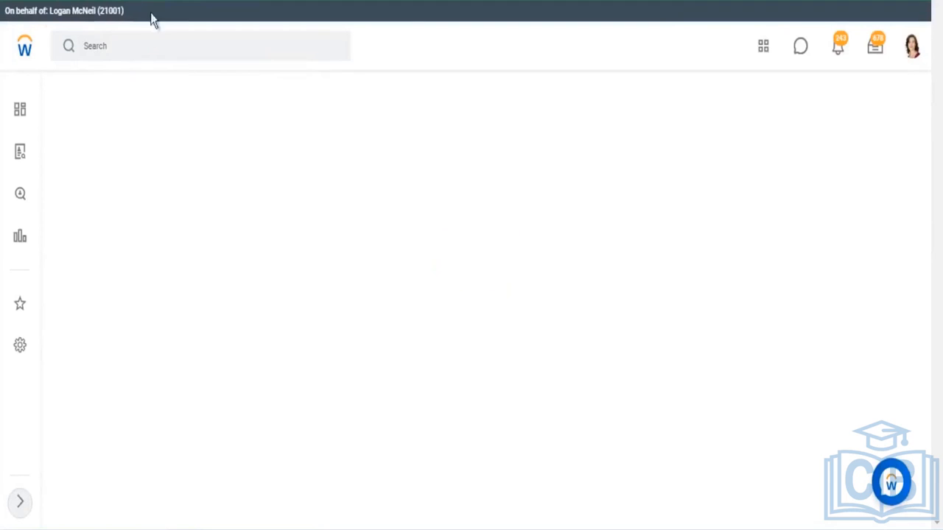
pyautogui.click(108, 48)
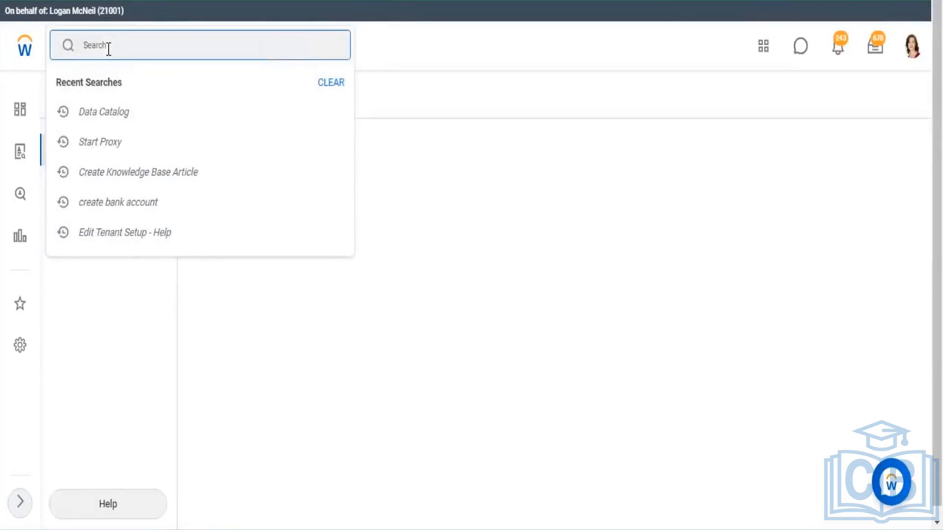
pyautogui.write('zf')
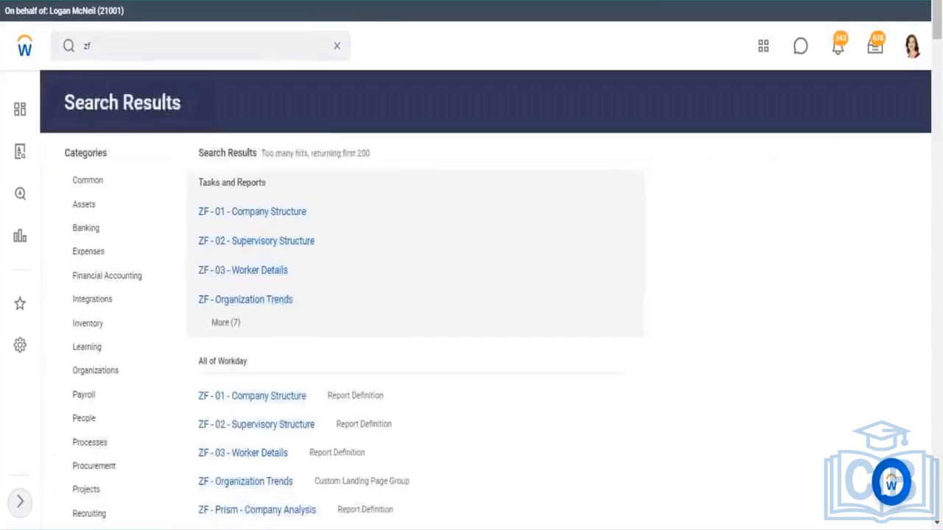
pyautogui.click(229, 326)
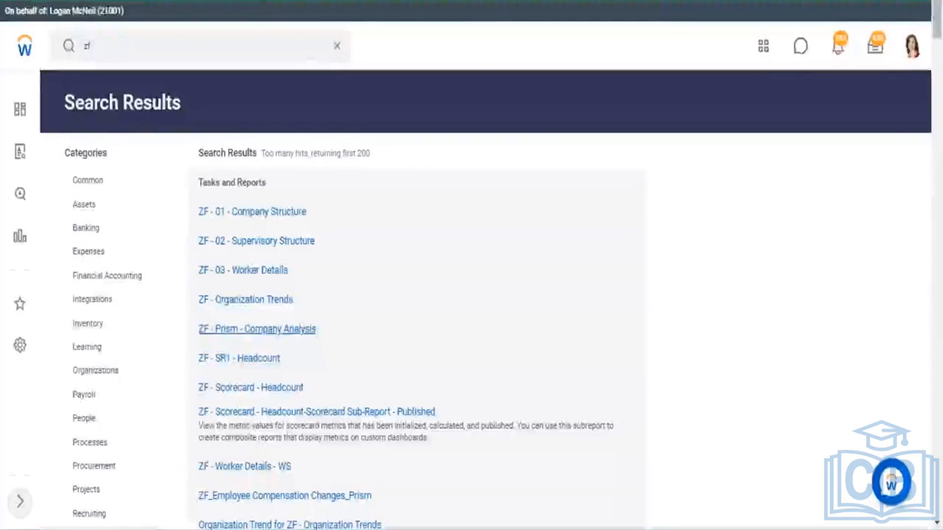
pyautogui.click(265, 212)
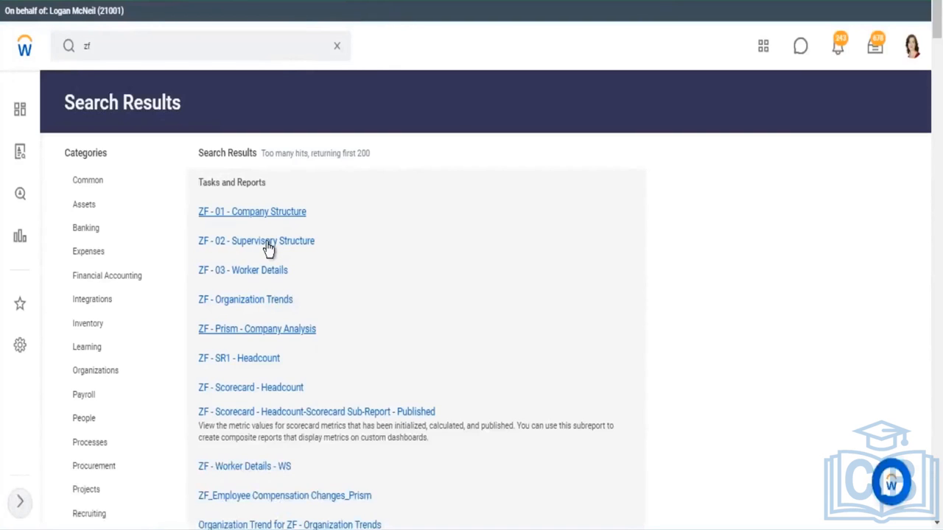
pyautogui.click(268, 249)
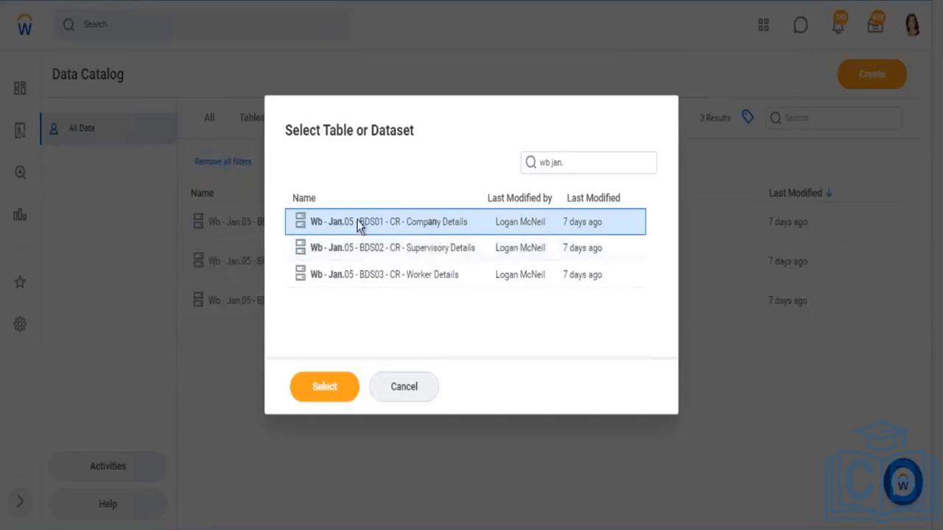
# Cancel the dataset selection and examine the Company Structure report's company names and sectors
pyautogui.click(419, 388)
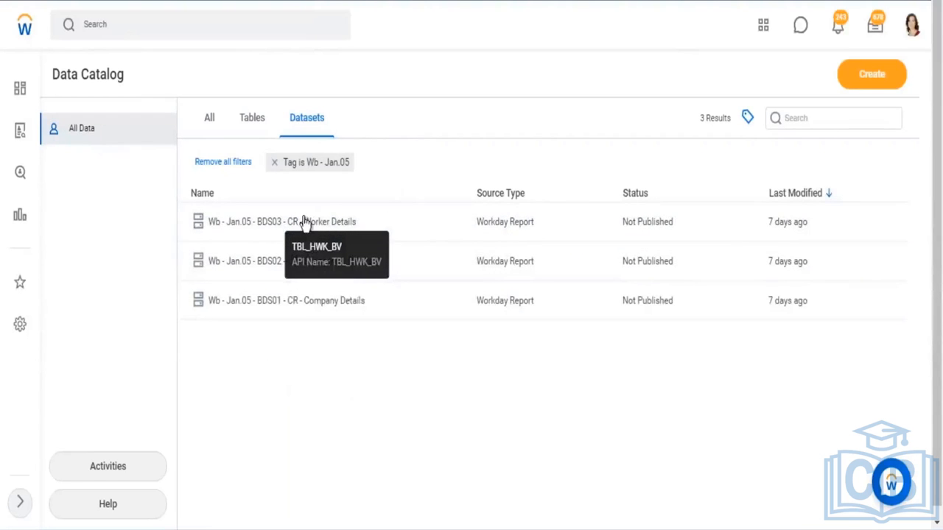
pyautogui.click(351, 303)
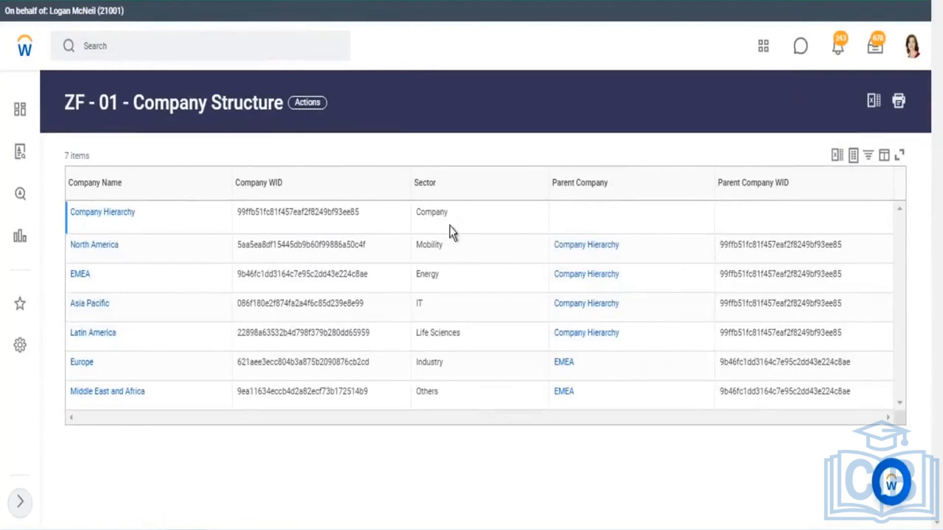
pyautogui.moveTo(71, 185); pyautogui.dragTo(127, 190)
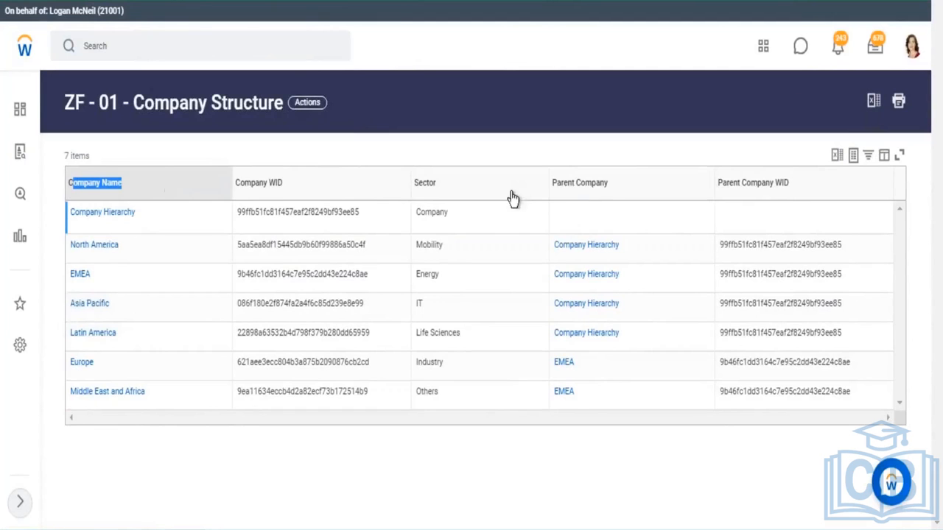
pyautogui.click(450, 188)
pyautogui.doubleClick(452, 193)
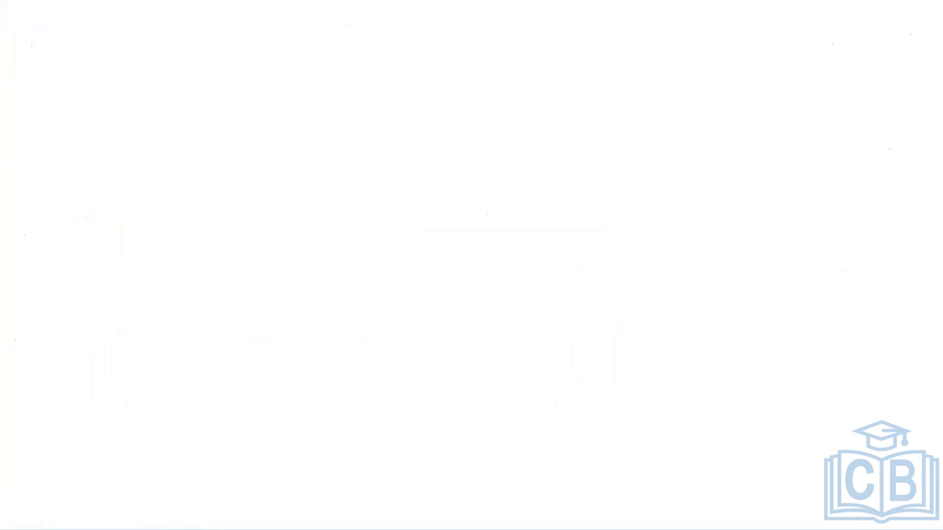
# Compare the Company Structure sectors with the subtypes in the Supervisory Structure report
pyautogui.click(101, 505)
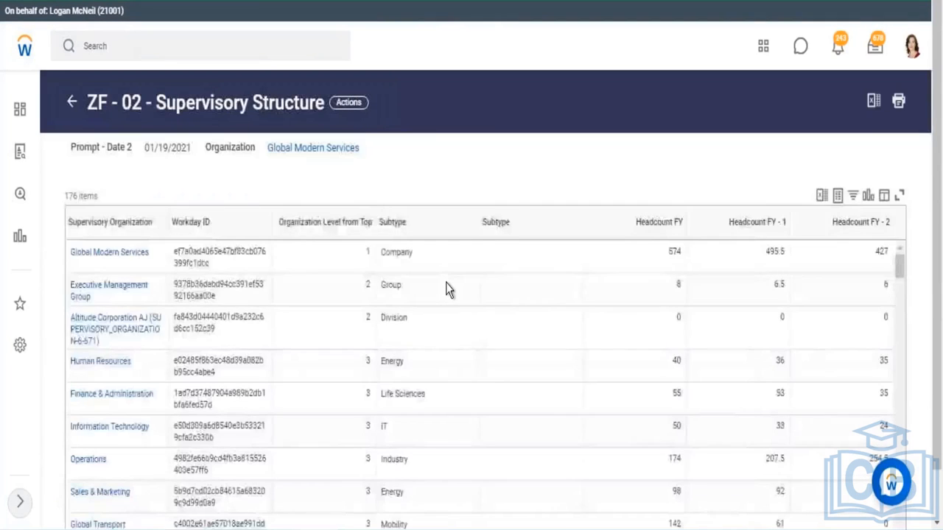
pyautogui.scroll(-1, 493, 134)
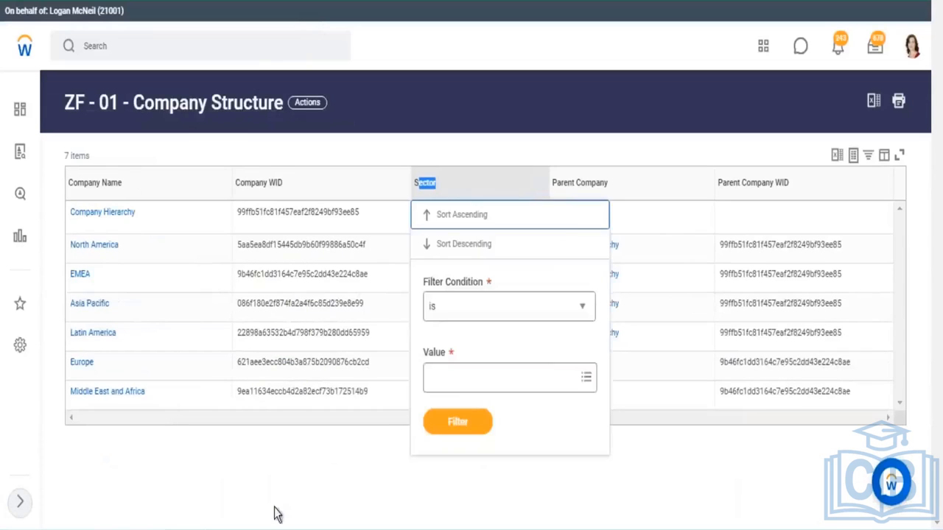
pyautogui.click(274, 506)
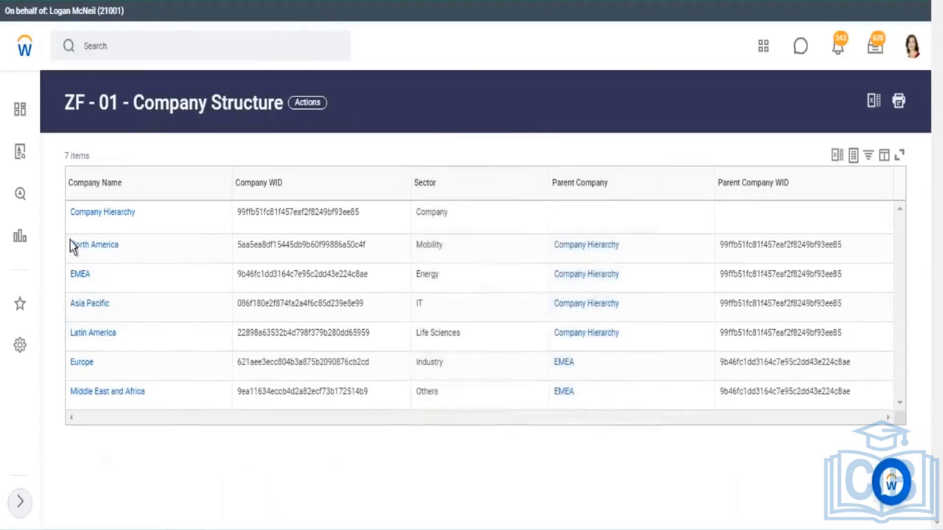
pyautogui.click(81, 276)
pyautogui.moveTo(69, 185); pyautogui.dragTo(123, 190)
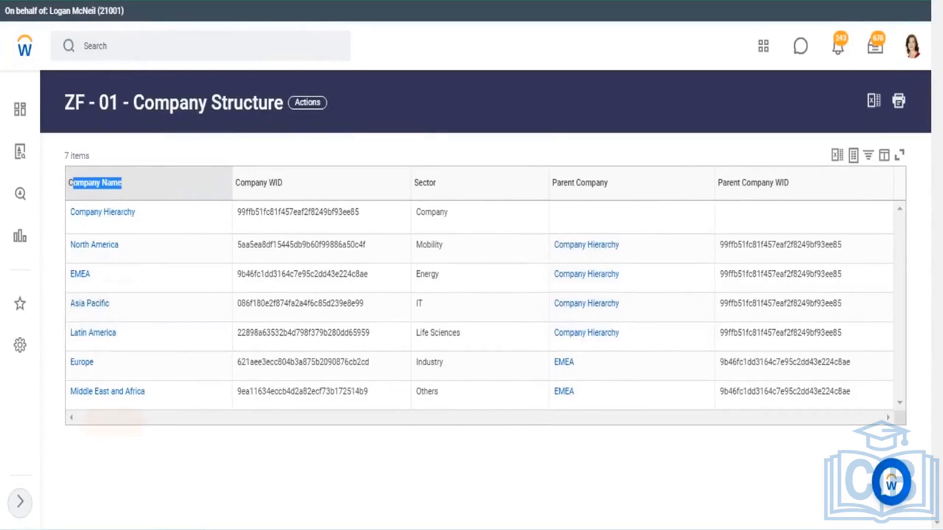
pyautogui.doubleClick(432, 275)
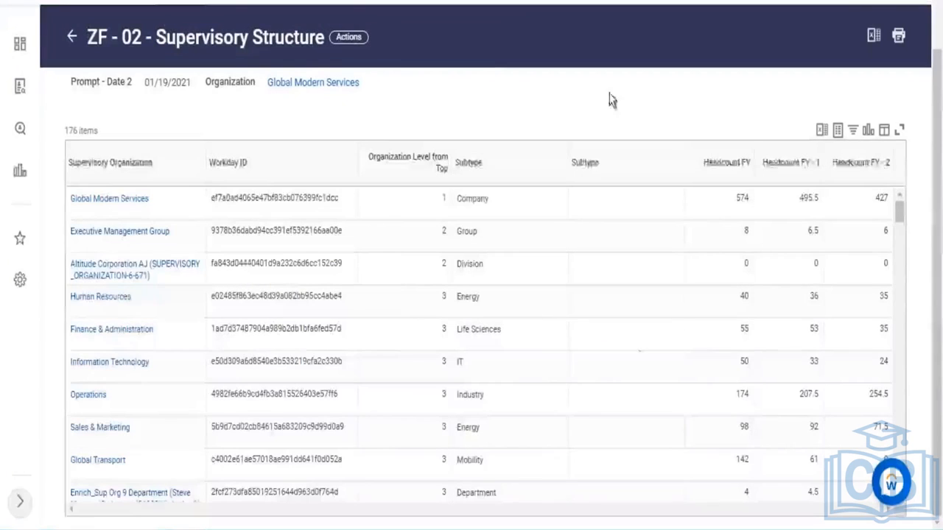
# Examine the Sales & Marketing row's subtype and Headcount FY in the Supervisory Structure report
pyautogui.moveTo(464, 427); pyautogui.dragTo(479, 429)
pyautogui.moveTo(66, 429); pyautogui.dragTo(135, 437)
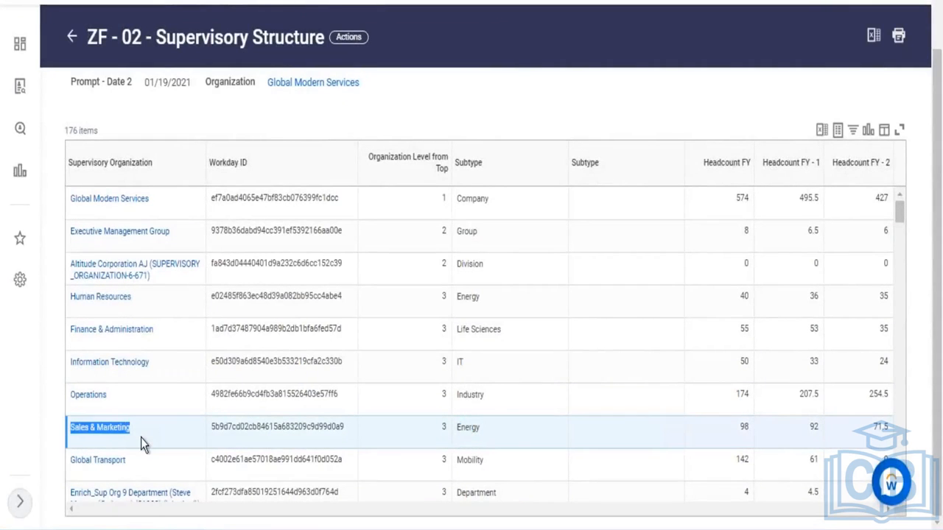
pyautogui.doubleClick(749, 427)
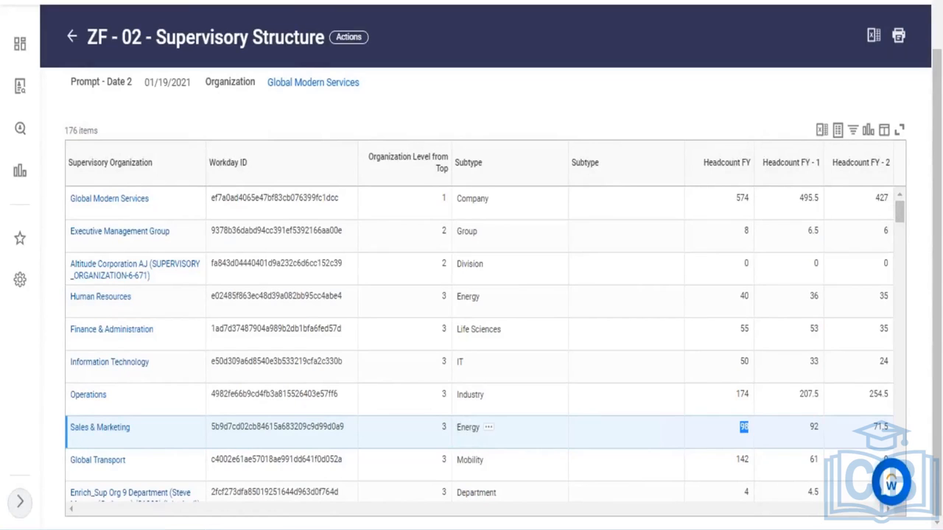
pyautogui.moveTo(460, 428); pyautogui.dragTo(479, 428)
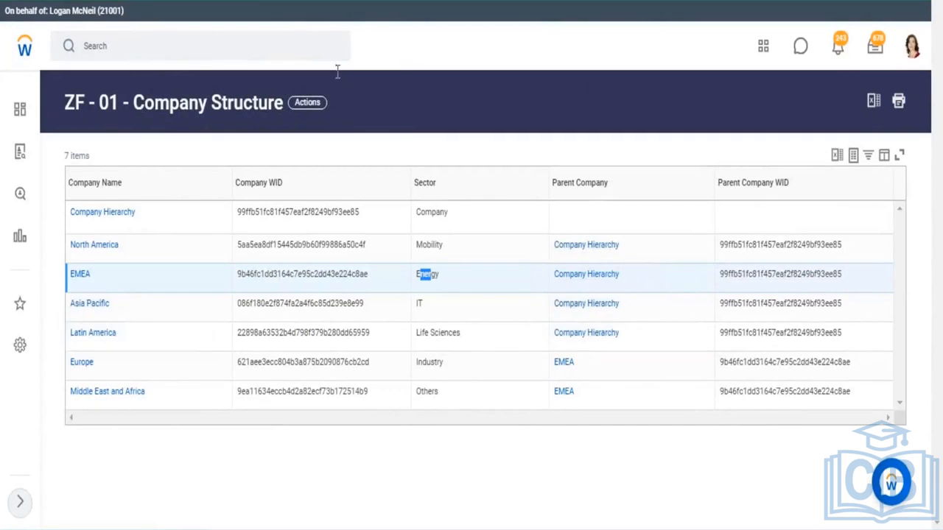
pyautogui.tripleClick(194, 106)
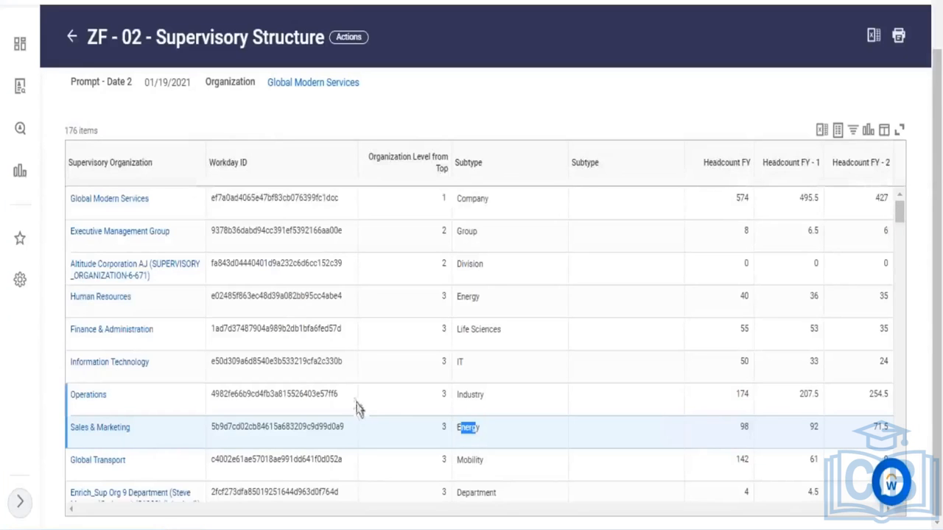
pyautogui.scroll(-3, 357, 409)
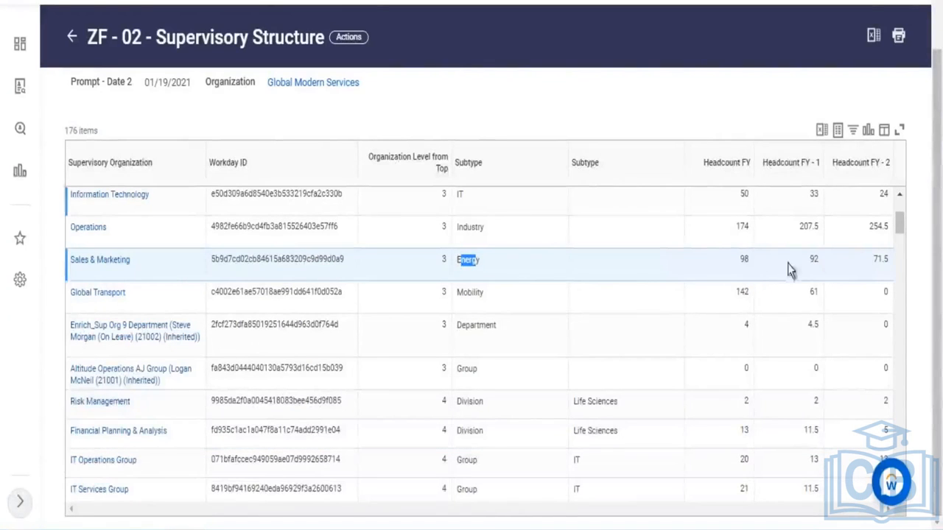
pyautogui.doubleClick(743, 260)
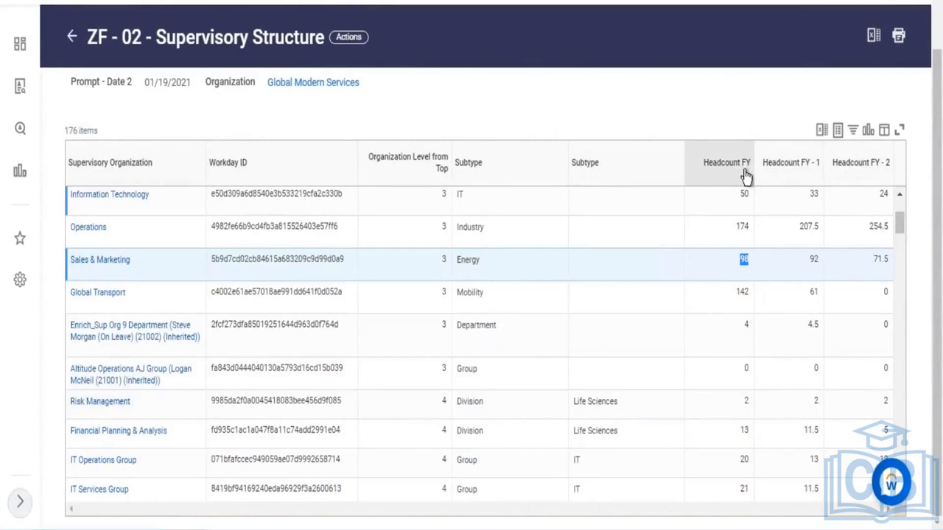
# Examine the Sales & Marketing row's headcount figures across the fiscal year columns in the Supervisory Structure report
pyautogui.click(743, 168)
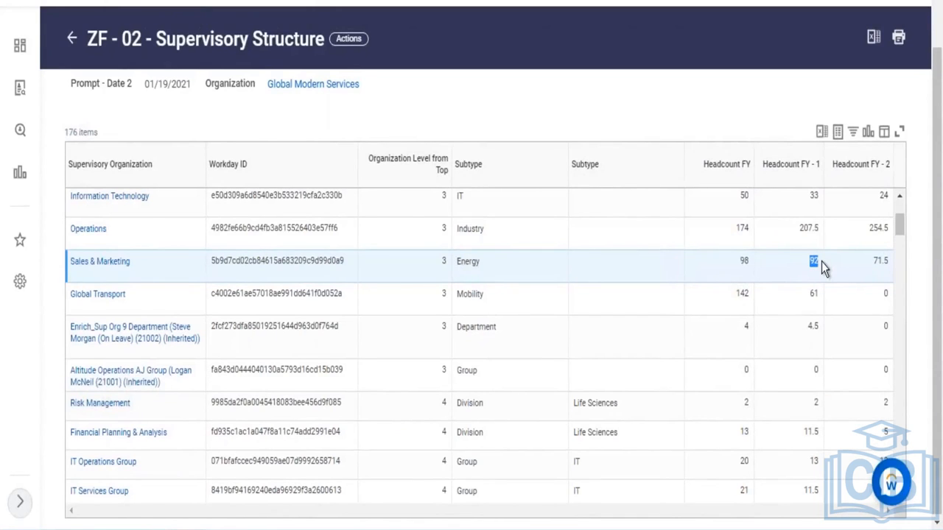
pyautogui.moveTo(873, 261); pyautogui.dragTo(891, 260)
pyautogui.click(872, 269)
pyautogui.moveTo(874, 261); pyautogui.dragTo(882, 261)
pyautogui.click(884, 271)
pyautogui.click(754, 258)
pyautogui.moveTo(479, 262); pyautogui.dragTo(461, 262)
pyautogui.moveTo(747, 267); pyautogui.dragTo(894, 284)
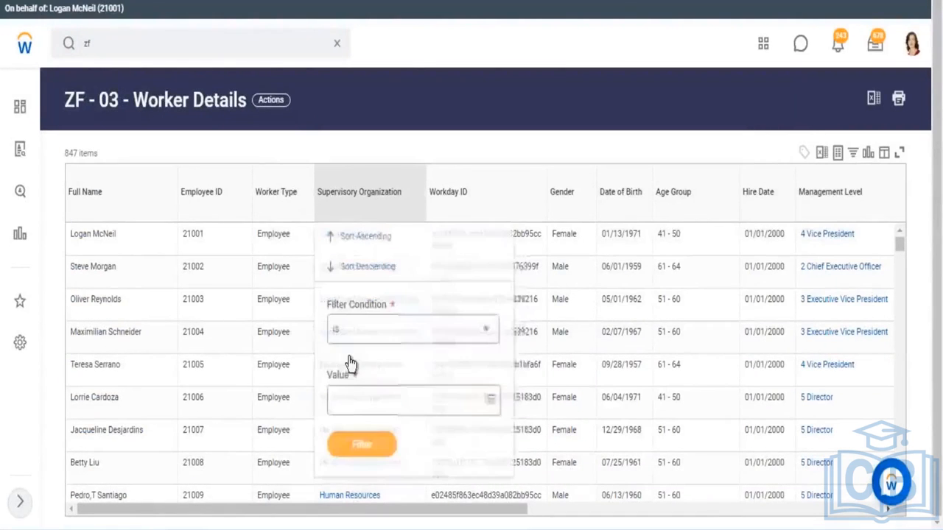
# Filter the Worker Details report's Supervisory Organization column to Sales & Marketing
pyautogui.click(358, 408)
pyautogui.write('sales')
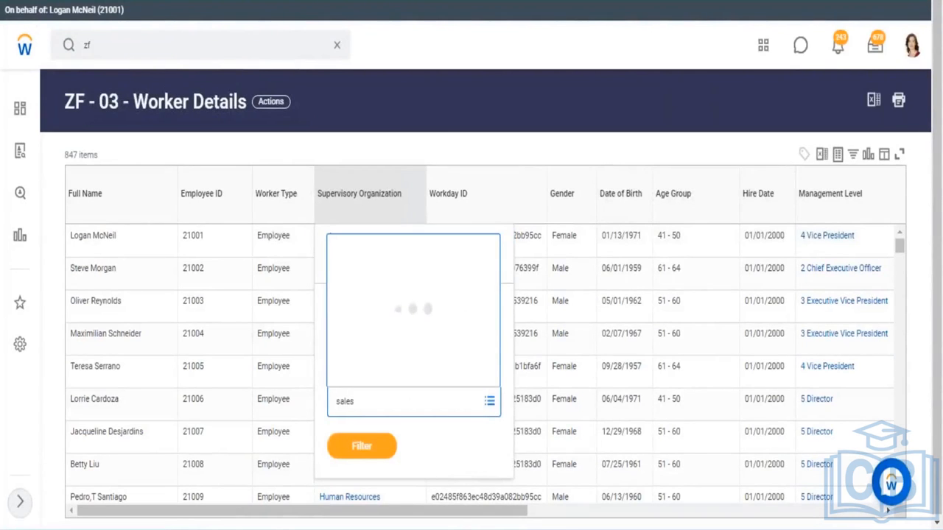
pyautogui.write(' &')
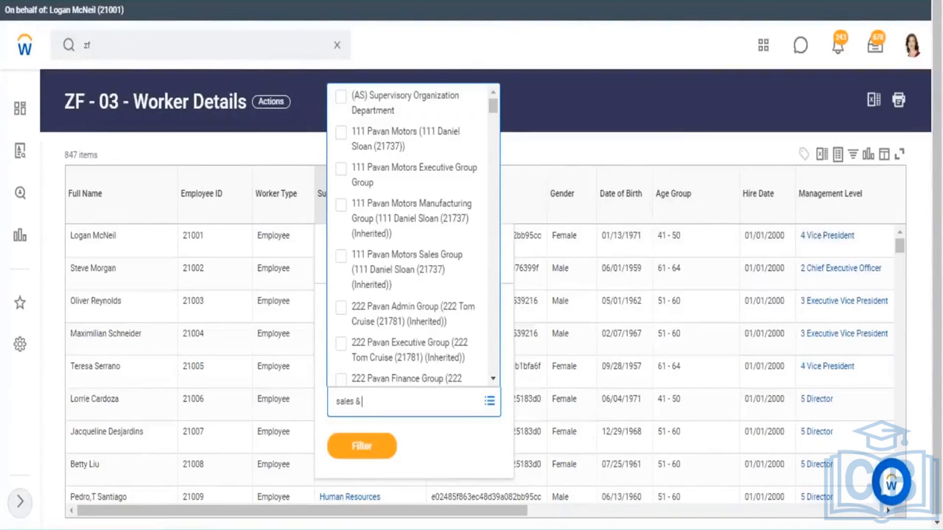
pyautogui.write(' mark')
pyautogui.press('Return')
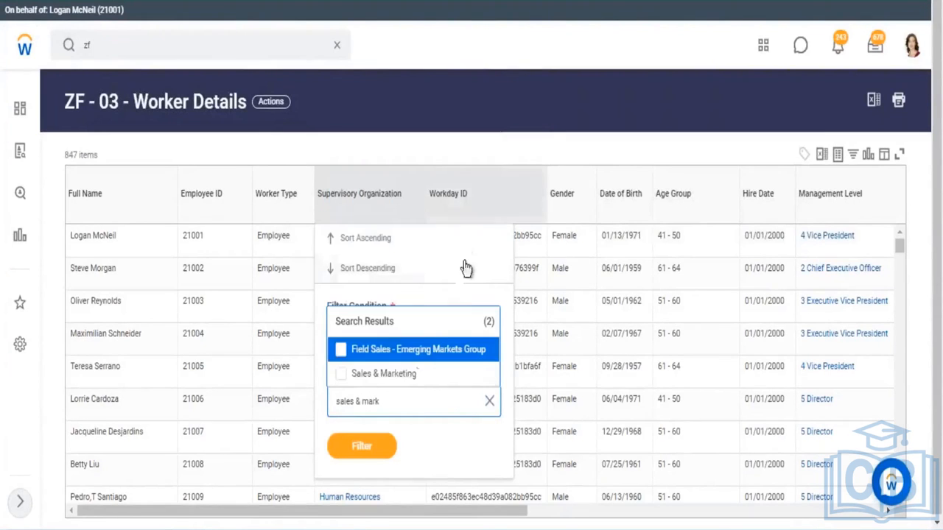
pyautogui.click(406, 376)
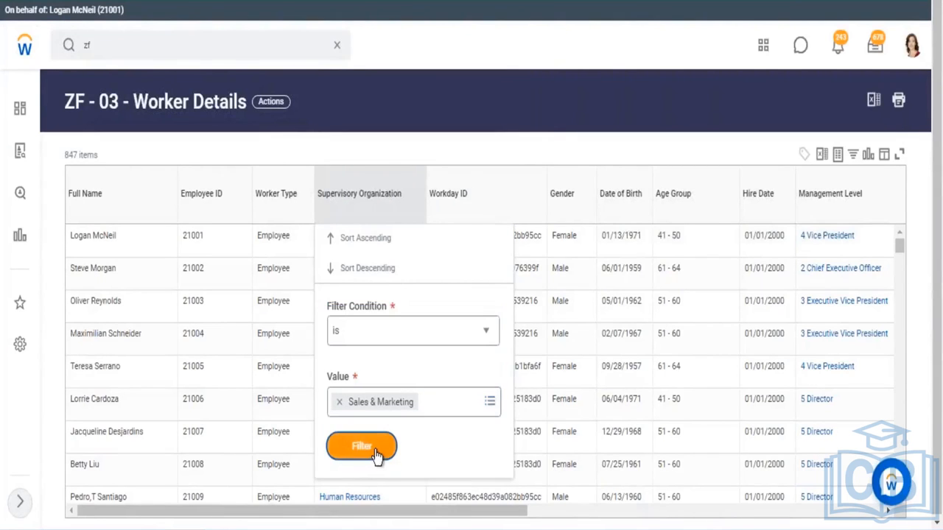
pyautogui.click(372, 447)
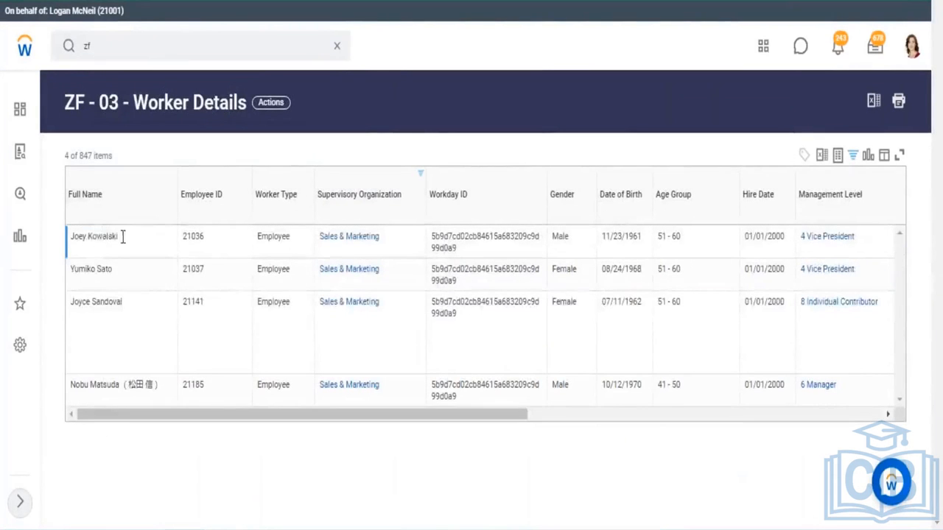
# Scroll across the filtered Sales & Marketing workers to review their pay, currency and location columns
pyautogui.moveTo(121, 237); pyautogui.dragTo(82, 237)
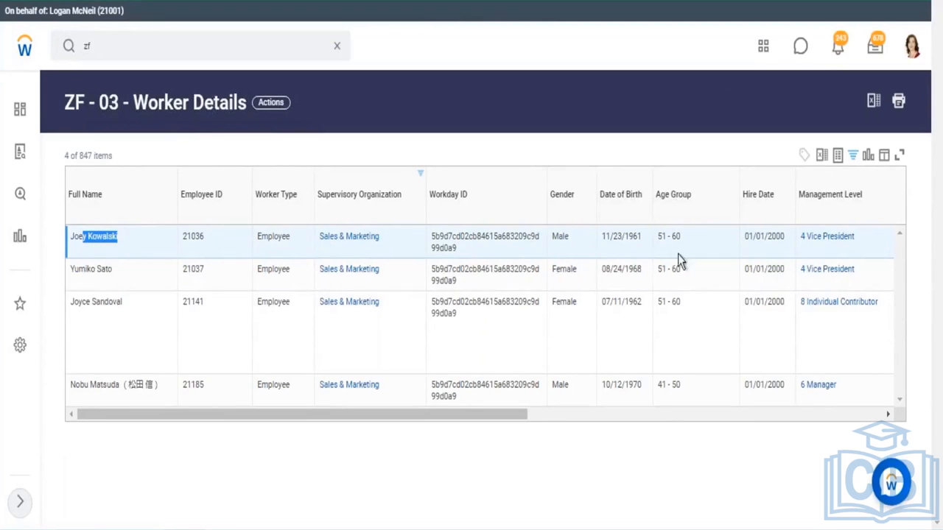
pyautogui.moveTo(528, 414); pyautogui.dragTo(575, 421)
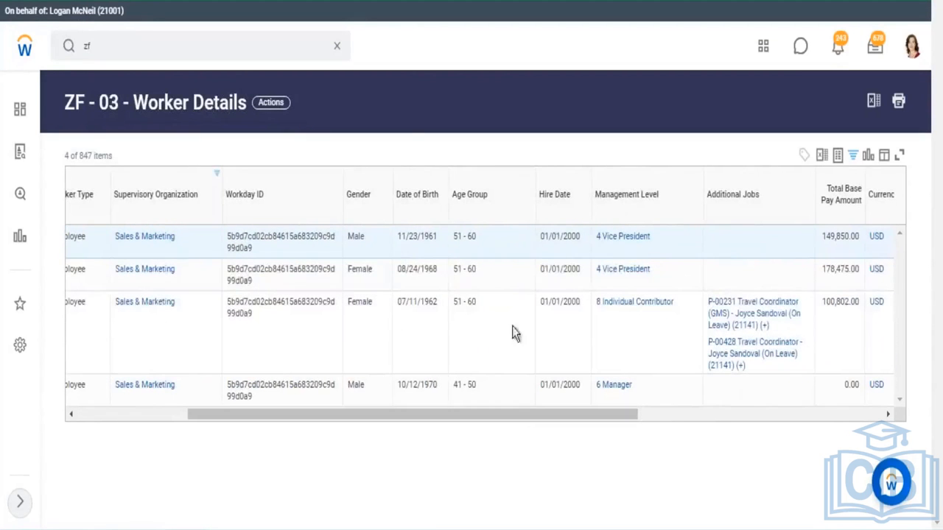
pyautogui.moveTo(604, 419); pyautogui.dragTo(754, 418)
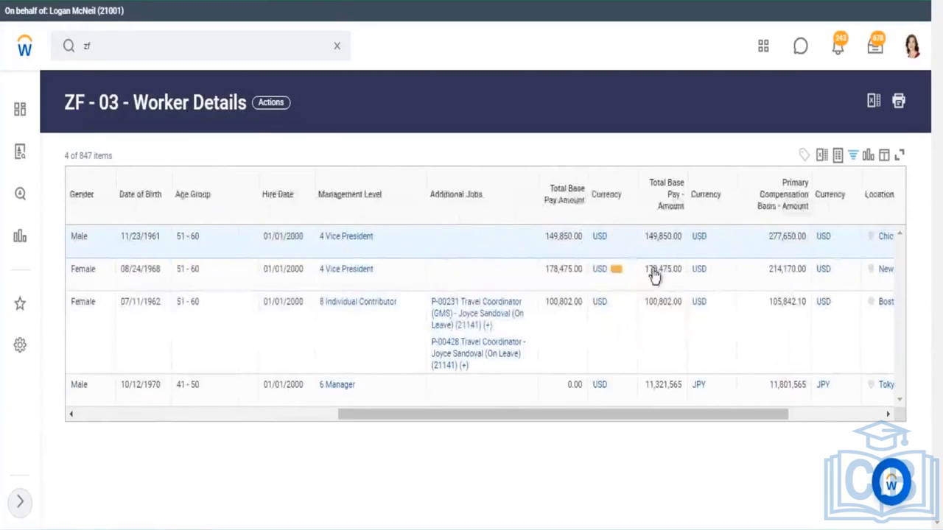
pyautogui.click(815, 418)
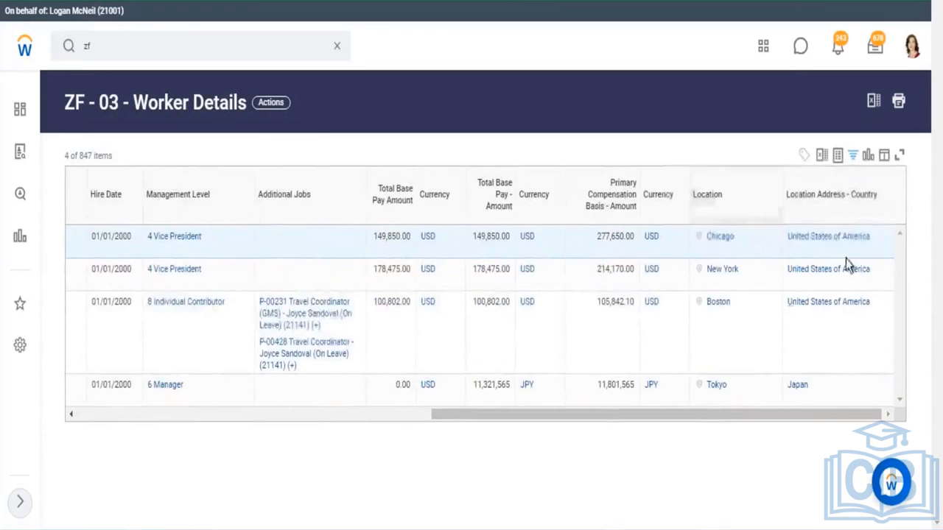
pyautogui.moveTo(472, 442); pyautogui.dragTo(191, 443)
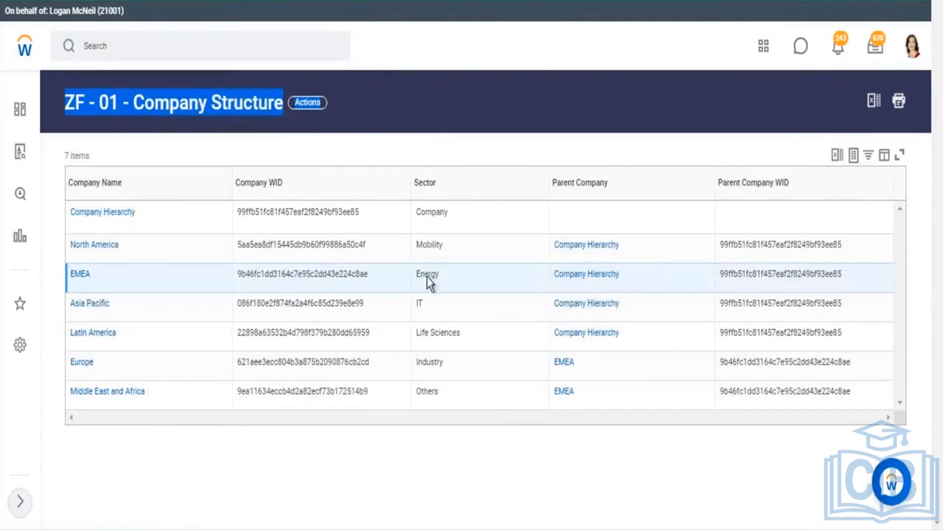
# Compare the Energy and Mobility sectors in Company Structure with the matching subtypes in Supervisory Structure
pyautogui.moveTo(432, 279); pyautogui.dragTo(441, 276)
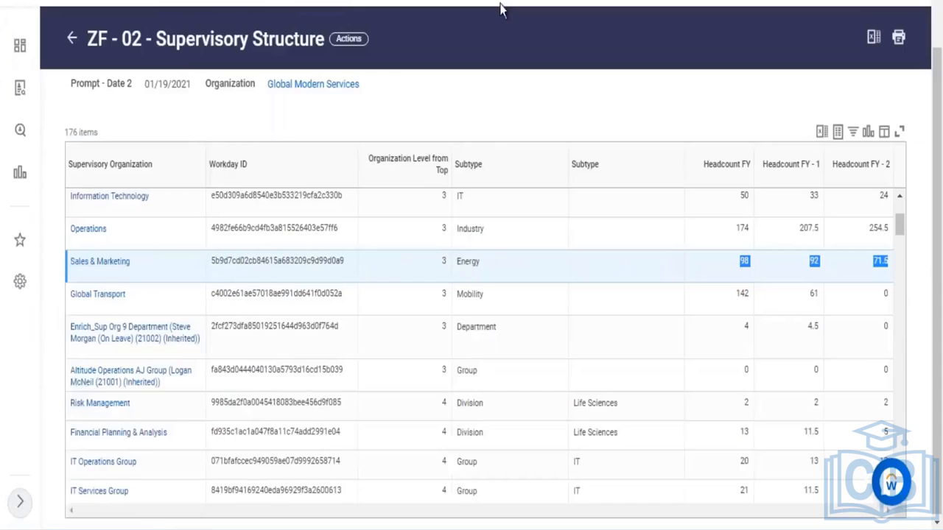
pyautogui.moveTo(457, 372); pyautogui.dragTo(462, 403)
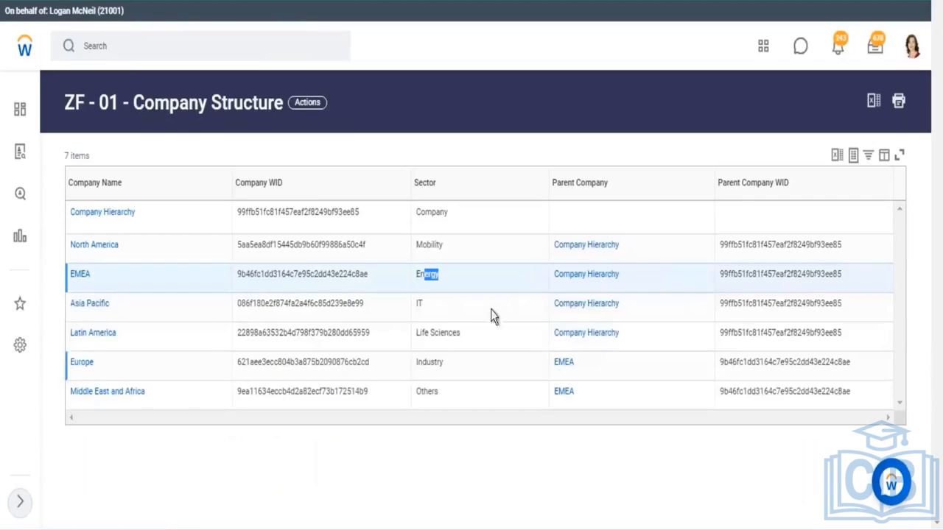
pyautogui.click(424, 279)
pyautogui.moveTo(439, 274); pyautogui.dragTo(419, 274)
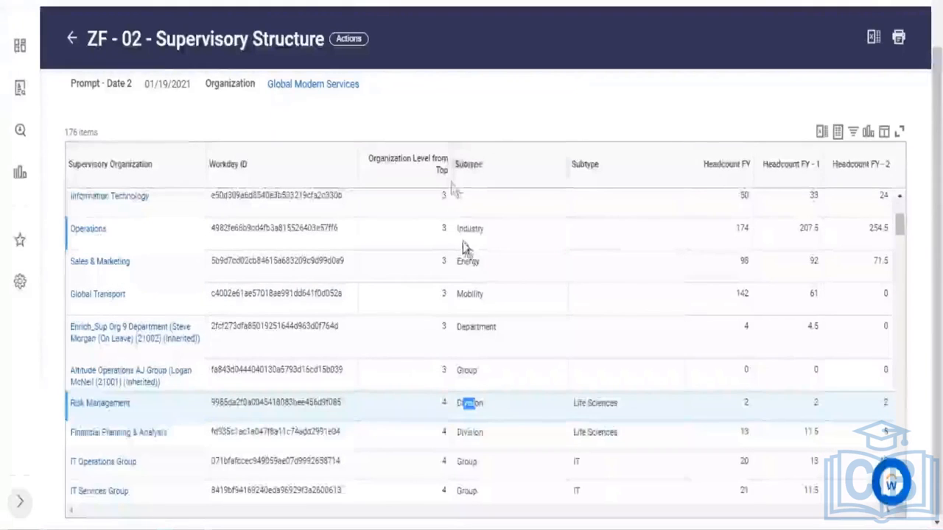
pyautogui.moveTo(508, 173); pyautogui.dragTo(476, 288)
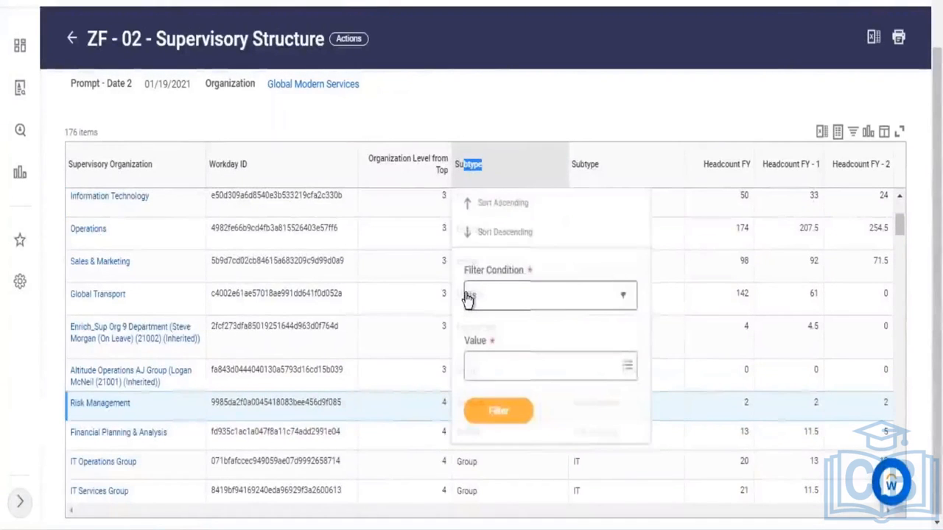
pyautogui.click(623, 118)
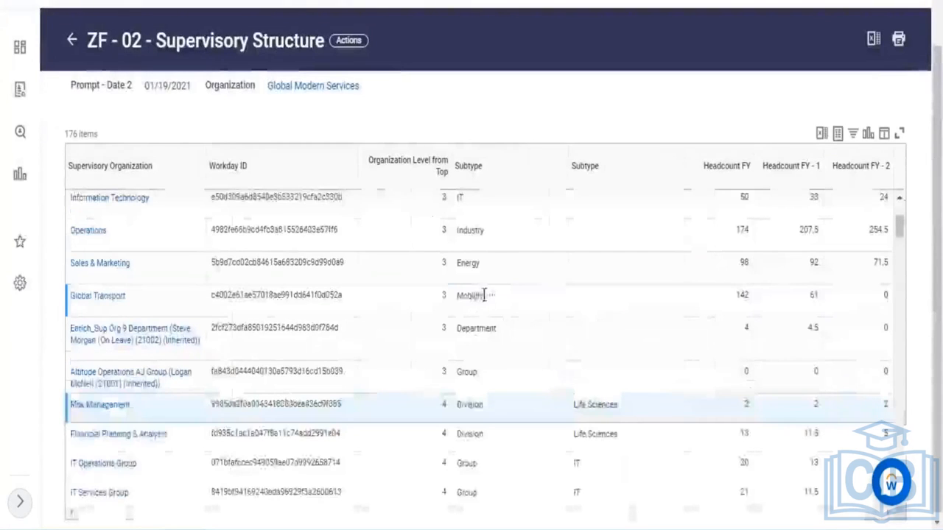
pyautogui.moveTo(489, 296); pyautogui.dragTo(472, 295)
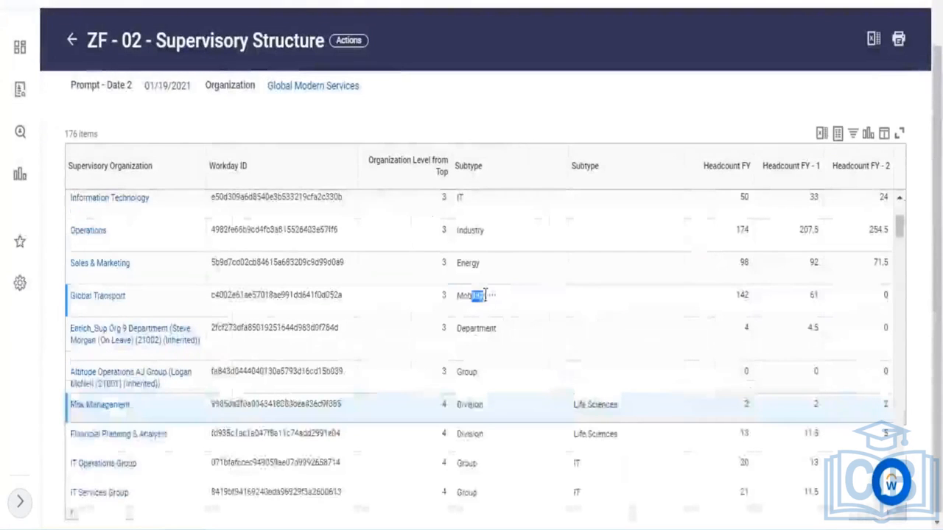
pyautogui.tripleClick(116, 298)
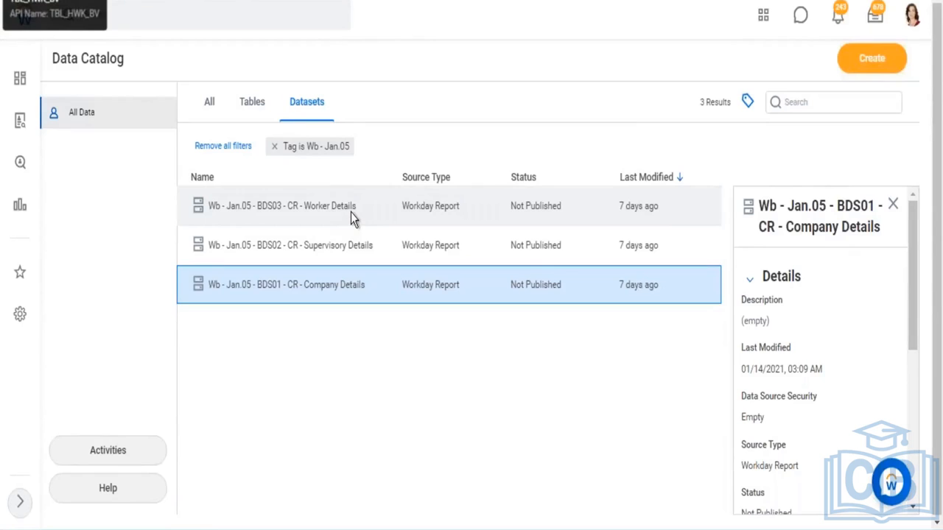
# Create a derived dataset, searching for 'wb jan.05' and choosing Wb - Jan.05 - BDS01 - CR - Company Details as its source
pyautogui.click(886, 61)
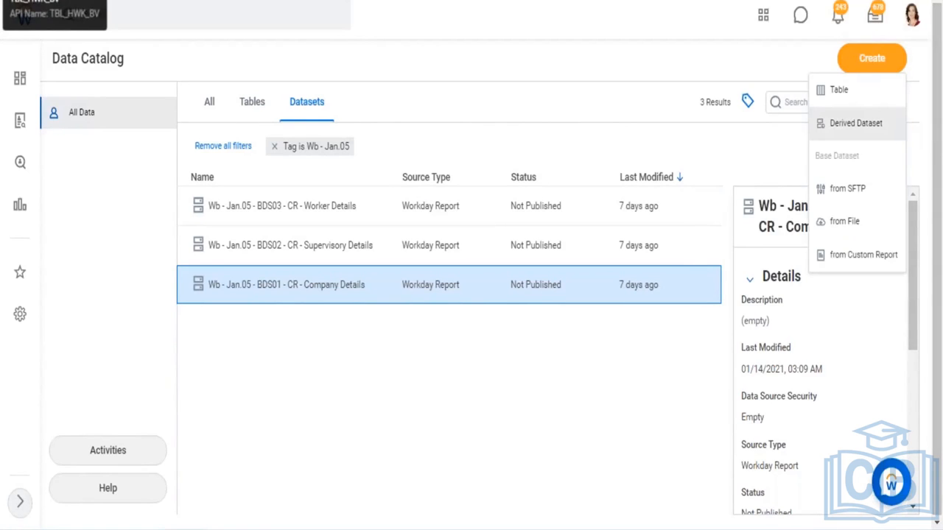
pyautogui.click(897, 152)
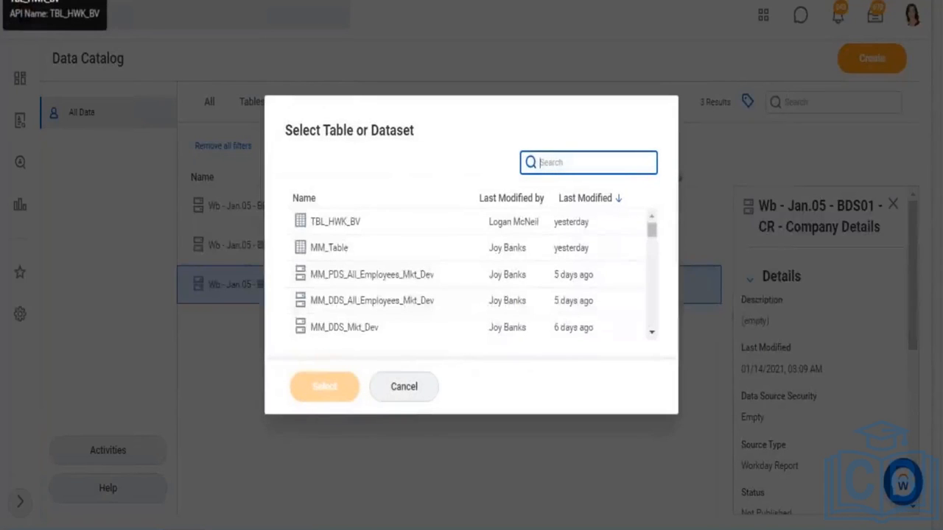
pyautogui.write('wb jan')
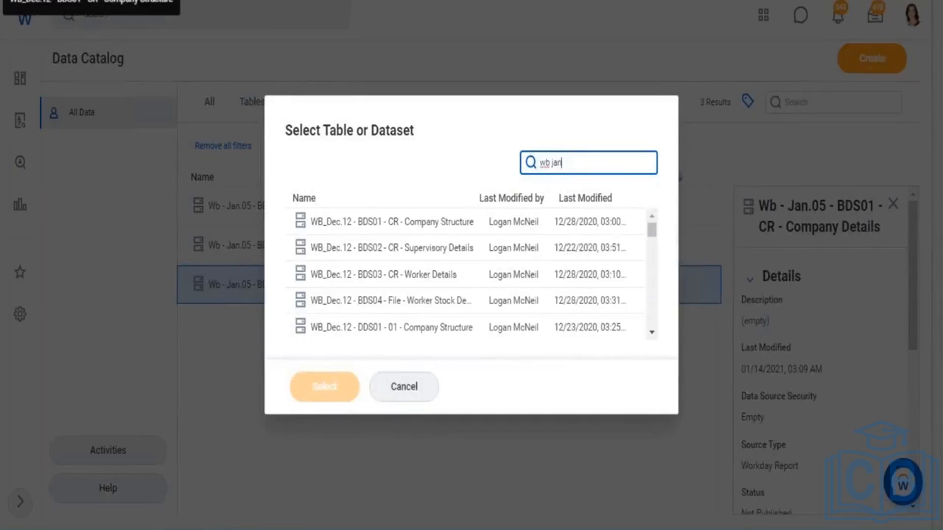
pyautogui.write('.05')
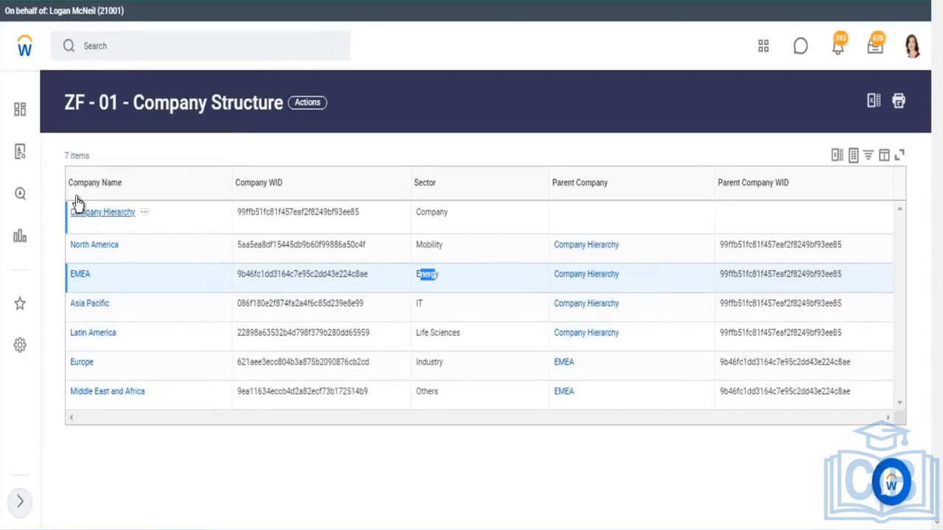
pyautogui.doubleClick(109, 193)
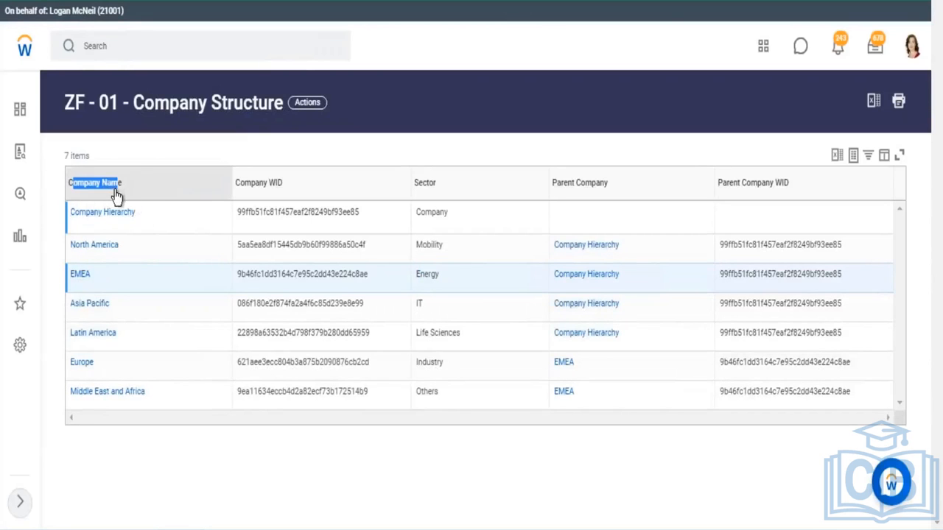
pyautogui.doubleClick(440, 195)
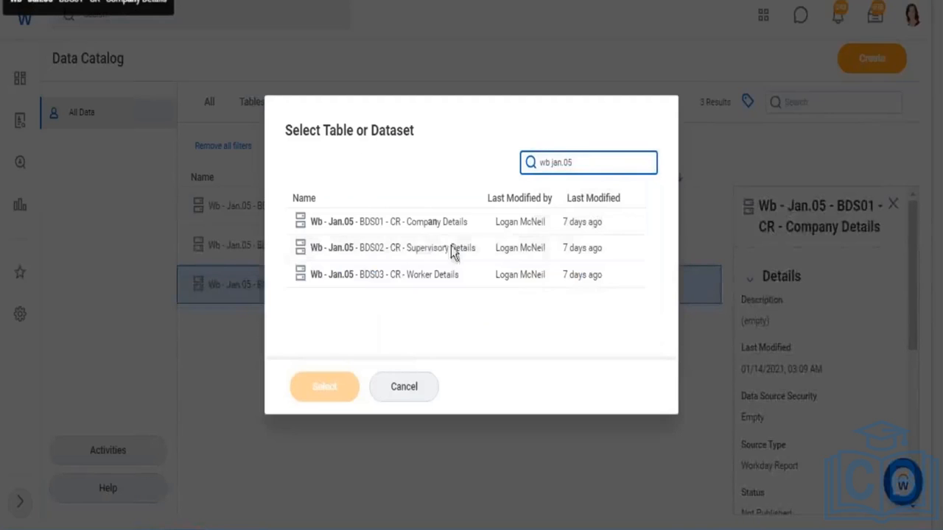
pyautogui.click(436, 230)
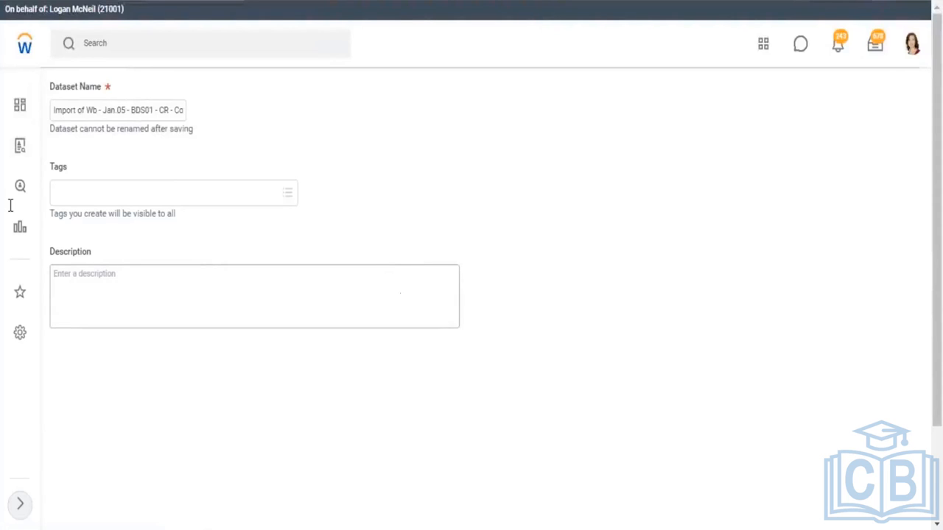
# Rename the dataset to Wb - Jan.05 - DDS01 - 01 - Company Details
pyautogui.click(57, 110)
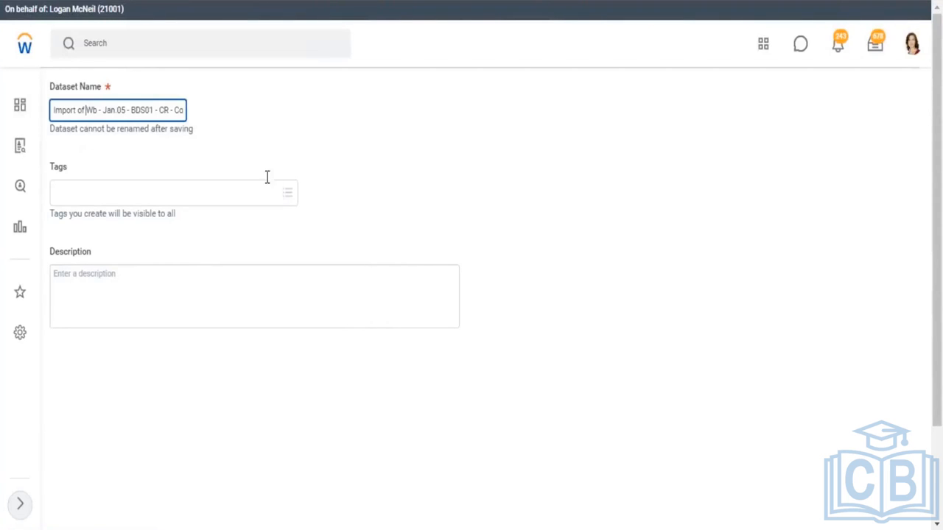
pyautogui.press('BackSpace')
pyautogui.press('BackSpace')
pyautogui.press('BackSpace')
pyautogui.press('BackSpace')
pyautogui.press('BackSpace')
pyautogui.press('BackSpace')
pyautogui.press('BackSpace')
pyautogui.press('BackSpace')
pyautogui.press('BackSpace')
pyautogui.press('BackSpace')
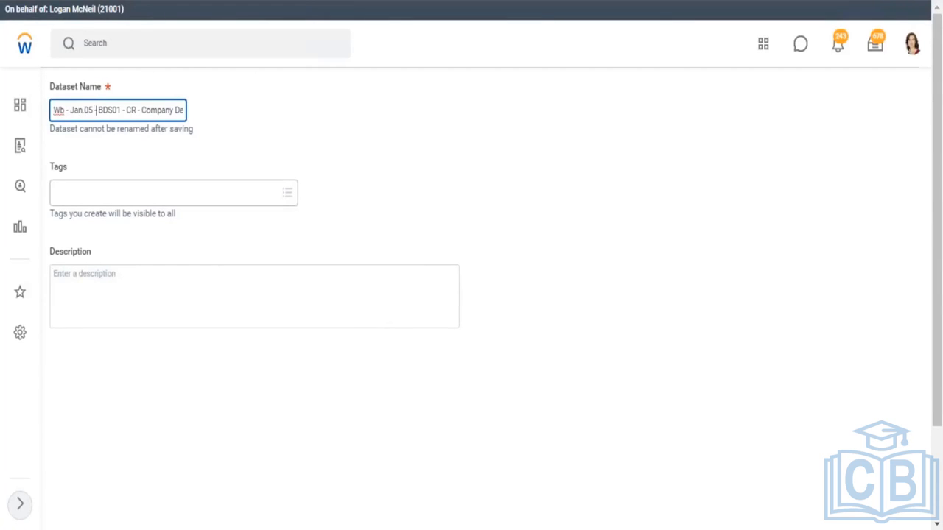
pyautogui.click(101, 109)
pyautogui.press('BackSpace')
pyautogui.write('D')
pyautogui.press('BackSpace')
pyautogui.press('BackSpace')
pyautogui.write('01')
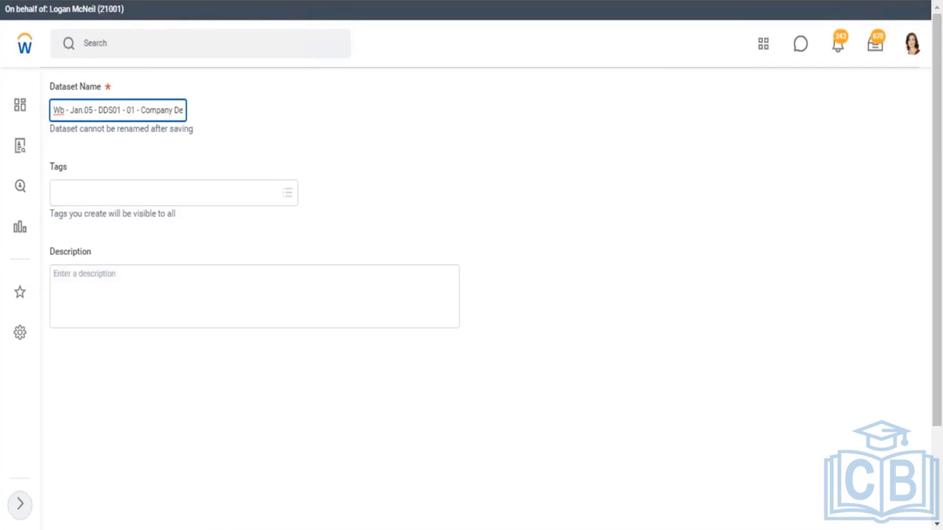
pyautogui.moveTo(150, 110); pyautogui.dragTo(207, 112)
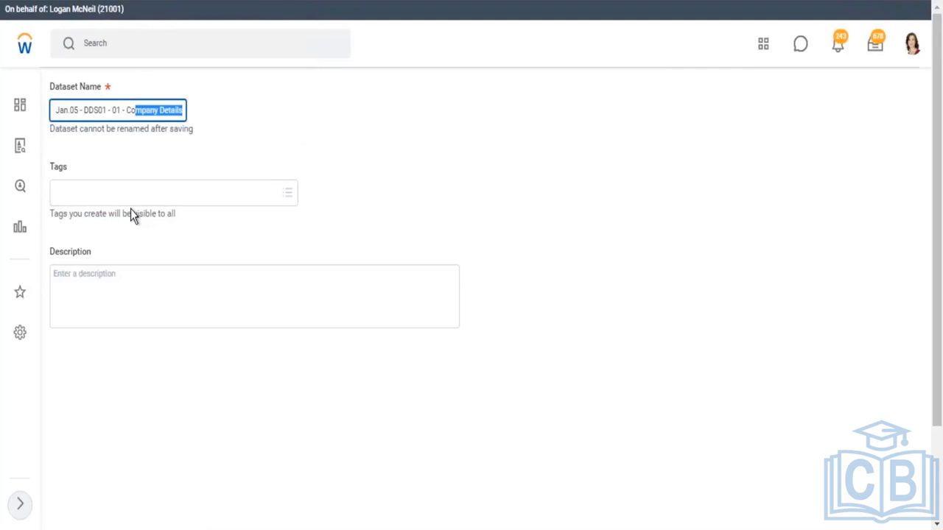
# Tag the new dataset with Wb - Jan.05 and save it
pyautogui.click(159, 190)
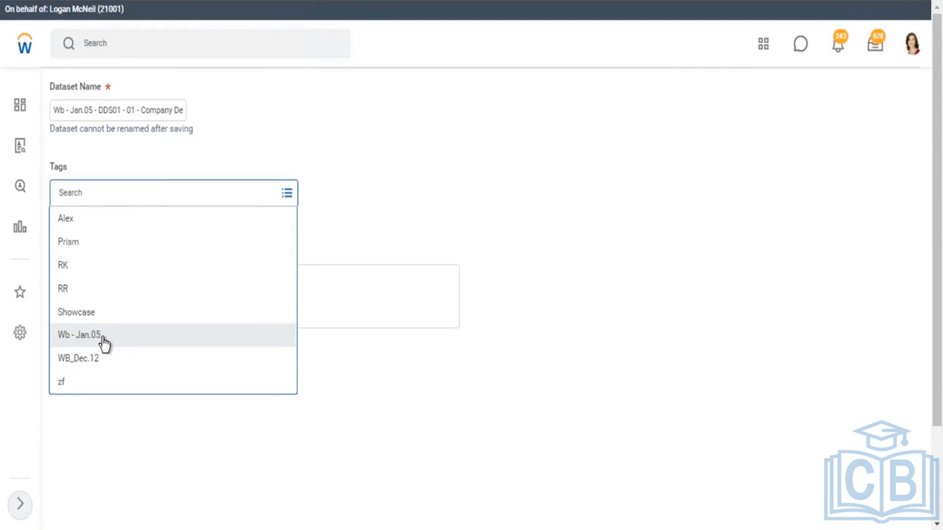
pyautogui.click(104, 340)
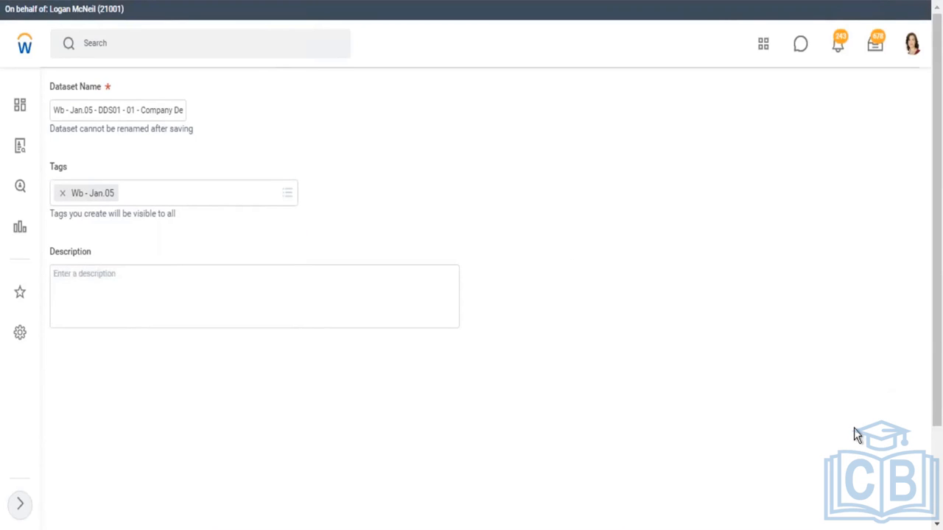
pyautogui.scroll(-2, 938, 477)
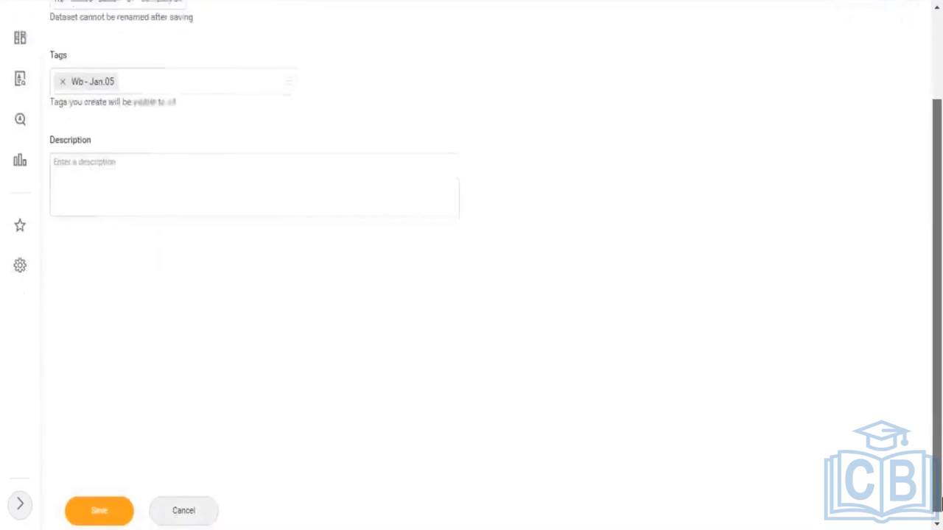
pyautogui.click(87, 508)
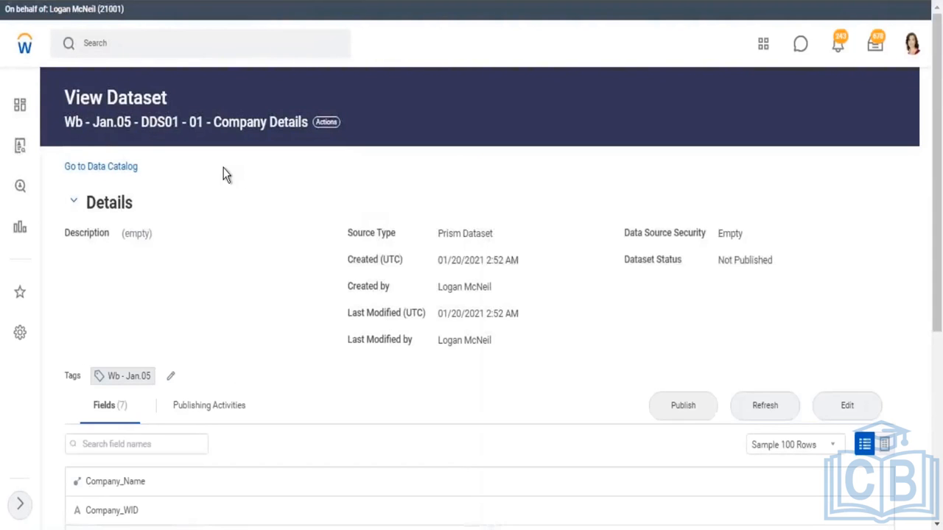
# Return to the Data Catalog and open both the base Company Details dataset and the new derived dataset in new tabs
pyautogui.click(116, 167)
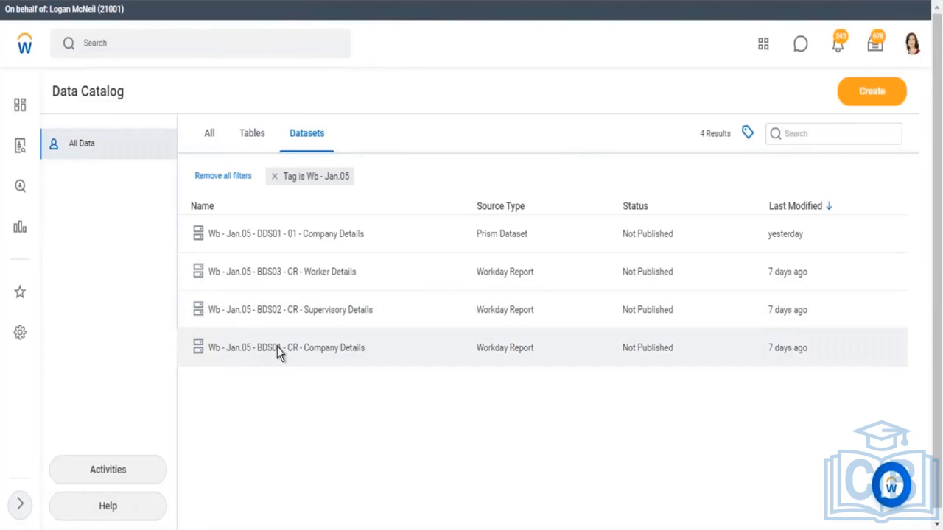
pyautogui.click(278, 348)
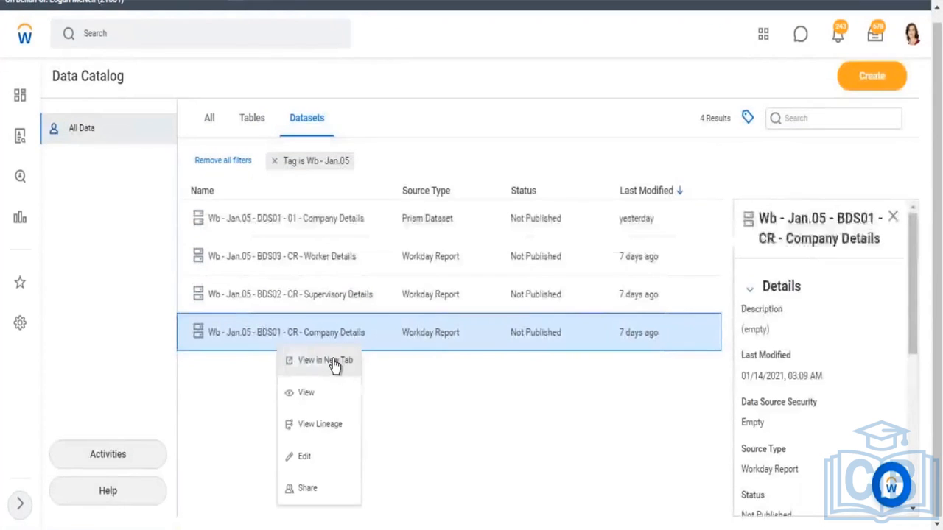
pyautogui.click(324, 360)
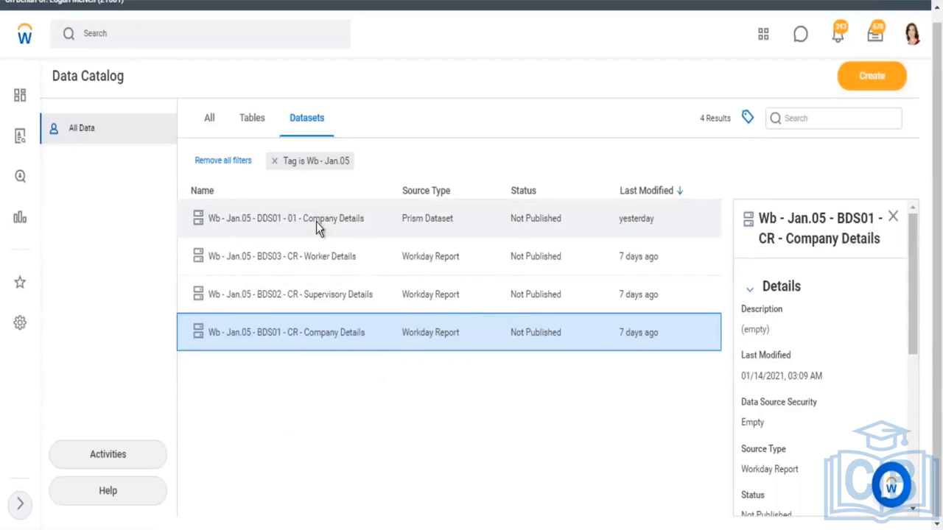
pyautogui.click(316, 222)
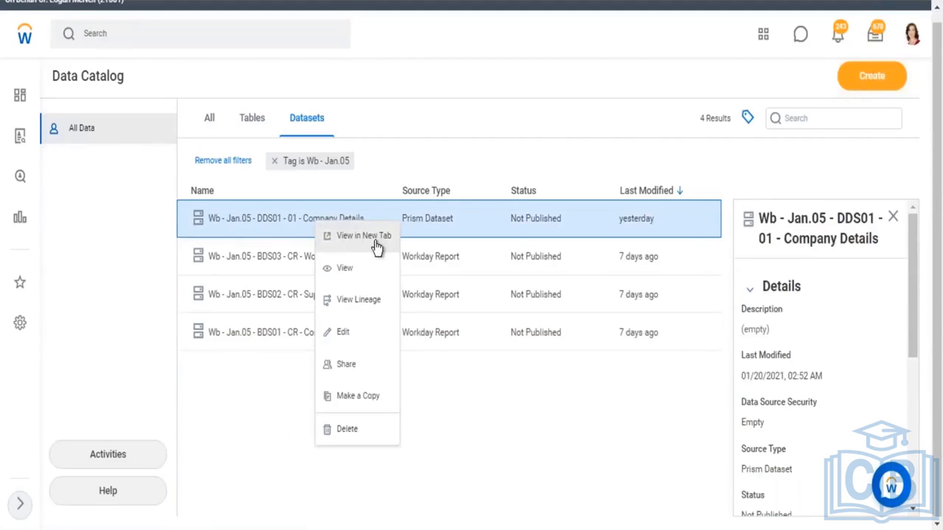
pyautogui.click(374, 242)
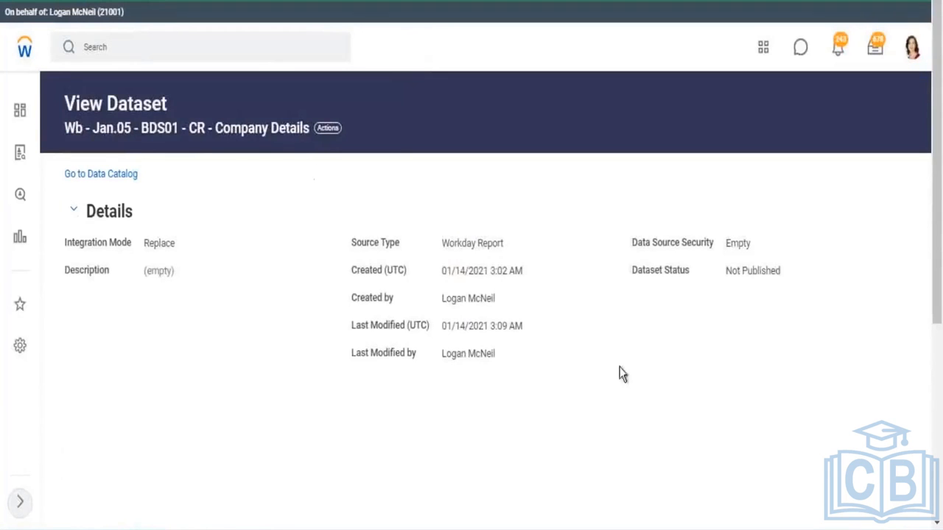
# Browse the base dataset's sample data in table view, including the WPA_LoadID column and its source type
pyautogui.click(896, 461)
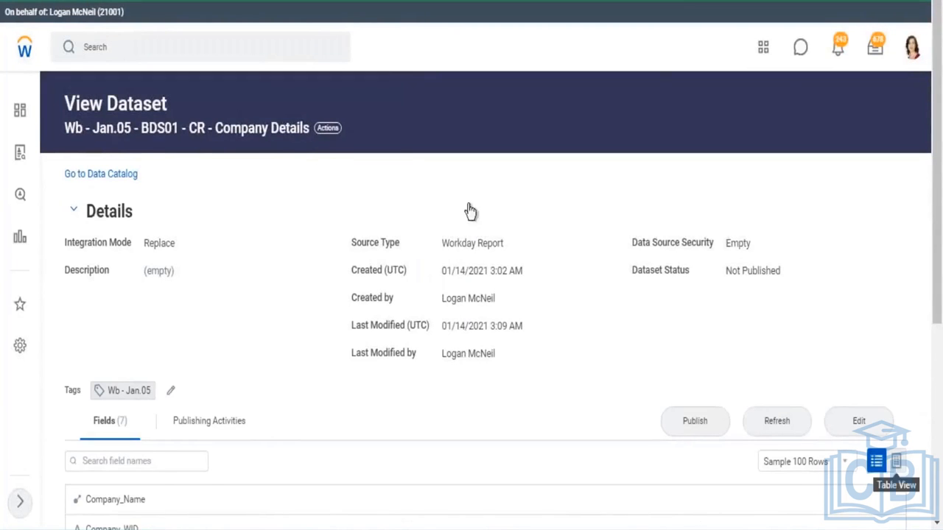
pyautogui.scroll(-3, 479, 182)
pyautogui.moveTo(443, 76); pyautogui.dragTo(493, 76)
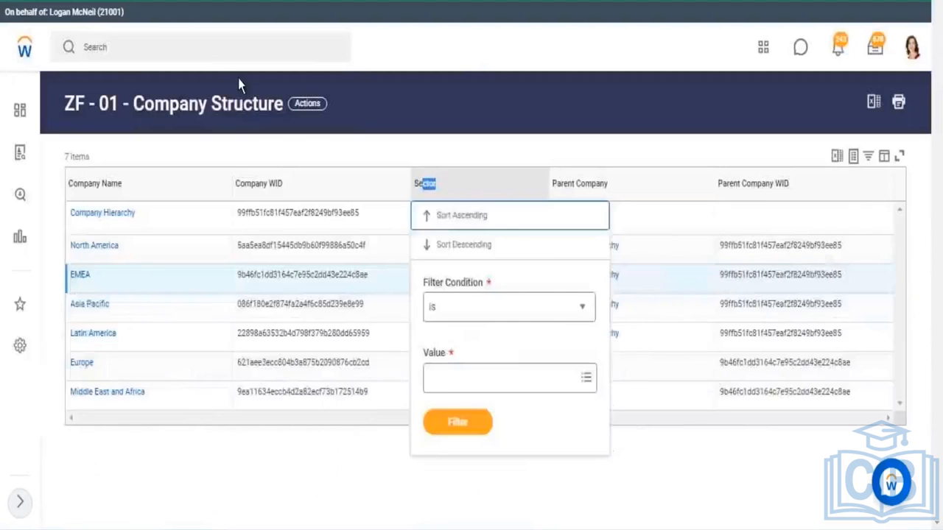
pyautogui.click(442, 100)
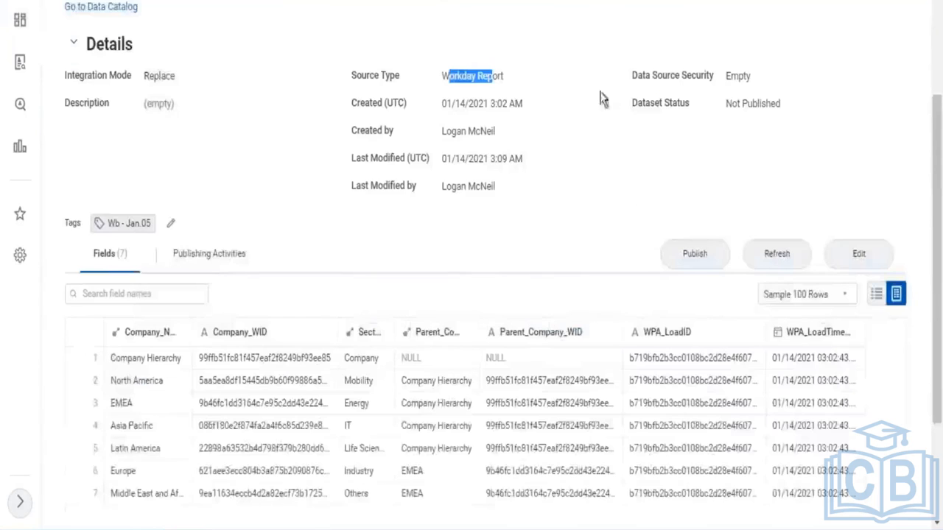
pyautogui.scroll(-2, 576, 177)
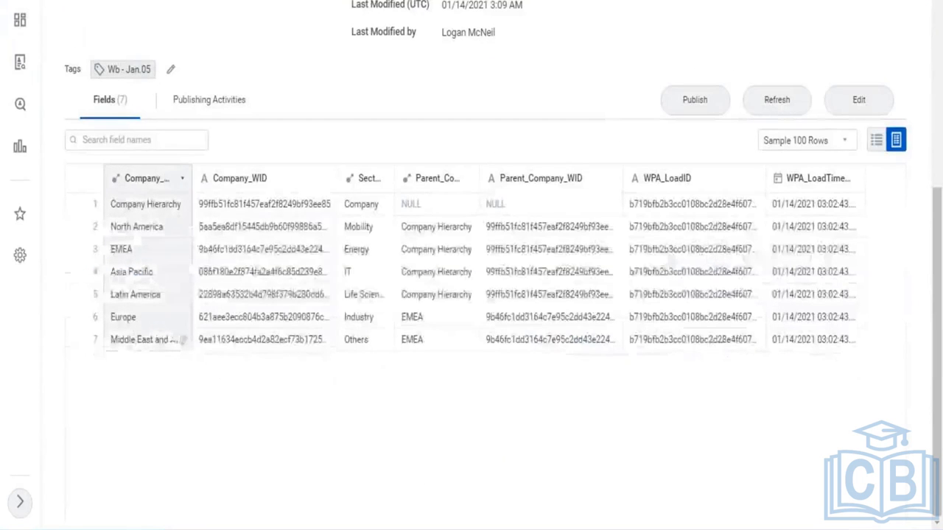
pyautogui.click(683, 187)
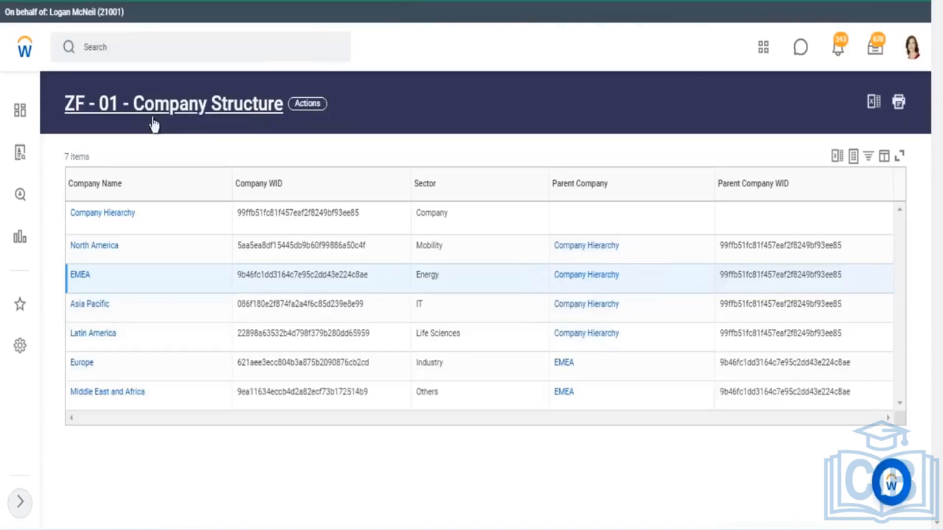
pyautogui.moveTo(283, 111); pyautogui.dragTo(59, 118)
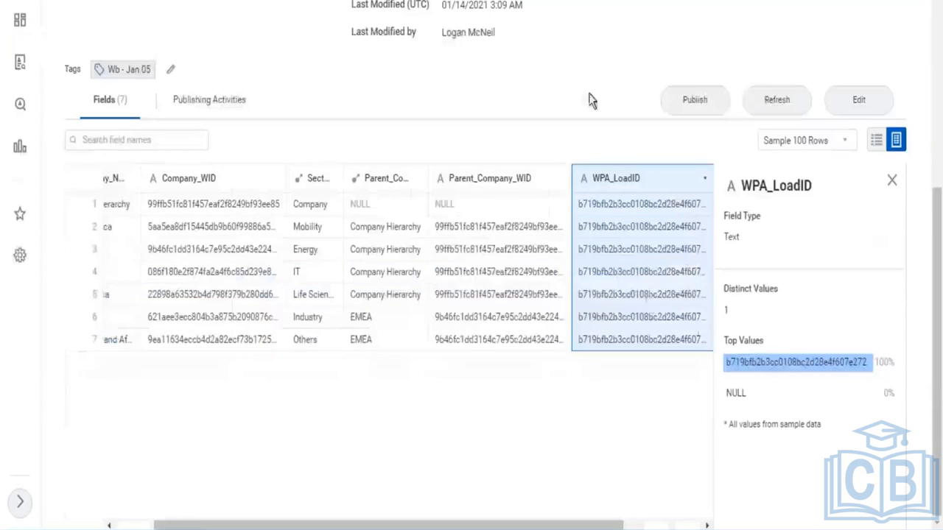
pyautogui.moveTo(619, 522); pyautogui.dragTo(716, 526)
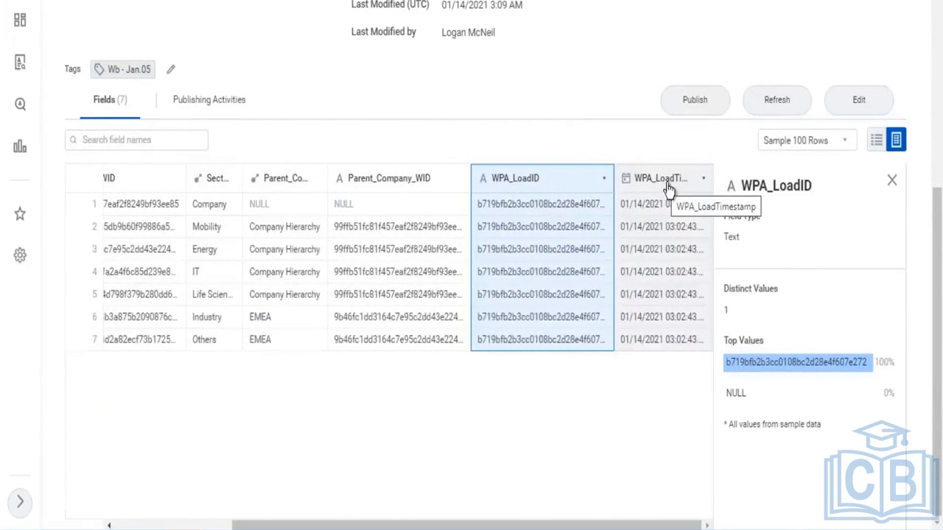
pyautogui.scroll(5, 434, 83)
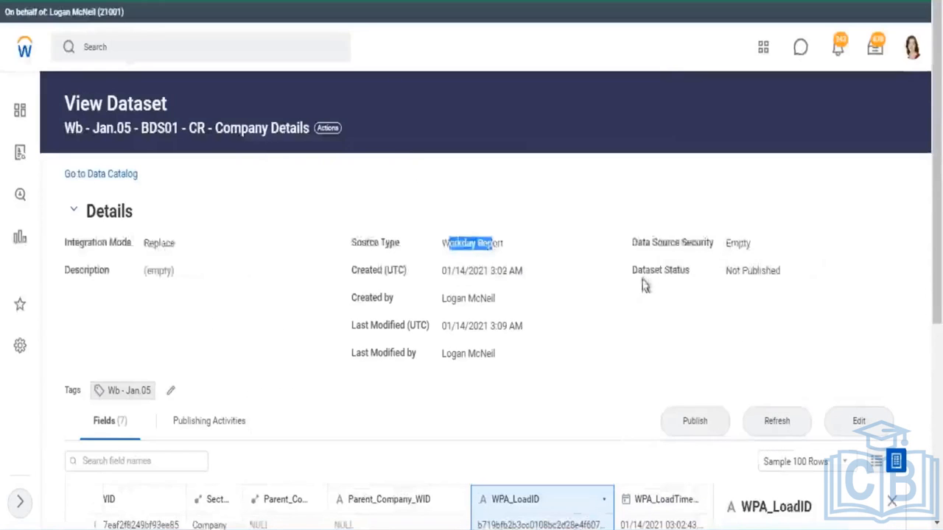
pyautogui.click(458, 238)
pyautogui.moveTo(442, 243); pyautogui.dragTo(503, 243)
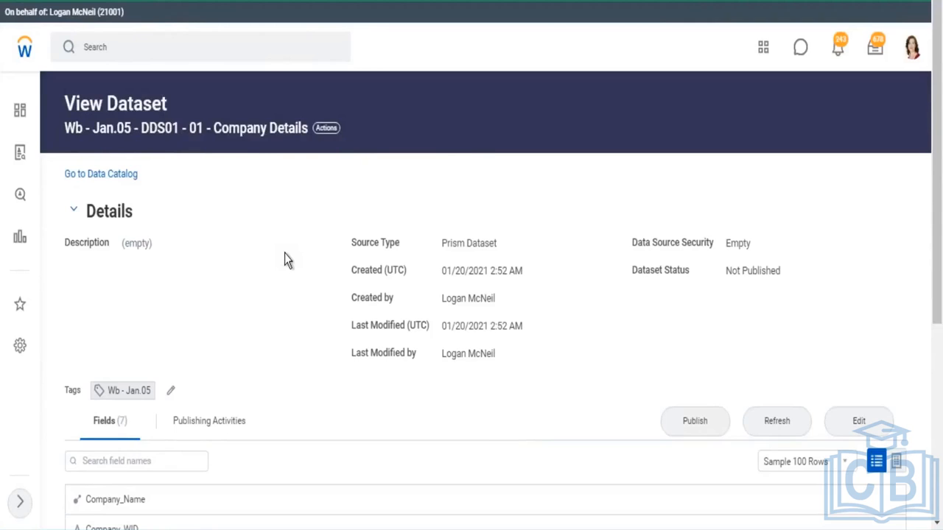
# Switch the derived dataset to table view and browse its fields and sample rows
pyautogui.scroll(-3, 286, 260)
pyautogui.scroll(-1, 194, 343)
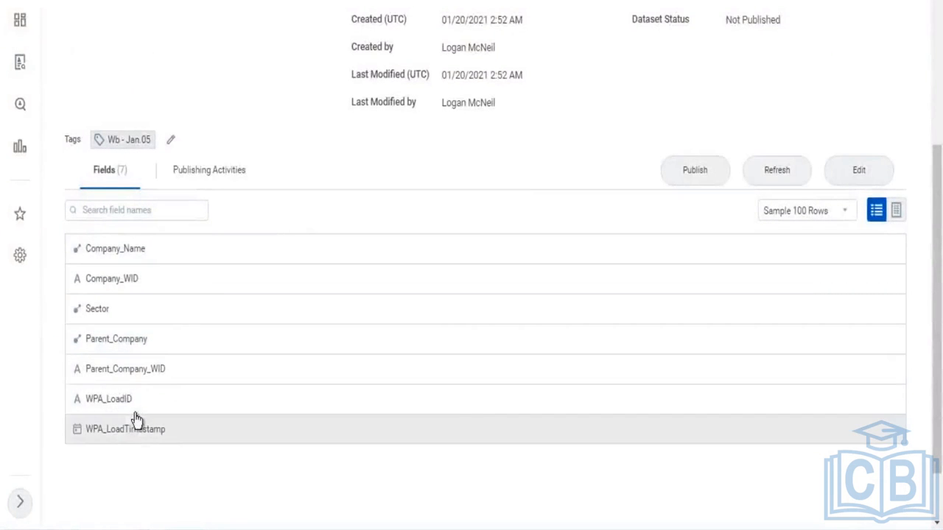
pyautogui.click(895, 210)
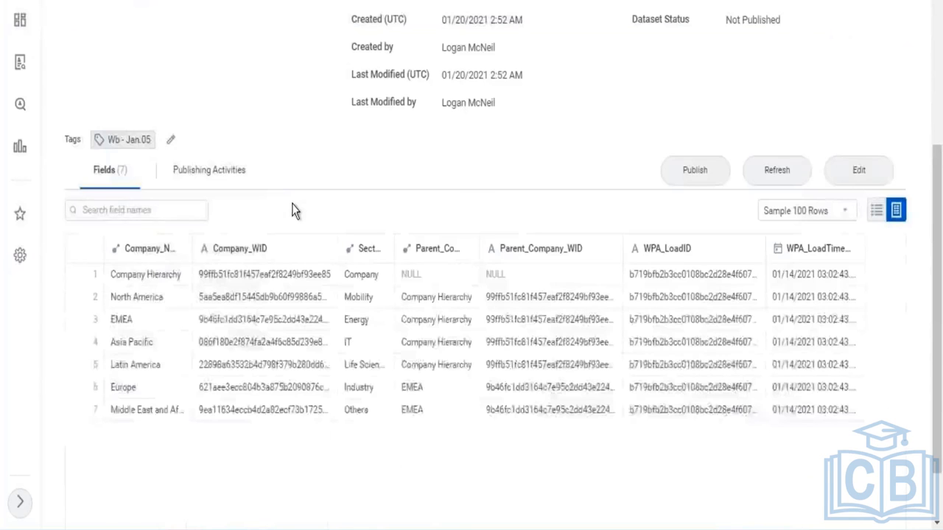
pyautogui.scroll(3, 292, 210)
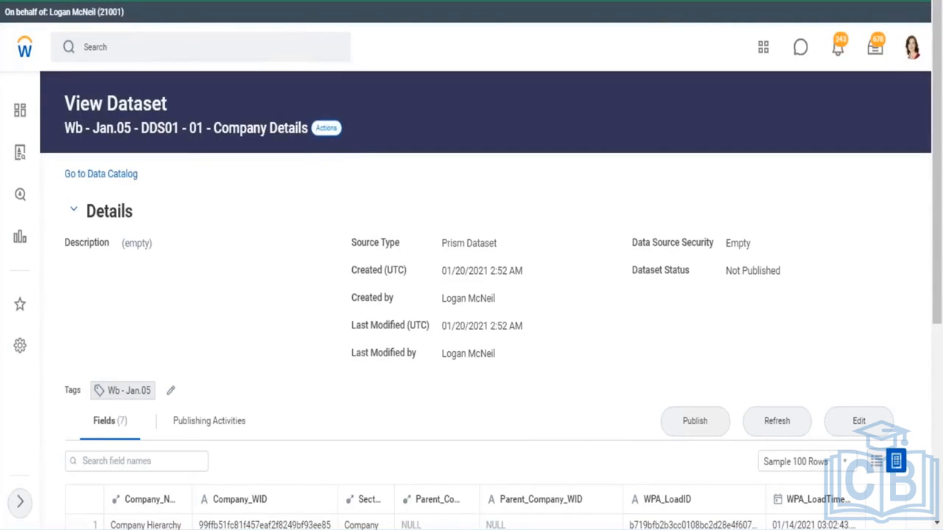
# View the lineage of the derived dataset Wb - Jan.05 - DDS01 - 01 - Company Details
pyautogui.click(326, 128)
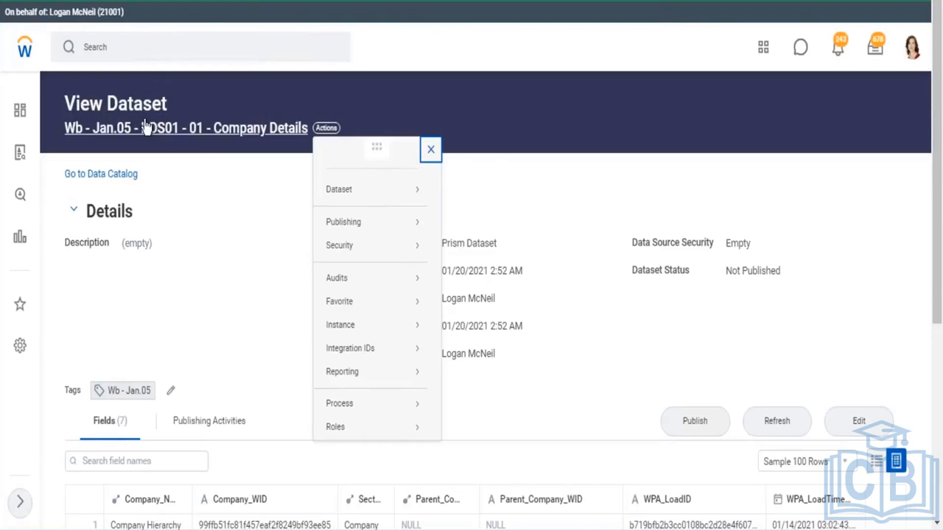
pyautogui.moveTo(352, 201)
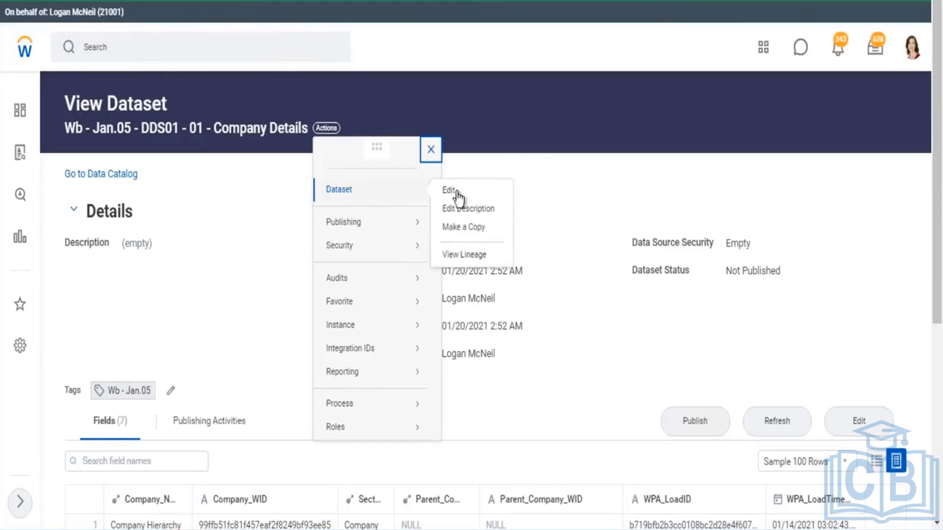
pyautogui.click(471, 255)
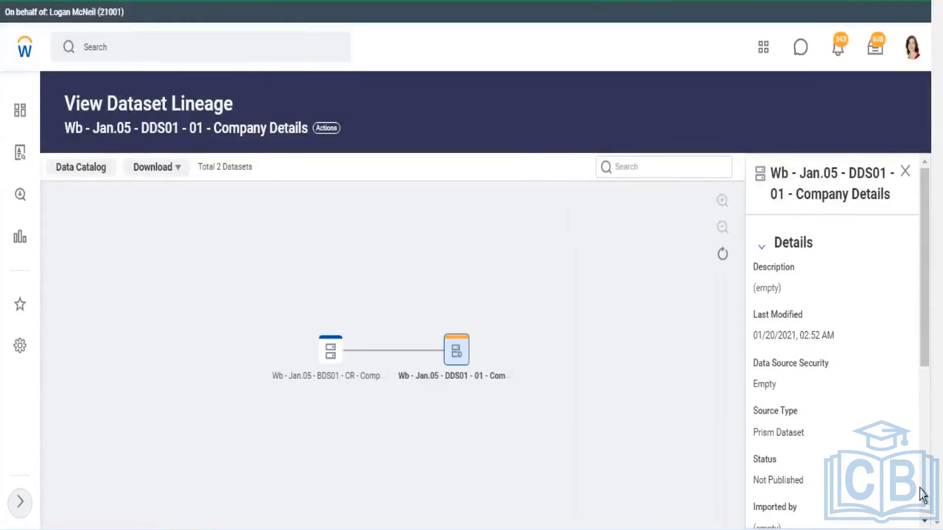
pyautogui.moveTo(926, 374); pyautogui.dragTo(930, 386)
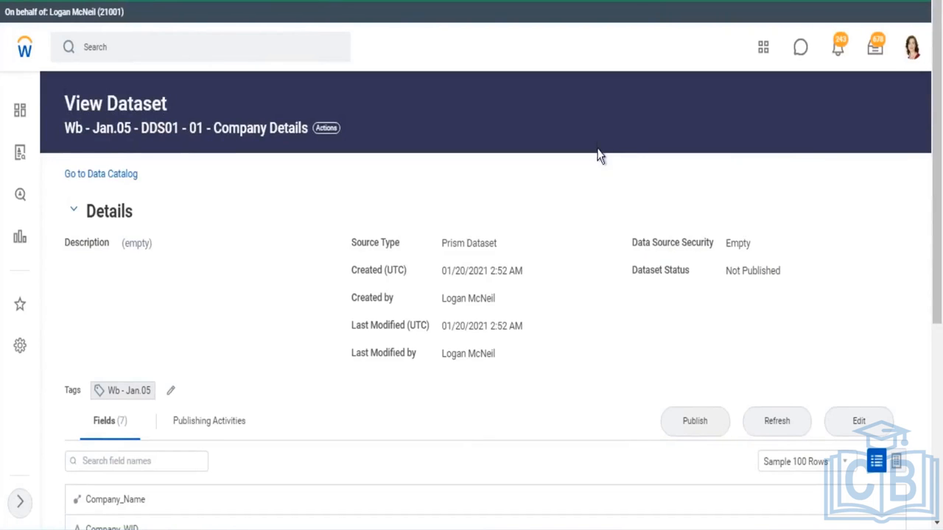
# Open both the derived dataset and the base dataset in the dataset editor
pyautogui.scroll(-1, 600, 174)
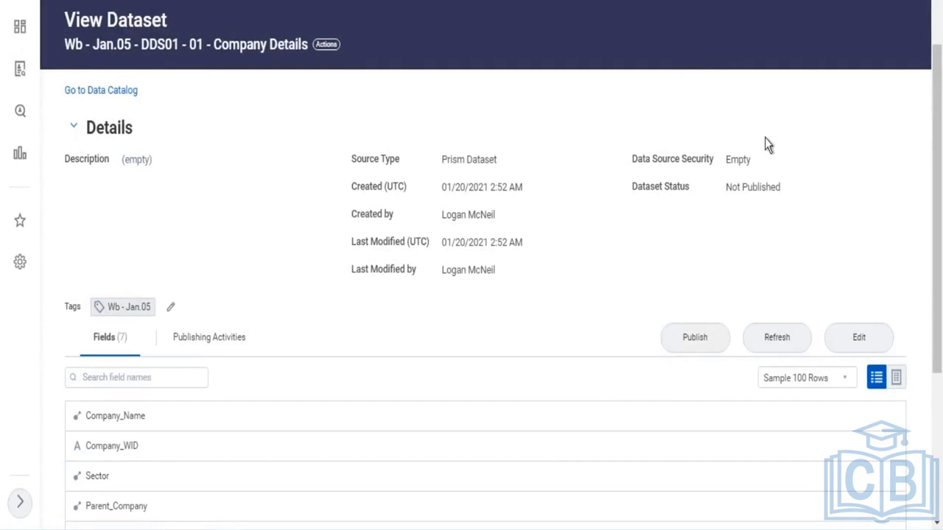
pyautogui.click(860, 340)
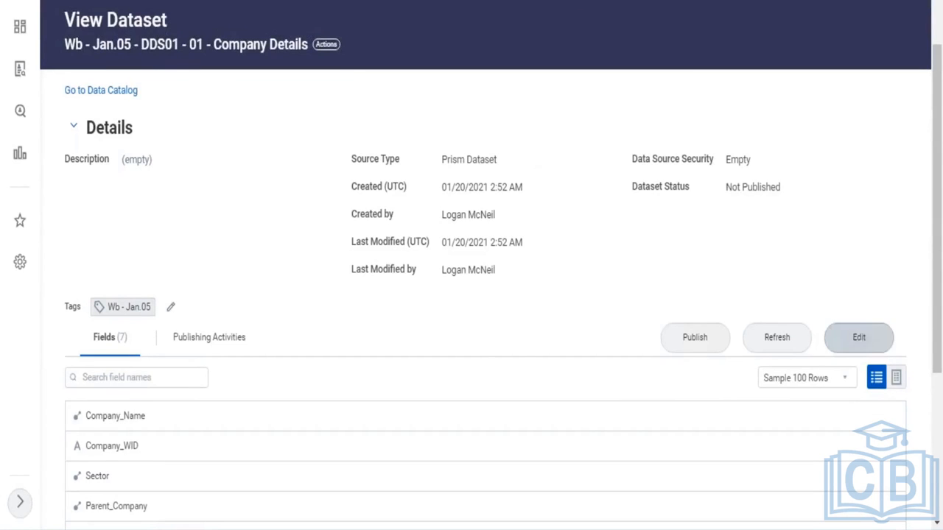
pyautogui.moveTo(152, 63); pyautogui.dragTo(617, 83)
pyautogui.click(617, 89)
pyautogui.click(854, 342)
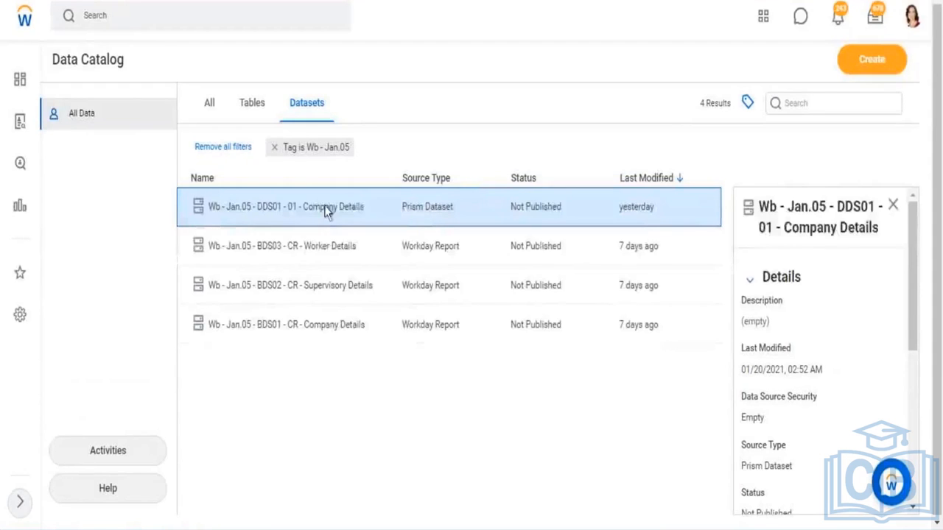
pyautogui.rightClick(326, 210)
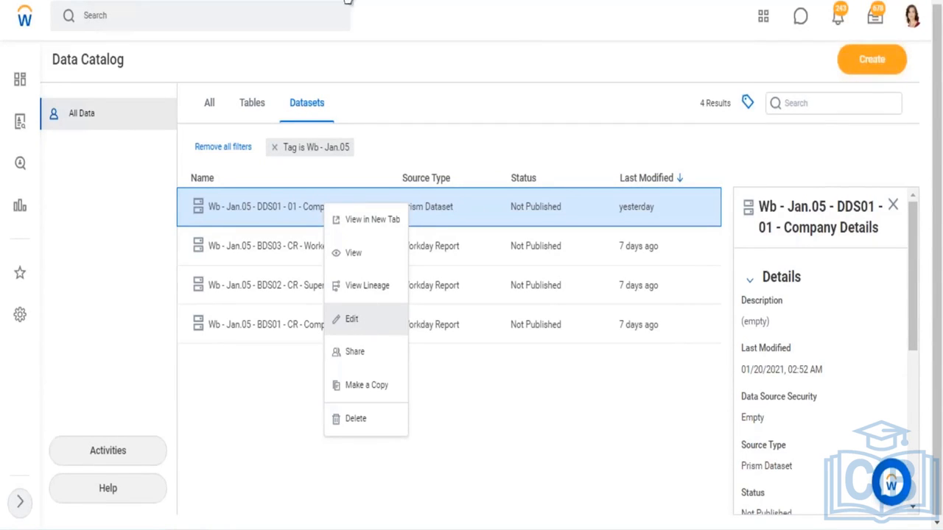
pyautogui.click(353, 252)
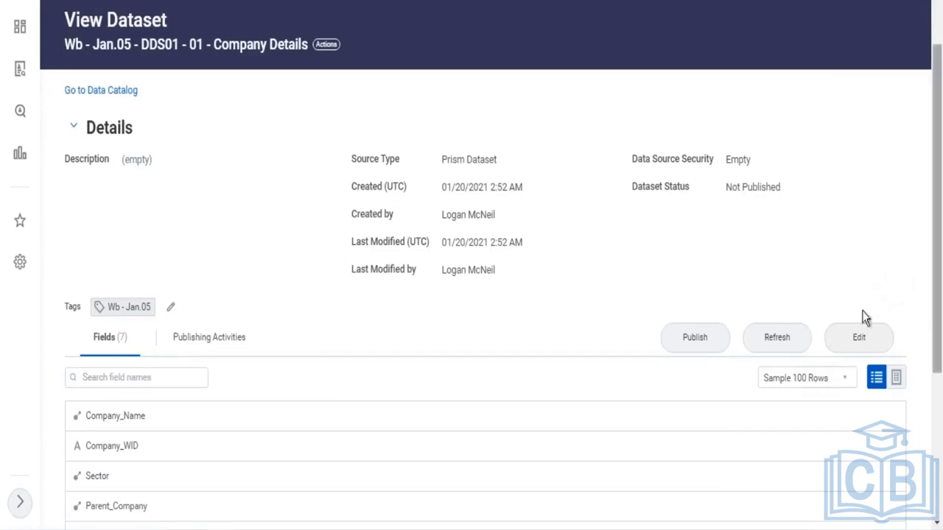
pyautogui.click(854, 343)
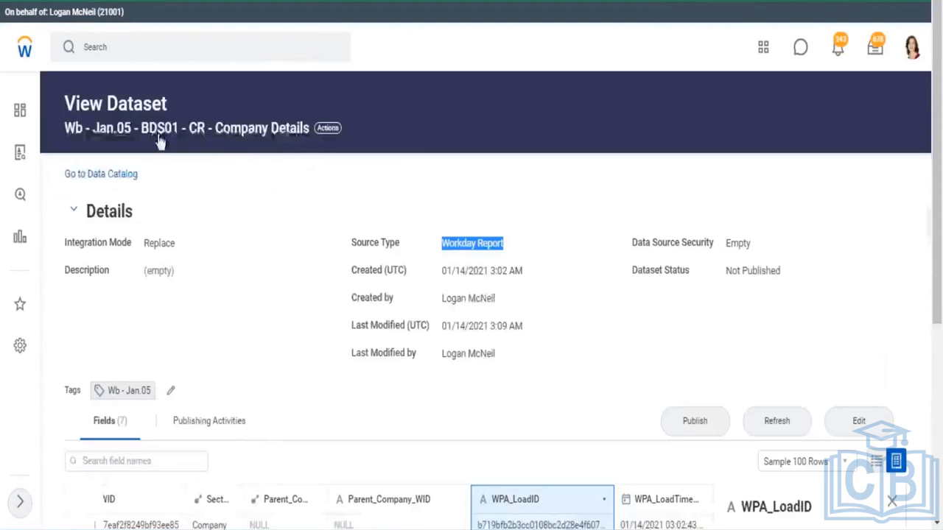
pyautogui.click(854, 424)
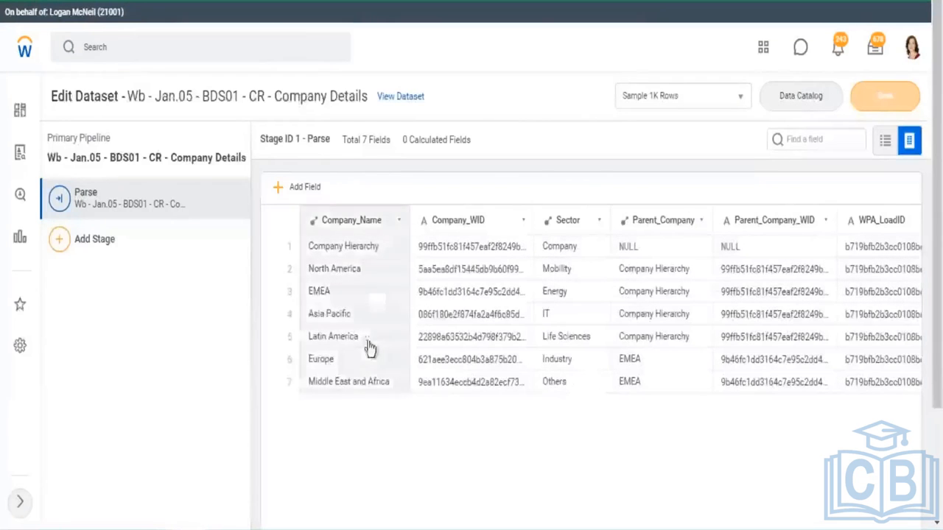
pyautogui.moveTo(49, 138); pyautogui.dragTo(110, 138)
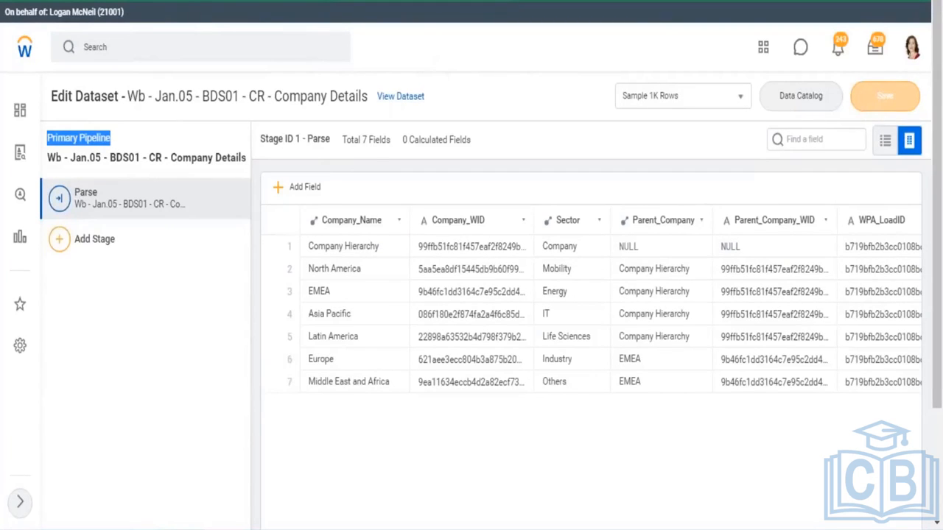
pyautogui.click(115, 150)
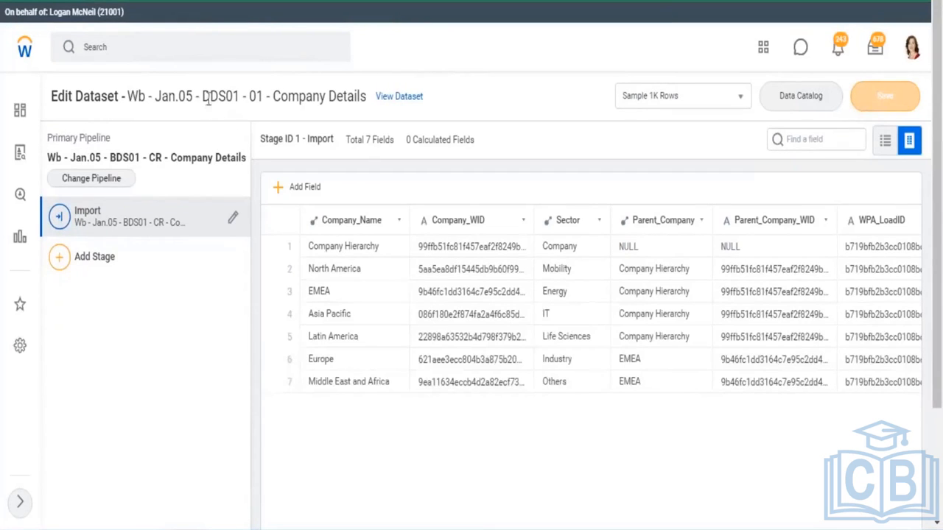
# Compare the derived dataset's primary pipeline and Import stage with the base dataset's Parse stage
pyautogui.moveTo(202, 95); pyautogui.dragTo(240, 96)
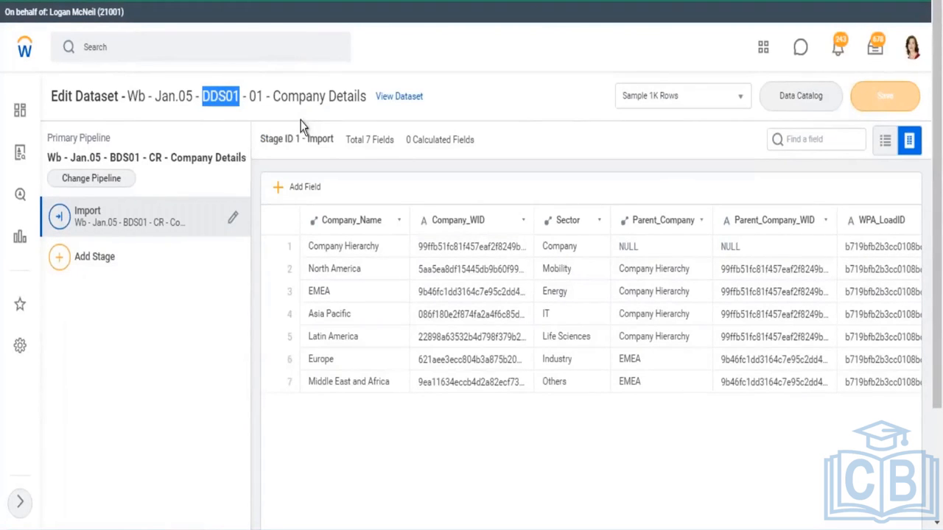
pyautogui.moveTo(111, 157); pyautogui.dragTo(241, 151)
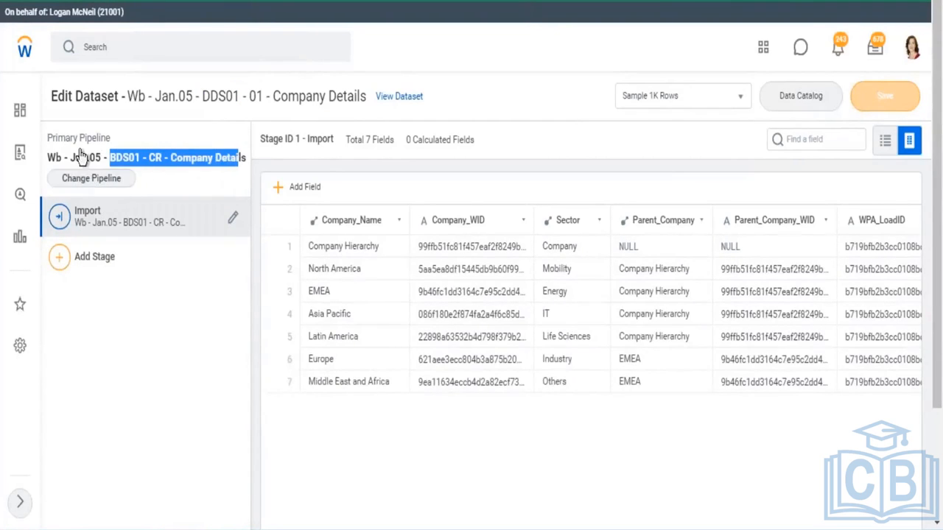
pyautogui.moveTo(58, 138); pyautogui.dragTo(111, 139)
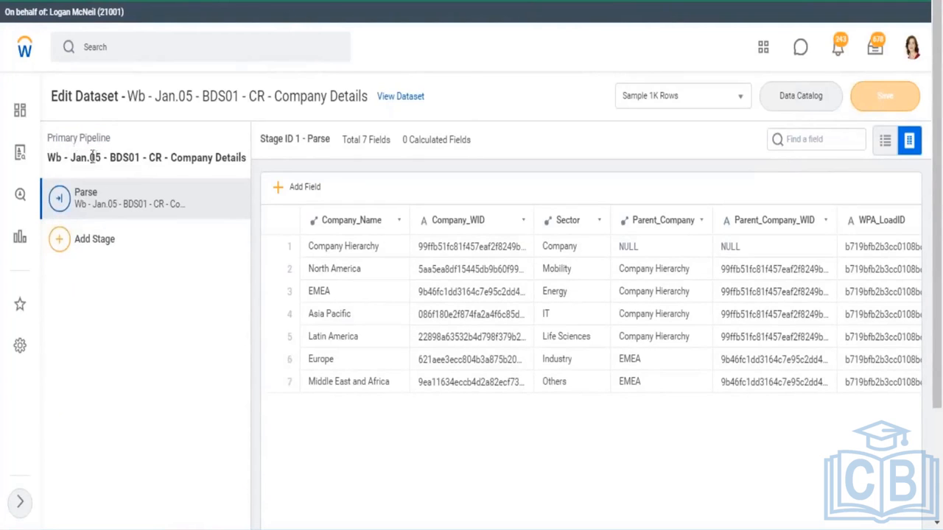
pyautogui.moveTo(65, 158); pyautogui.dragTo(248, 164)
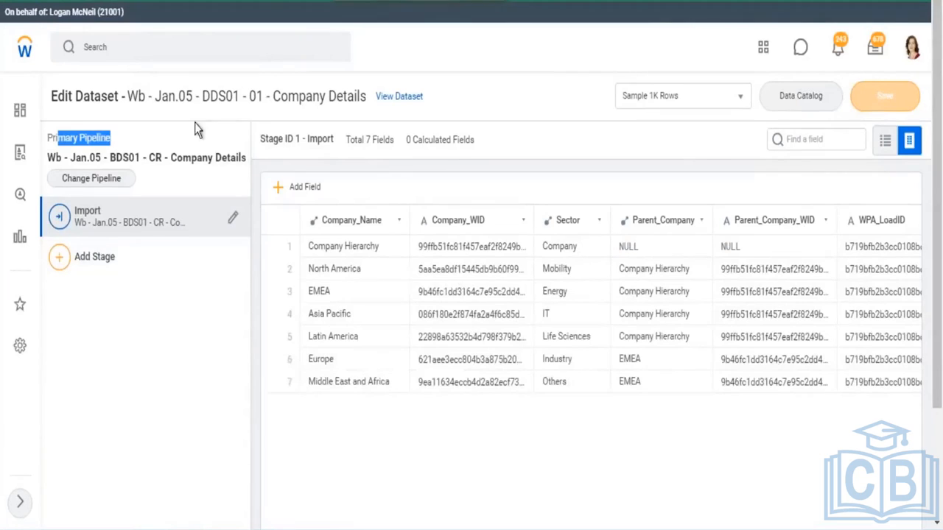
pyautogui.moveTo(122, 158); pyautogui.dragTo(243, 160)
pyautogui.moveTo(58, 138); pyautogui.dragTo(112, 138)
# Switch to Excel and enter the heading Pipelines in cell A3 of the 20.01 sheet
pyautogui.hotkey('alt', 'Tab')
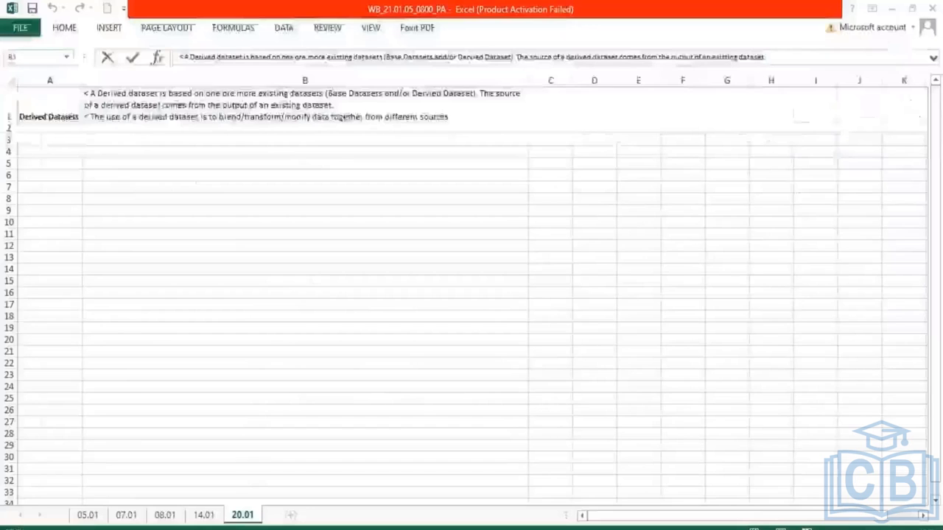
pyautogui.click(51, 139)
pyautogui.write('Pipelines')
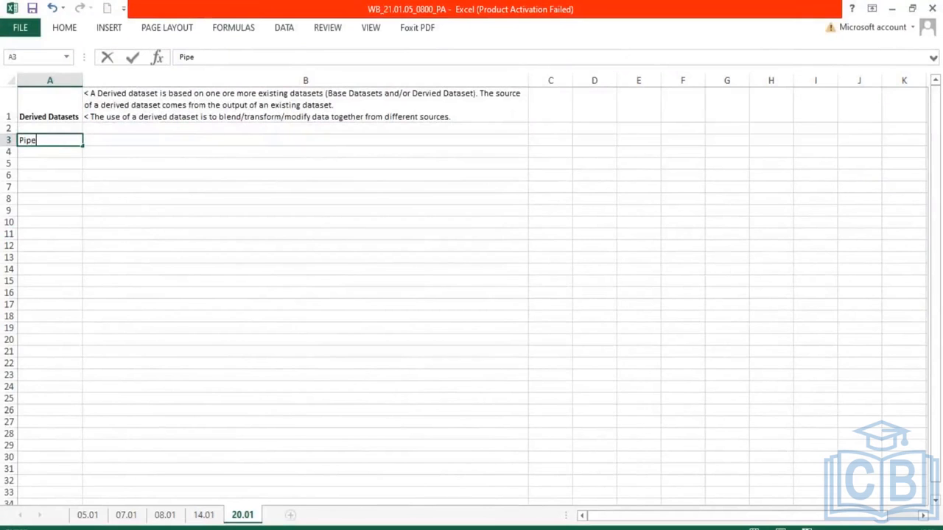
# Enter two notes in B3 on separate lines: "< When Datasets are created, workday automatically creates a pipleine." and "< A Base Dataset can contain only one pipleine"
pyautogui.press('Tab')
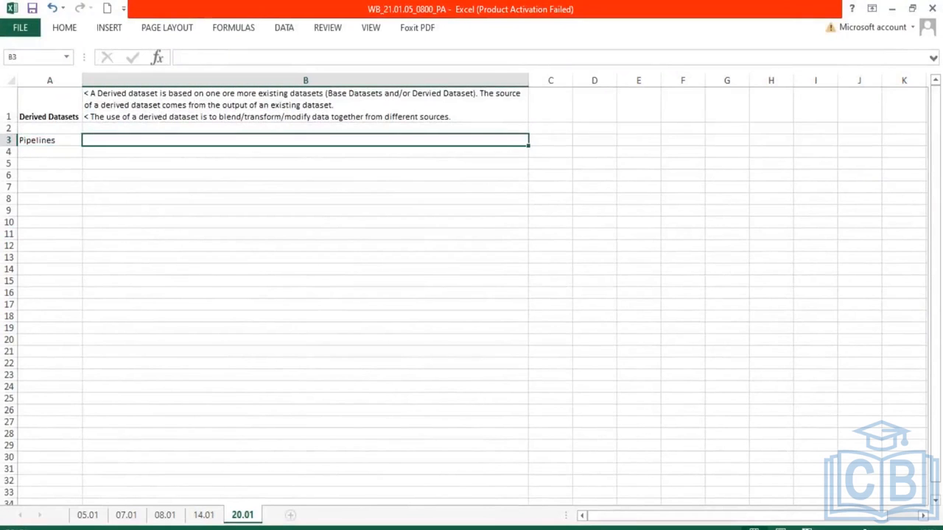
pyautogui.write('Datasets')
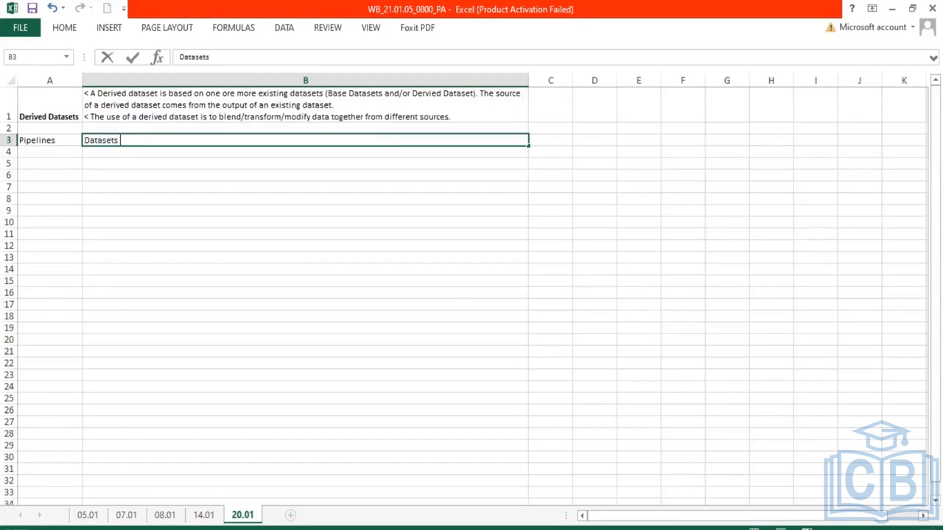
pyautogui.press('BackSpace')
pyautogui.press('BackSpace')
pyautogui.press('BackSpace')
pyautogui.press('BackSpace')
pyautogui.press('BackSpace')
pyautogui.press('BackSpace')
pyautogui.press('BackSpace')
pyautogui.press('BackSpace')
pyautogui.press('BackSpace')
pyautogui.write('When Datasets c')
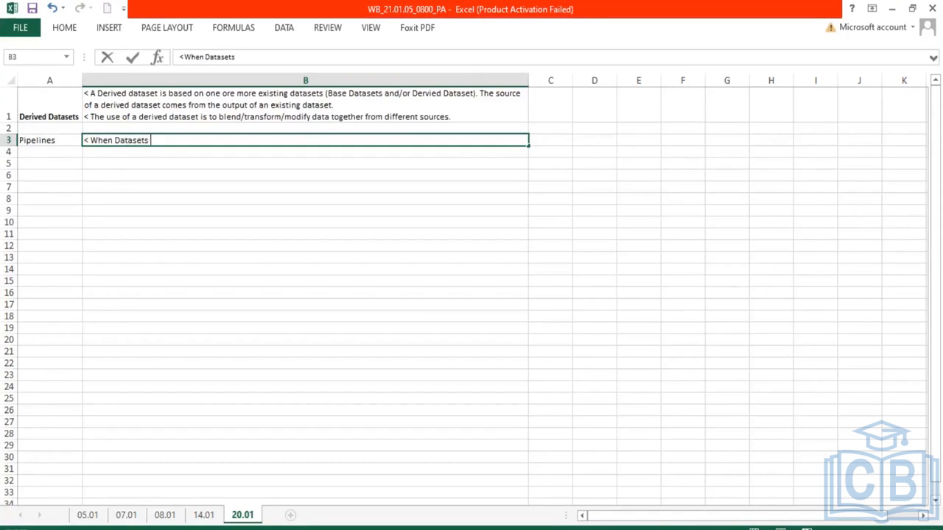
pyautogui.write('re creat')
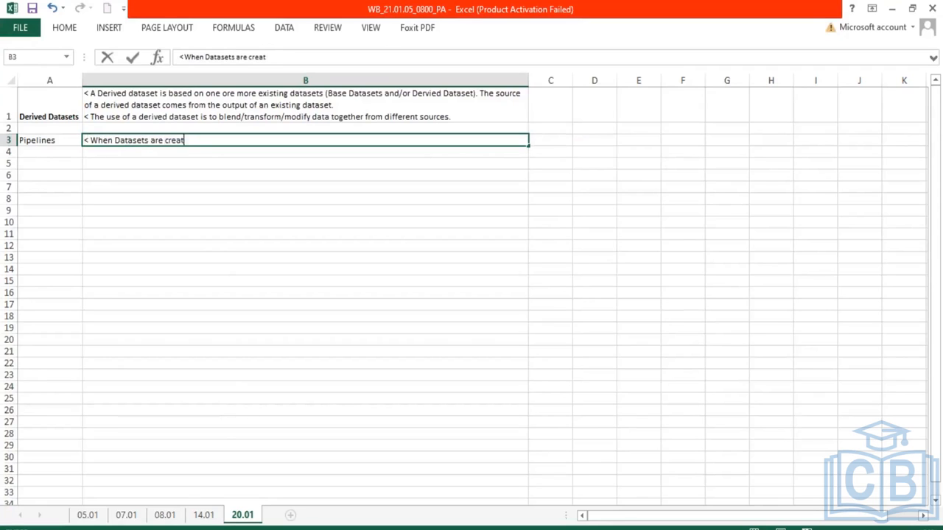
pyautogui.write('ed, workday automati')
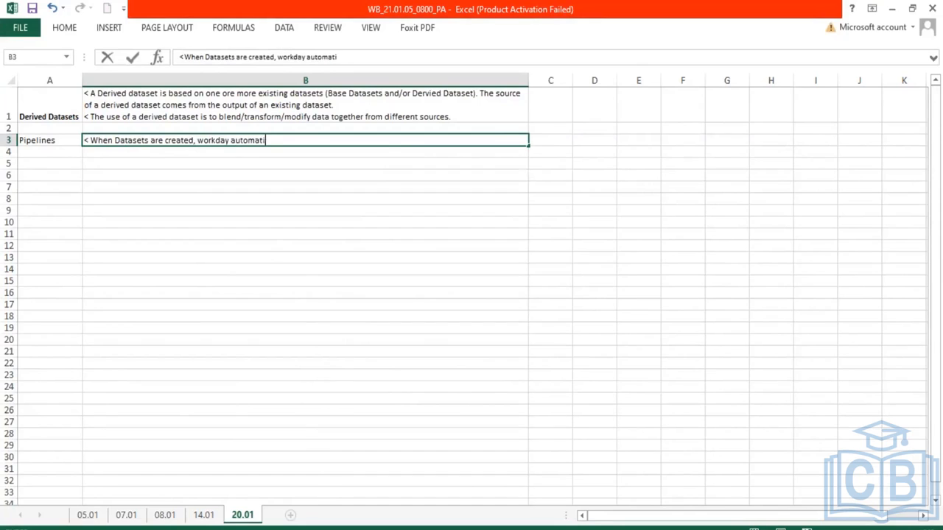
pyautogui.write('cally creates a pi')
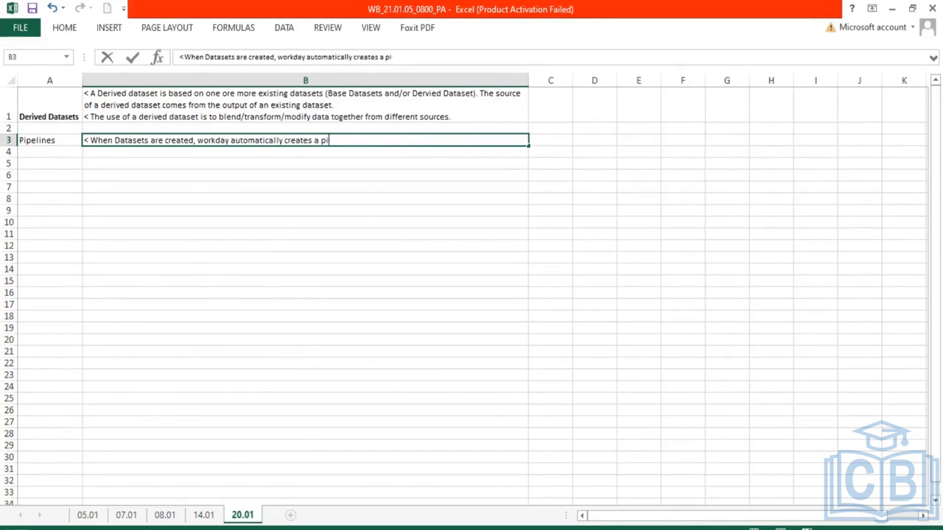
pyautogui.write('pleine.')
pyautogui.hotkey('alt', 'Return')
pyautogui.write('< A Base Da')
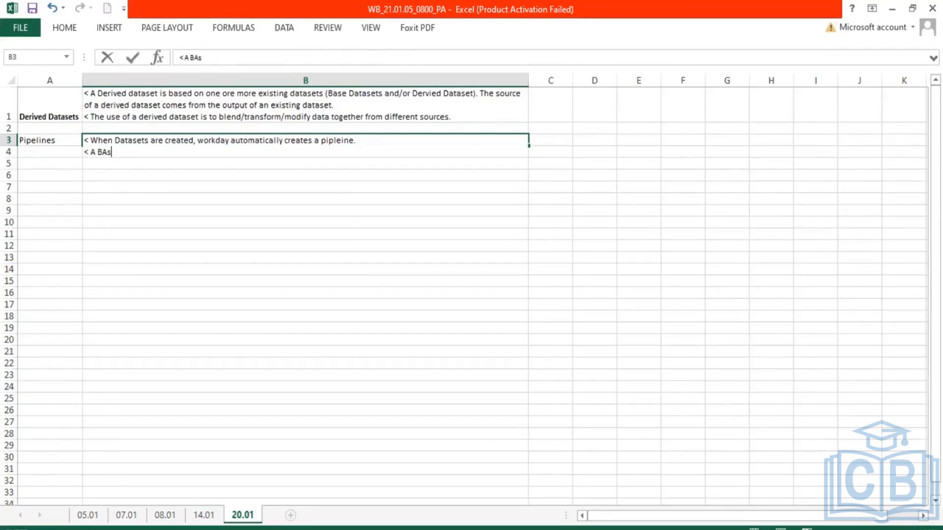
pyautogui.write('a')
pyautogui.press('BackSpace')
pyautogui.write('taset can contain only one pipleine')
pyautogui.press('Return')
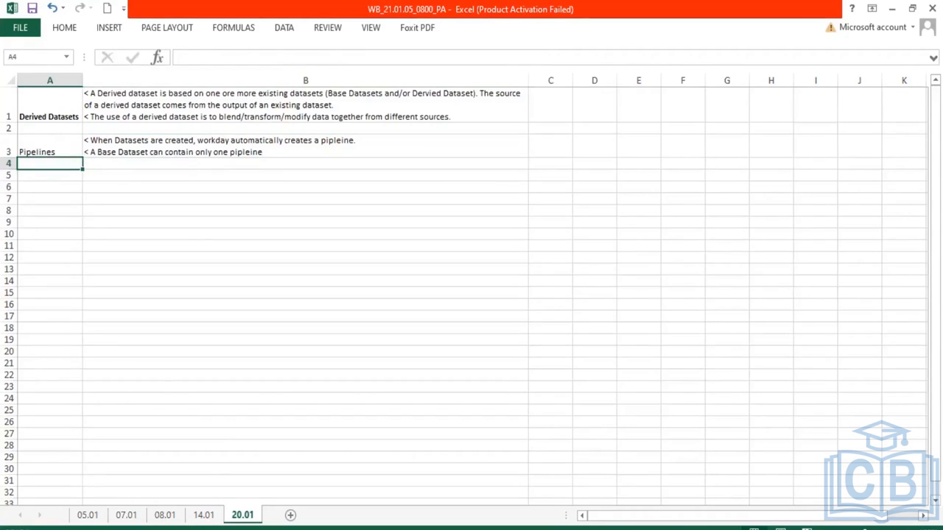
# Correct the misspelled "pipleine" to "pipeline" at the end of the second note in B3
pyautogui.doubleClick(248, 153)
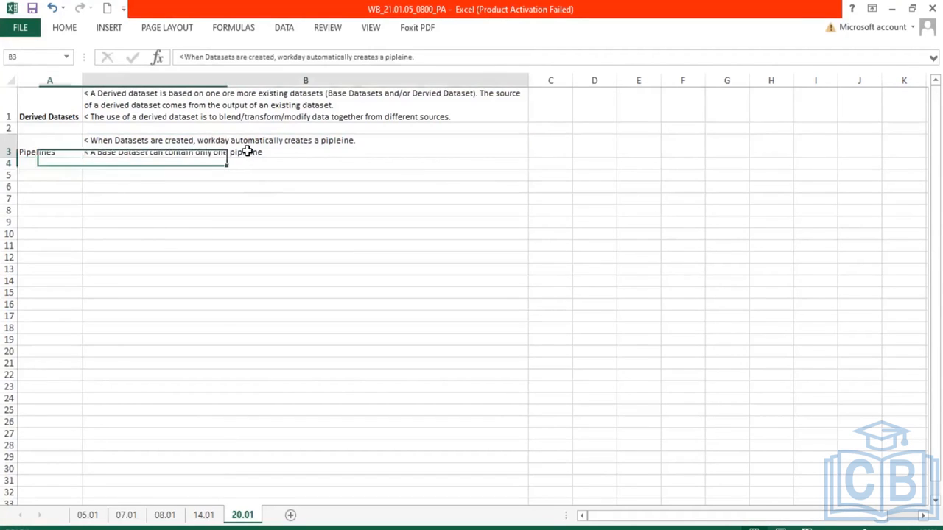
pyautogui.press('BackSpace')
pyautogui.press('BackSpace')
pyautogui.write('el')
pyautogui.press('Right')
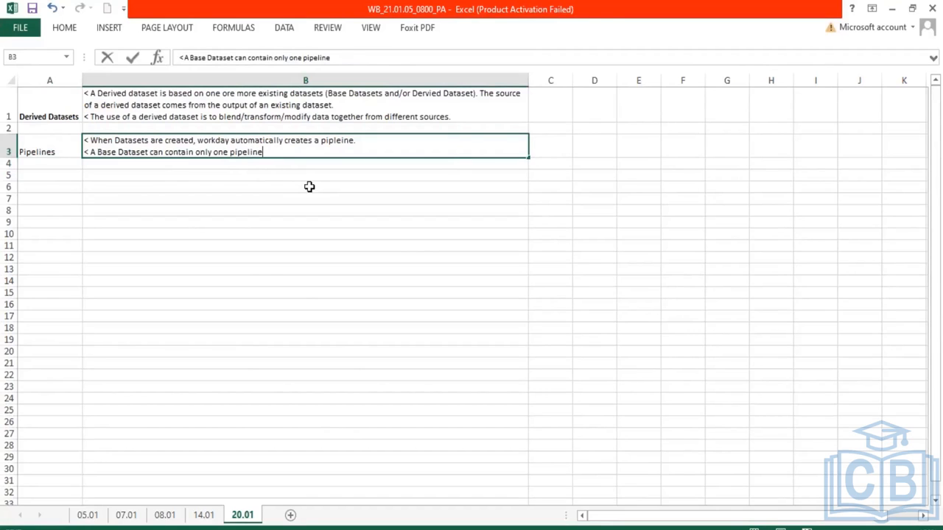
# Add a third line to B3 reading "< A Derived Dataset can have one or more pipelines"
pyautogui.hotkey('alt', 'Return')
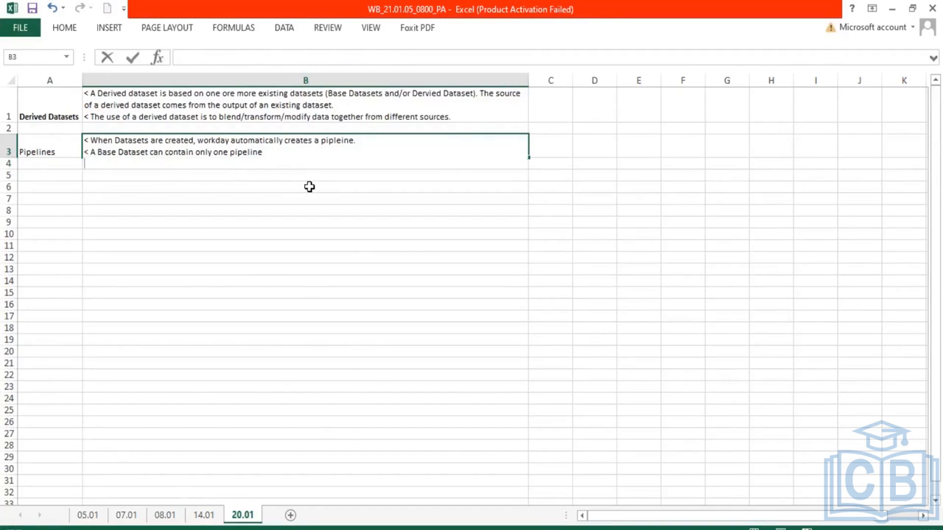
pyautogui.write('< A Derived Dat')
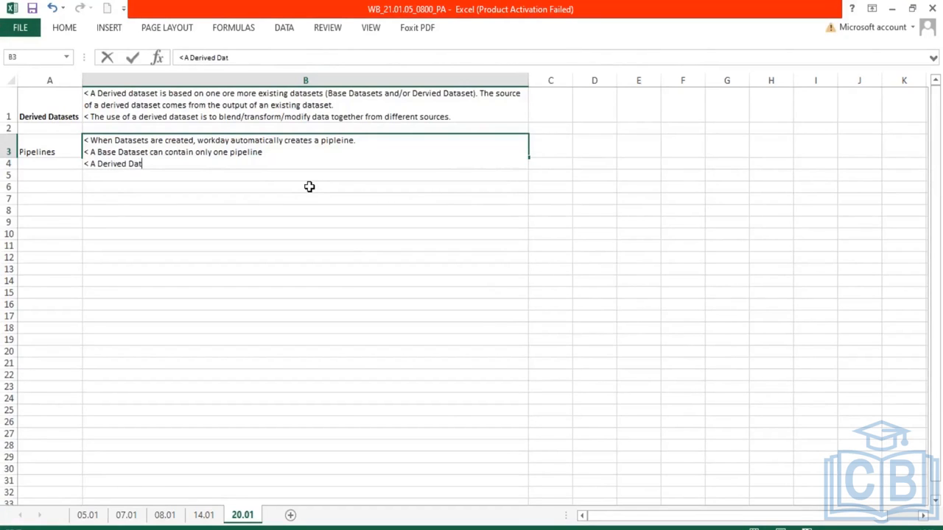
pyautogui.write('aset')
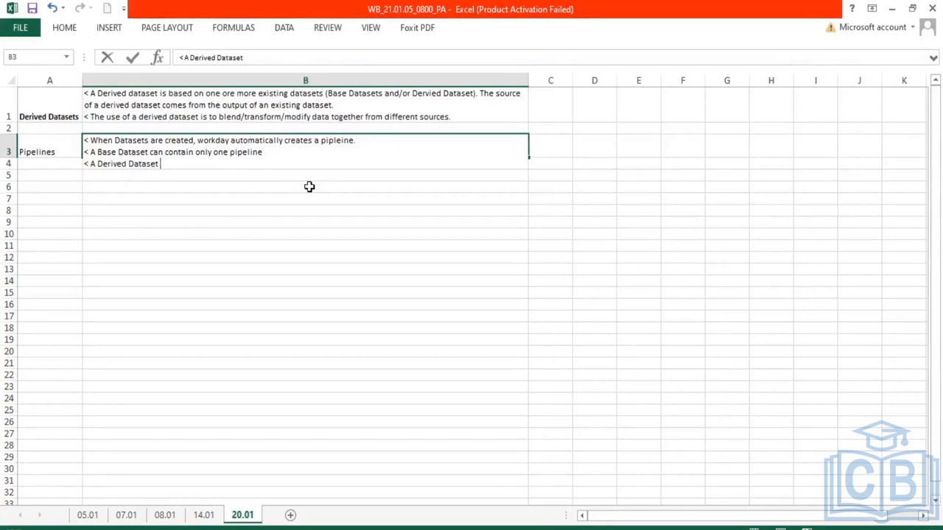
pyautogui.write('can have one or more pipelines')
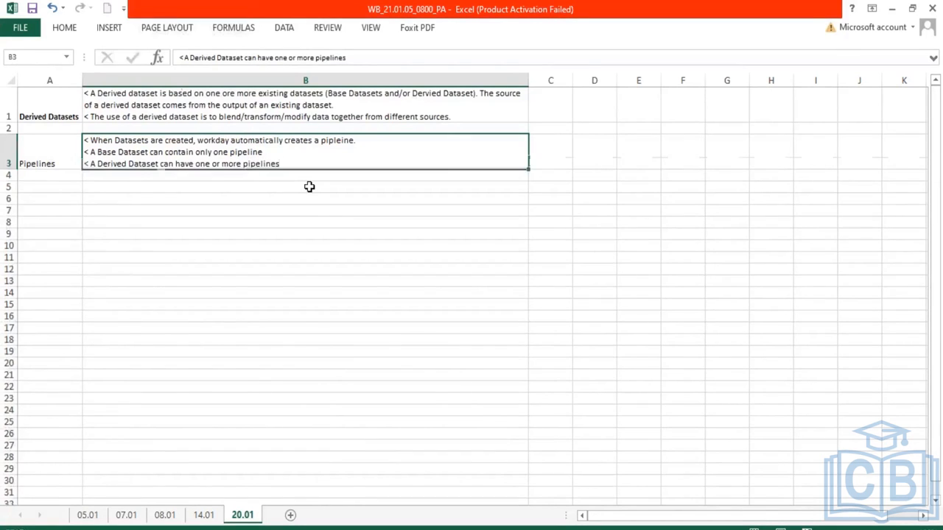
pyautogui.press('Return')
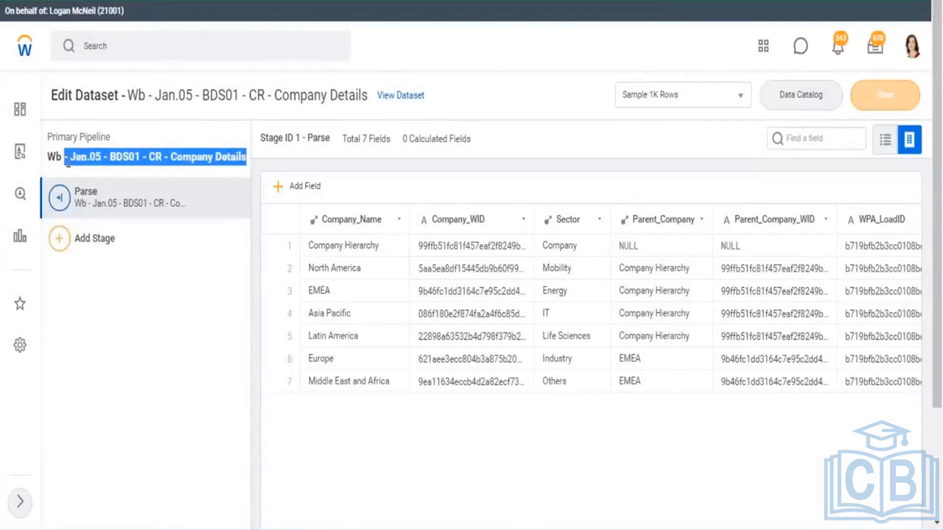
# Compare the primary pipeline and dataset names in the derived and base dataset editors
pyautogui.click(55, 135)
pyautogui.moveTo(50, 136); pyautogui.dragTo(113, 138)
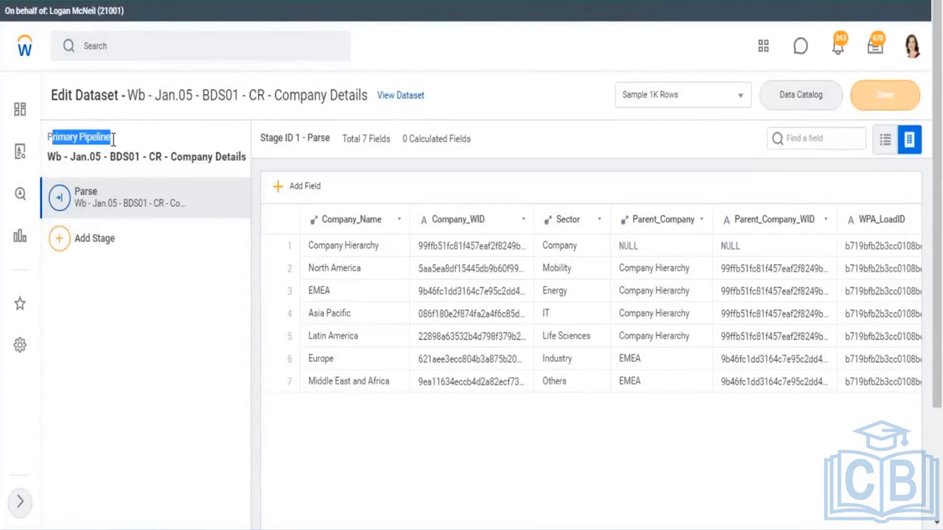
pyautogui.moveTo(161, 157); pyautogui.dragTo(87, 157)
pyautogui.moveTo(208, 159); pyautogui.dragTo(227, 162)
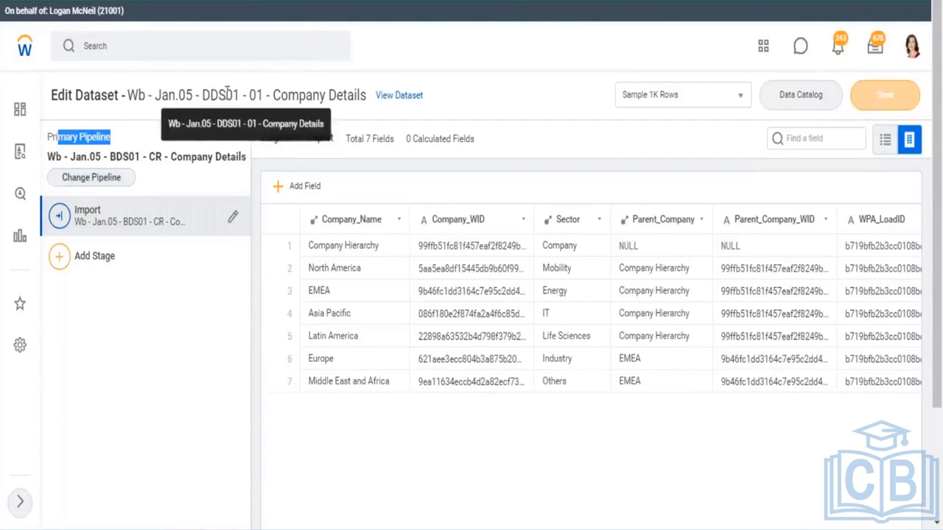
pyautogui.moveTo(226, 95); pyautogui.dragTo(199, 96)
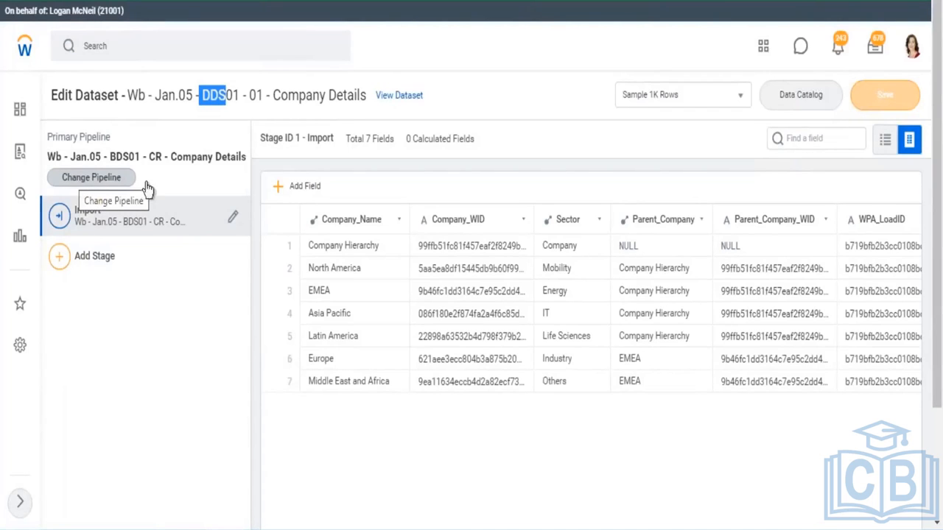
pyautogui.moveTo(157, 180); pyautogui.dragTo(54, 185)
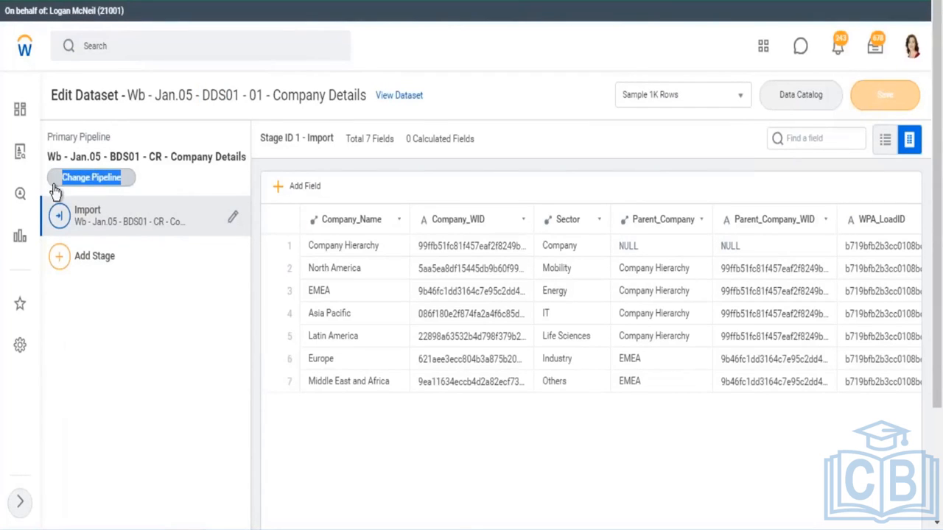
pyautogui.click(121, 342)
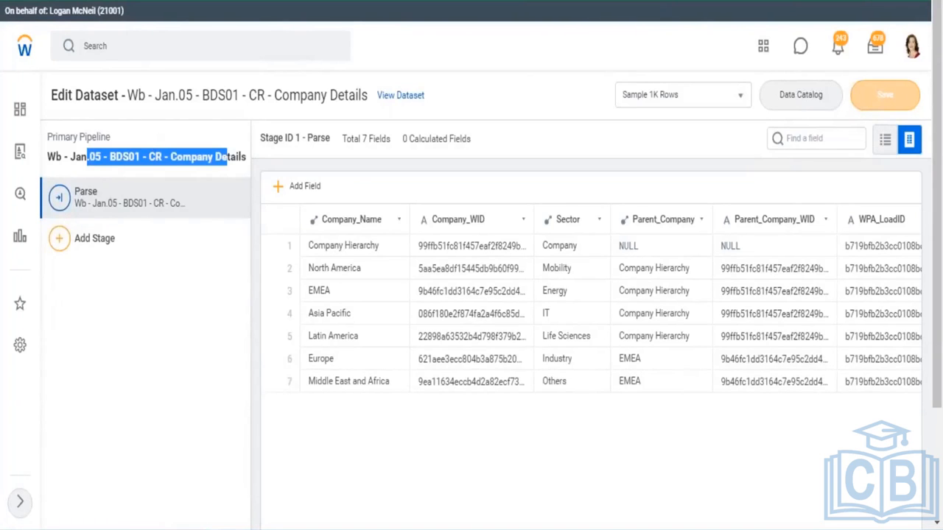
# Insert "(Primary Pipeline)" before the period at the end of the first note in B3
pyautogui.hotkey('alt', 'Tab')
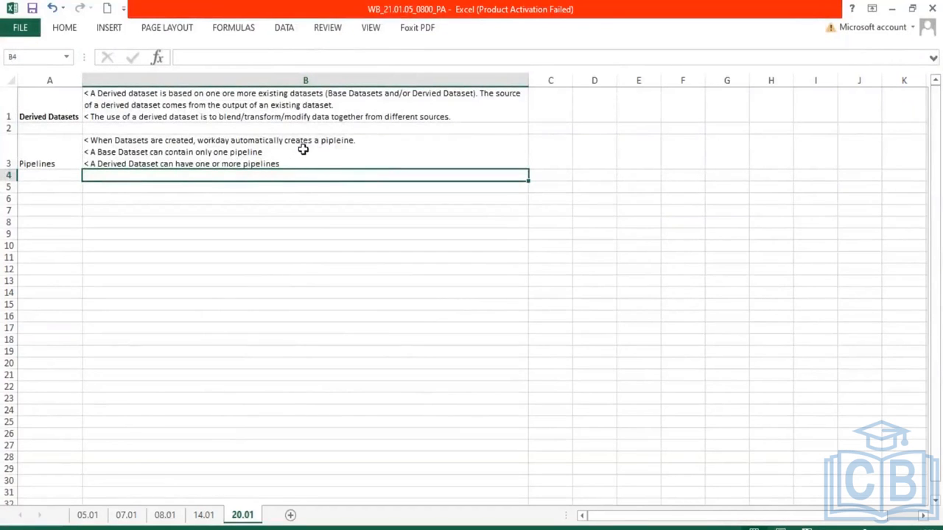
pyautogui.click(284, 142)
pyautogui.doubleClick(283, 141)
pyautogui.moveTo(123, 141); pyautogui.dragTo(184, 145)
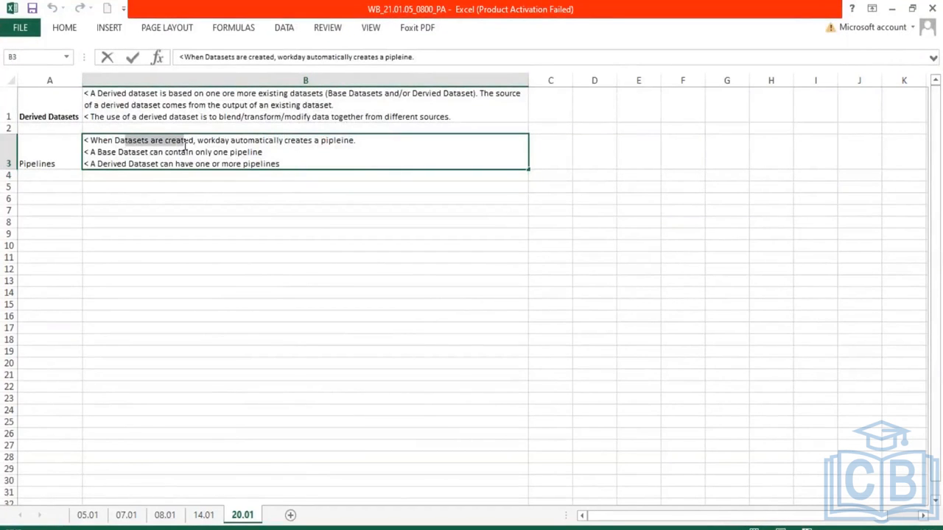
pyautogui.click(354, 142)
pyautogui.press('BackSpace')
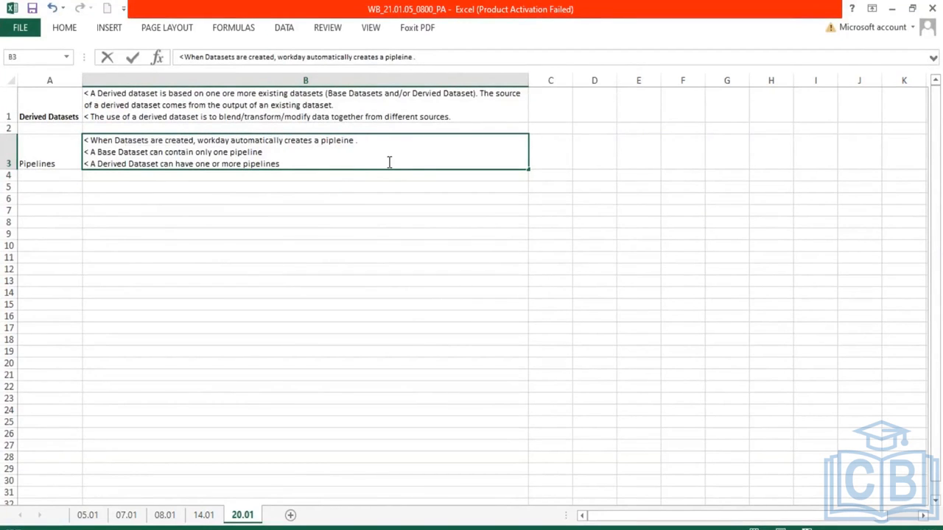
pyautogui.write('(Primary Pipeline)')
pyautogui.hotkey('ctrl', 'Return')
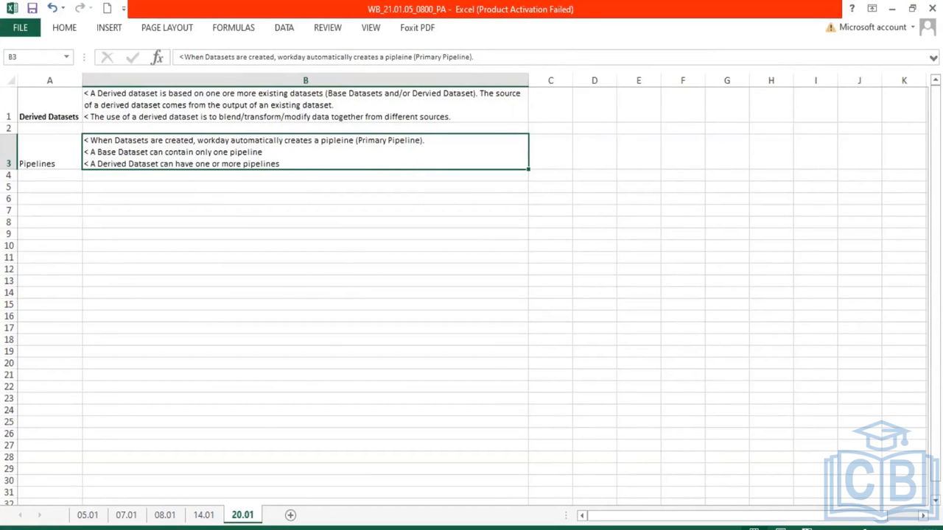
# Review the derived dataset's primary pipeline and name against the pipeline notes in the workbook
pyautogui.hotkey('alt', 'Tab')
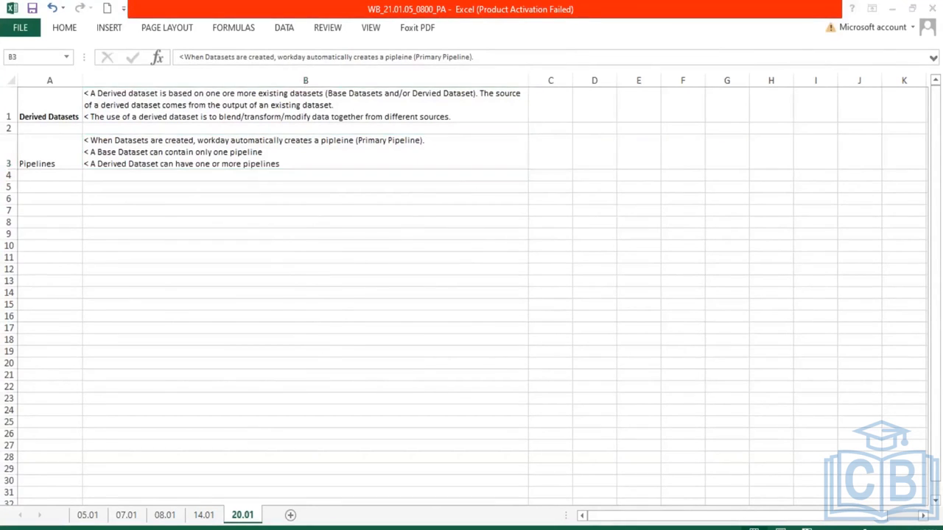
pyautogui.click(93, 130)
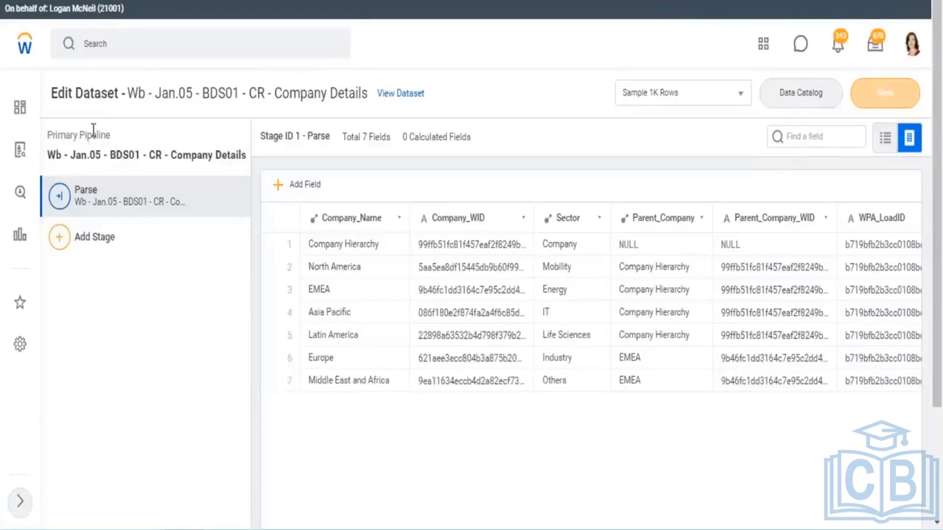
pyautogui.moveTo(47, 135); pyautogui.dragTo(98, 135)
pyautogui.hotkey('ctrl', 'Tab')
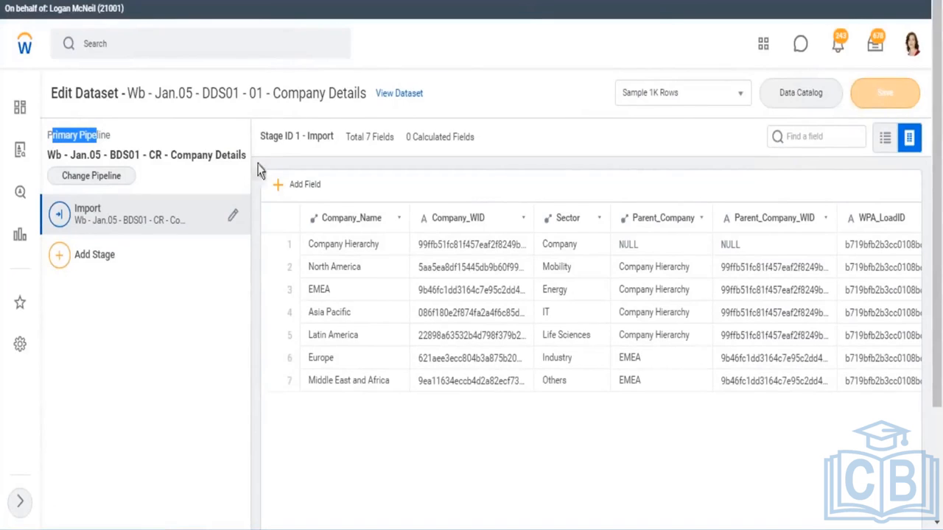
pyautogui.hotkey('alt', 'Tab')
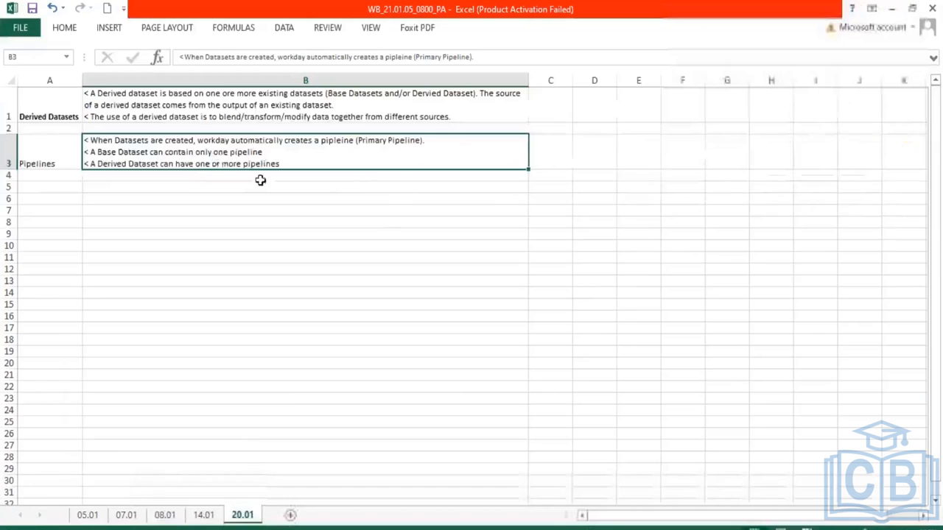
pyautogui.doubleClick(221, 164)
pyautogui.moveTo(222, 163); pyautogui.dragTo(280, 167)
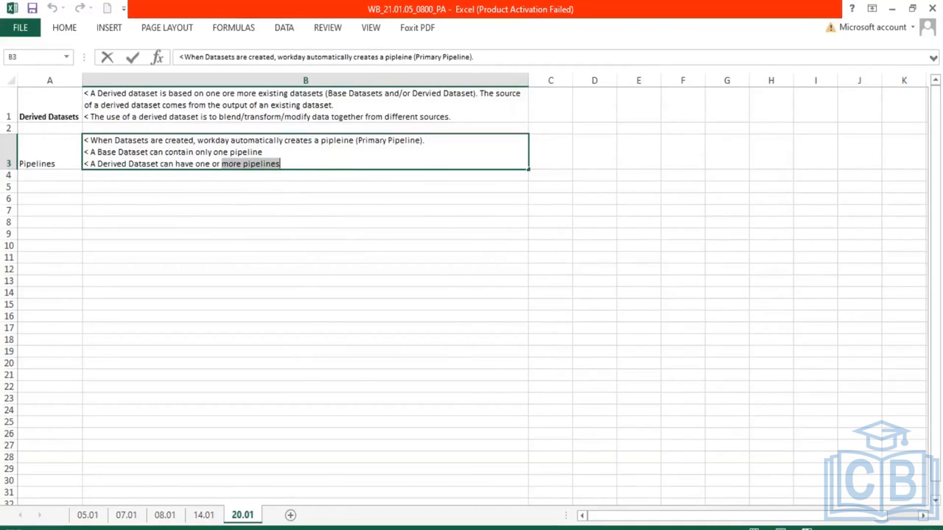
pyautogui.hotkey('alt', 'Tab')
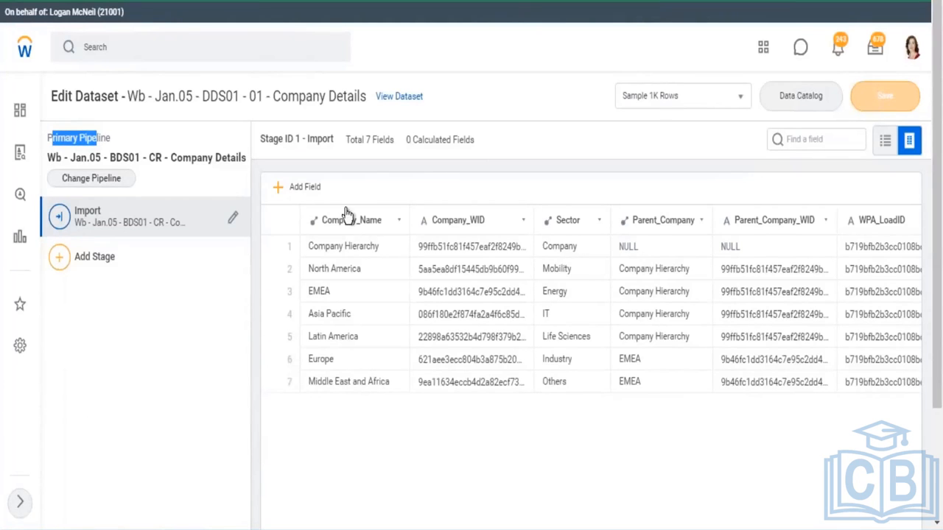
pyautogui.moveTo(280, 96); pyautogui.dragTo(343, 101)
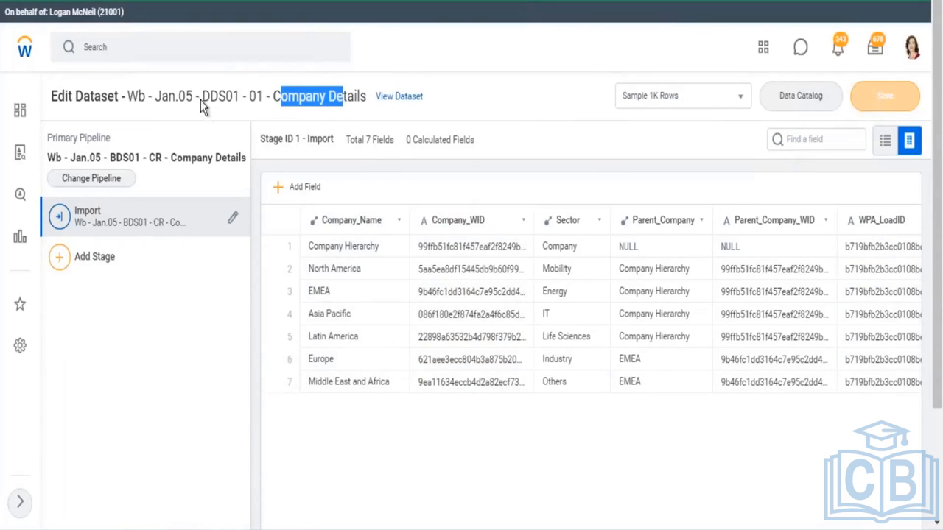
pyautogui.moveTo(203, 95); pyautogui.dragTo(245, 96)
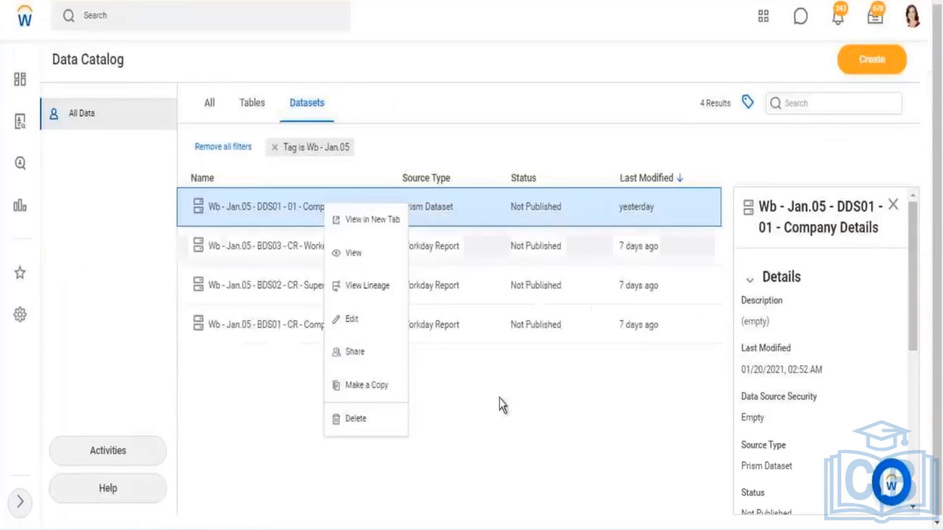
pyautogui.click(499, 404)
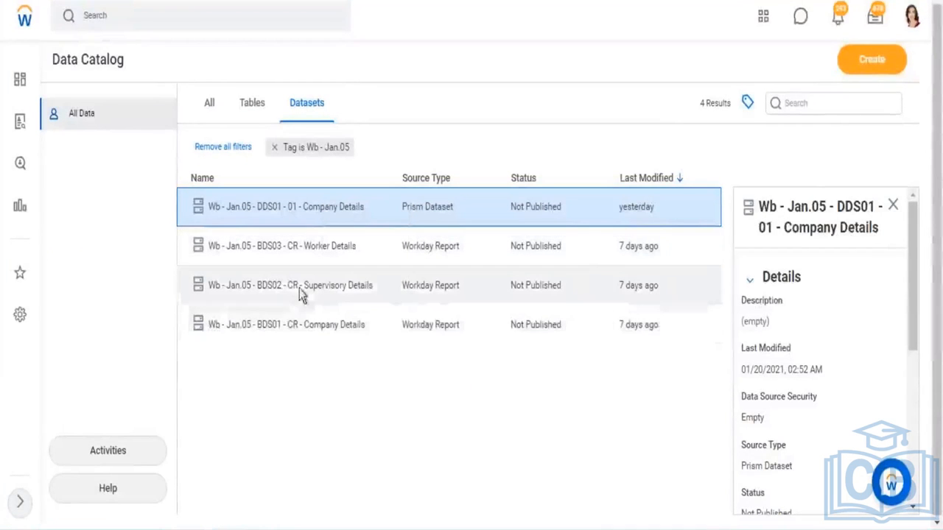
pyautogui.click(370, 290)
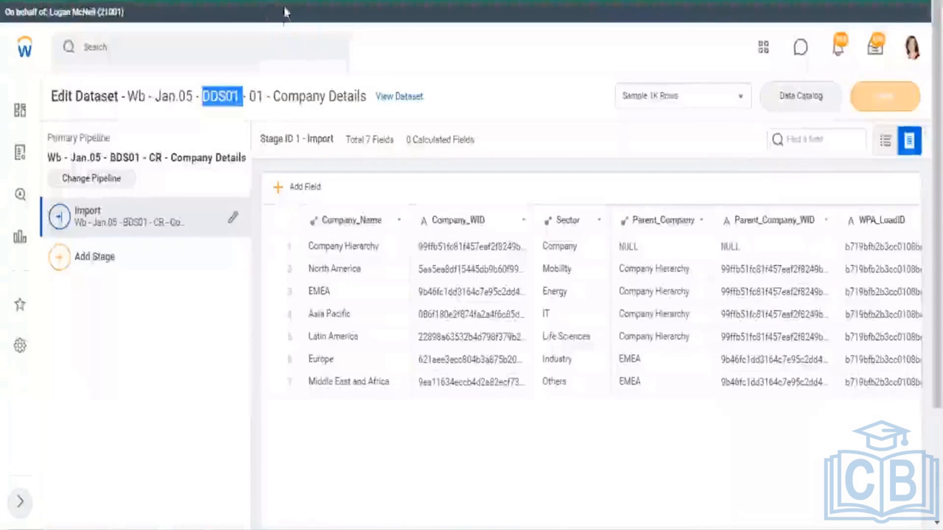
pyautogui.click(204, 316)
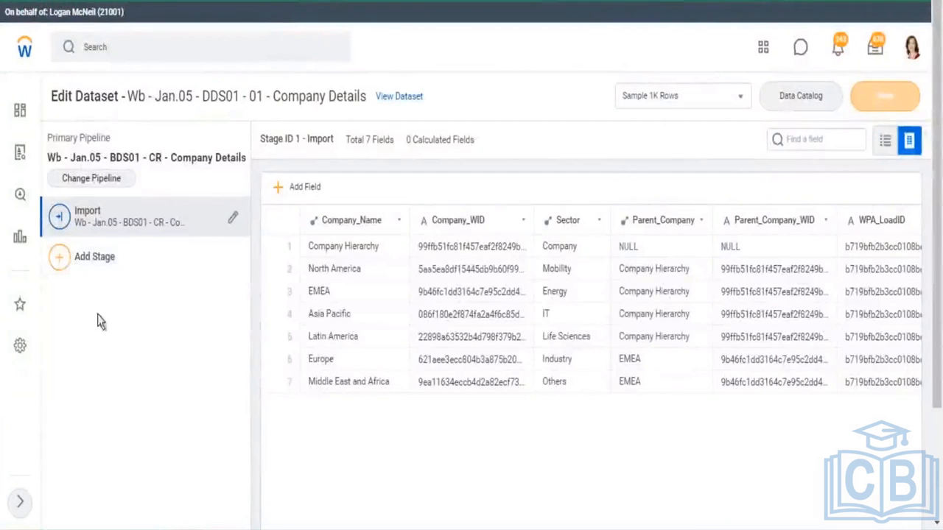
# Examine the Add Stage options and the pipeline name shown on the Import stage of the derived dataset
pyautogui.click(61, 261)
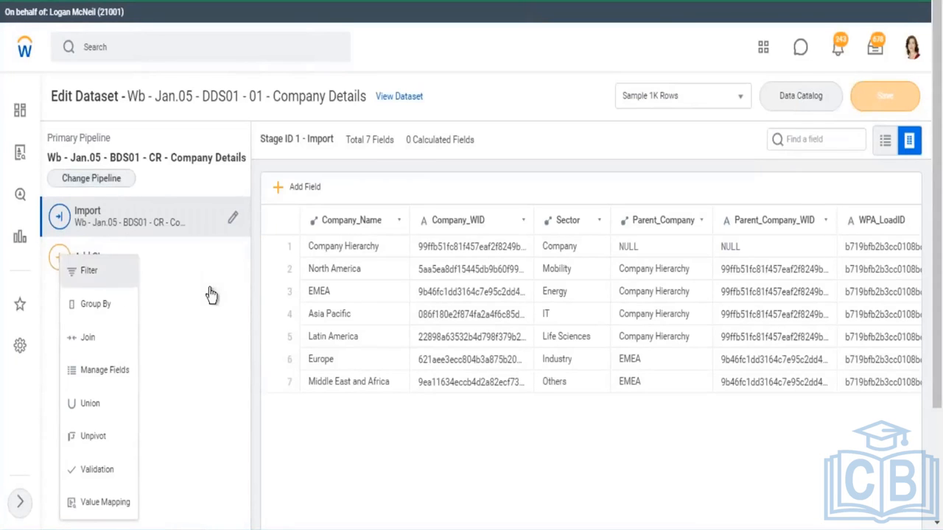
pyautogui.click(210, 355)
pyautogui.moveTo(64, 156); pyautogui.dragTo(225, 168)
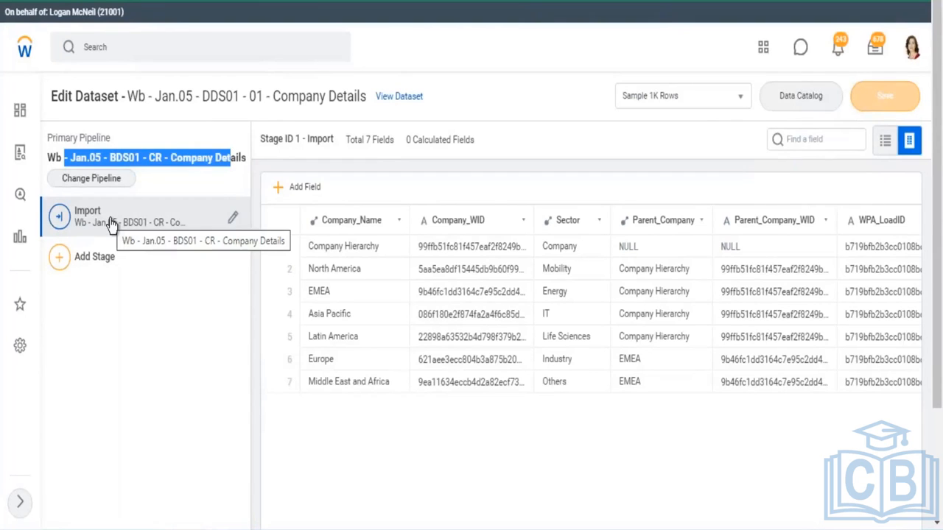
pyautogui.click(390, 224)
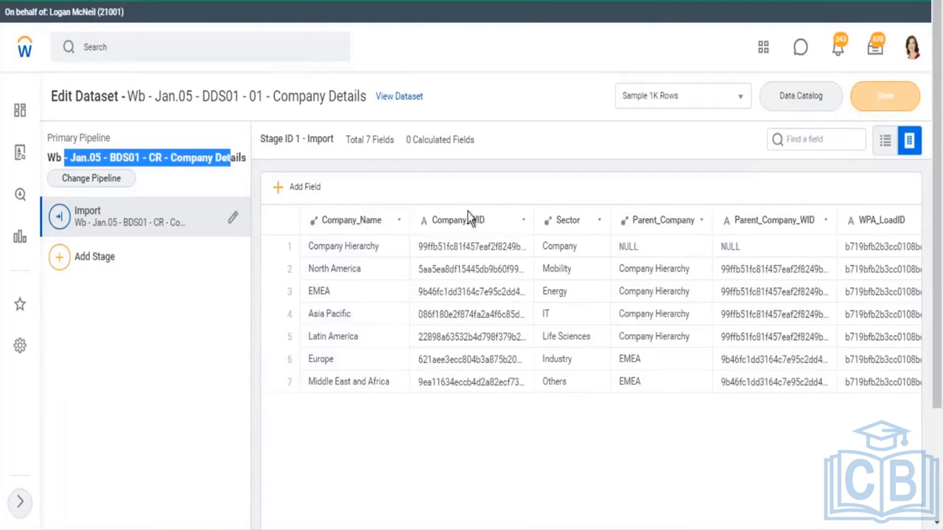
pyautogui.doubleClick(89, 221)
pyautogui.moveTo(121, 233); pyautogui.dragTo(193, 236)
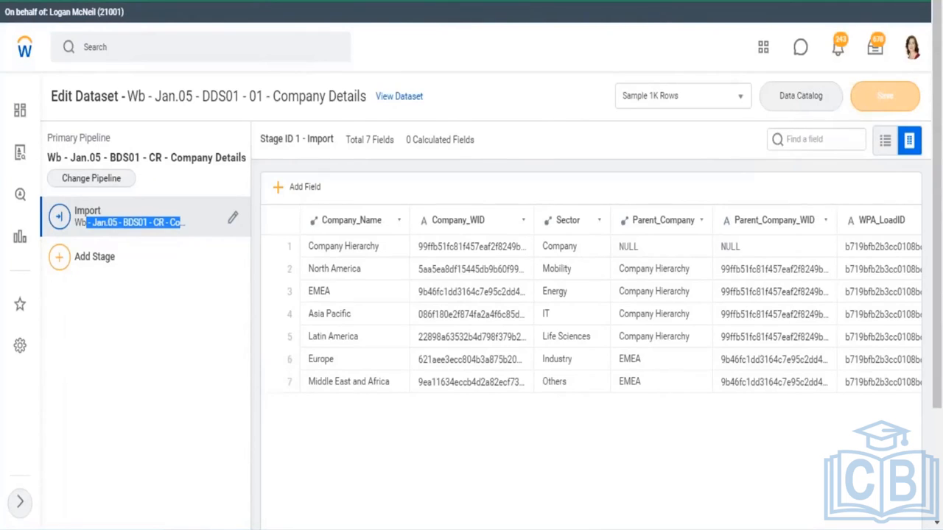
# Switch to the Excel workbook and add a note below the B3 notes reading "< A Pipeline is a collection of Stages"
pyautogui.click(860, 10)
pyautogui.click(302, 166)
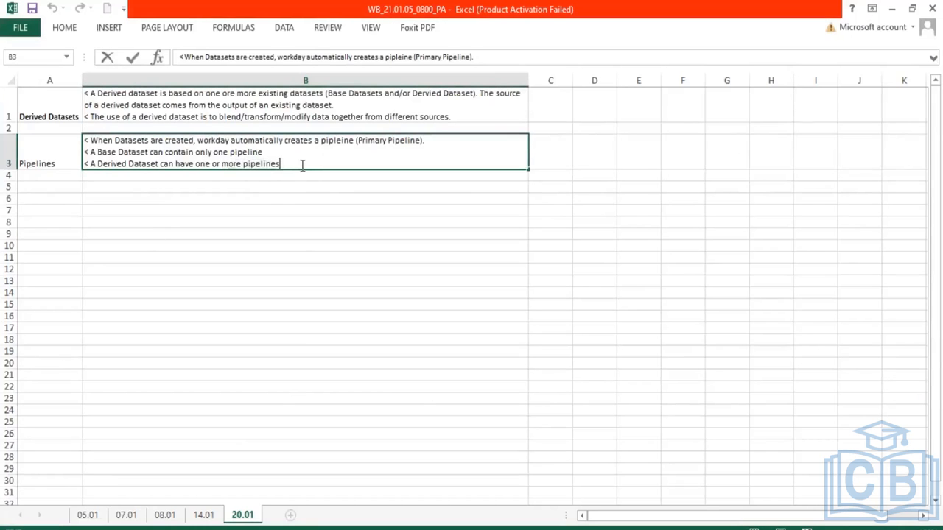
pyautogui.hotkey('alt', 'Return')
pyautogui.write('< A Pipeline is')
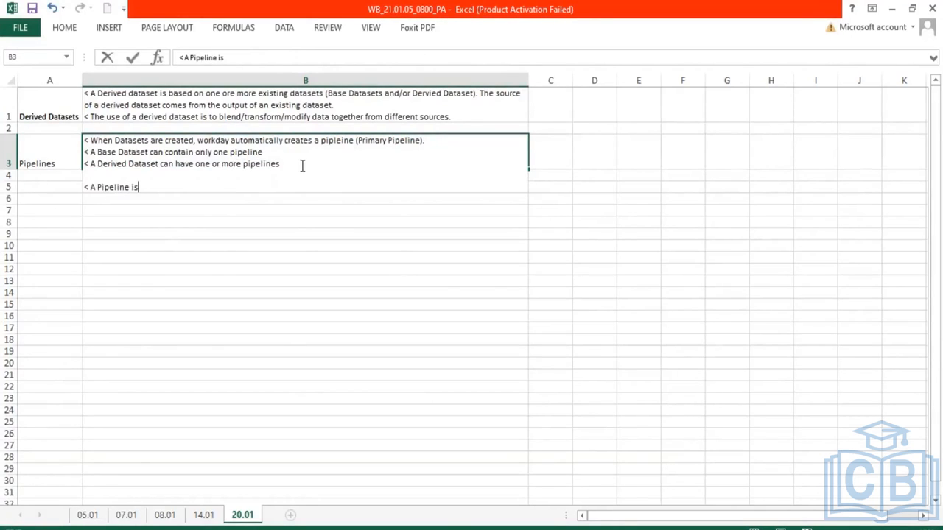
pyautogui.write(' a collection of Stage')
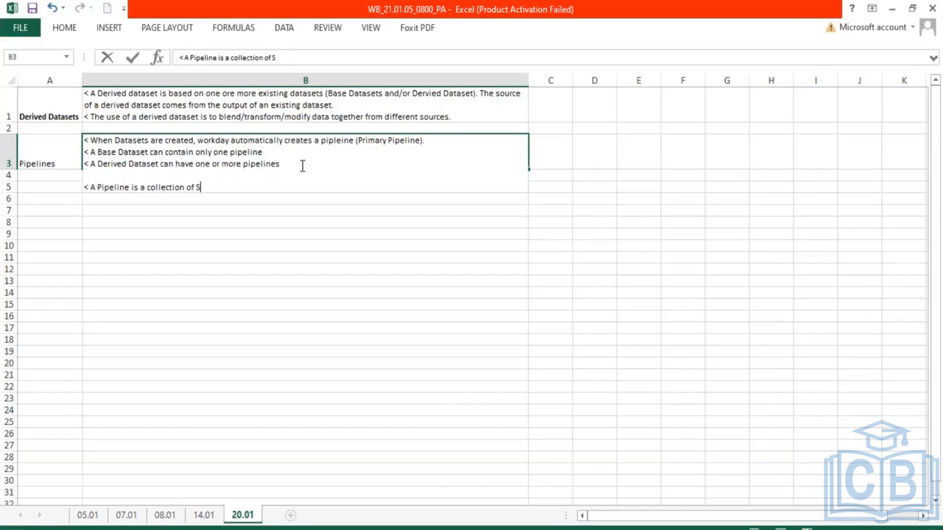
pyautogui.write('s')
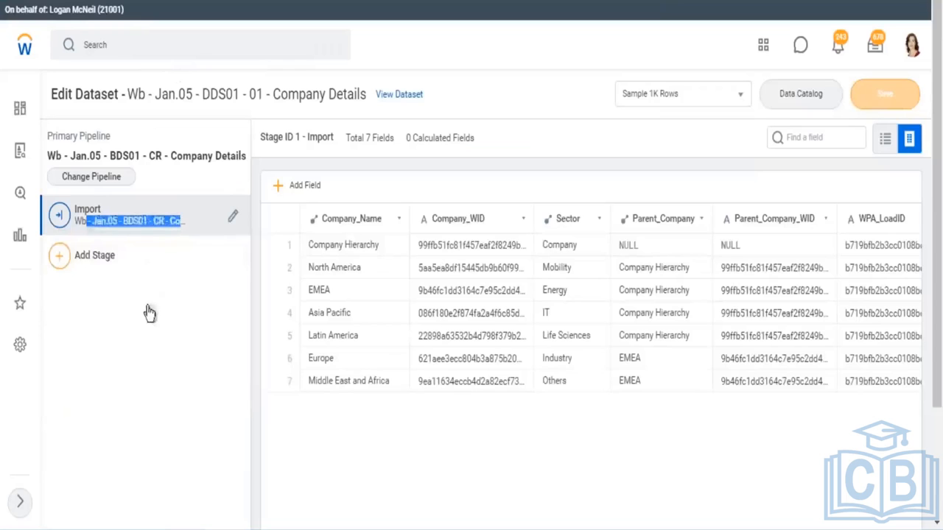
# Review the stage types offered when adding a stage to the derived dataset's pipeline
pyautogui.click(98, 210)
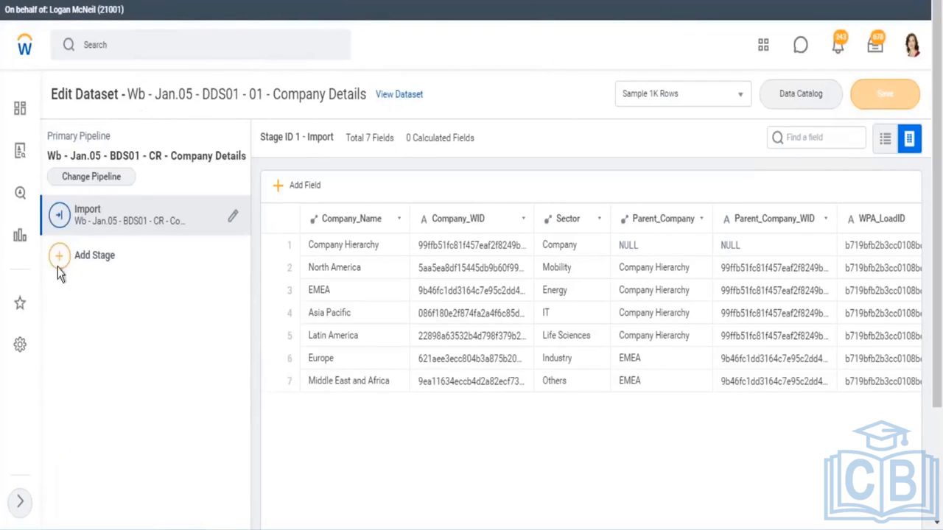
pyautogui.click(61, 259)
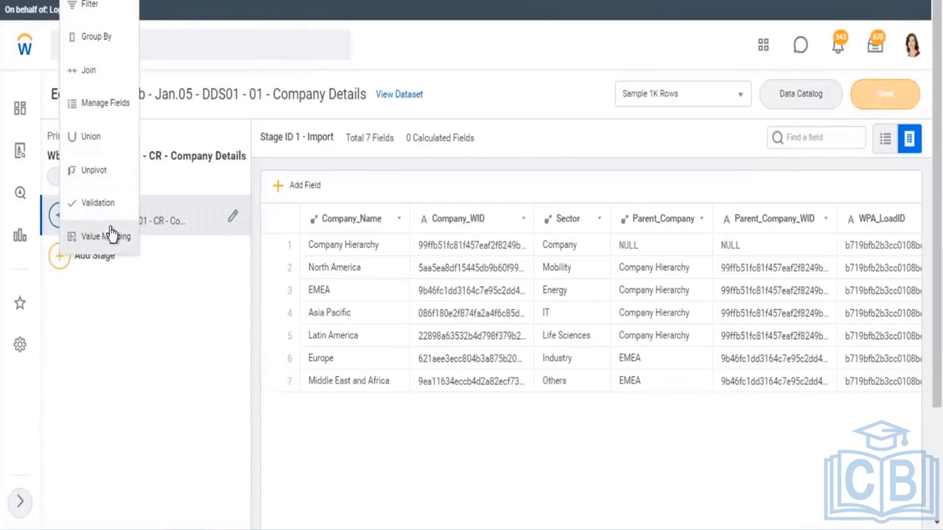
pyautogui.click(125, 330)
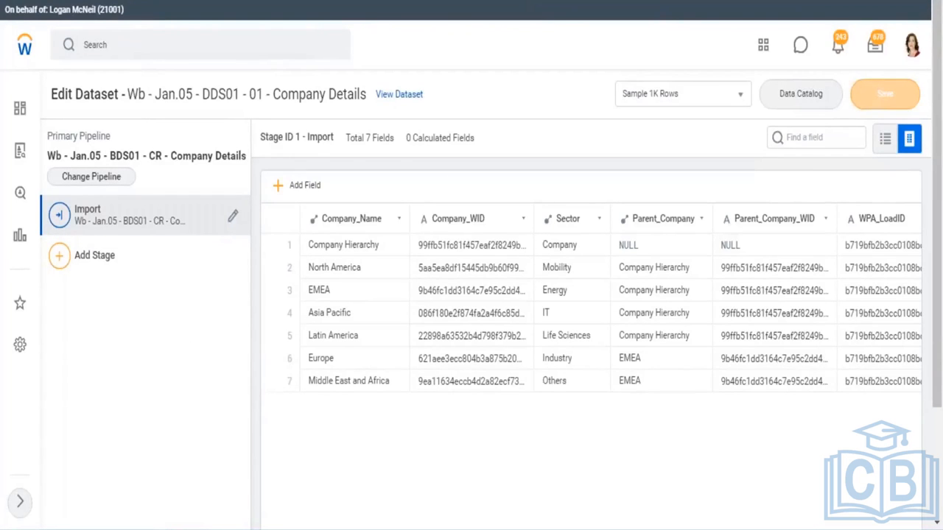
# Return to the workbook and add a line reading "< The First stage in any pipeline brings in data from the dataset source"
pyautogui.hotkey('alt', 'Tab')
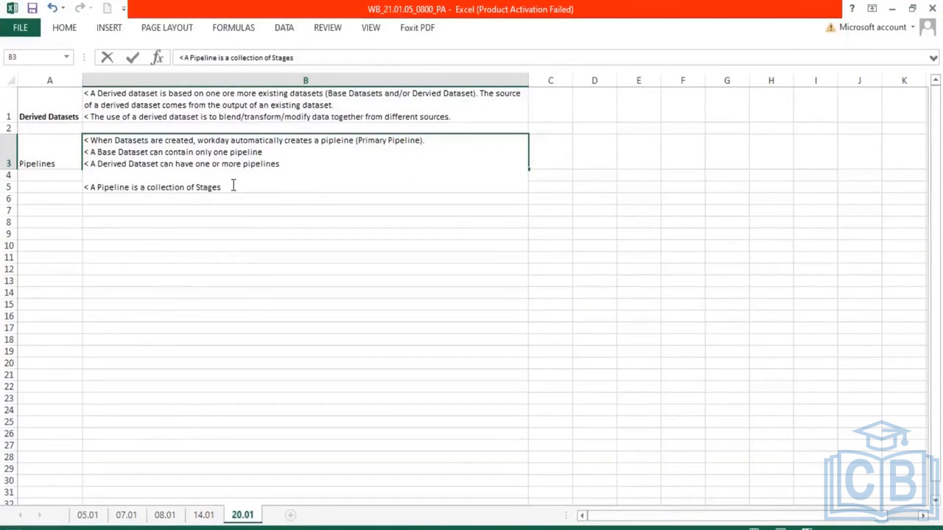
pyautogui.hotkey('alt', 'Return')
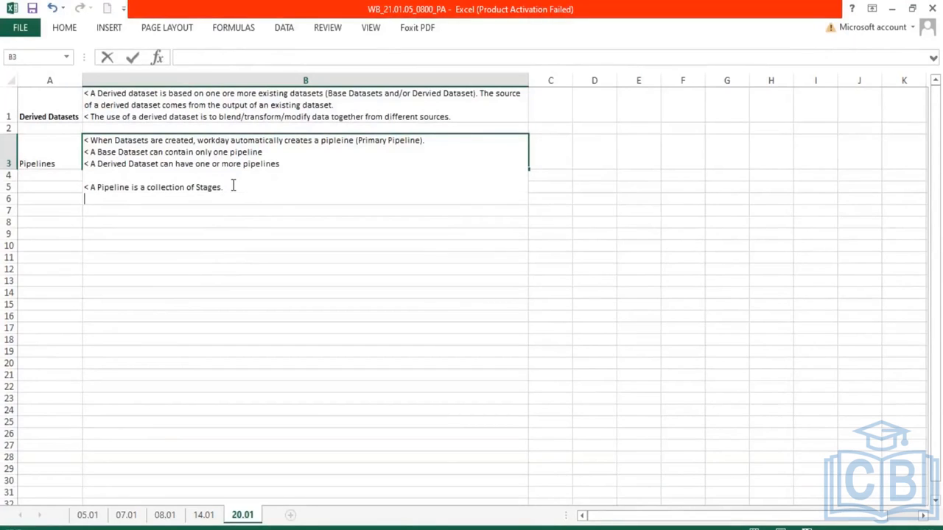
pyautogui.write('< The First stage in any pipeline brings in data')
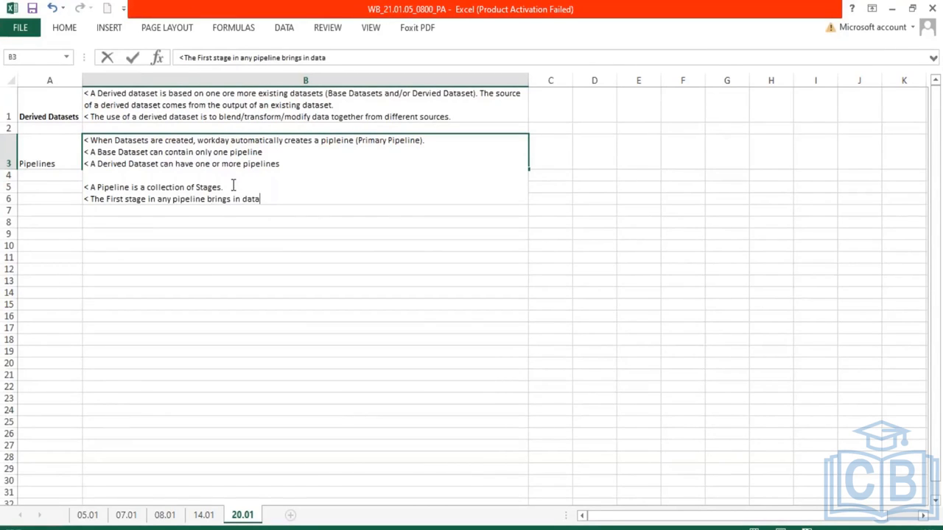
pyautogui.write(' from the dataset source.')
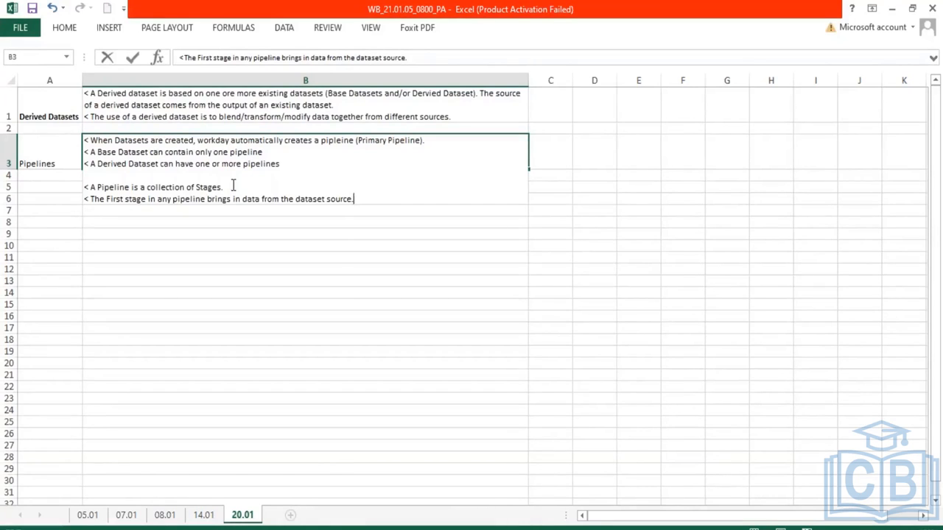
# Add a line to the B3 pipeline notes reading "< Other stages can be added to modify the data within dataset."
pyautogui.hotkey('alt', 'Return')
pyautogui.write('< Other stages can be added to modify the d')
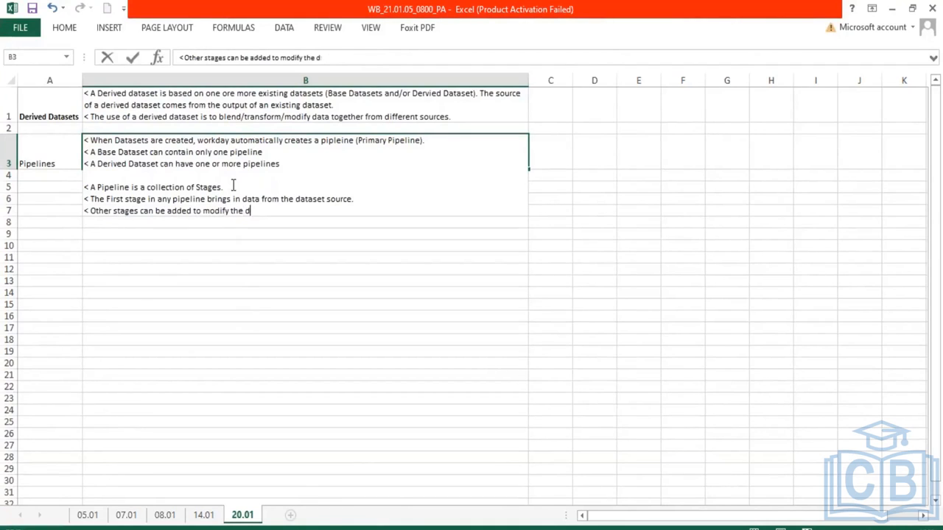
pyautogui.write('ata within dataset')
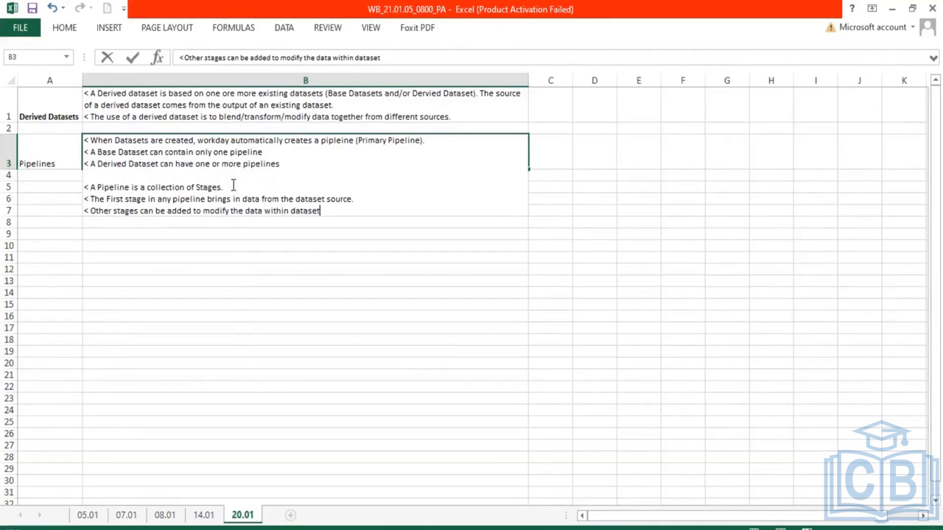
pyautogui.write('.')
pyautogui.press('Return')
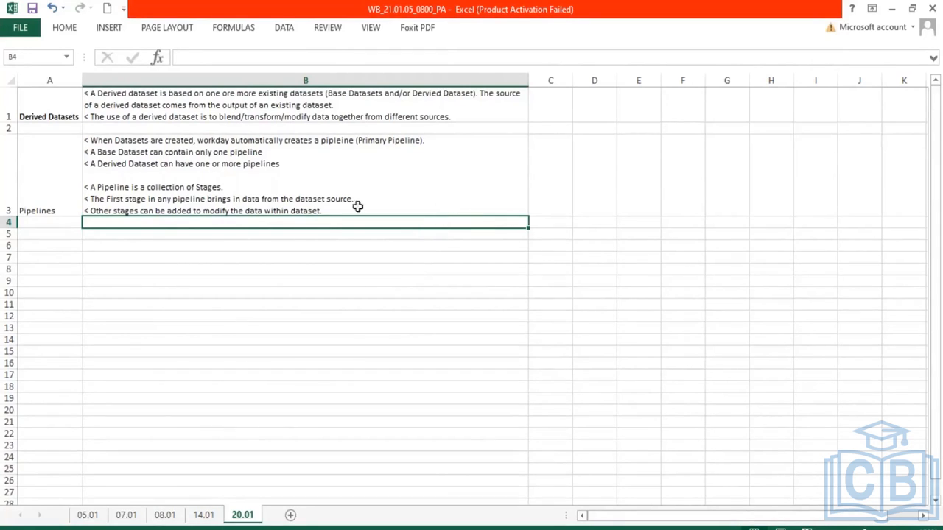
# Fill cells C10 to F10 with yellow to start a simple stage diagram
pyautogui.click(331, 210)
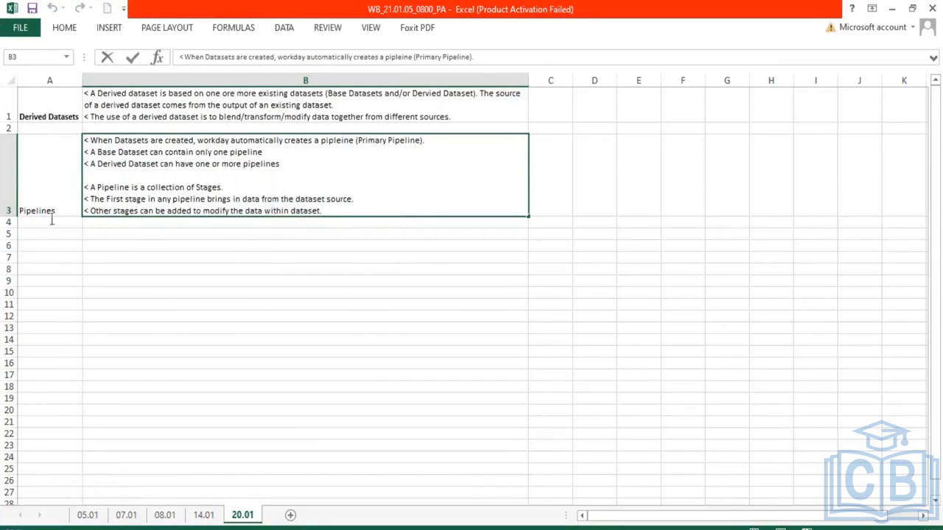
pyautogui.moveTo(51, 220); pyautogui.dragTo(53, 203)
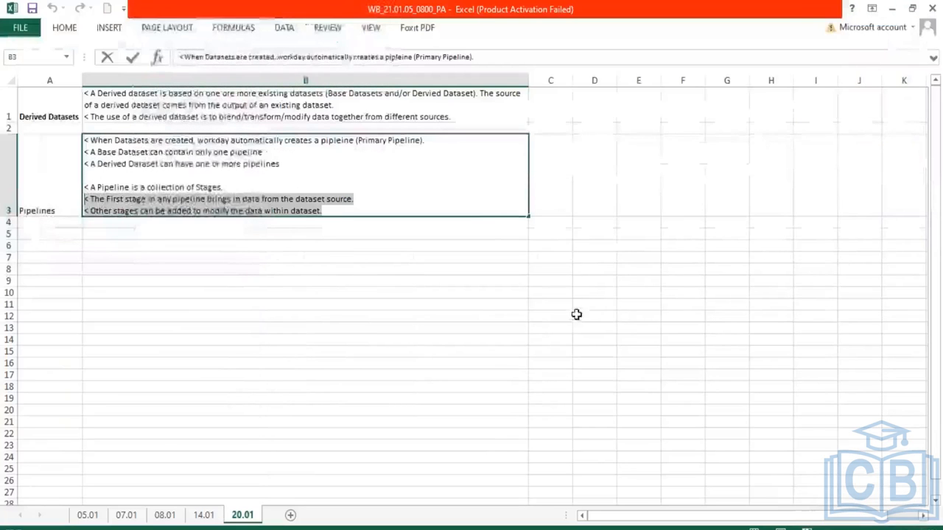
pyautogui.moveTo(537, 289); pyautogui.dragTo(700, 290)
pyautogui.click(64, 27)
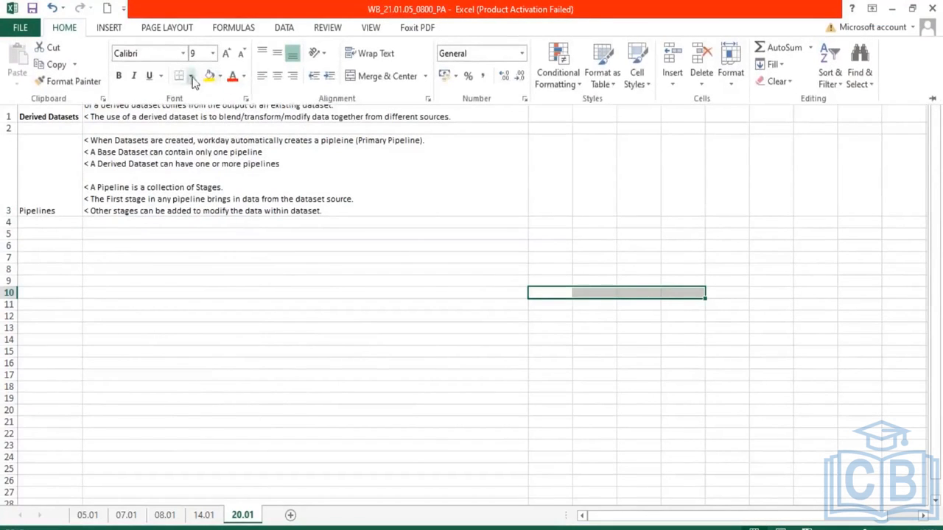
pyautogui.click(193, 81)
pyautogui.click(235, 217)
pyautogui.click(209, 76)
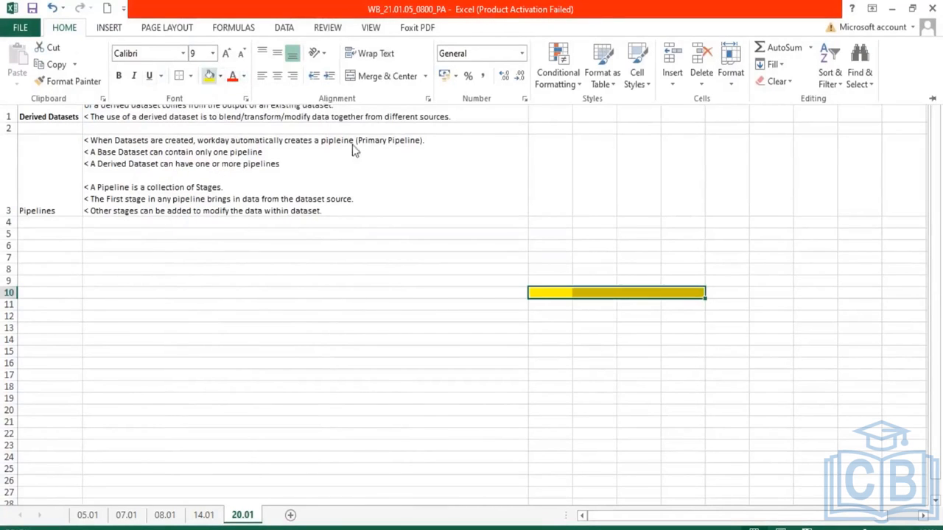
pyautogui.click(593, 374)
pyautogui.click(580, 315)
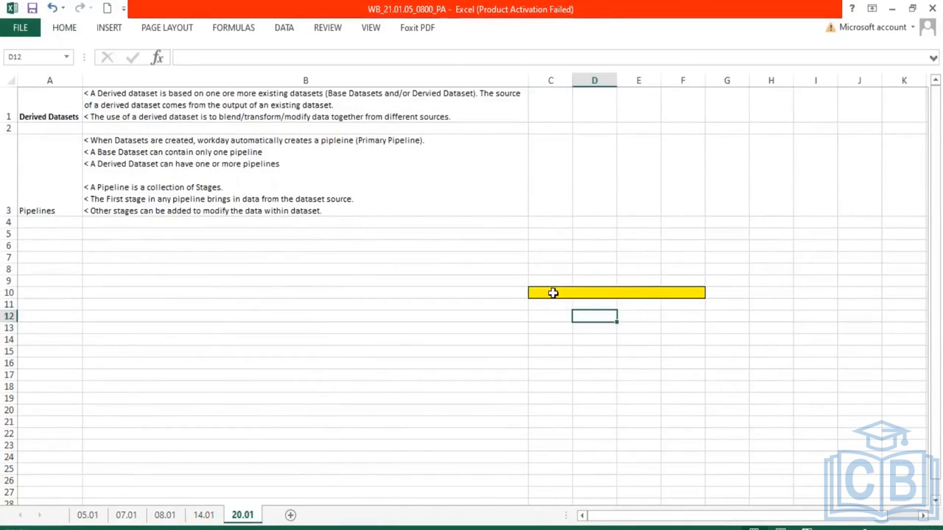
# Label the yellow cells C10, D10, E10 and F10 with the letters A, B, C and D
pyautogui.click(553, 294)
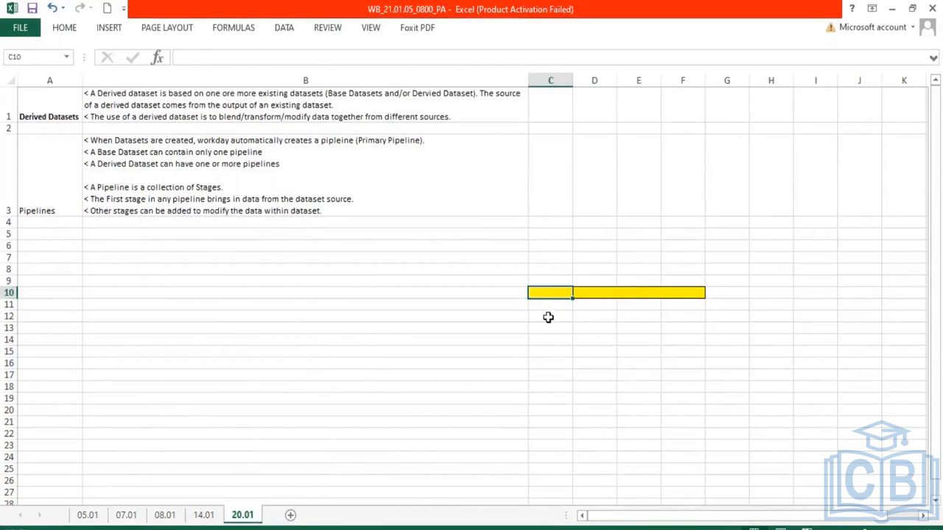
pyautogui.write('A')
pyautogui.press('Tab')
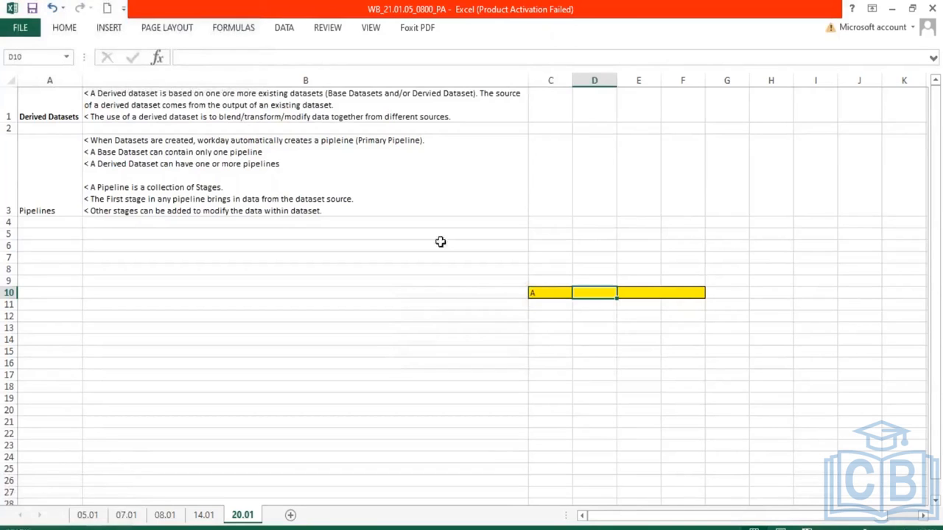
pyautogui.click(457, 293)
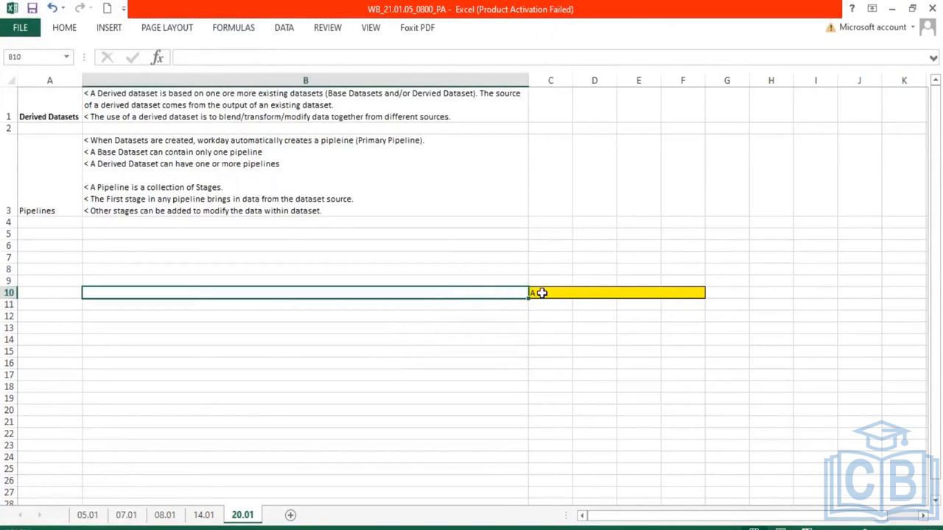
pyautogui.click(544, 292)
pyautogui.click(595, 294)
pyautogui.write('B')
pyautogui.press('Tab')
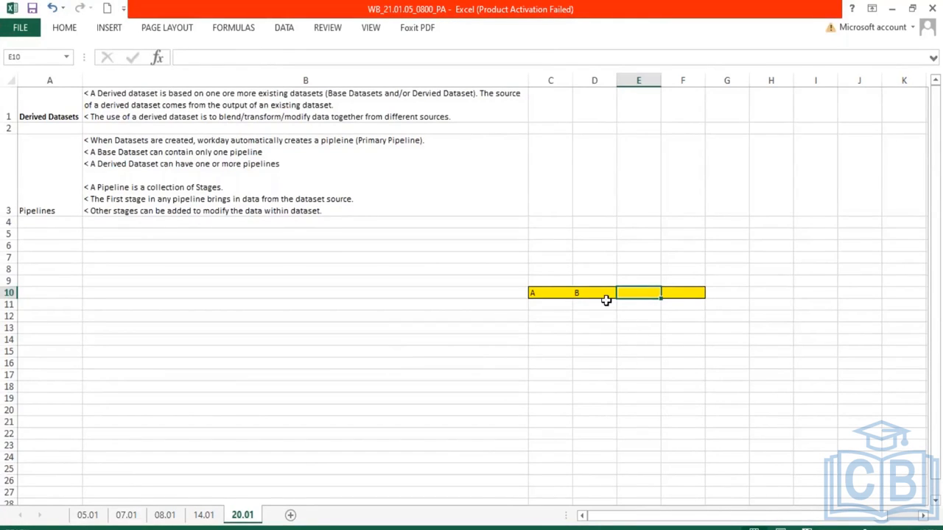
pyautogui.write('C')
pyautogui.press('Tab')
pyautogui.write('D')
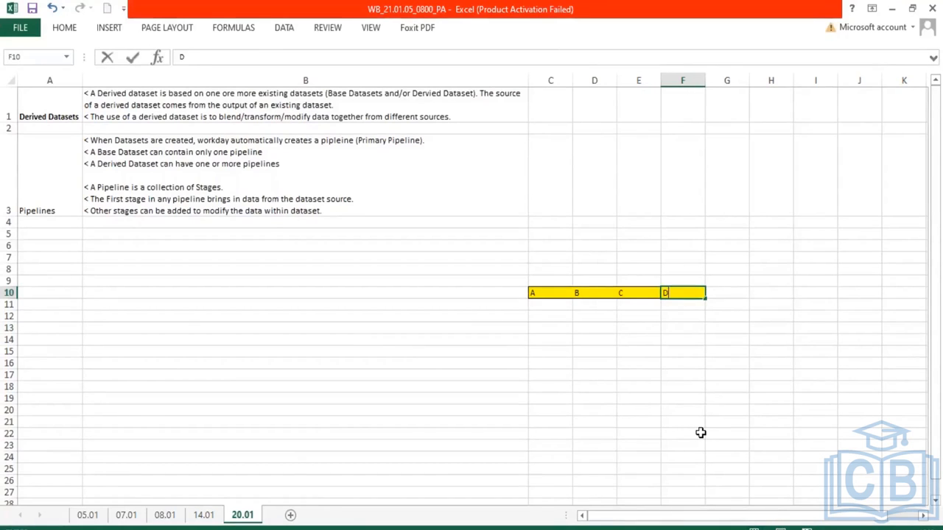
pyautogui.press('Tab')
# Step through the A to D stage cells in row 10 one by one
pyautogui.moveTo(684, 292); pyautogui.dragTo(742, 293)
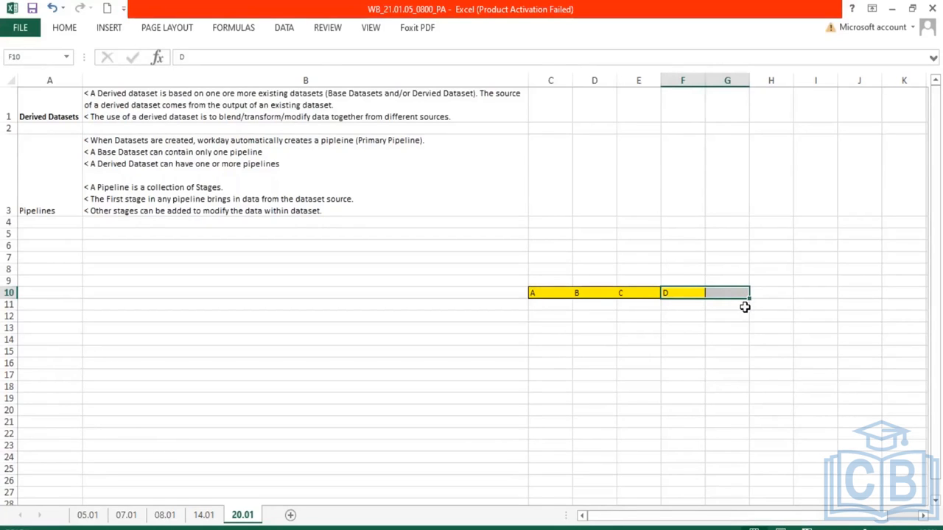
pyautogui.moveTo(547, 292); pyautogui.dragTo(689, 293)
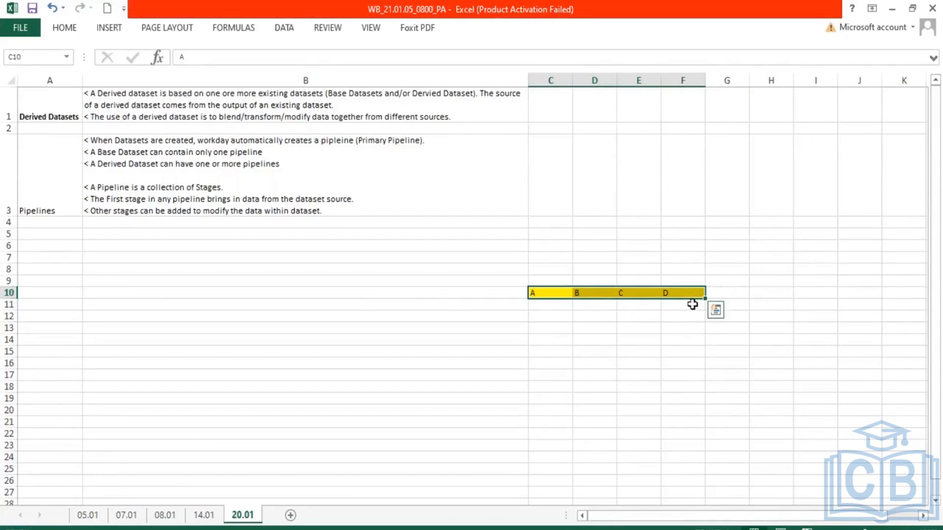
pyautogui.click(585, 294)
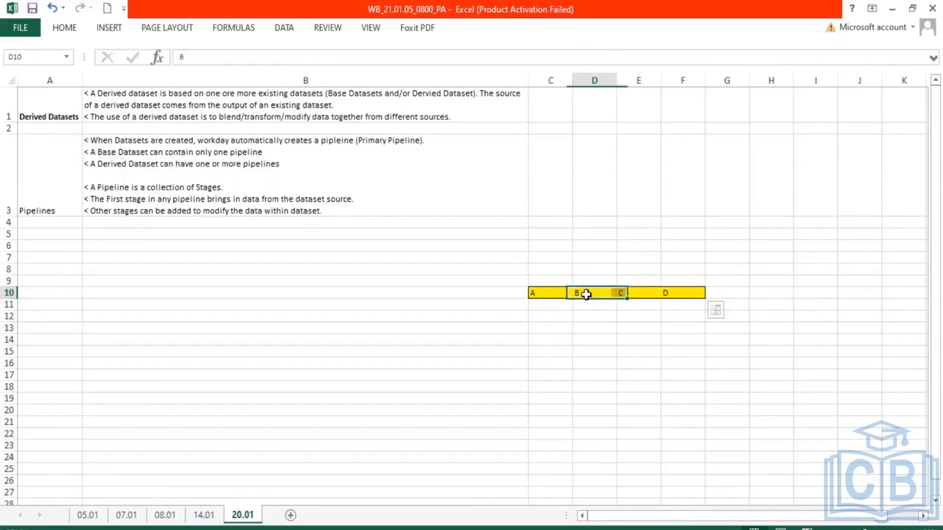
pyautogui.click(548, 292)
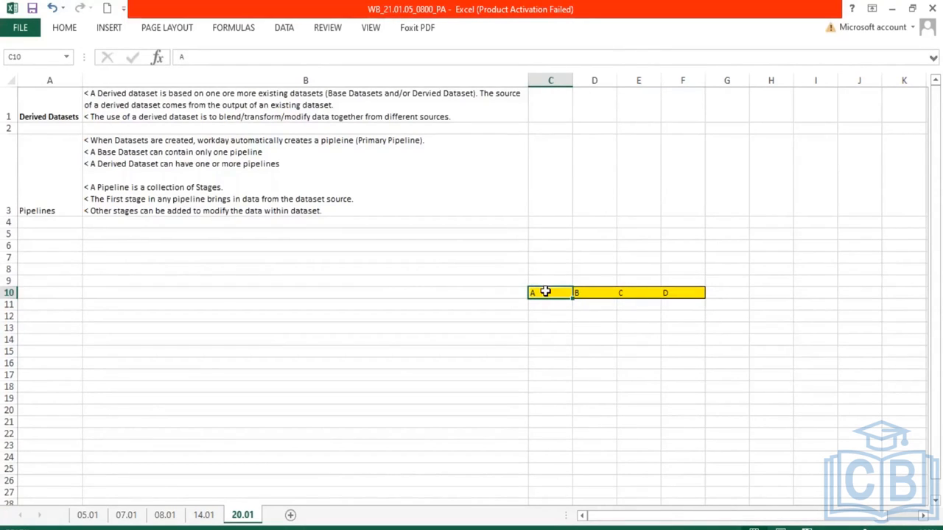
pyautogui.click(475, 292)
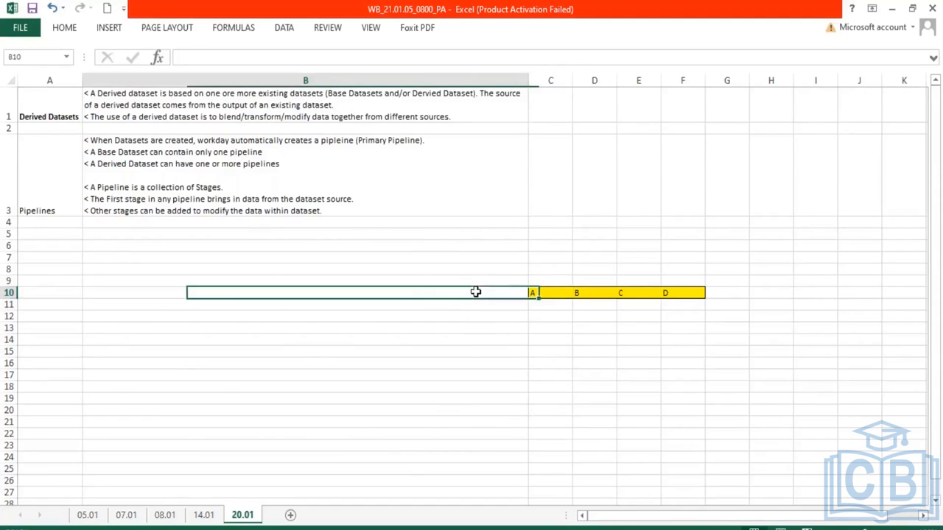
pyautogui.click(554, 292)
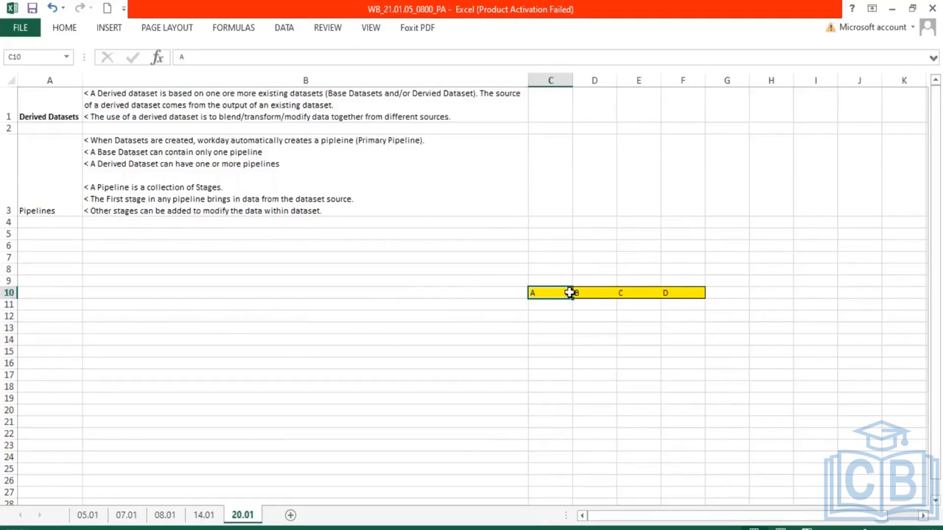
pyautogui.click(593, 292)
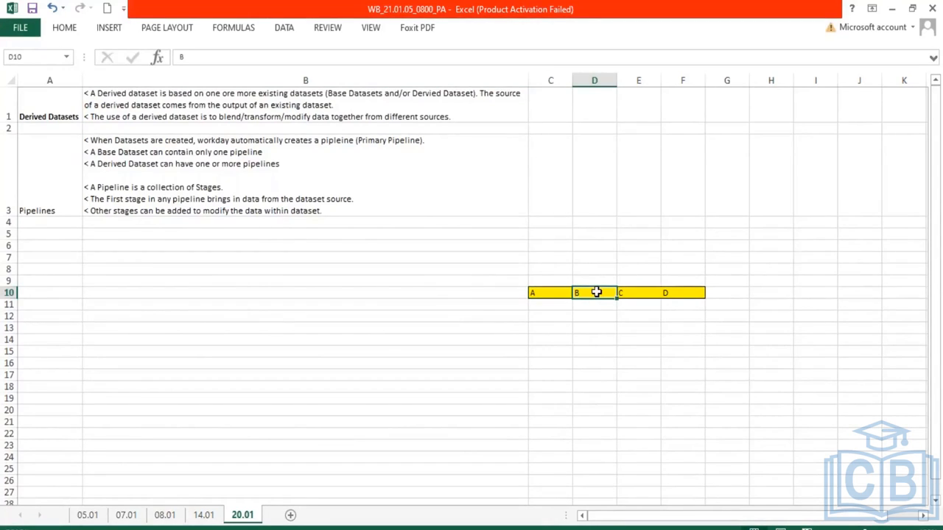
pyautogui.click(633, 293)
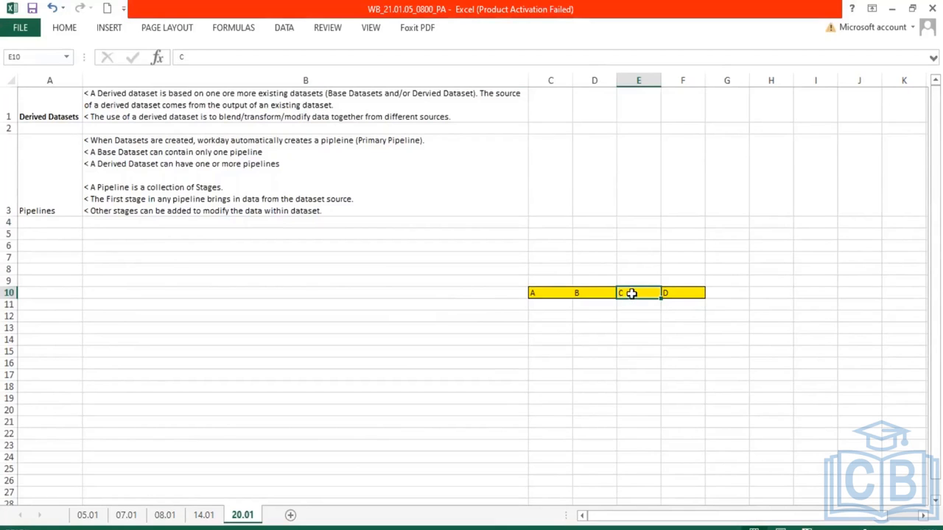
pyautogui.click(668, 292)
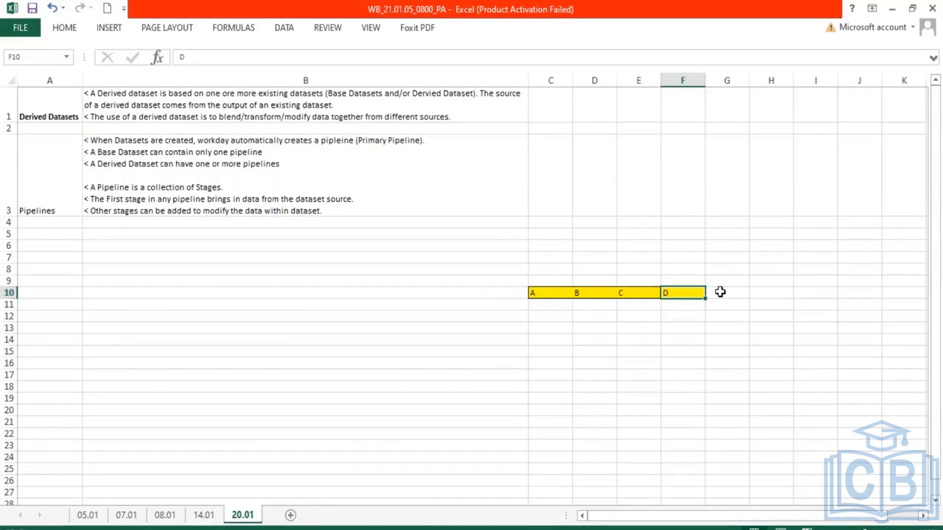
pyautogui.moveTo(531, 292); pyautogui.dragTo(688, 292)
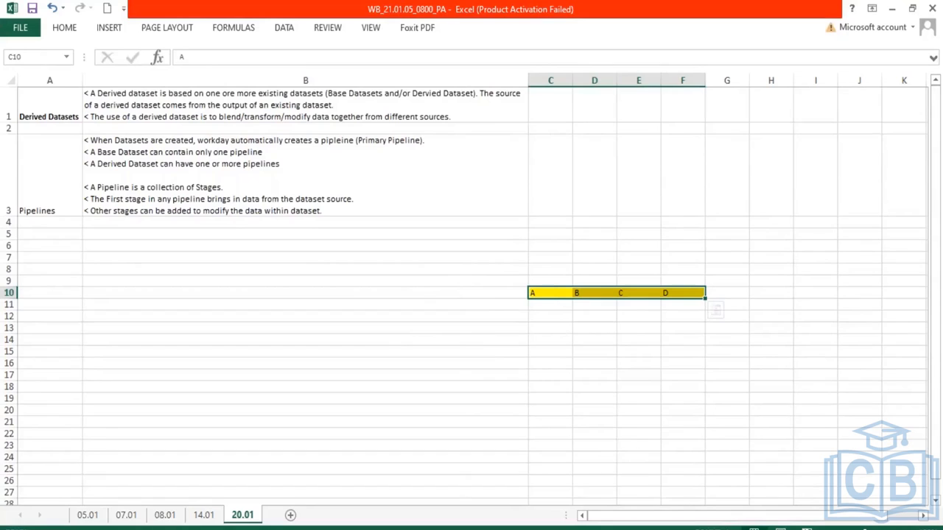
pyautogui.click(548, 293)
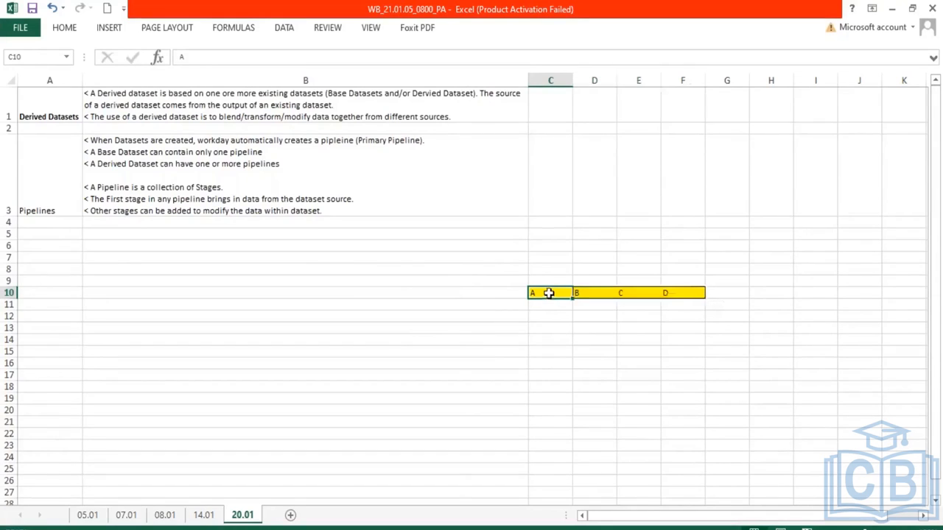
pyautogui.click(678, 293)
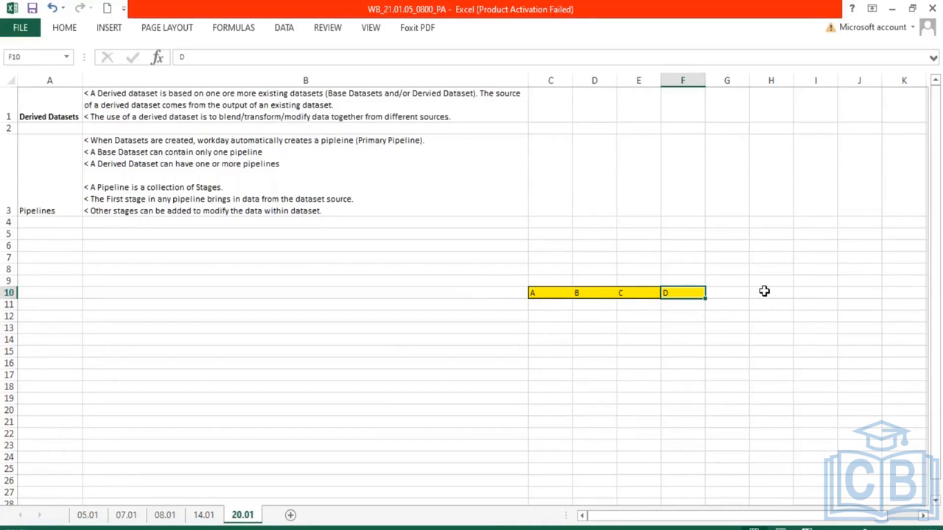
# Add a line to the B3 notes reading "< Stages listed after the first stage in a pipeline take the output of the previous stage as the input and transfroms it."
pyautogui.doubleClick(351, 213)
pyautogui.hotkey('alt', 'Return')
pyautogui.write('< Stages')
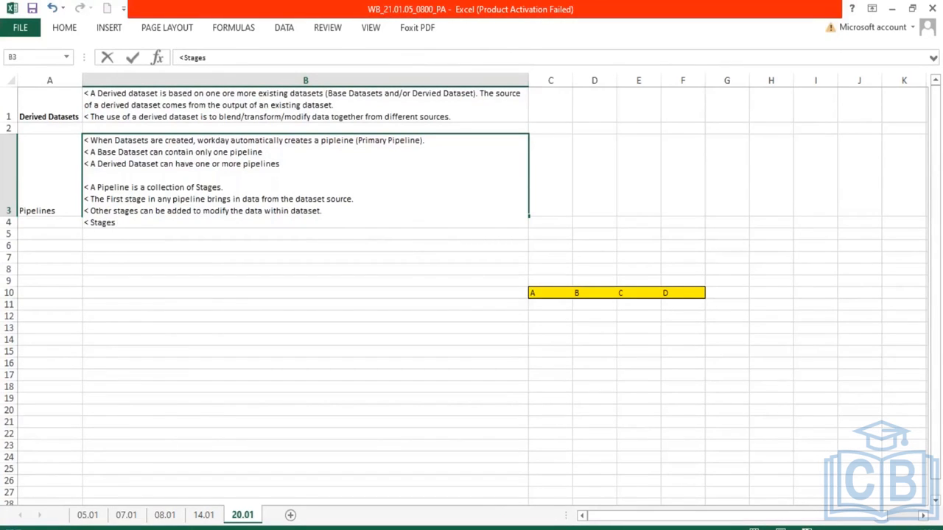
pyautogui.write('listed after the first sta')
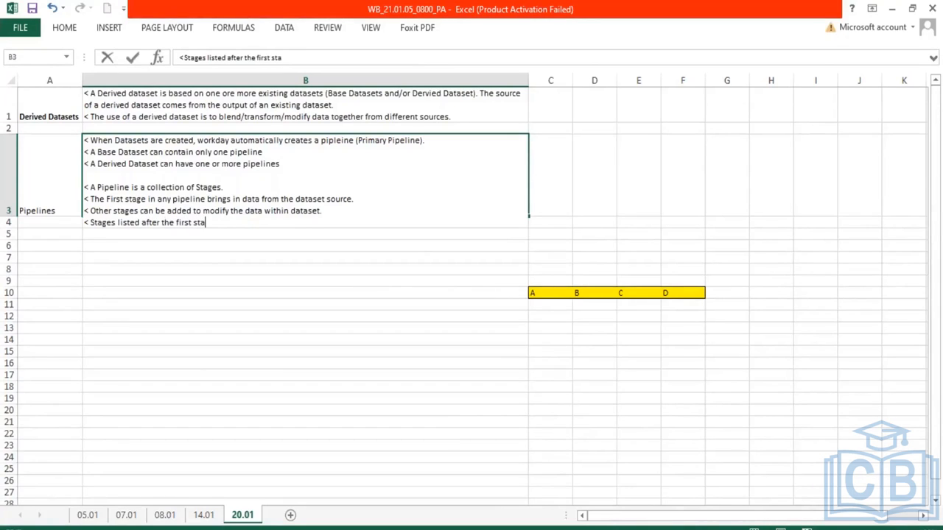
pyautogui.write('ge in a pipeline take')
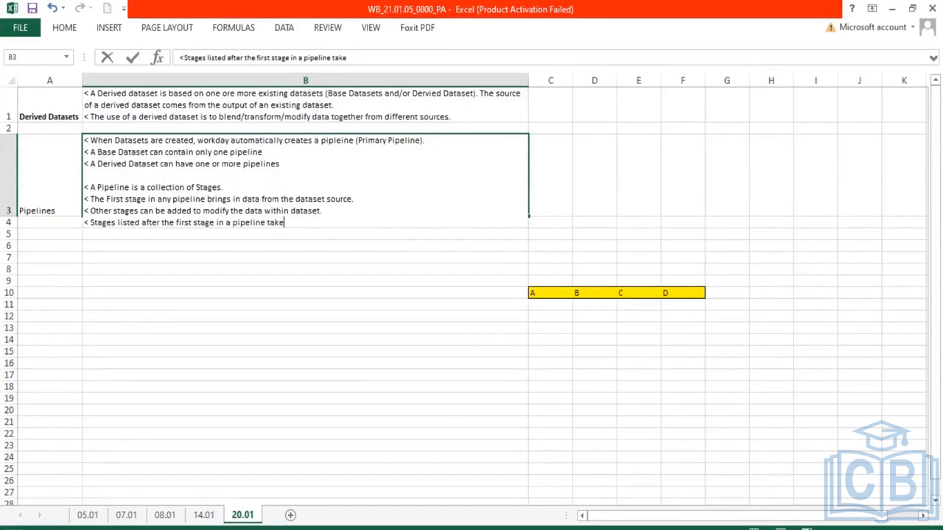
pyautogui.write(' the output of the previo')
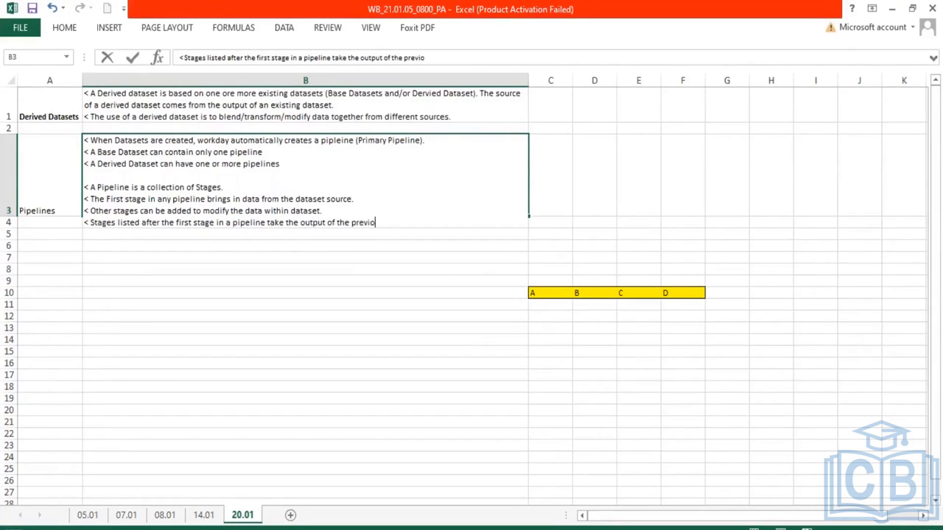
pyautogui.write('us stage as the input and ')
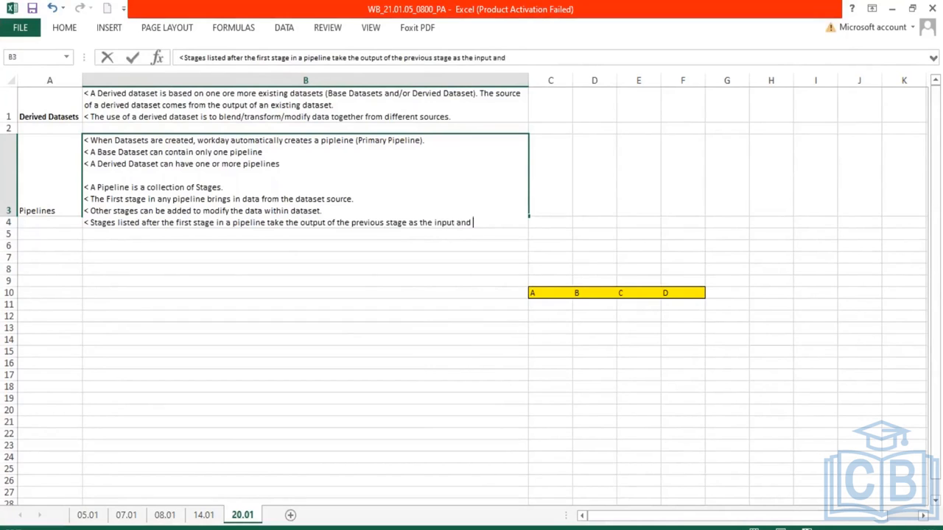
pyautogui.write('transfroms it.')
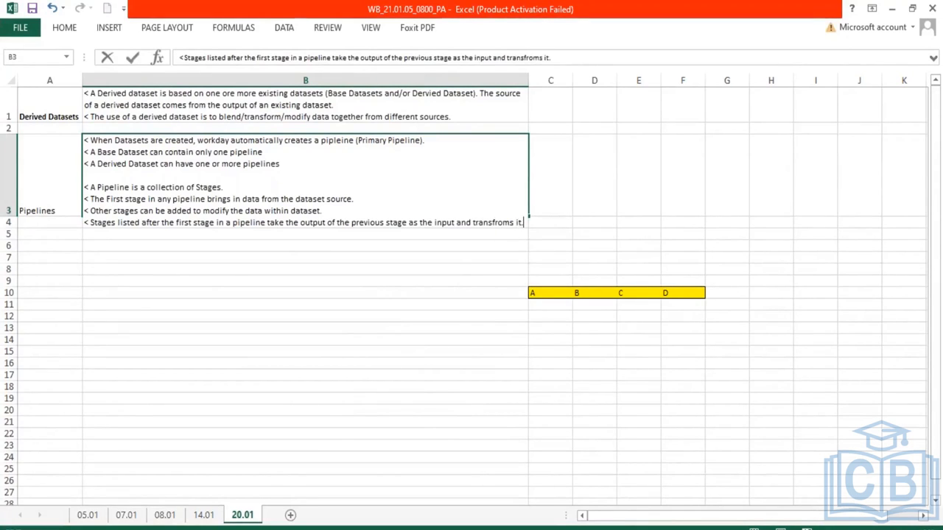
pyautogui.press('Return')
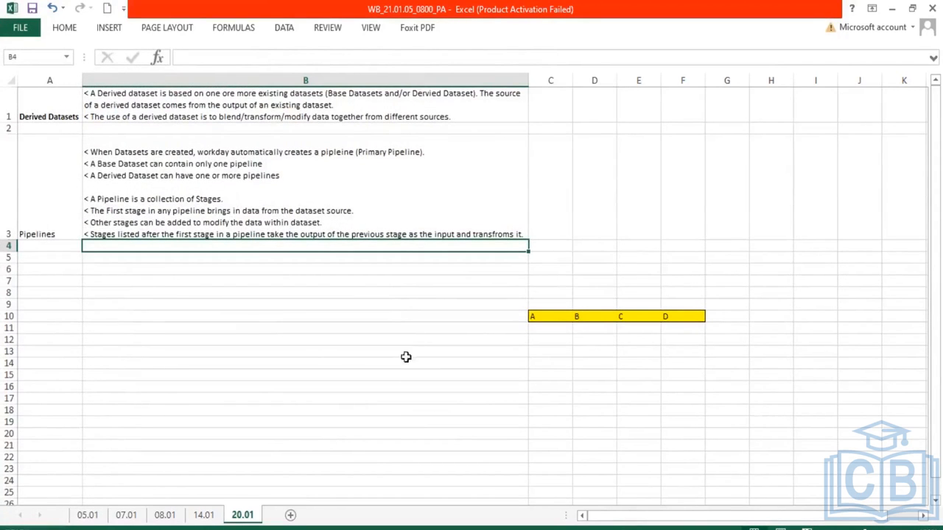
# Point through the A and B stage cells in row 10
pyautogui.click(583, 314)
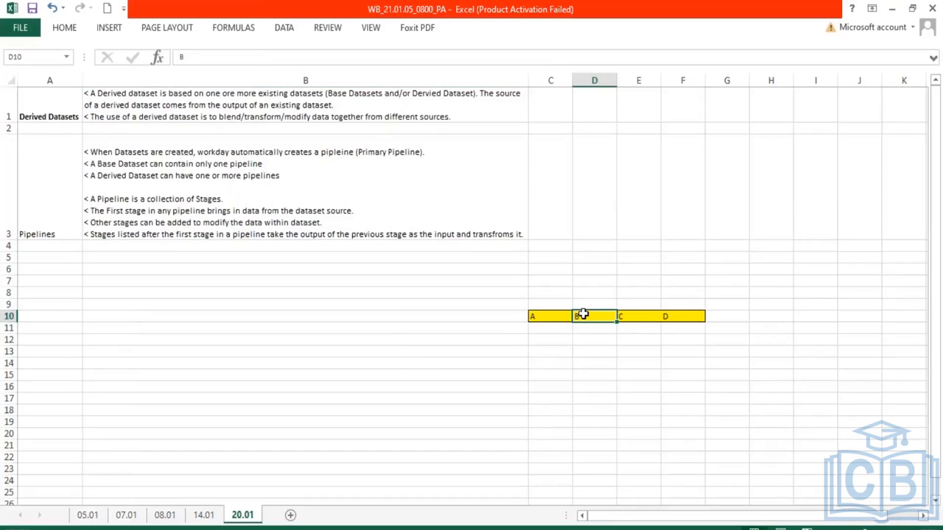
pyautogui.click(543, 315)
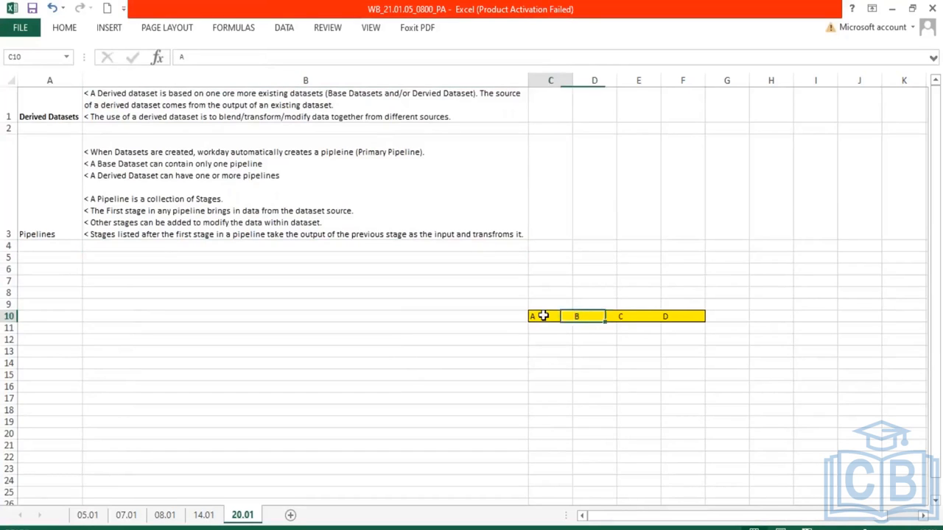
pyautogui.click(587, 316)
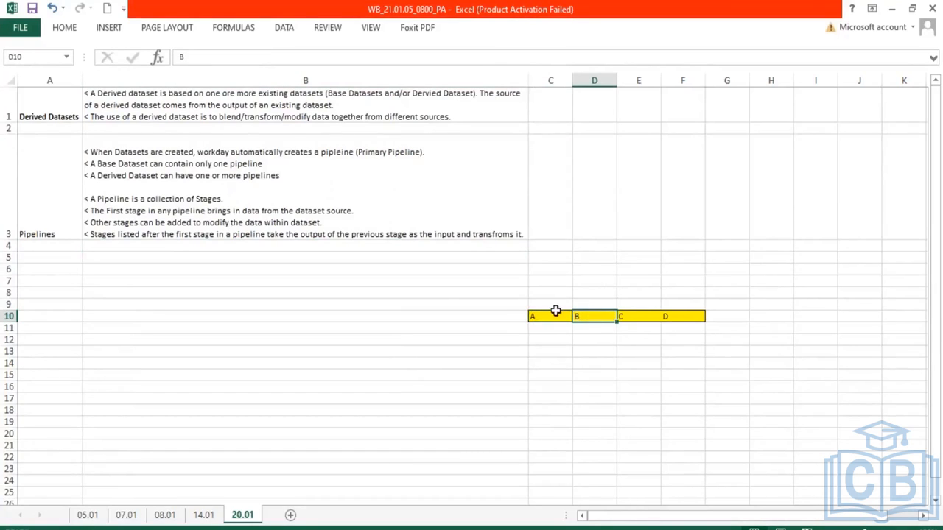
# Select each stage cell from A to D in row 10 in turn, then select the whole A-to-D range
pyautogui.click(546, 315)
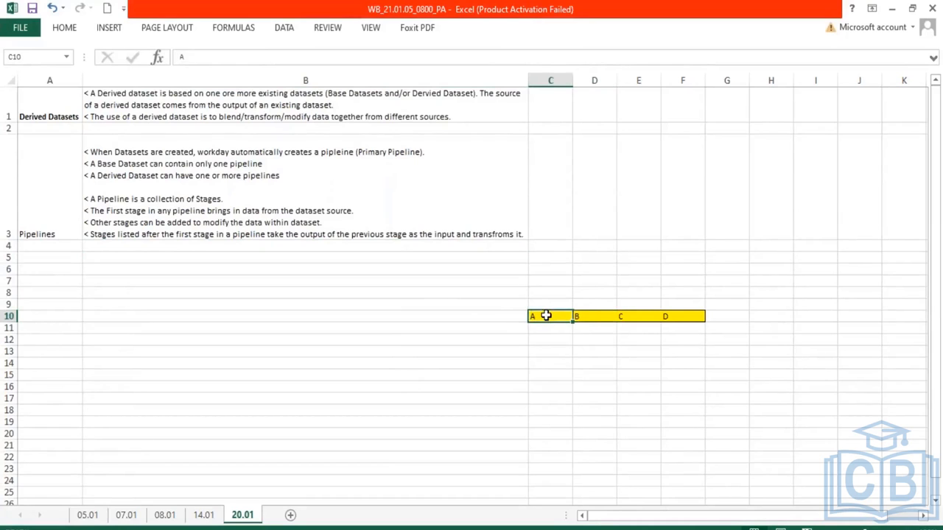
pyautogui.click(594, 316)
pyautogui.click(634, 316)
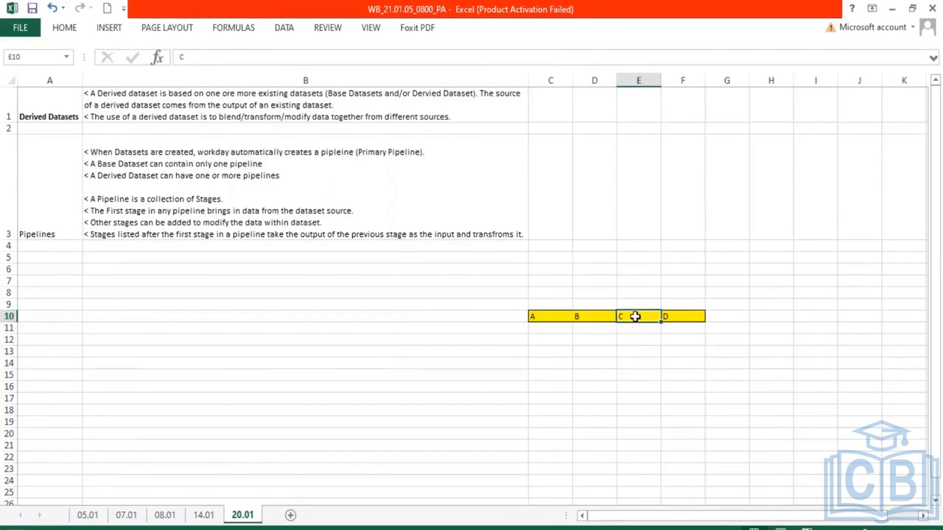
pyautogui.click(586, 317)
pyautogui.click(638, 316)
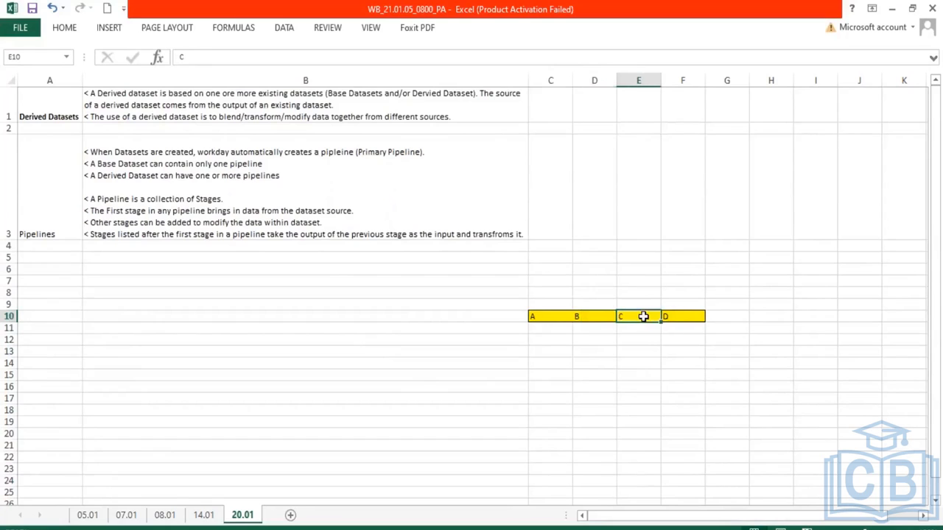
pyautogui.click(691, 316)
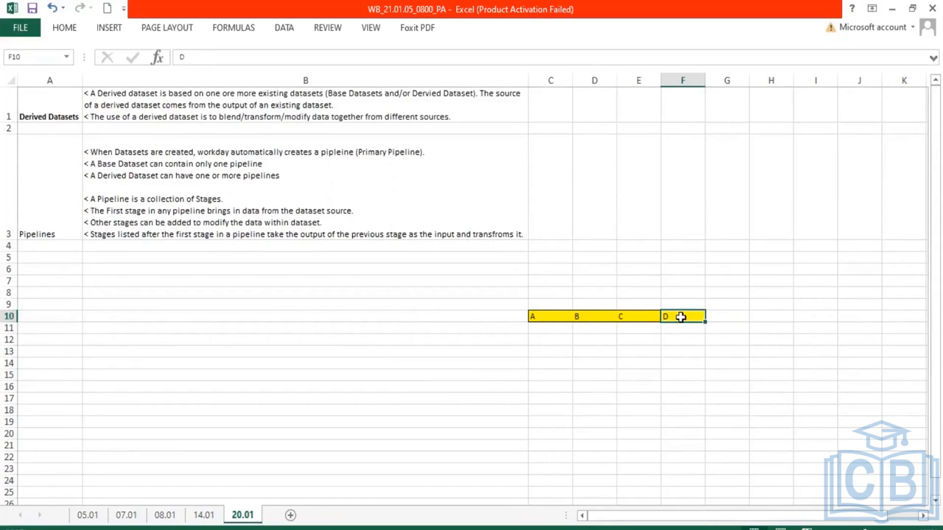
pyautogui.moveTo(680, 319); pyautogui.dragTo(679, 347)
pyautogui.moveTo(533, 317); pyautogui.dragTo(695, 316)
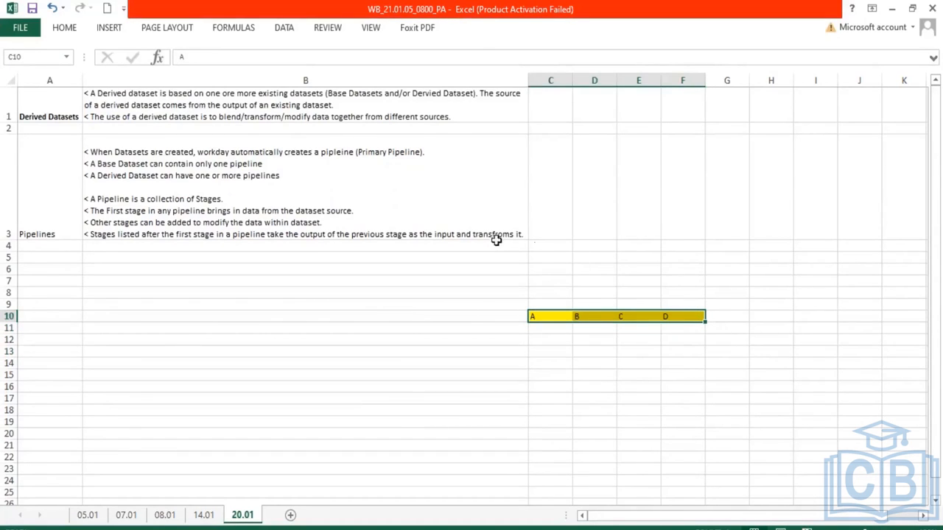
# Add a line to the B3 notes reading "< The output of the final stage is the output of the entire pipleine"
pyautogui.click(522, 234)
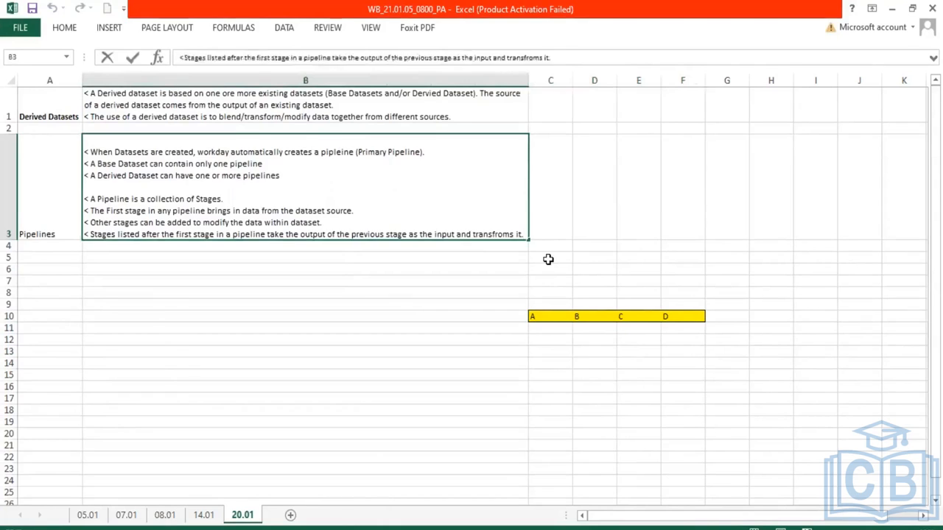
pyautogui.hotkey('alt', 'Return')
pyautogui.write('< The output of the')
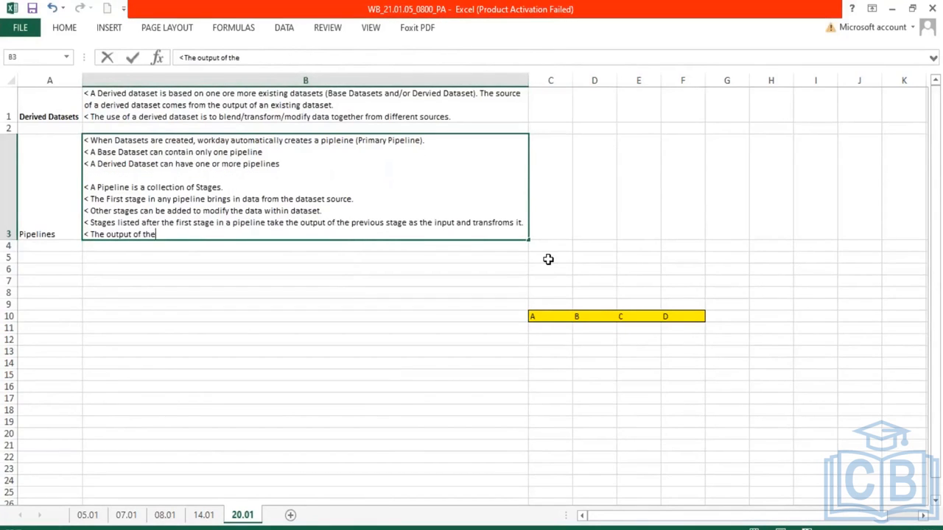
pyautogui.write(' final stage is the o')
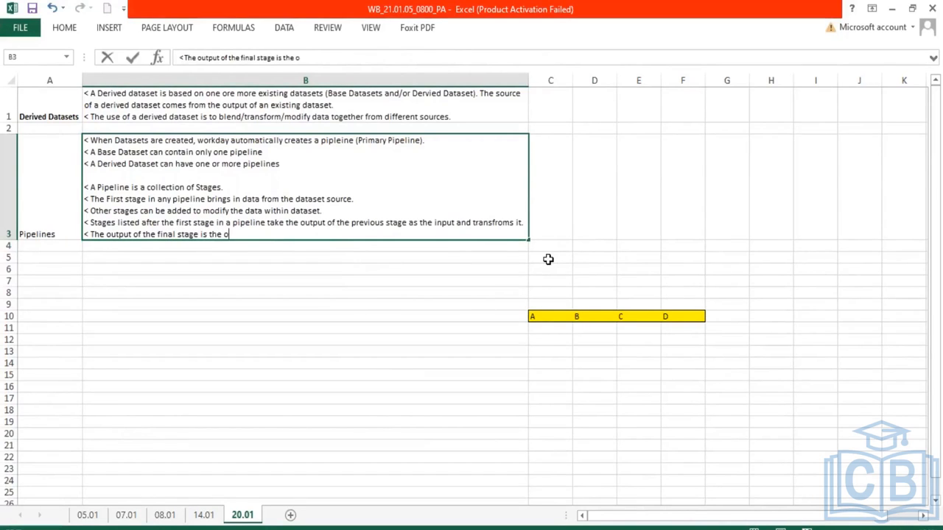
pyautogui.write('utput of th')
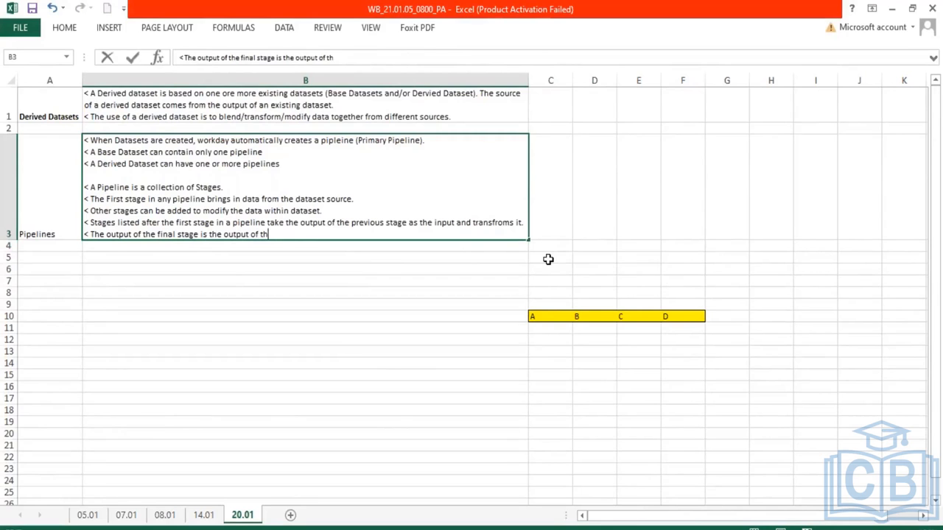
pyautogui.write('e entire pipleine')
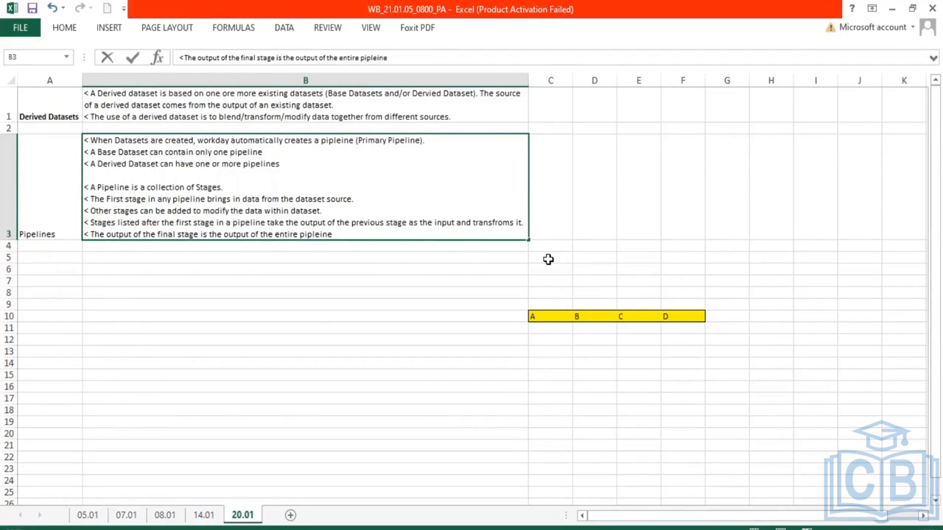
pyautogui.press('Return')
# Select the A to D stage cells in row 10 again
pyautogui.click(682, 329)
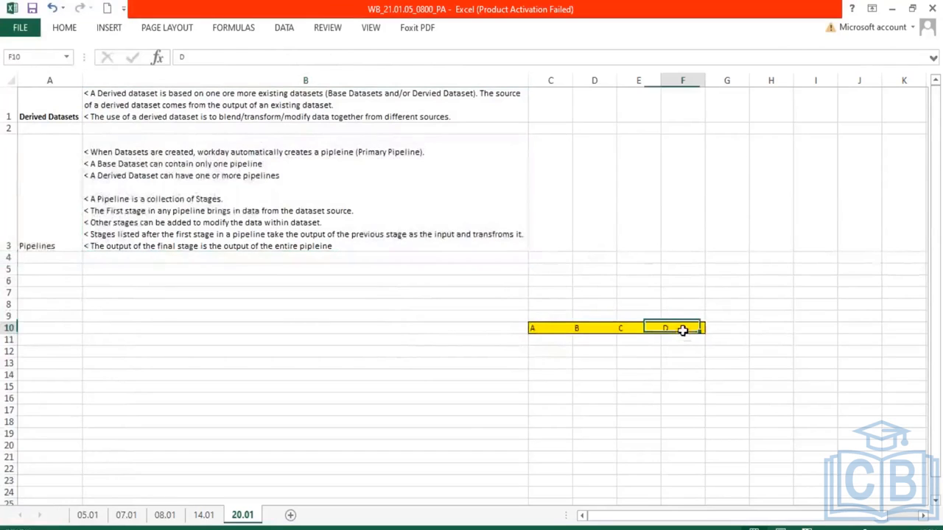
pyautogui.click(536, 330)
pyautogui.moveTo(577, 329); pyautogui.dragTo(697, 329)
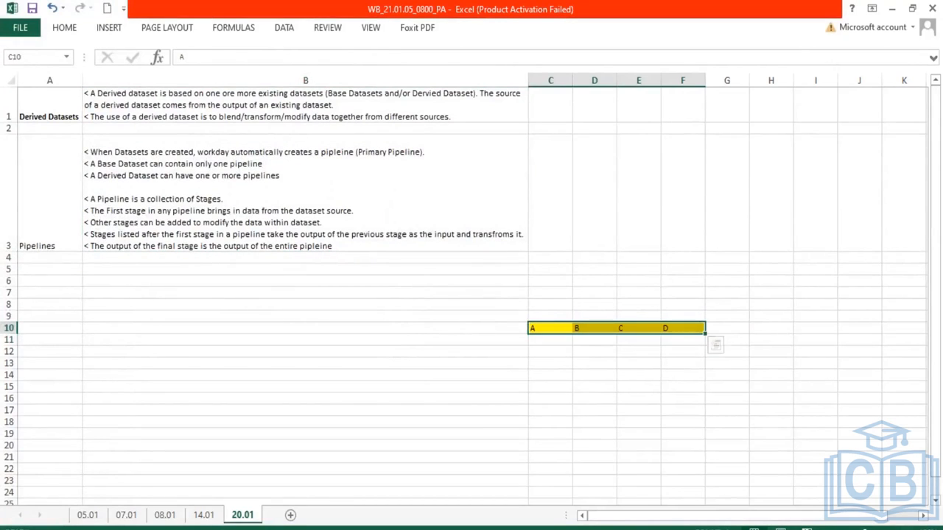
pyautogui.click(587, 419)
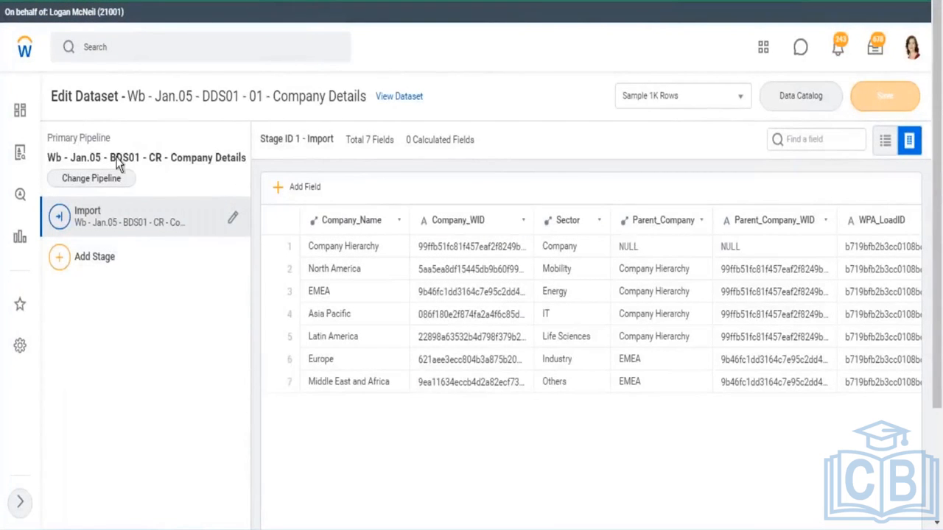
# Examine the primary pipeline name, dataset title and stage list on the Edit Dataset page in Workday
pyautogui.moveTo(116, 157); pyautogui.dragTo(222, 157)
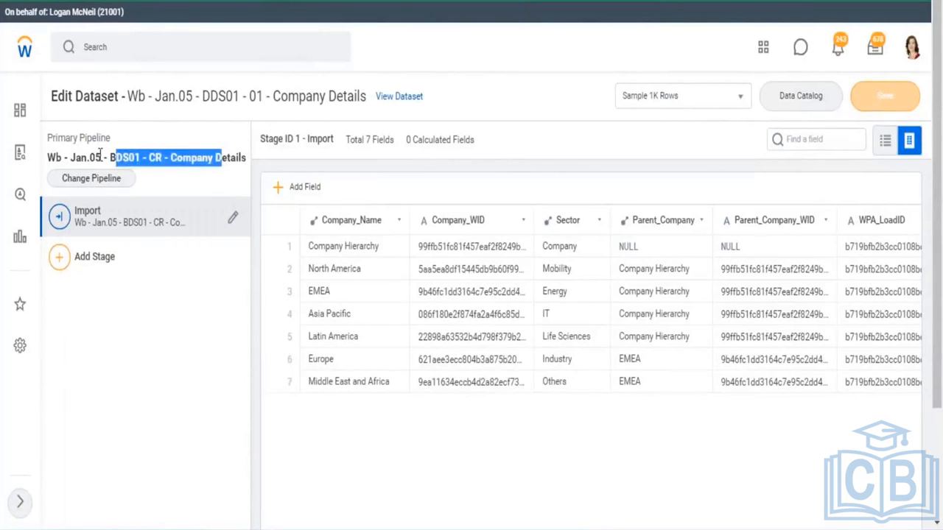
pyautogui.moveTo(57, 138); pyautogui.dragTo(111, 138)
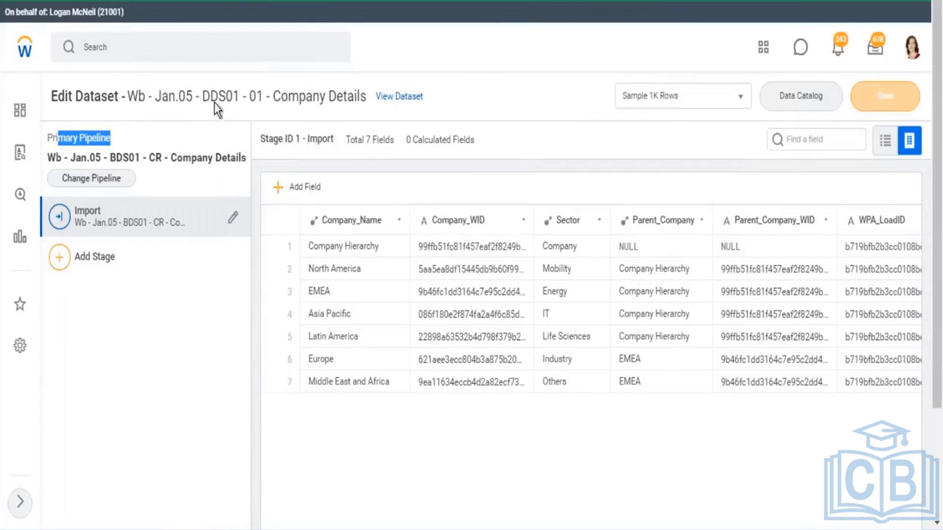
pyautogui.moveTo(212, 98); pyautogui.dragTo(241, 98)
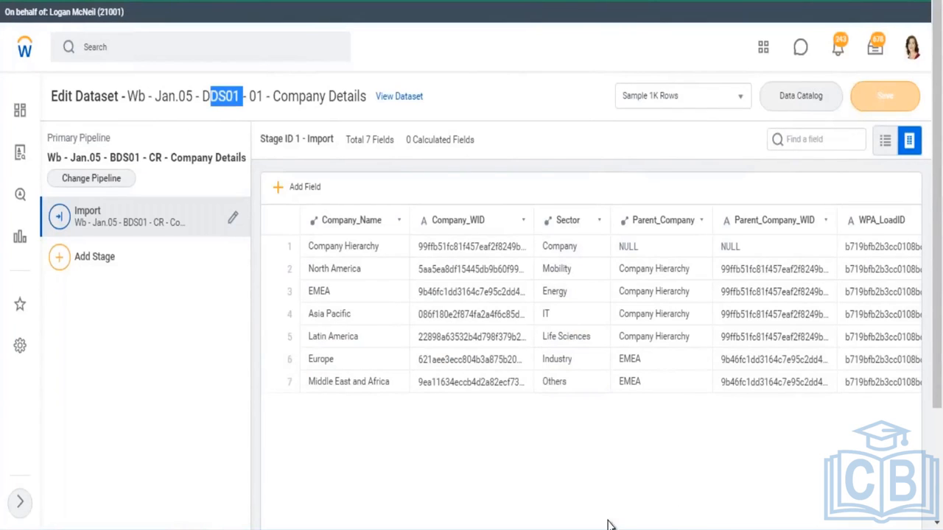
pyautogui.click(621, 485)
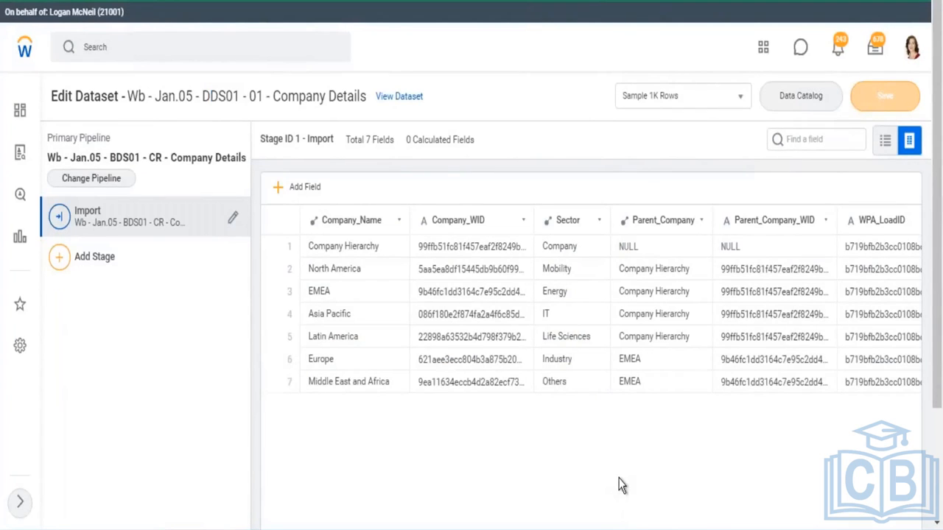
pyautogui.scroll(-1, 621, 485)
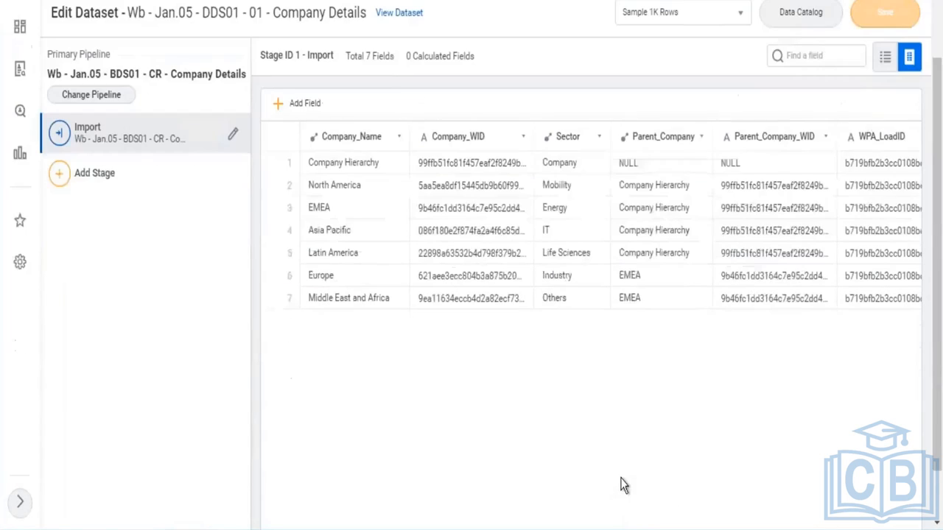
pyautogui.click(66, 179)
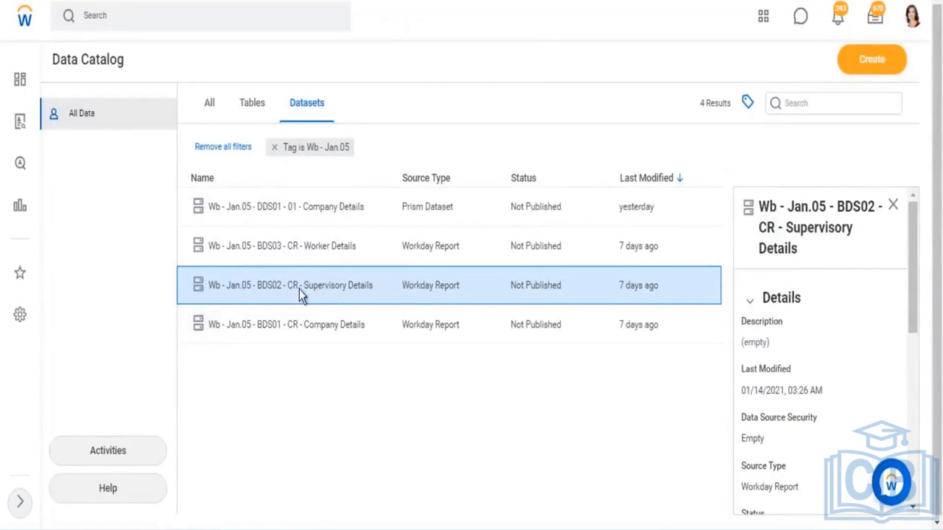
# Open the Wb - Jan.05 - BDS02 - CR - Supervisory Details dataset from the Data Catalog and view its sample rows in table view
pyautogui.rightClick(324, 295)
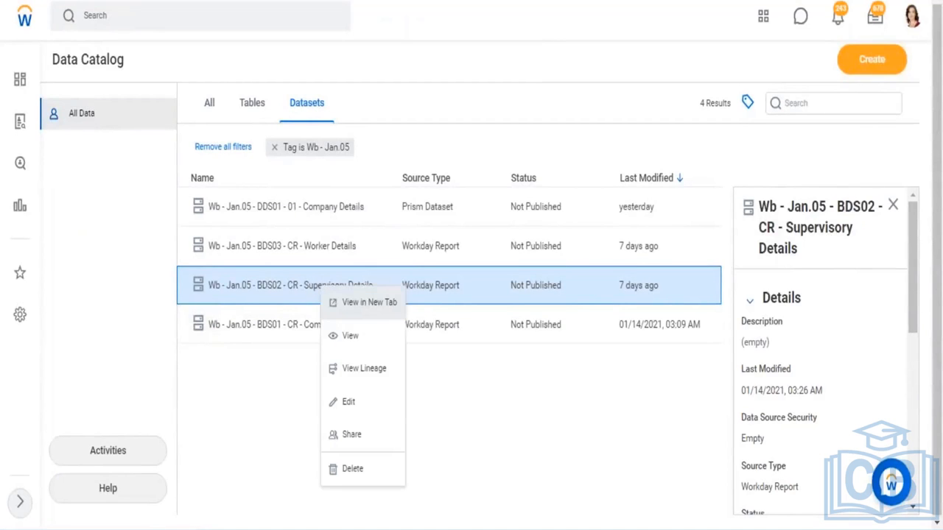
pyautogui.click(371, 315)
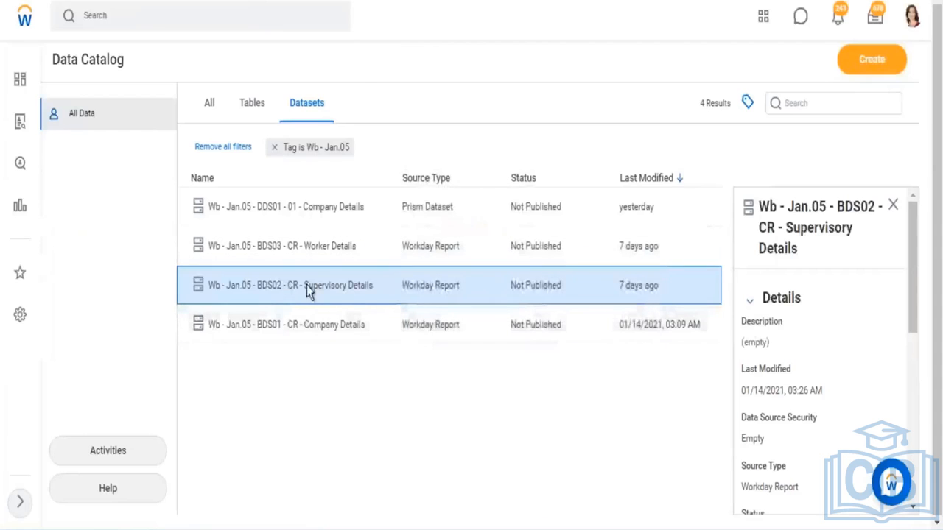
pyautogui.click(266, 327)
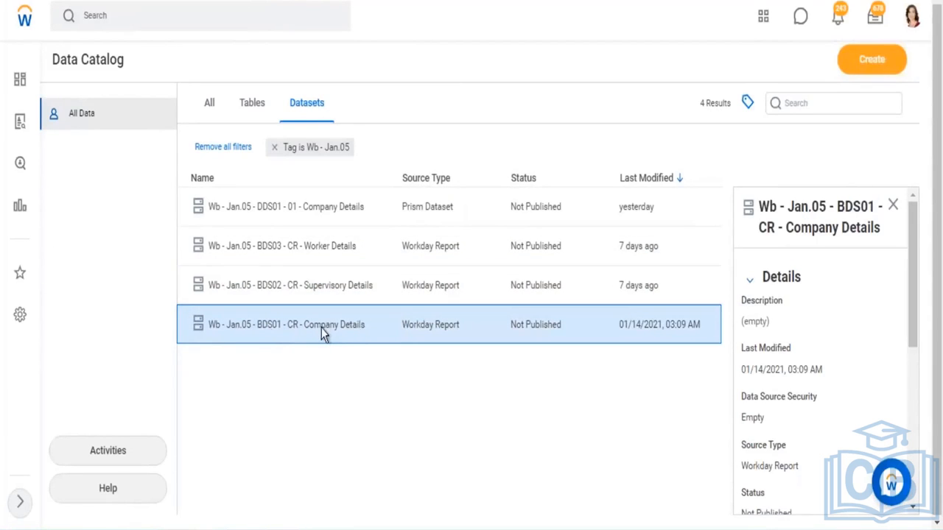
pyautogui.click(278, 210)
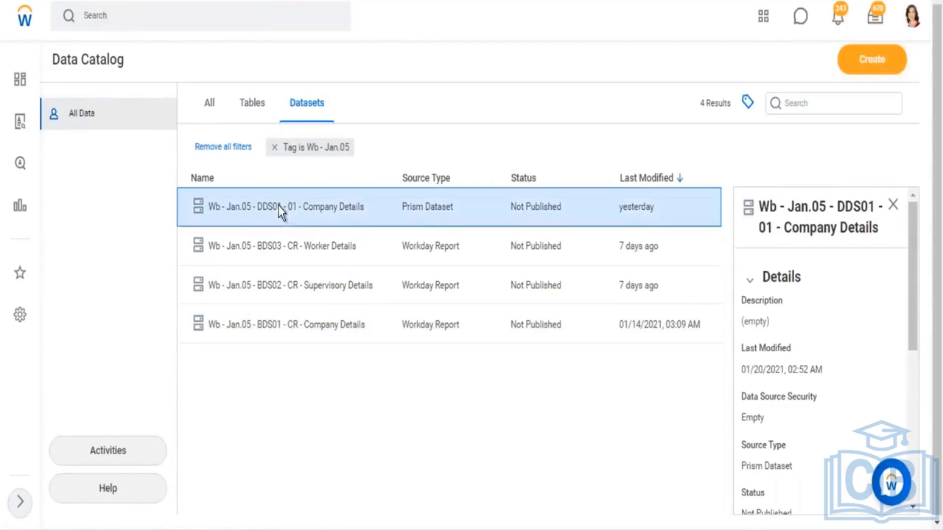
pyautogui.click(326, 290)
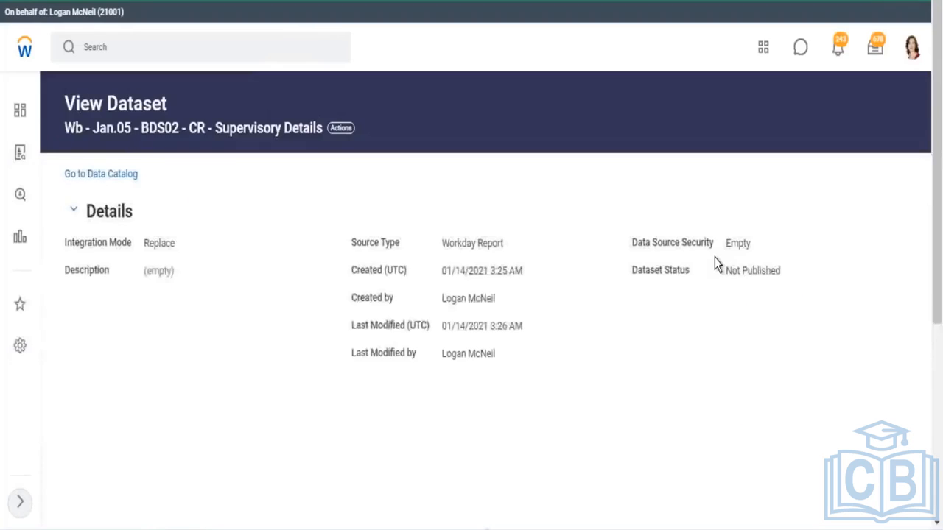
pyautogui.scroll(-5, 715, 275)
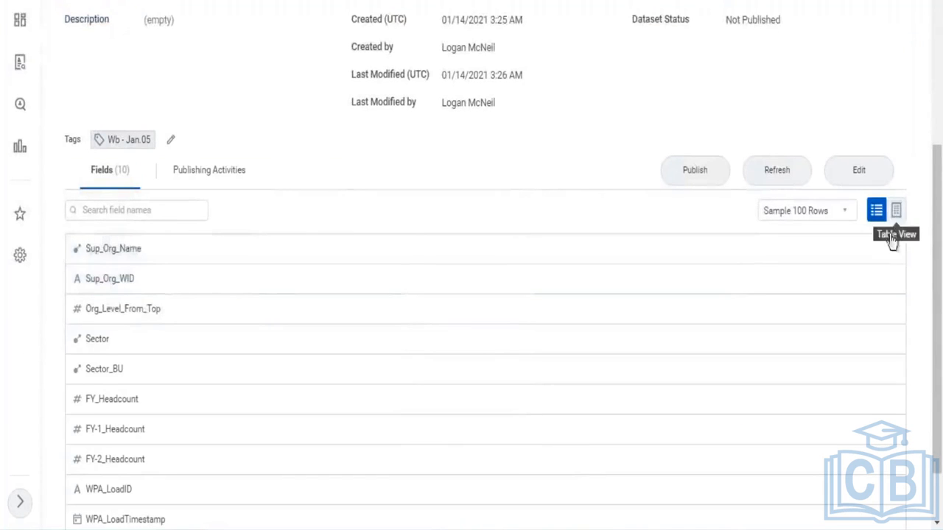
pyautogui.click(895, 211)
pyautogui.scroll(-1, 431, 207)
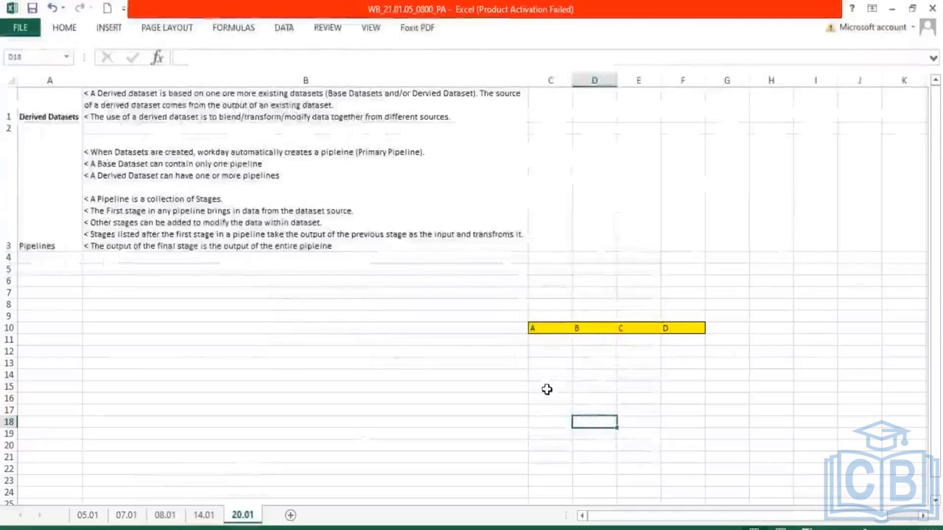
# Enter the heading Worker Details in cell C14 of the spreadsheet
pyautogui.click(550, 375)
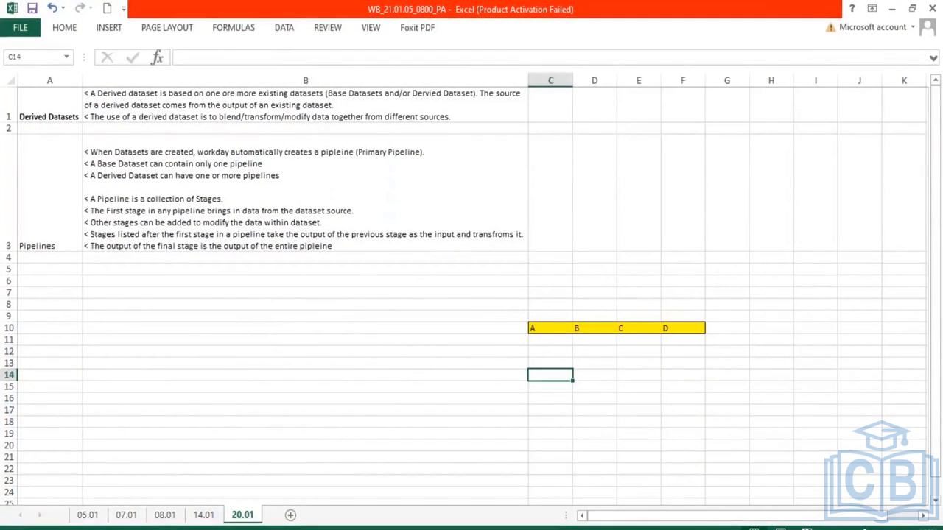
pyautogui.write('Worker')
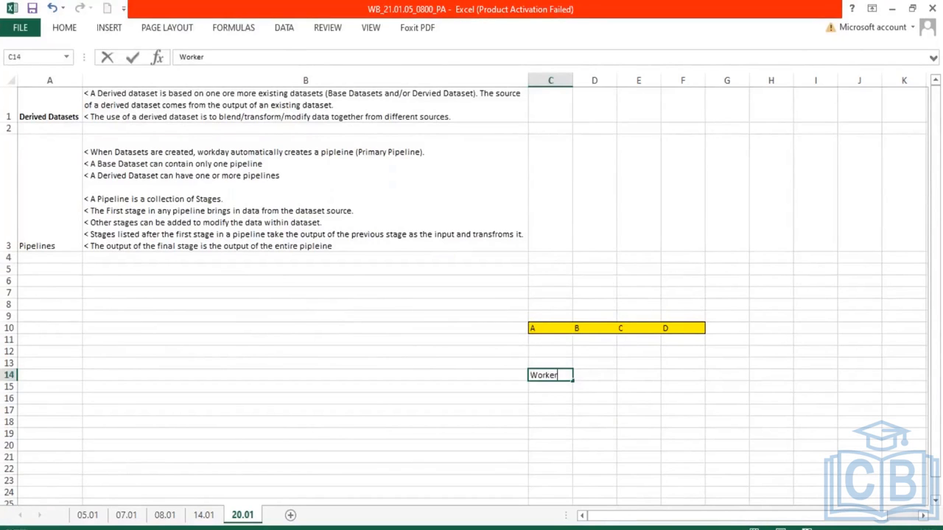
pyautogui.write(' Deta')
pyautogui.write('ils')
pyautogui.click(553, 388)
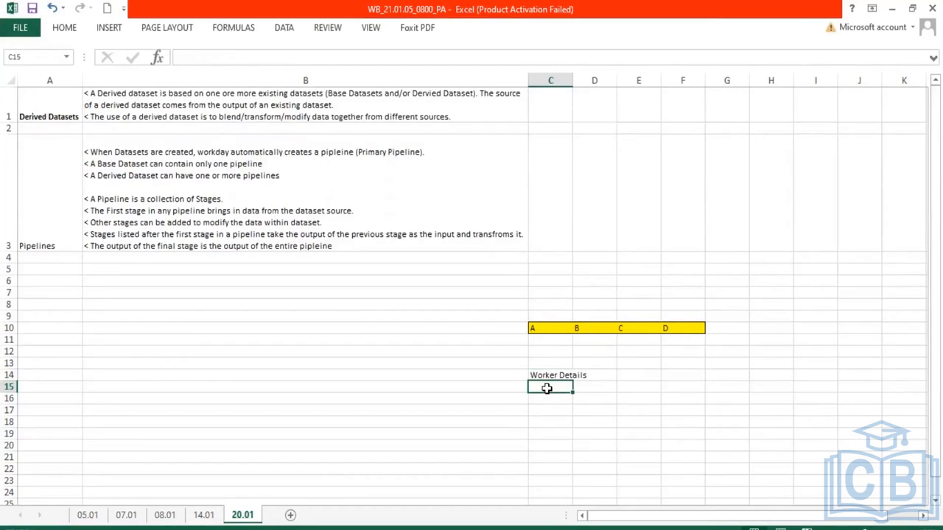
# Enter the column headers Emp ID, Name and Role in cells C15 to E15
pyautogui.write('Emp ID')
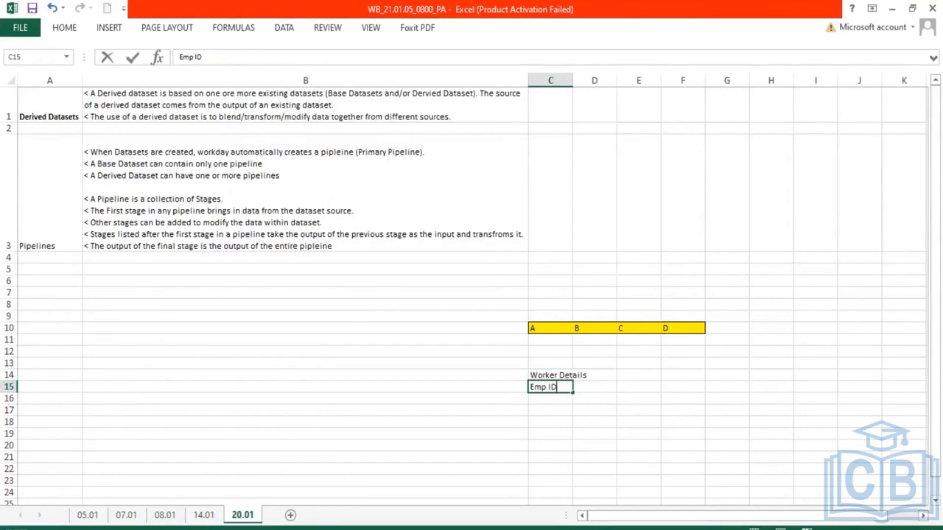
pyautogui.press('Tab')
pyautogui.write('Name')
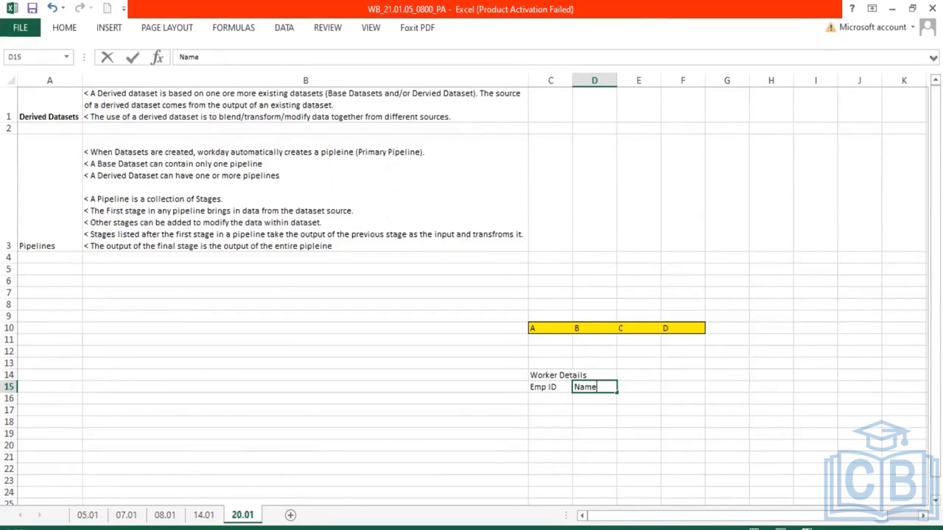
pyautogui.press('Tab')
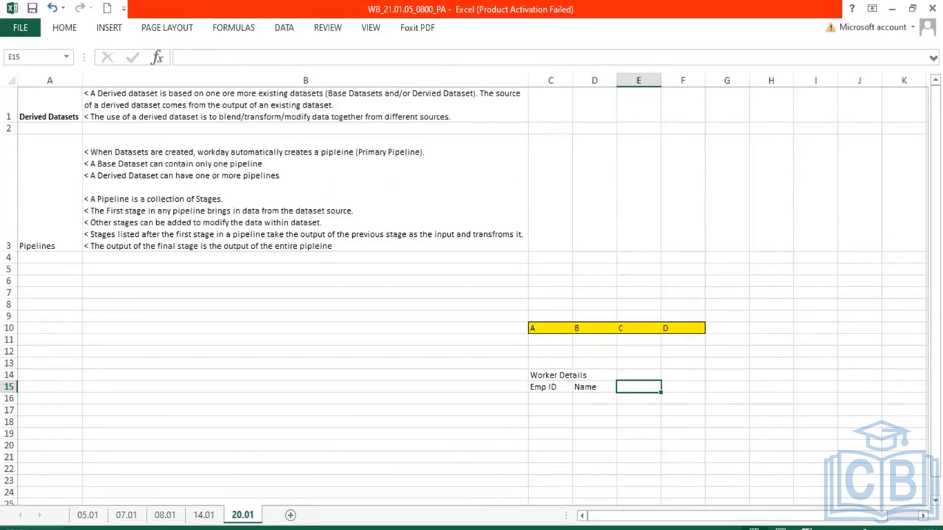
pyautogui.write('Role')
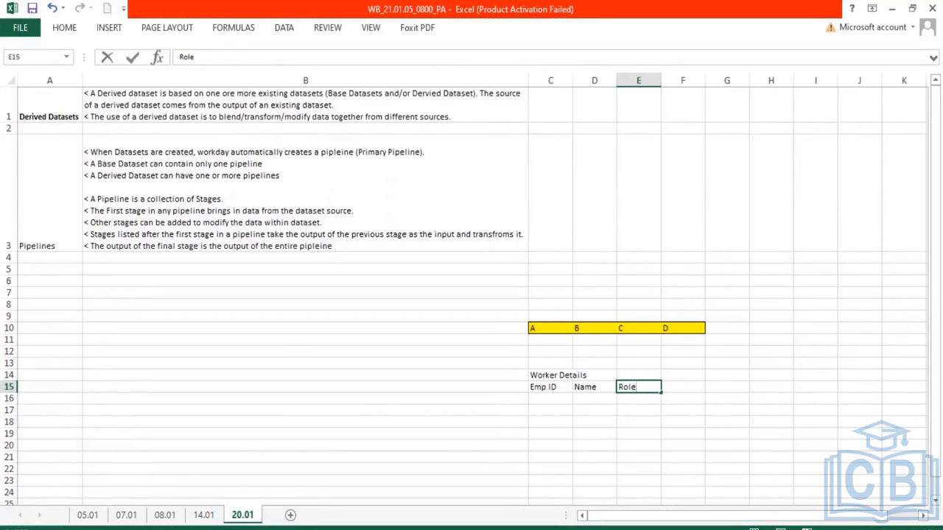
pyautogui.press('Return')
# Enter the employee IDs 123, 456, 145 and 321 down the Emp ID column in C16 to C19
pyautogui.write('123')
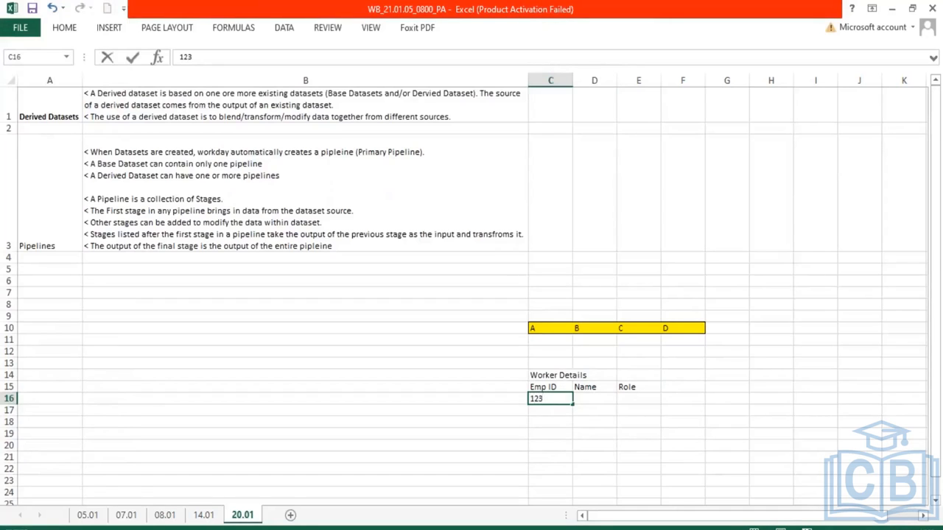
pyautogui.press('Return')
pyautogui.write('456')
pyautogui.press('Return')
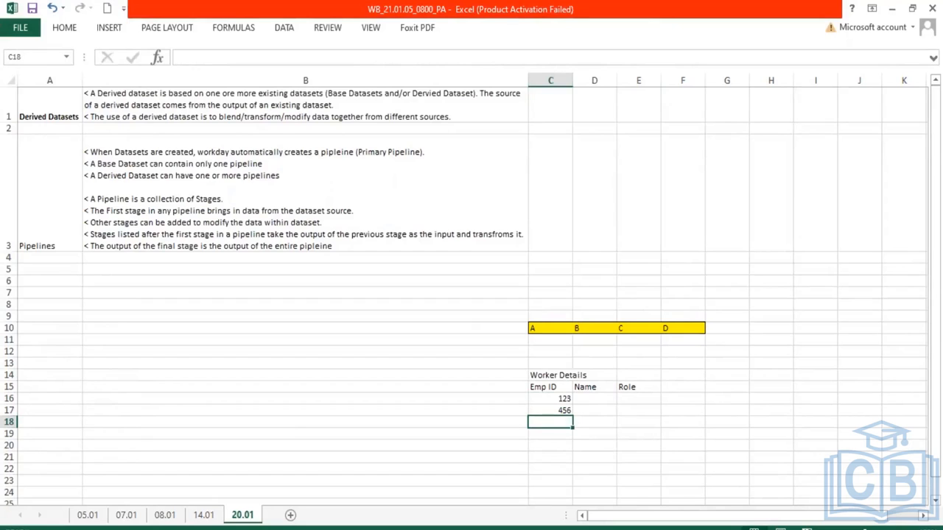
pyautogui.write('145')
pyautogui.press('Return')
pyautogui.write('321')
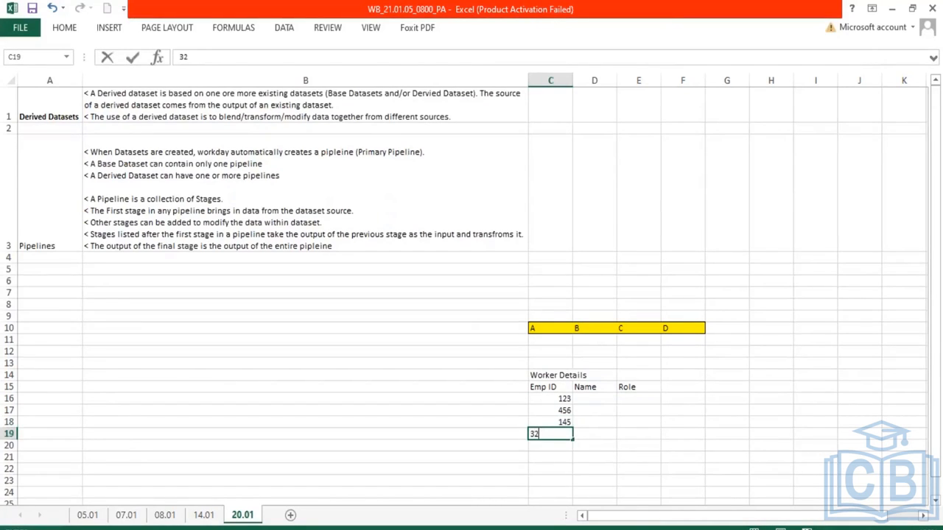
# Enter Emp1 as the first name in D16 and fill it down to produce Emp2 to Emp4
pyautogui.click(601, 400)
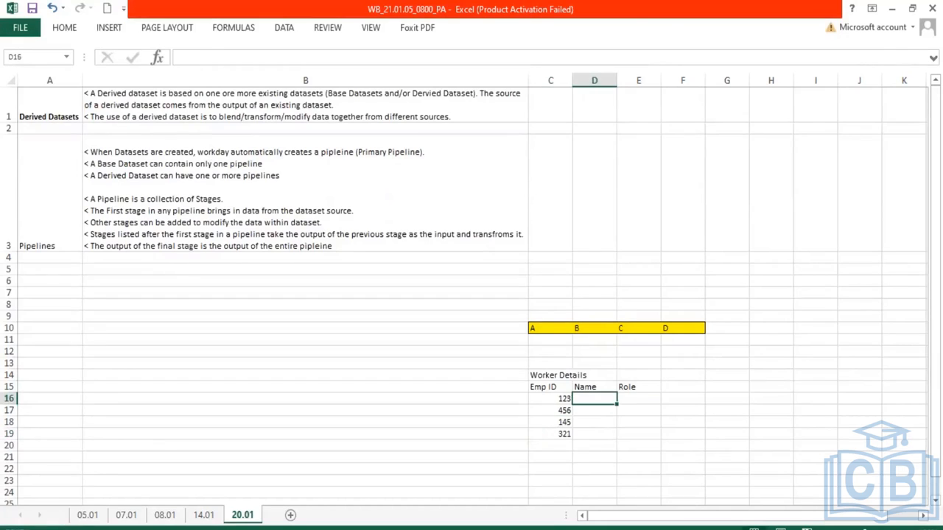
pyautogui.write('Emp1')
pyautogui.press('Return')
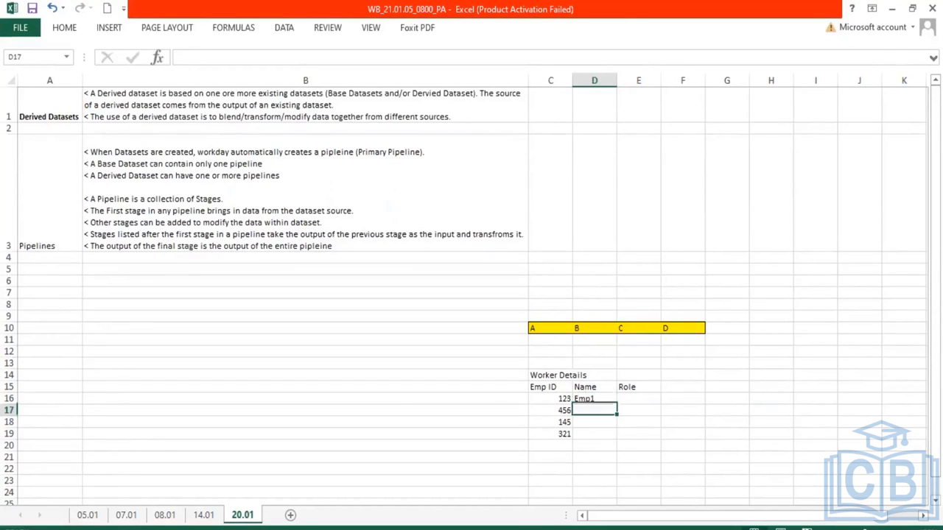
pyautogui.click(605, 400)
pyautogui.moveTo(617, 404); pyautogui.dragTo(617, 439)
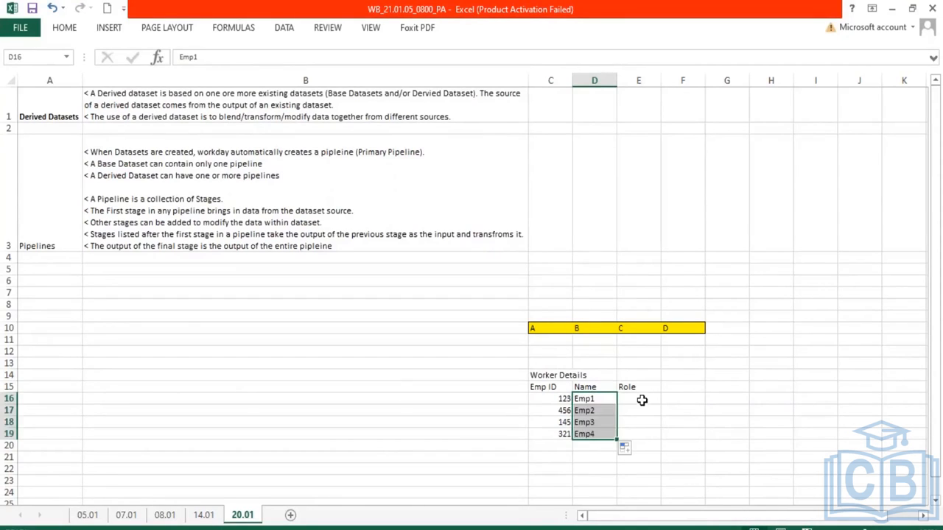
# Enter the roles Consultant, Manager, VP and EVP in the Role column, cells E16 to E19
pyautogui.click(639, 399)
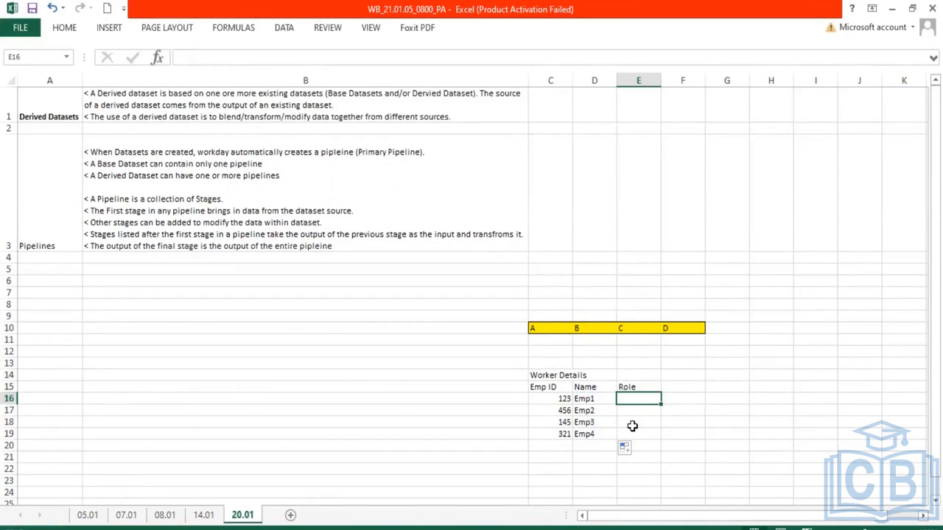
pyautogui.scroll(-1, 632, 428)
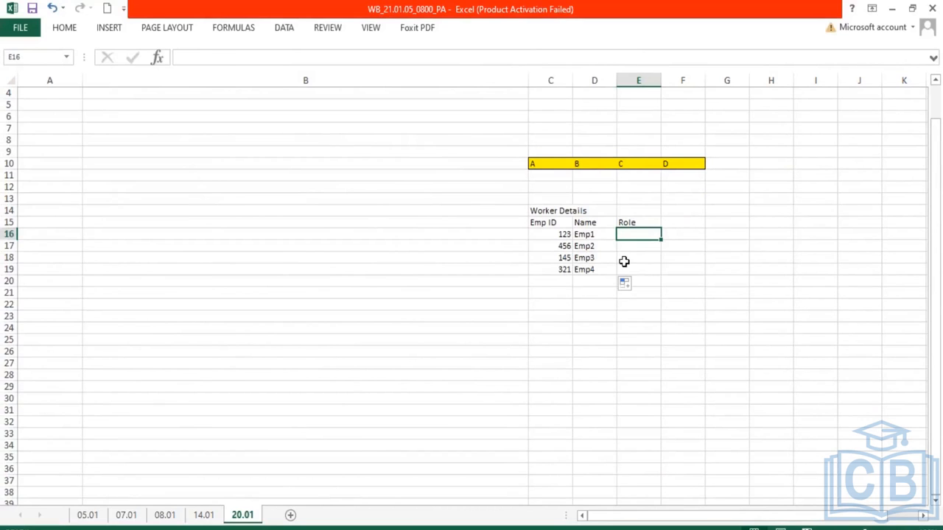
pyautogui.write('Consultant')
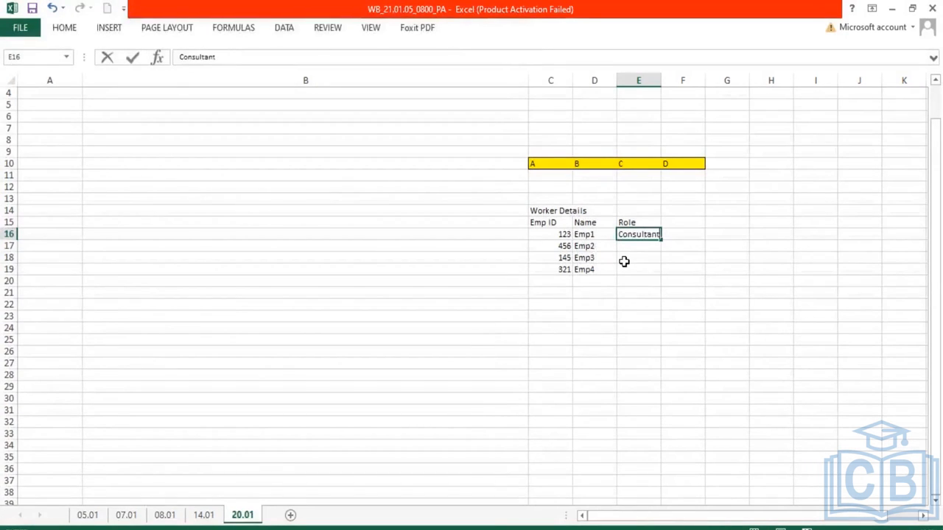
pyautogui.press('Return')
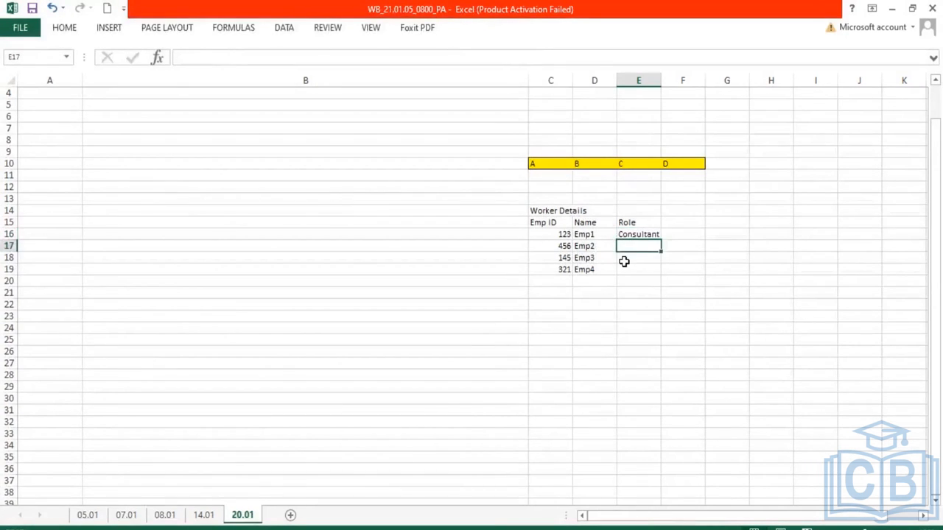
pyautogui.write('Manager')
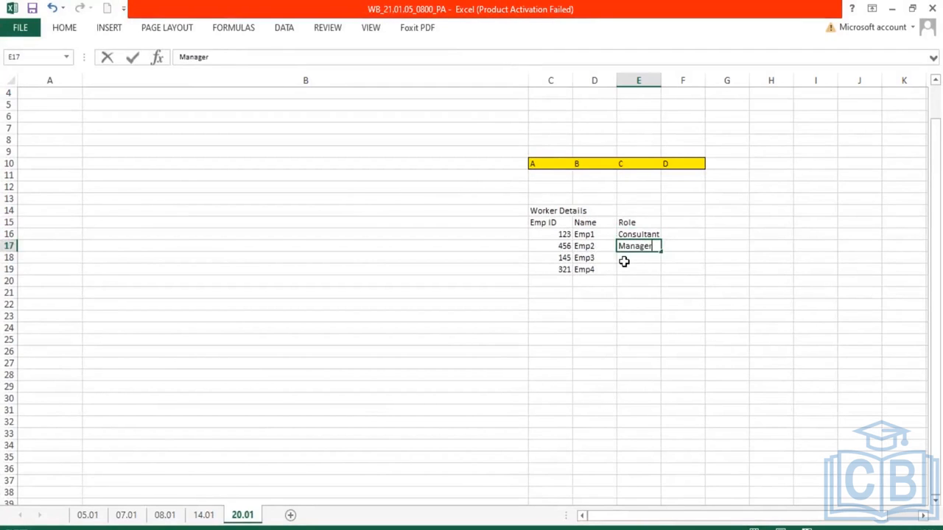
pyautogui.press('Return')
pyautogui.write('BP')
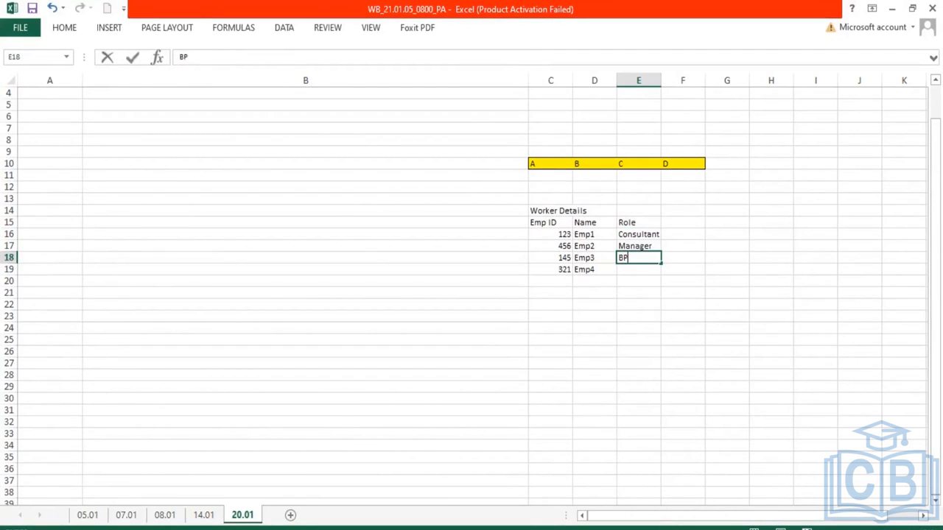
pyautogui.press('Return')
pyautogui.click(638, 258)
pyautogui.write('VP')
pyautogui.press('Return')
pyautogui.write('EVP')
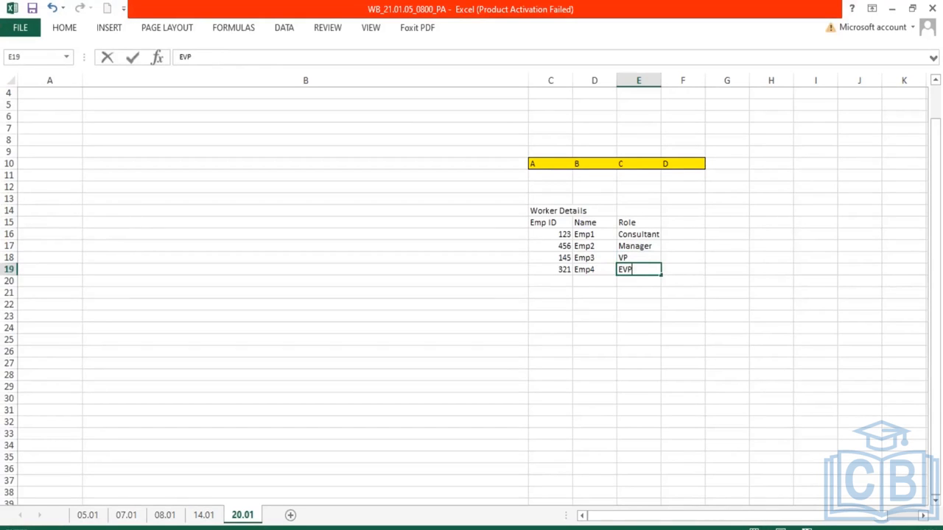
pyautogui.press('Return')
# Enter the heading Asset Details in cell H14 beside the Worker Details table
pyautogui.moveTo(552, 224); pyautogui.dragTo(645, 274)
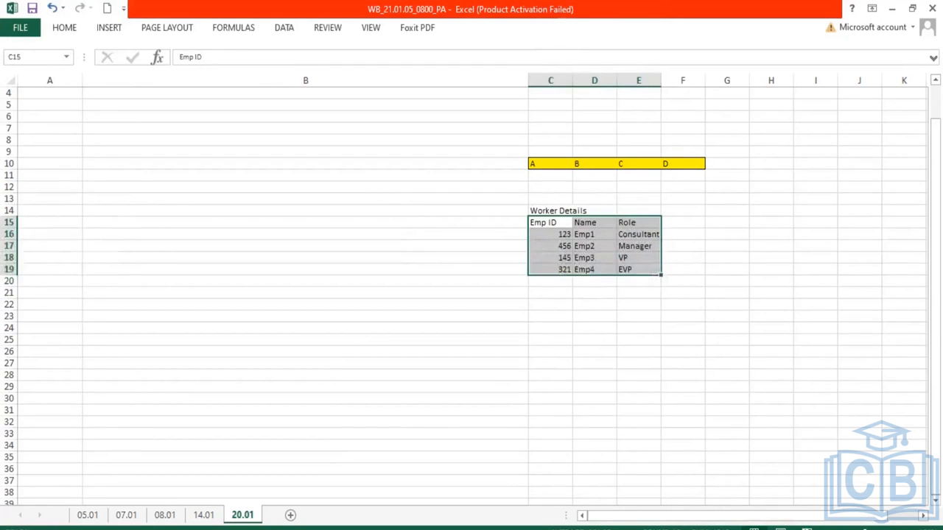
pyautogui.click(788, 204)
pyautogui.press('Down')
pyautogui.press('Right')
pyautogui.press('Right')
pyautogui.press('Left')
pyautogui.press('Left')
pyautogui.write('Asset Details')
pyautogui.press('Return')
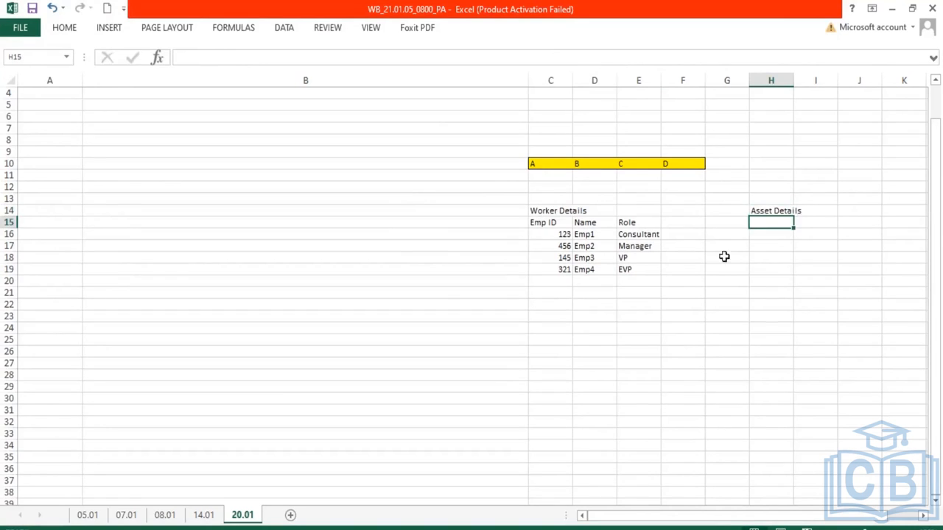
# Merge and center the Worker Details heading across cells C14 to E14
pyautogui.moveTo(547, 211); pyautogui.dragTo(645, 210)
pyautogui.click(64, 28)
pyautogui.click(383, 75)
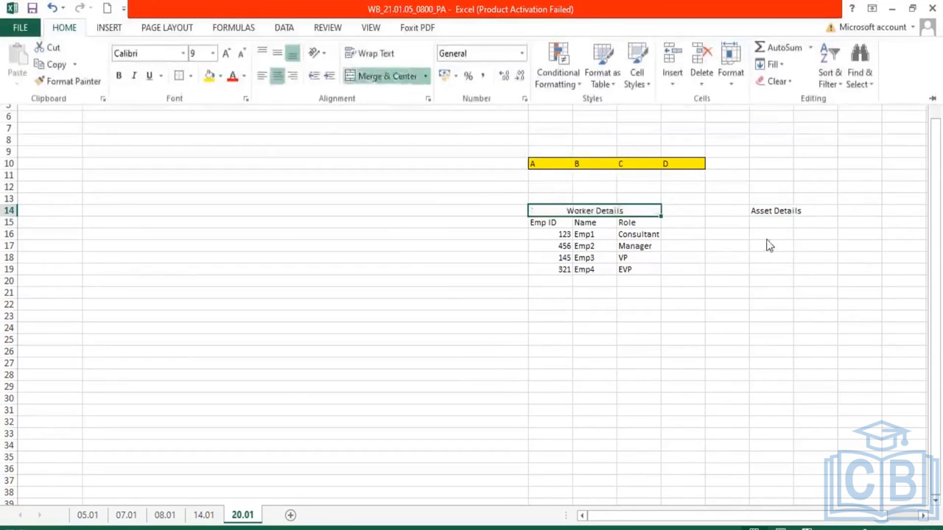
# Enter the column headers Asset Id, Asset Name and Assigned Emp in cells G15 to I15
pyautogui.click(746, 222)
pyautogui.moveTo(753, 222); pyautogui.dragTo(761, 225)
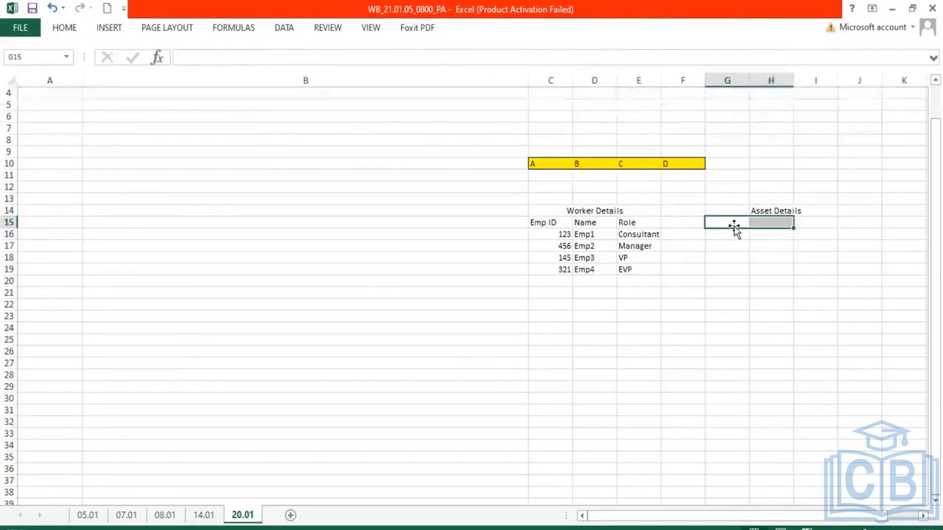
pyautogui.click(737, 224)
pyautogui.write('Asset')
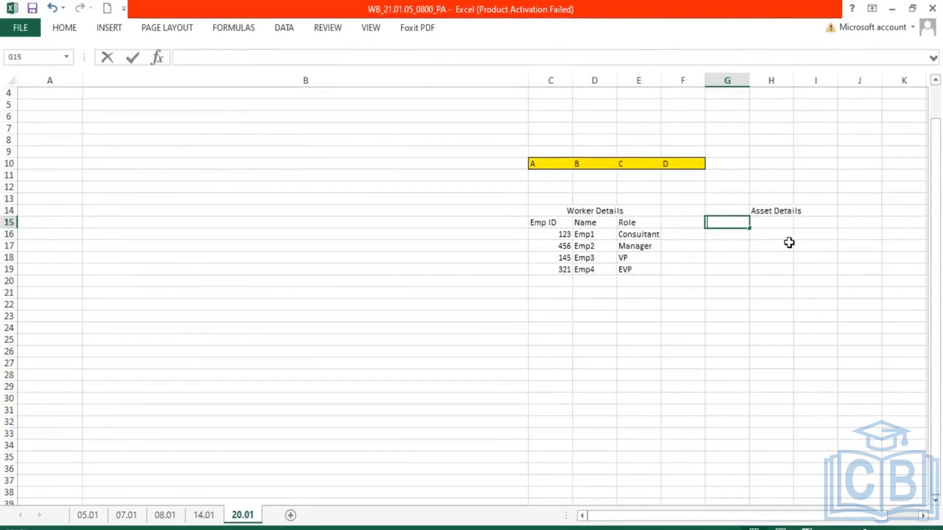
pyautogui.write(' Id')
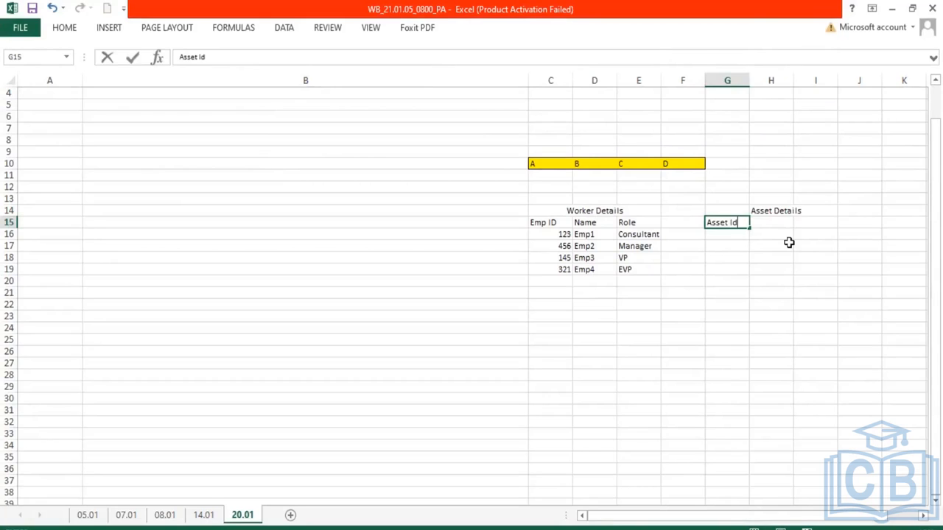
pyautogui.press('Tab')
pyautogui.write('Asset ')
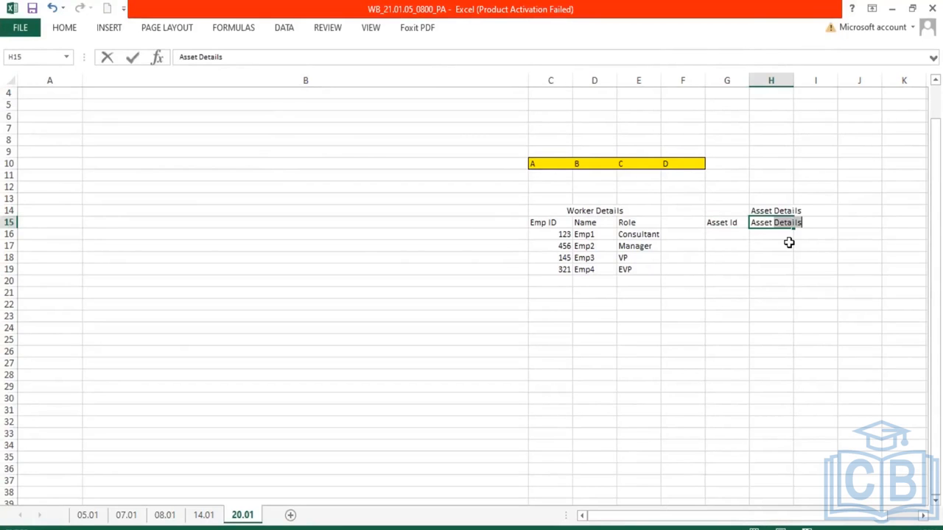
pyautogui.write('Name')
pyautogui.press('Tab')
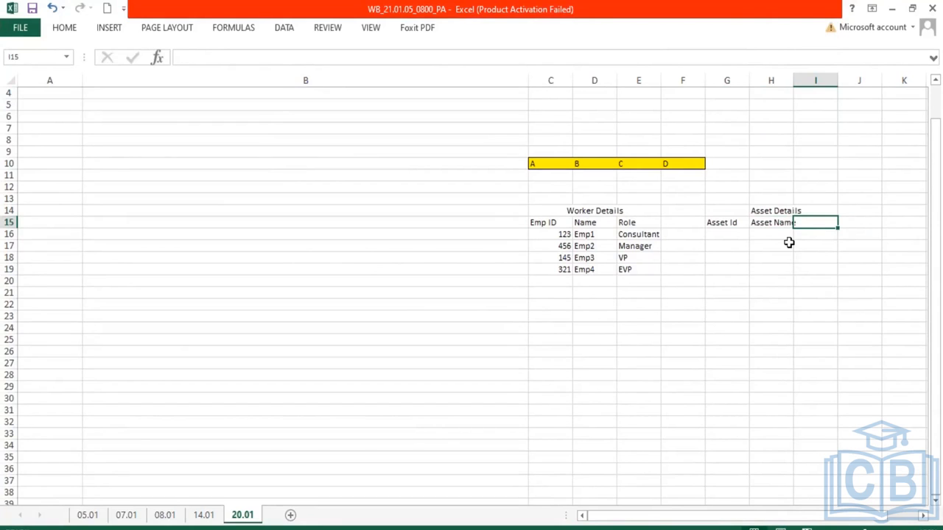
pyautogui.write('Assi')
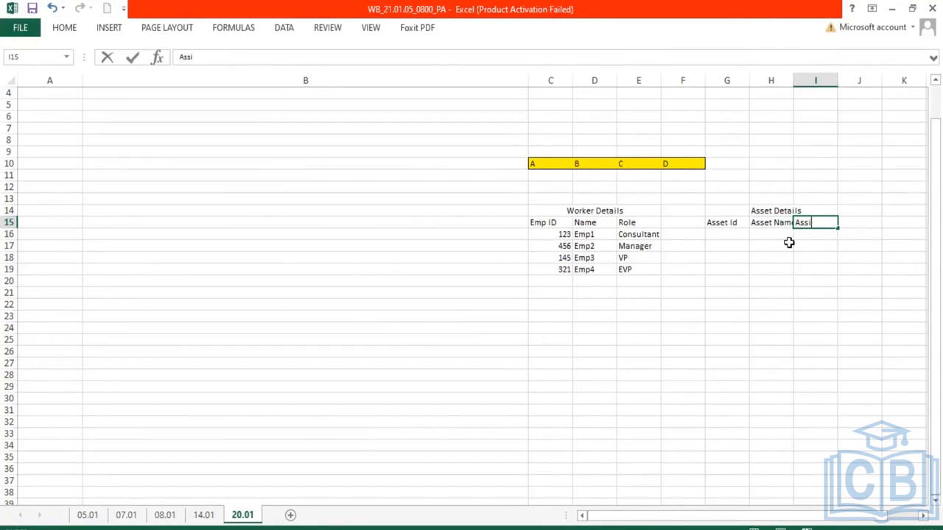
pyautogui.write('gned Emp')
pyautogui.press('Return')
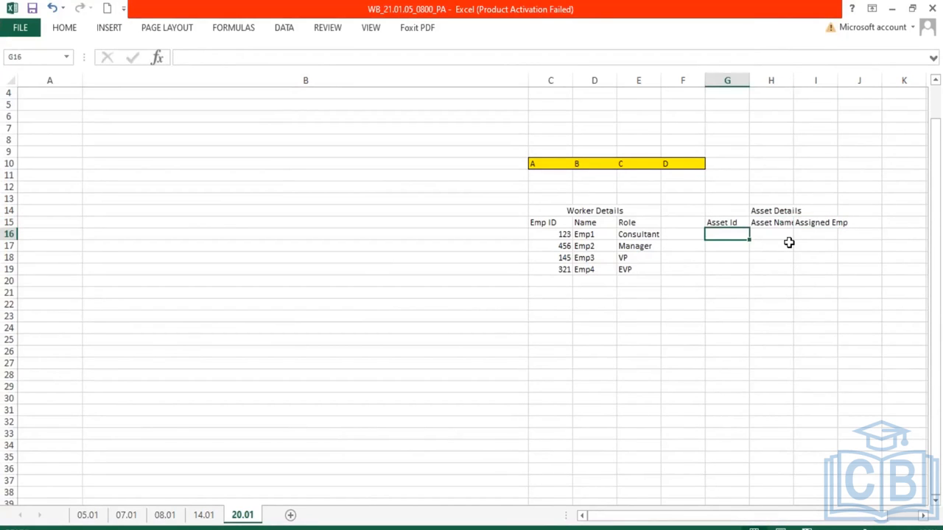
# Add asset rows A1 Laptop assigned to 123 and A2 Keyboard assigned to 123 under the asset headers
pyautogui.write('A1')
pyautogui.press('Tab')
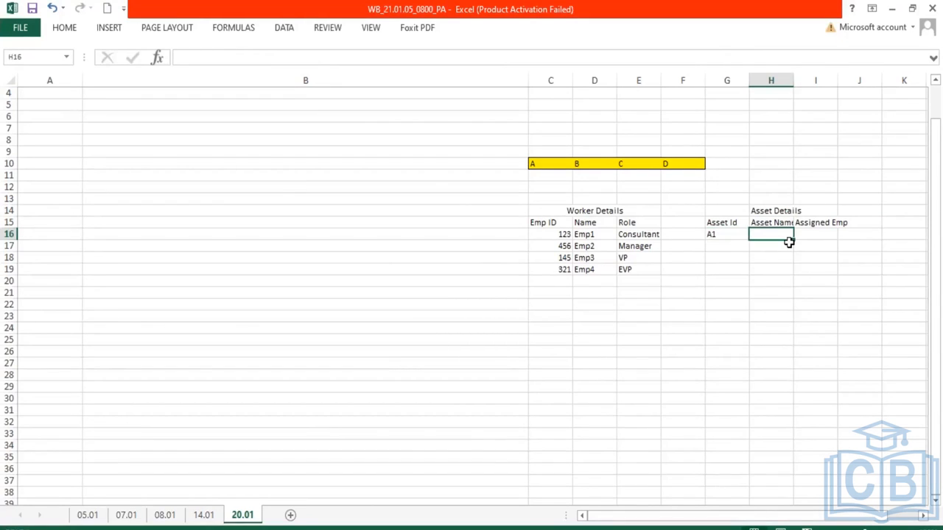
pyautogui.write('Laptop')
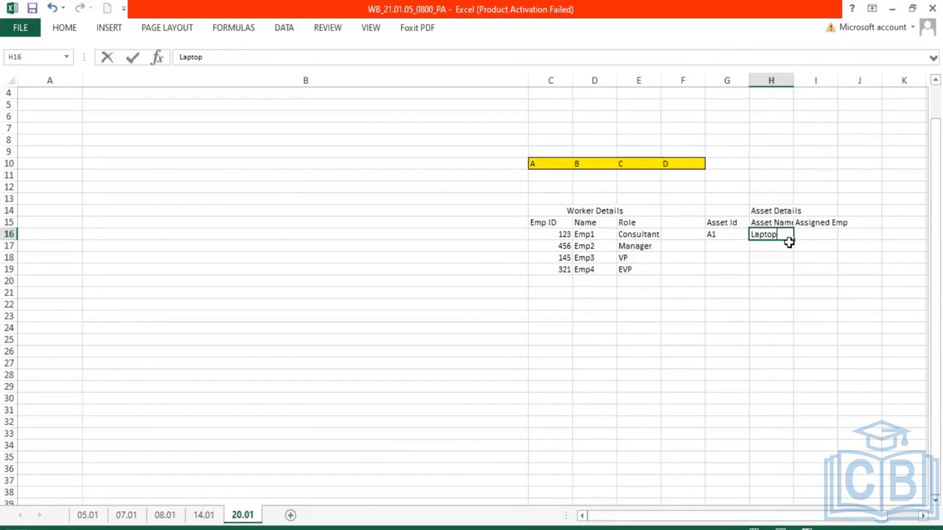
pyautogui.press('Tab')
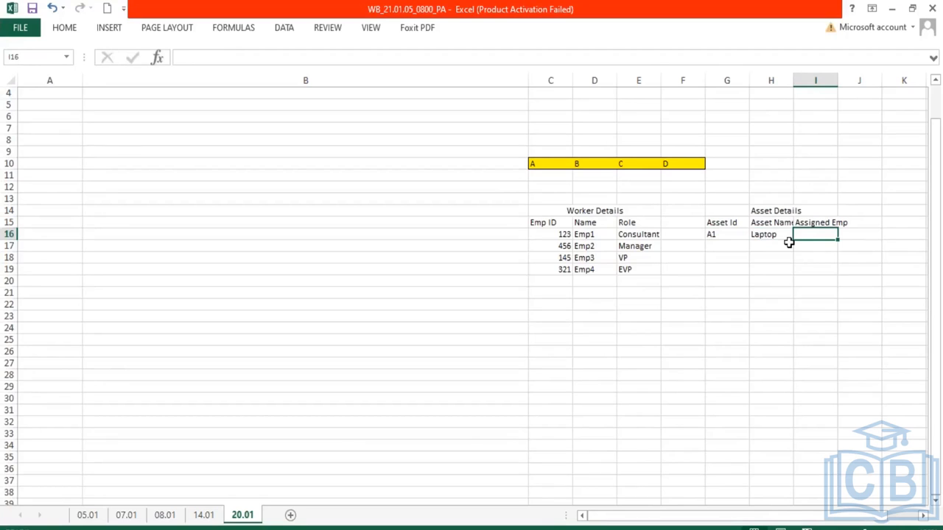
pyautogui.write('123')
pyautogui.press('Return')
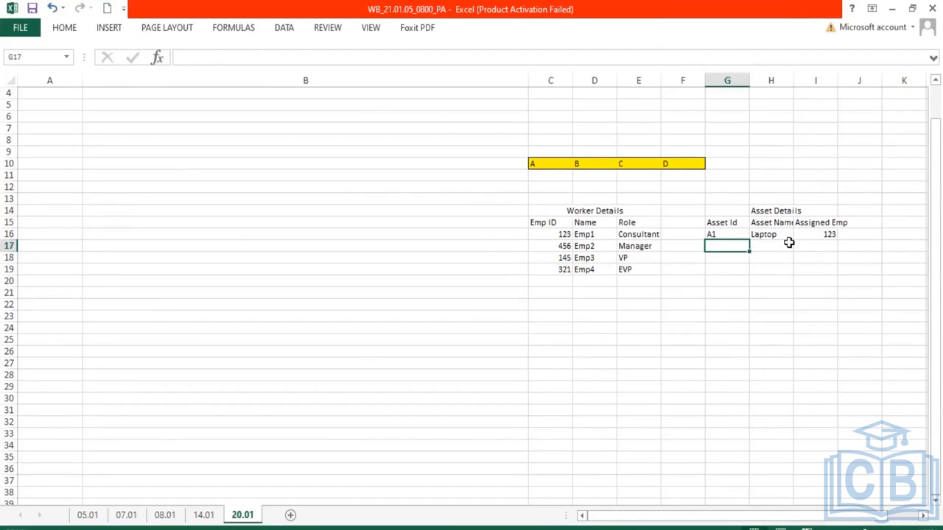
pyautogui.write('A2')
pyautogui.press('Tab')
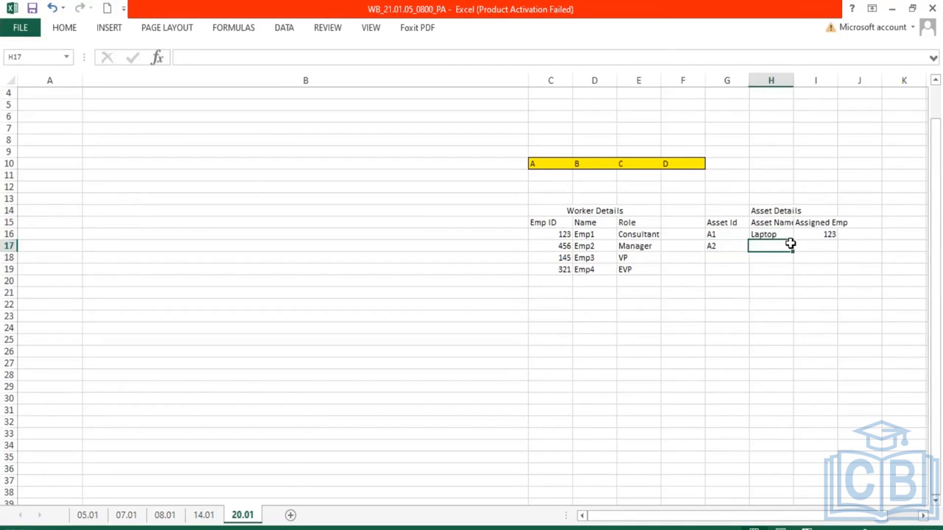
pyautogui.write('Keyboard')
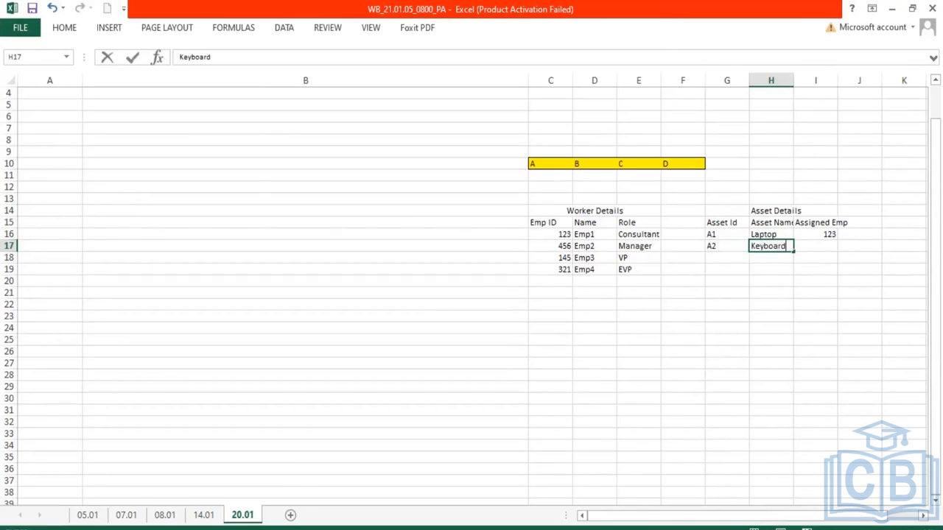
pyautogui.press('Tab')
pyautogui.write('123')
pyautogui.press('Return')
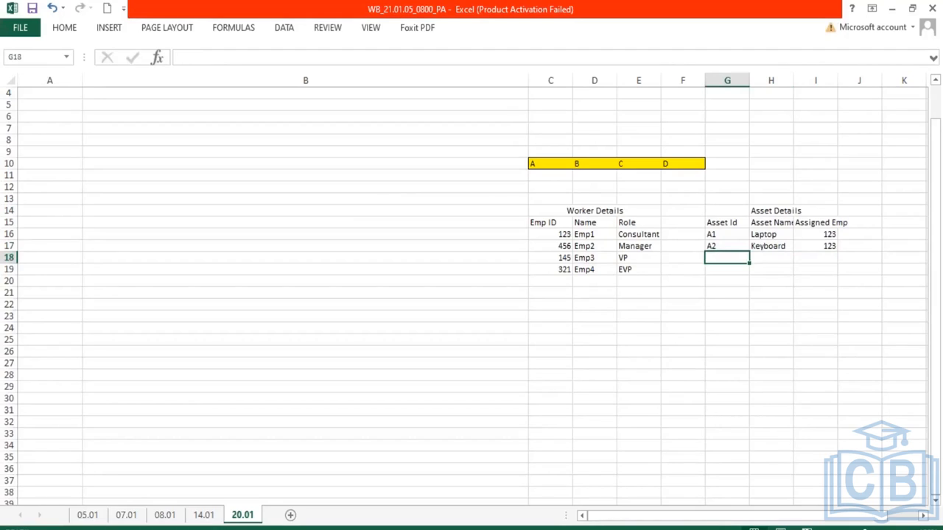
# Add asset rows A1 Laptop assigned to 456 and A3 Mouse assigned to 145 below the existing assets
pyautogui.write('A1')
pyautogui.press('Tab')
pyautogui.write('Laptop')
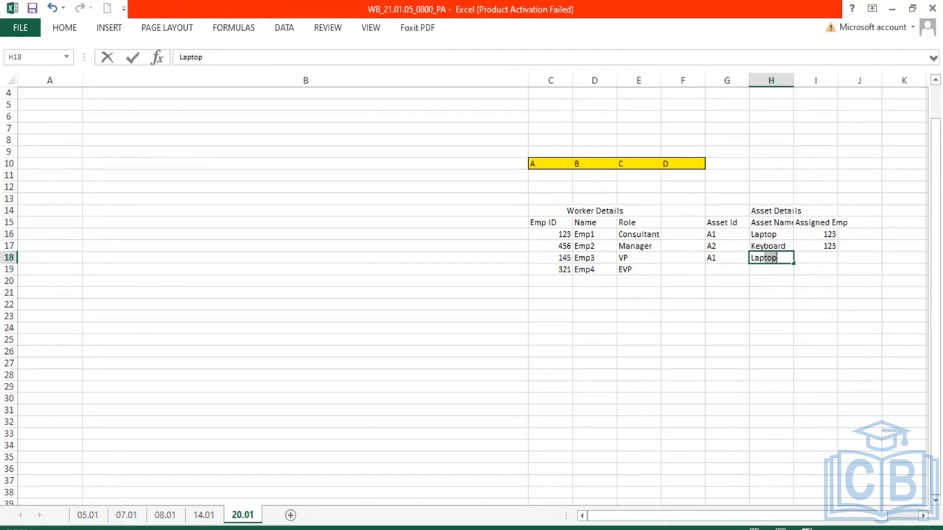
pyautogui.press('Tab')
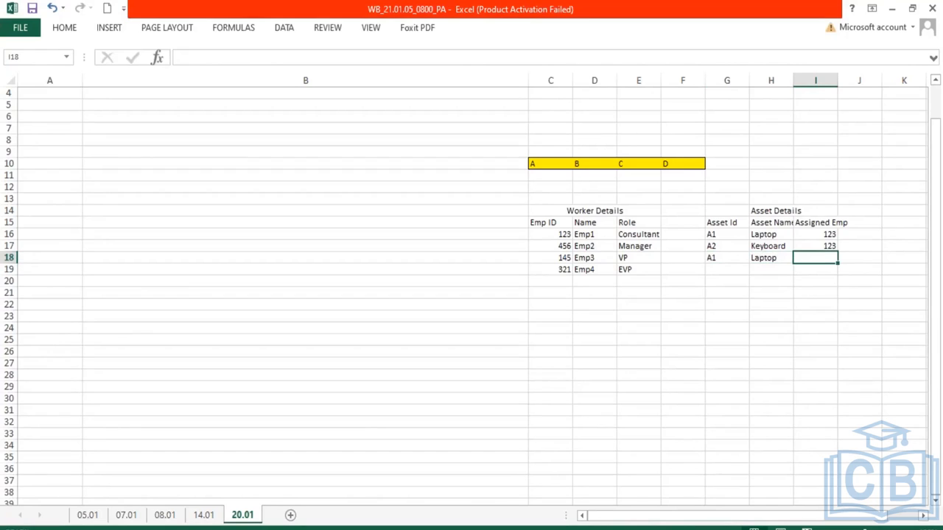
pyautogui.write('456')
pyautogui.press('Return')
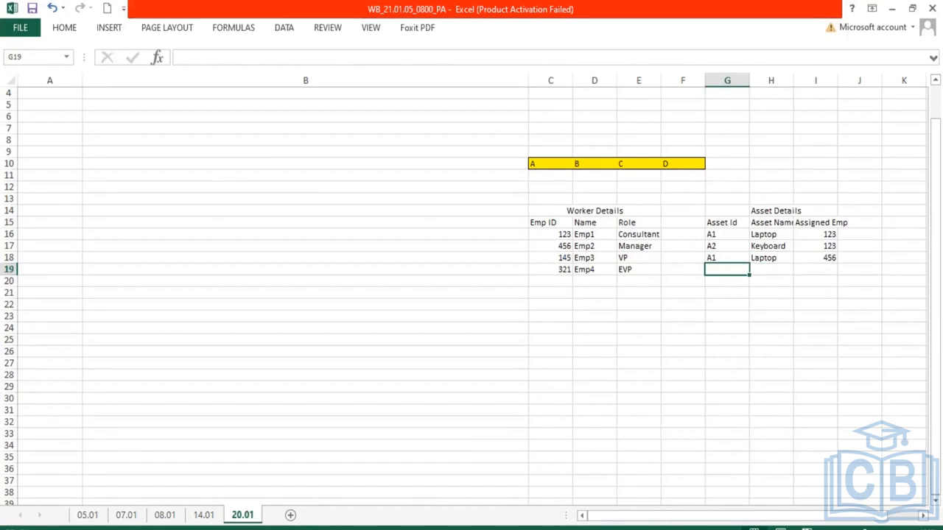
pyautogui.write('A3')
pyautogui.press('Tab')
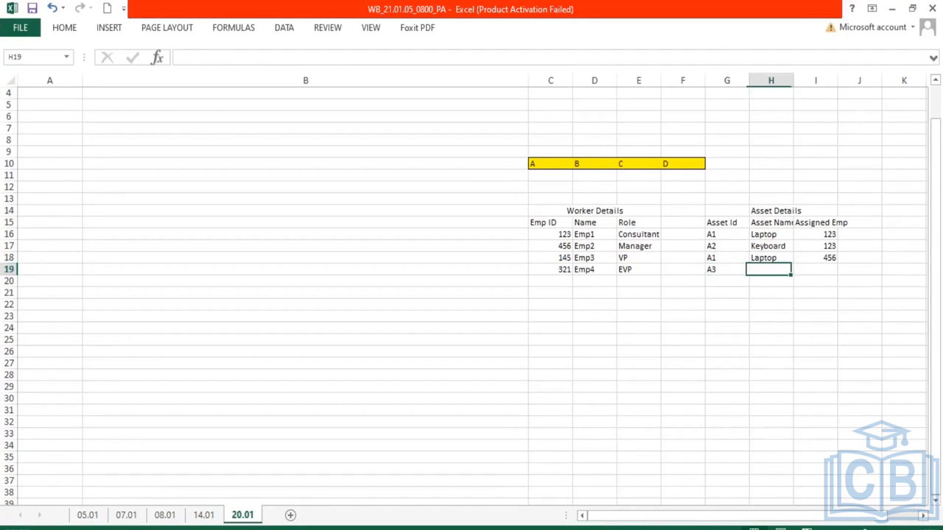
pyautogui.write('Mouse')
pyautogui.press('Tab')
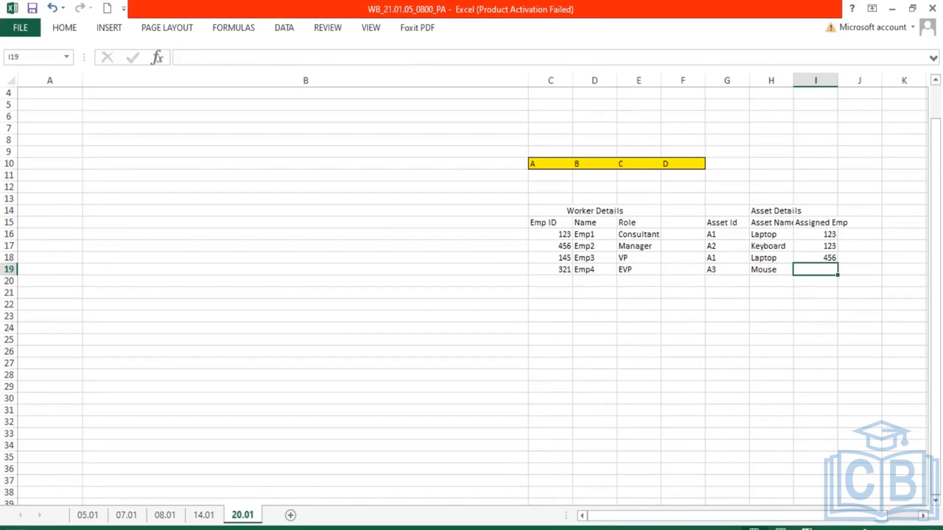
pyautogui.write('145')
pyautogui.press('Return')
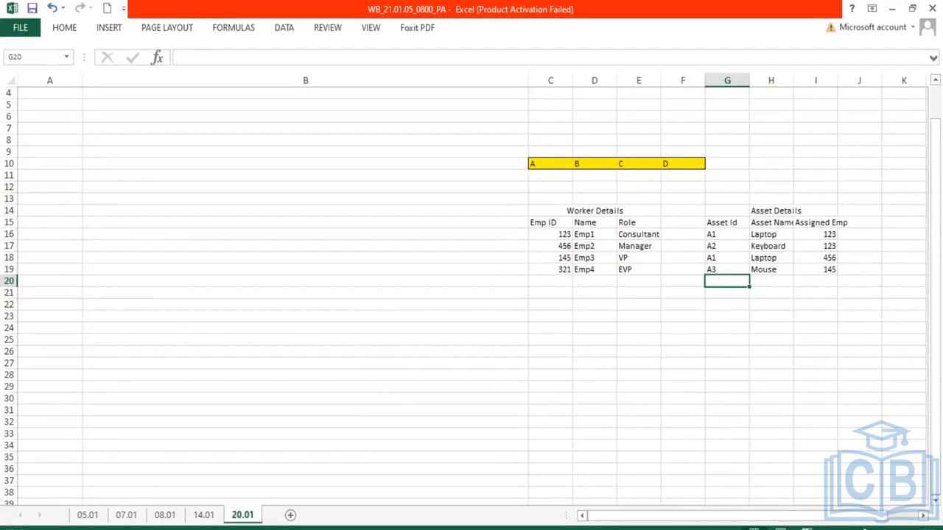
# Add an asset row A4 Server with Admin as the assigned employee
pyautogui.write('a4')
pyautogui.press('BackSpace')
pyautogui.press('BackSpace')
pyautogui.write('a')
pyautogui.press('BackSpace')
pyautogui.write('A4')
pyautogui.press('Tab')
pyautogui.write('Server')
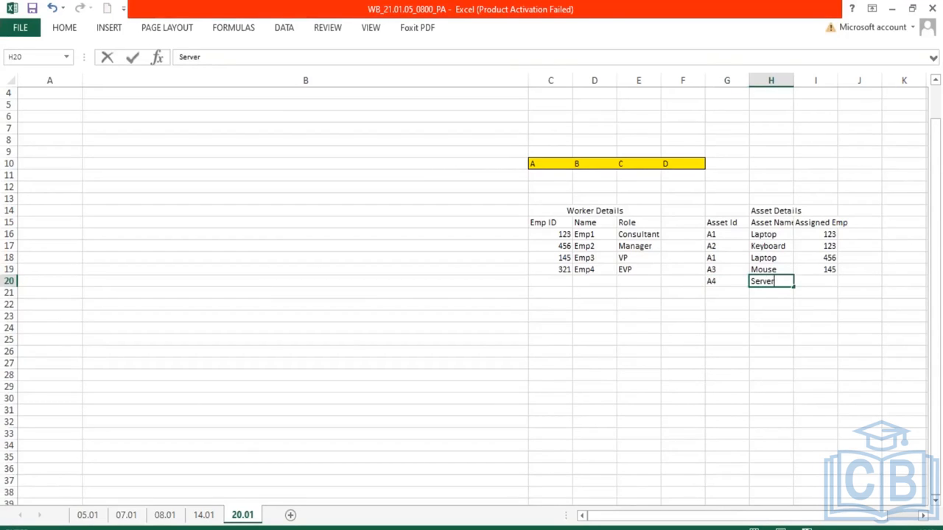
pyautogui.press('Tab')
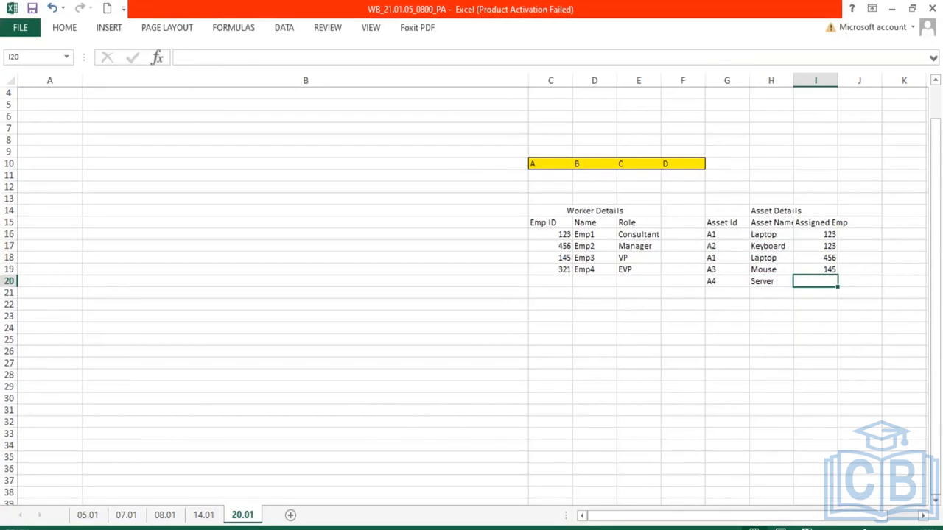
pyautogui.write('Admin')
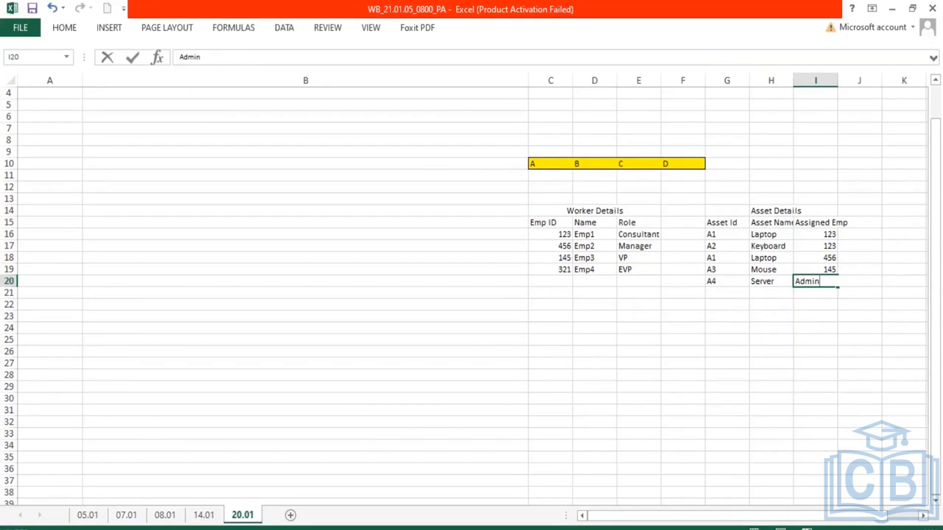
pyautogui.press('Return')
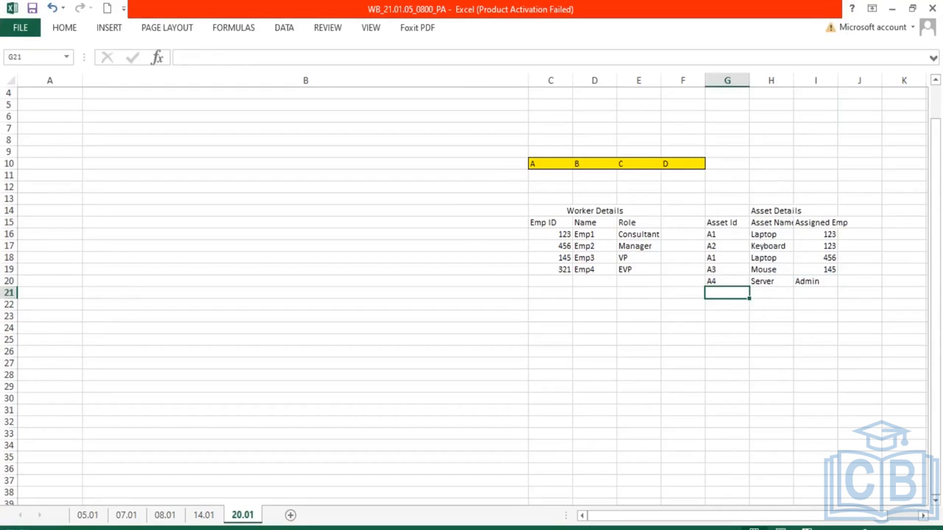
# Examine the Worker Details and Asset Details tables, comparing the Emp ID column with the Assigned Emp column
pyautogui.click(604, 214)
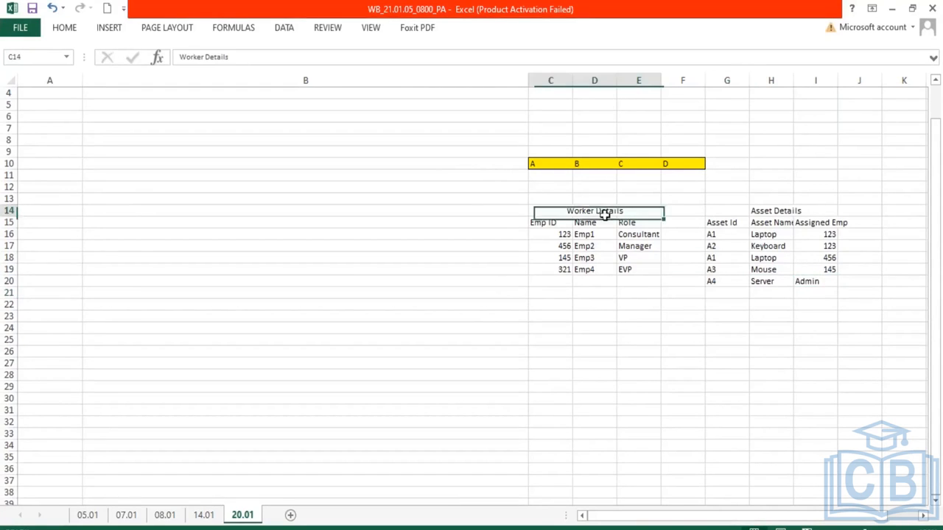
pyautogui.moveTo(604, 213); pyautogui.dragTo(622, 273)
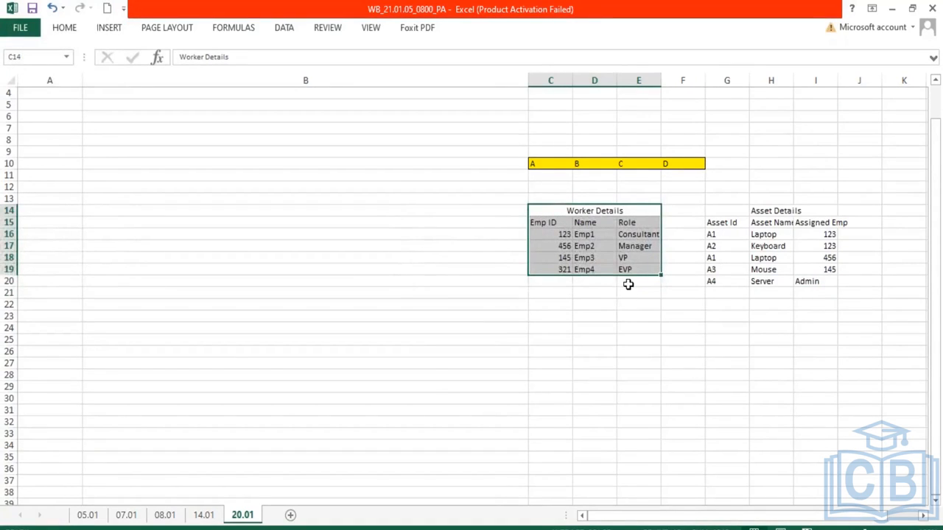
pyautogui.moveTo(557, 234); pyautogui.dragTo(555, 267)
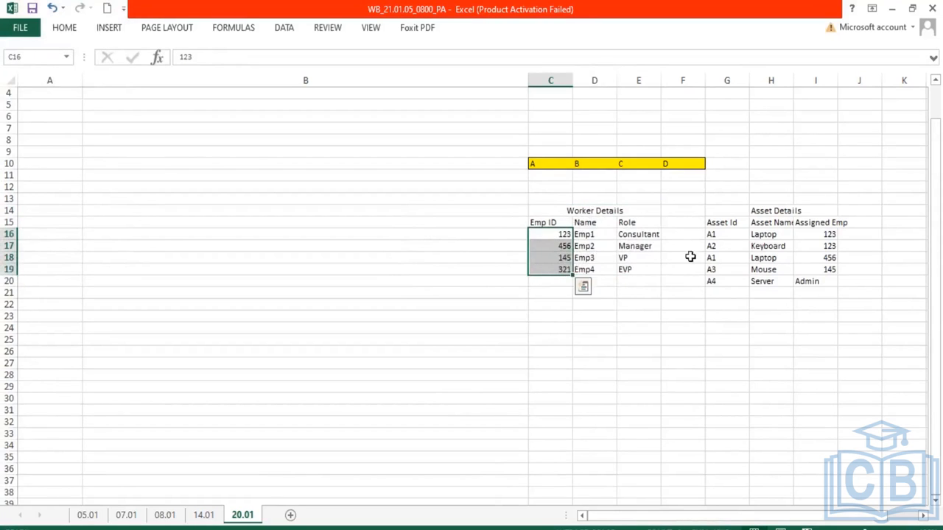
pyautogui.click(729, 223)
pyautogui.moveTo(816, 248); pyautogui.dragTo(835, 281)
pyautogui.moveTo(570, 210); pyautogui.dragTo(830, 280)
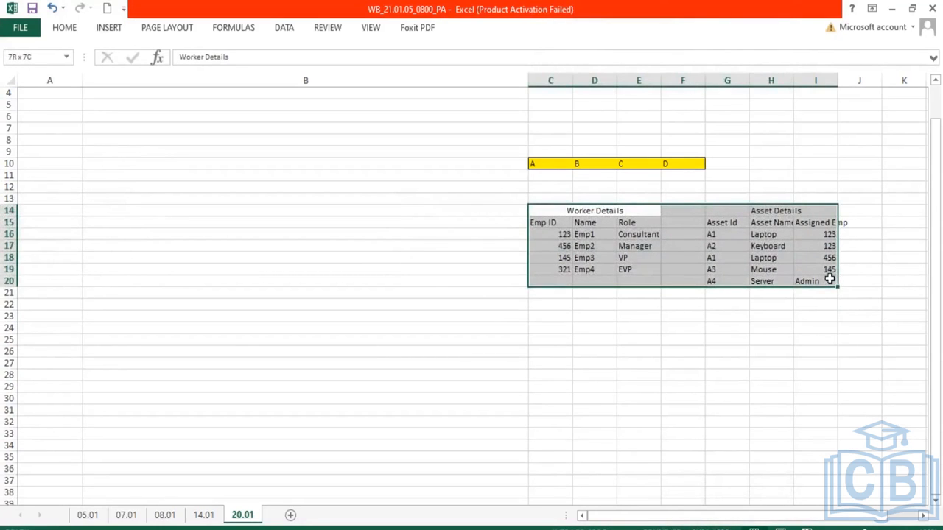
pyautogui.moveTo(830, 280); pyautogui.dragTo(830, 279)
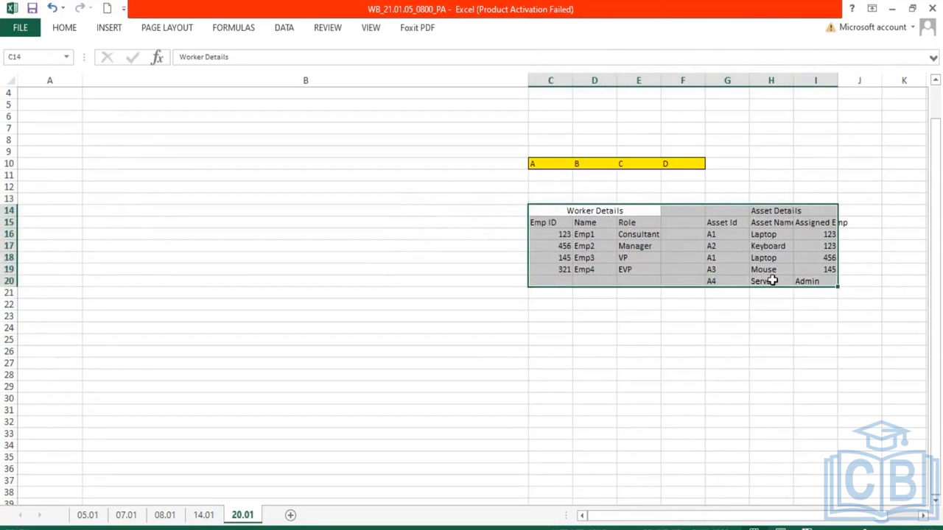
pyautogui.click(553, 223)
pyautogui.moveTo(560, 235); pyautogui.dragTo(562, 268)
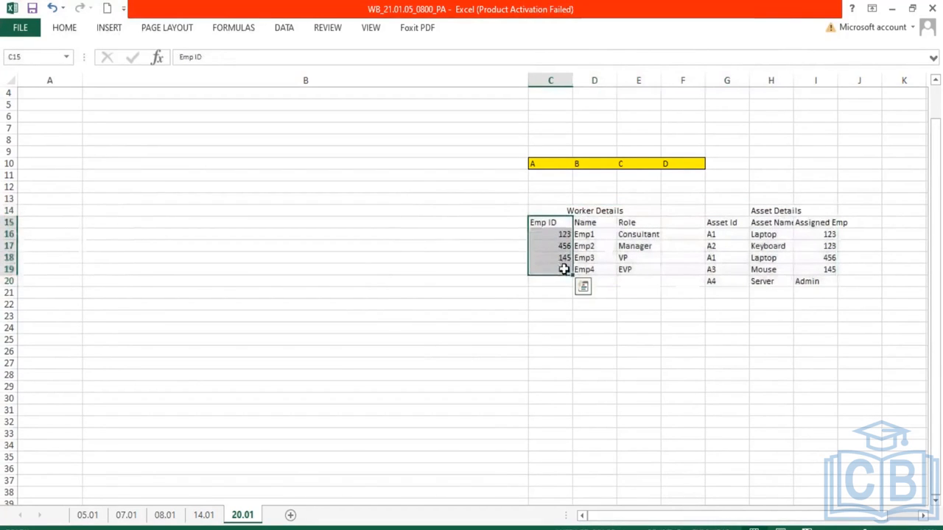
pyautogui.moveTo(558, 211); pyautogui.dragTo(640, 268)
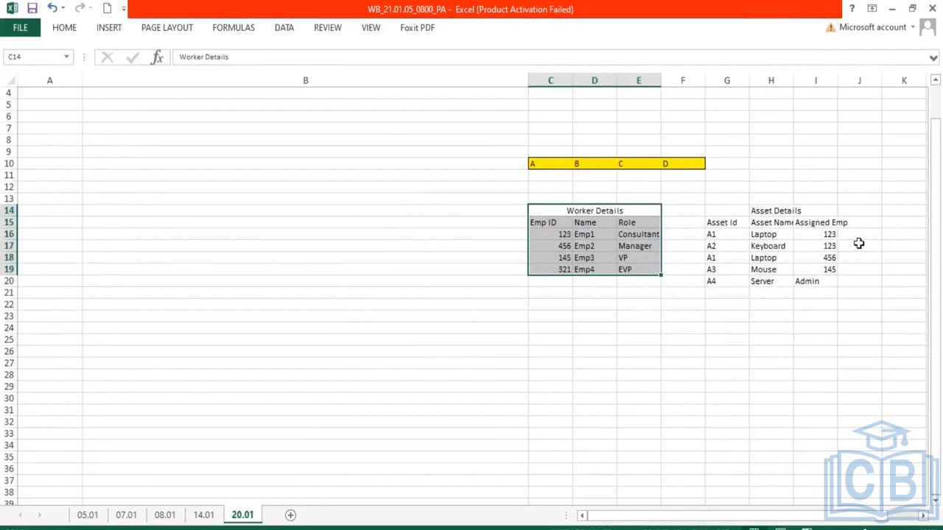
pyautogui.moveTo(829, 232); pyautogui.dragTo(829, 266)
pyautogui.moveTo(560, 219); pyautogui.dragTo(562, 266)
pyautogui.moveTo(825, 225); pyautogui.dragTo(833, 275)
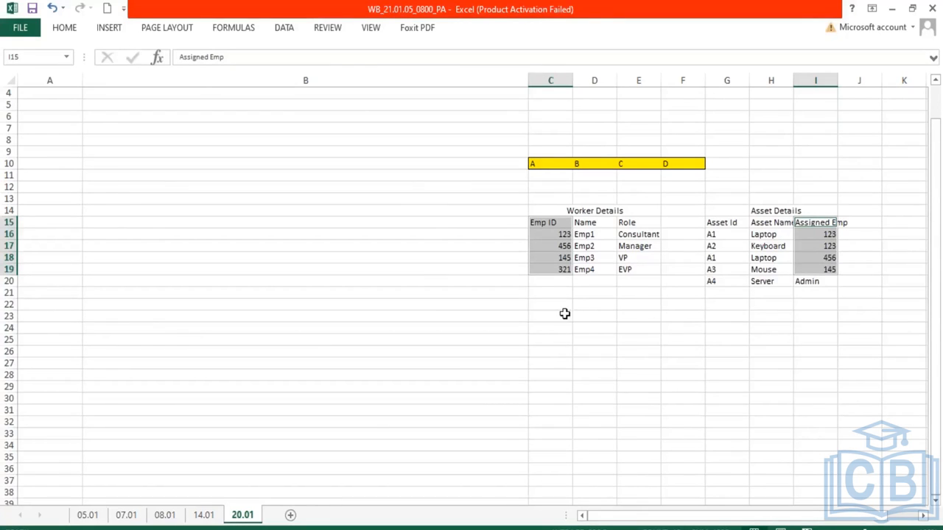
# Copy the worker headers and the asset headers side by side into row 23, starting at D23, for a joined table
pyautogui.moveTo(547, 226); pyautogui.dragTo(630, 231)
pyautogui.hotkey('ctrl', 'c')
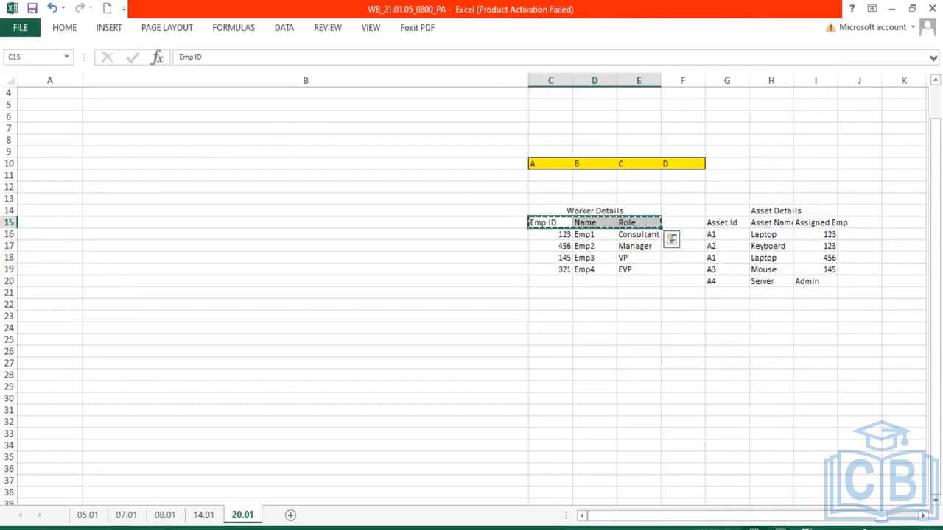
pyautogui.click(586, 317)
pyautogui.hotkey('ctrl', 'v')
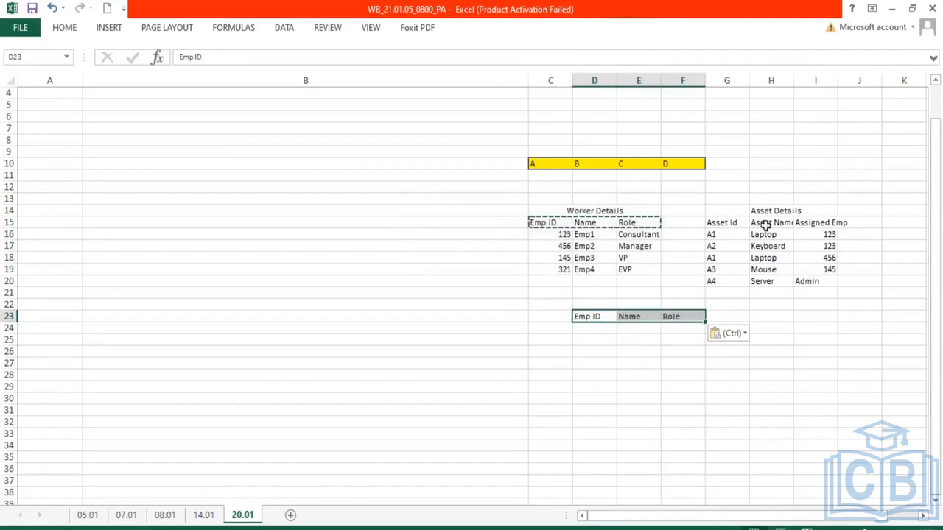
pyautogui.moveTo(715, 222); pyautogui.dragTo(816, 220)
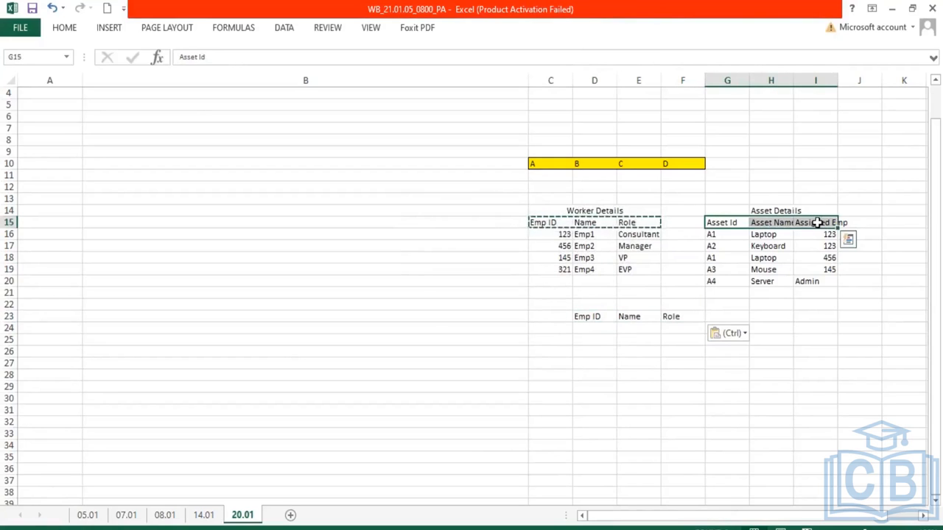
pyautogui.hotkey('ctrl', 'c')
pyautogui.click(730, 315)
pyautogui.hotkey('ctrl', 'v')
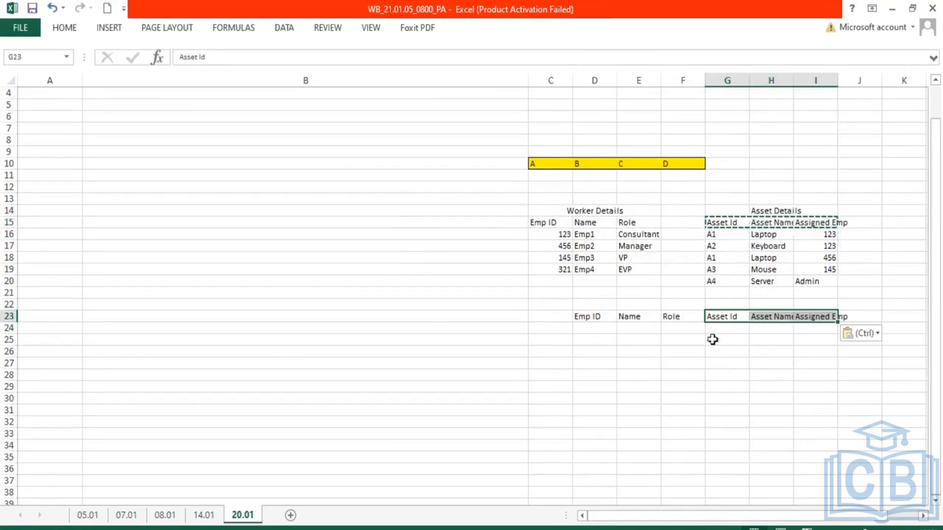
# Copy the Emp 123 worker row into row 24 beneath the joined headers
pyautogui.moveTo(558, 235); pyautogui.dragTo(631, 235)
pyautogui.hotkey('ctrl', 'c')
pyautogui.click(601, 328)
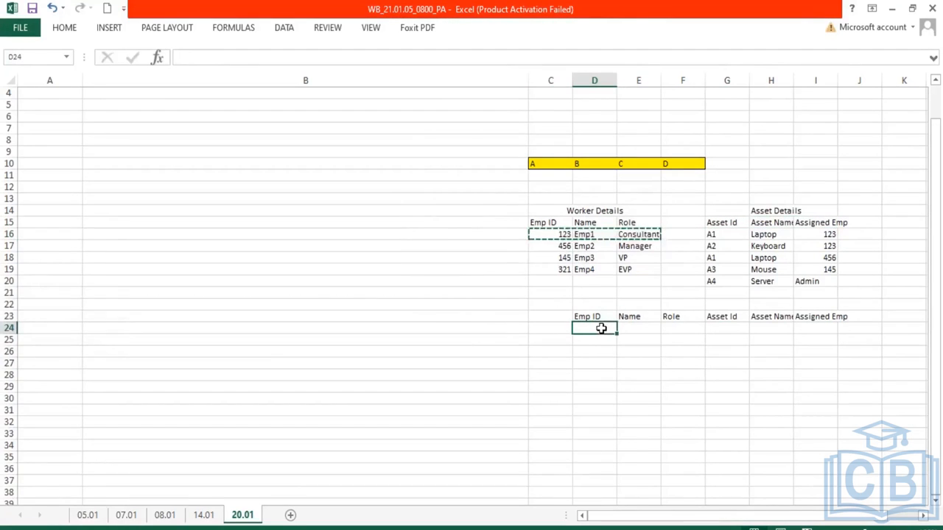
pyautogui.hotkey('ctrl', 'v')
pyautogui.click(604, 328)
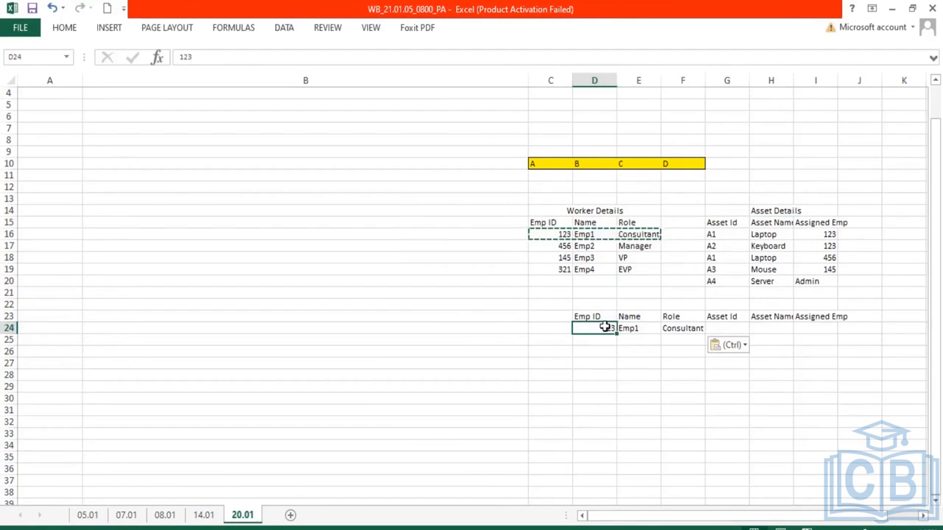
# Copy the A1 and A2 asset rows assigned to 123 into G24:I25 beside the worker data
pyautogui.click(831, 234)
pyautogui.moveTo(831, 234); pyautogui.dragTo(831, 243)
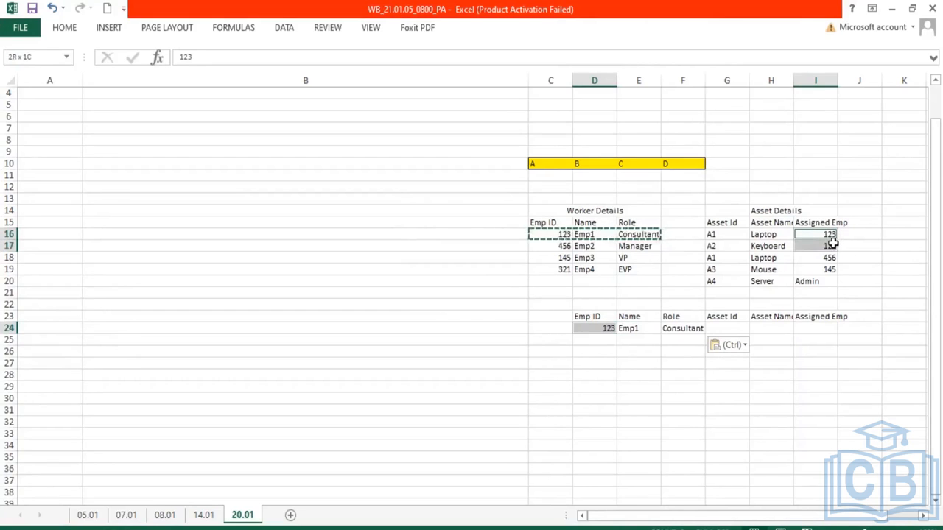
pyautogui.moveTo(718, 236); pyautogui.dragTo(820, 246)
pyautogui.hotkey('ctrl', 'c')
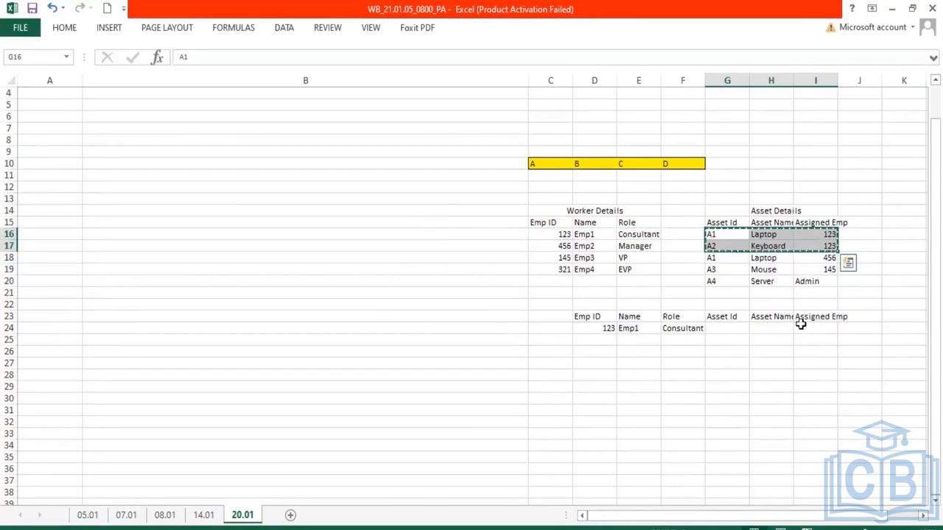
pyautogui.click(730, 328)
pyautogui.hotkey('ctrl', 'v')
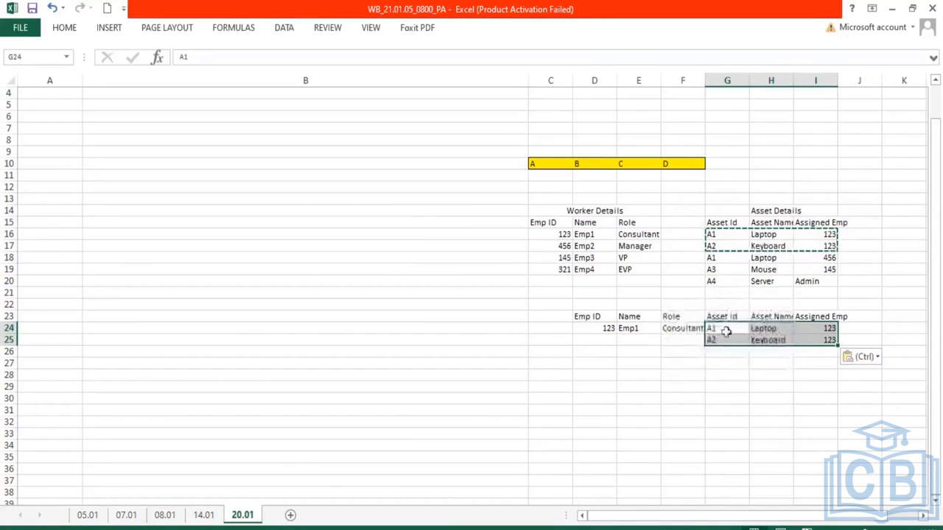
pyautogui.moveTo(716, 340); pyautogui.dragTo(819, 338)
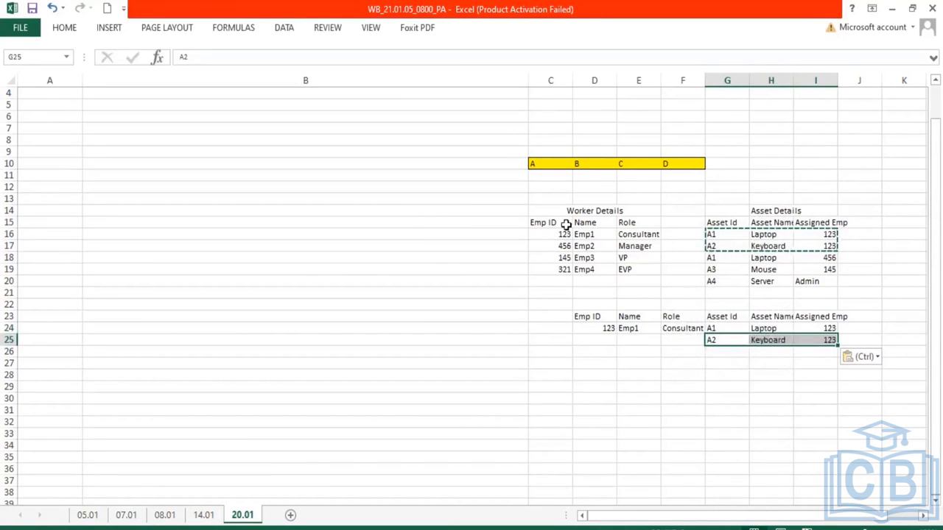
# Duplicate the Emp 123 worker row into row 25 so it pairs with the A2 asset
pyautogui.moveTo(588, 332); pyautogui.dragTo(694, 330)
pyautogui.hotkey('ctrl', 'c')
pyautogui.click(593, 343)
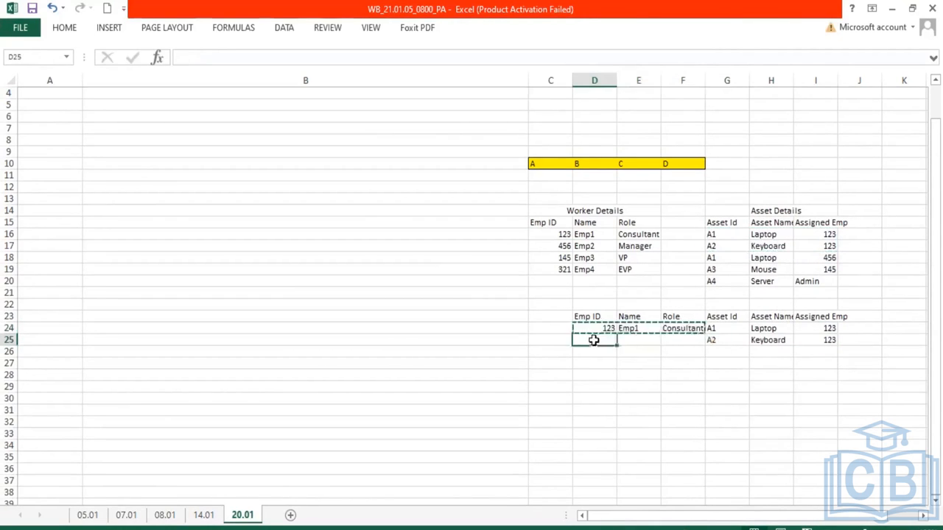
pyautogui.hotkey('ctrl', 'v')
pyautogui.click(641, 375)
pyautogui.click(604, 328)
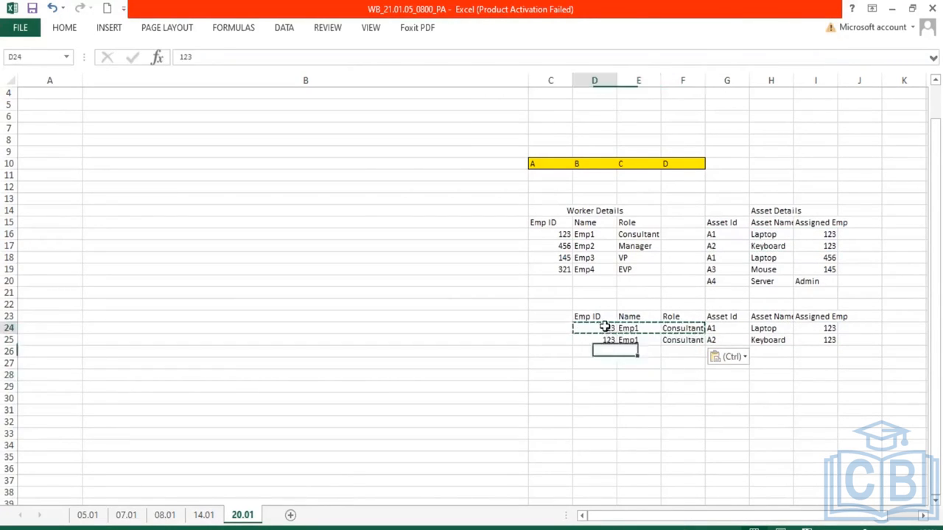
pyautogui.moveTo(604, 333); pyautogui.dragTo(605, 335)
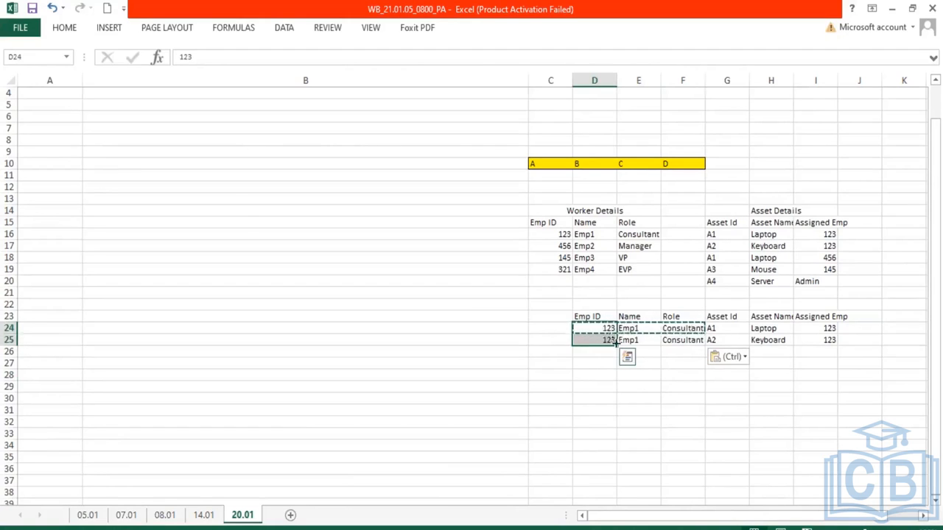
pyautogui.moveTo(635, 329); pyautogui.dragTo(725, 340)
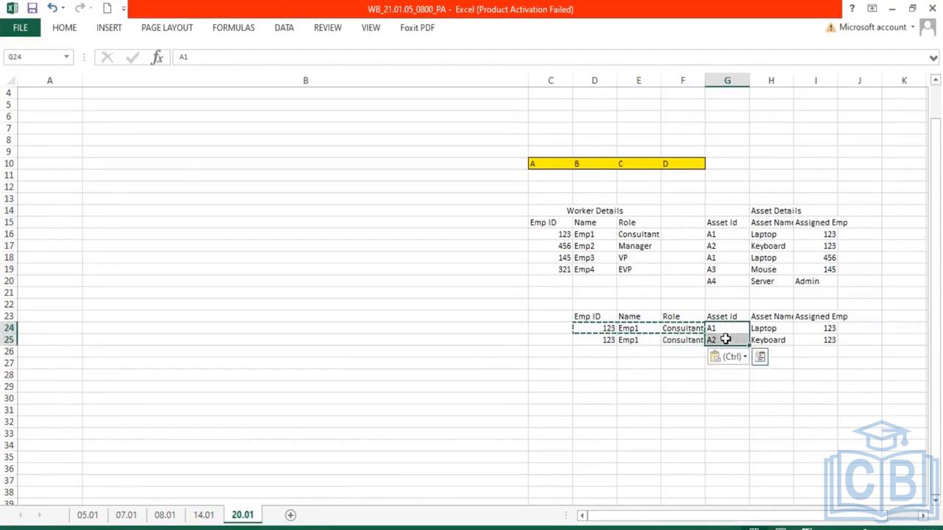
pyautogui.click(724, 328)
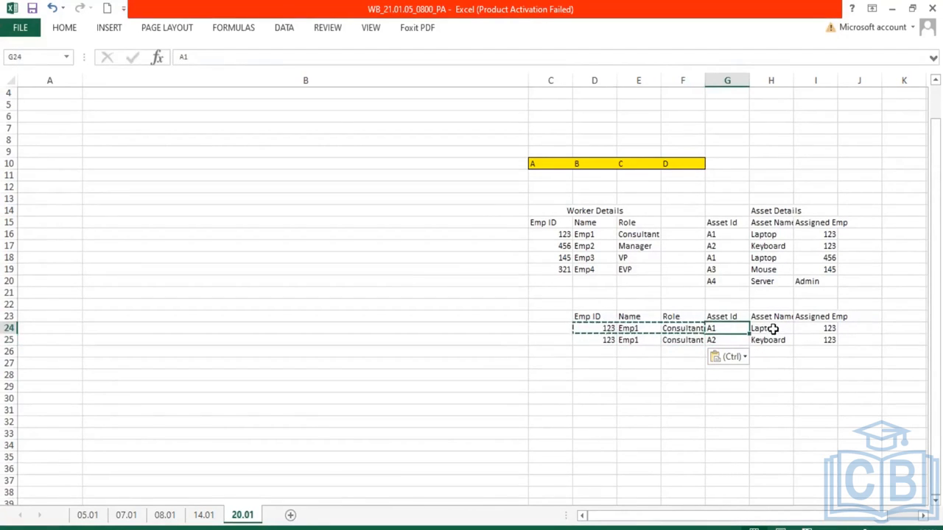
pyautogui.click(772, 330)
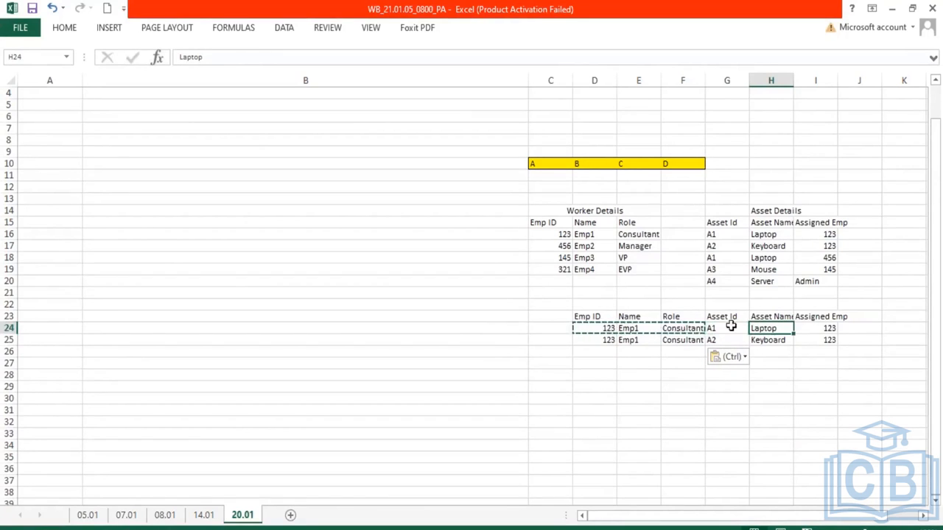
# Add the Emp 456 worker row and its A1 Laptop asset row into row 26 of the joined table
pyautogui.moveTo(554, 248); pyautogui.dragTo(635, 248)
pyautogui.hotkey('ctrl', 'c')
pyautogui.click(600, 351)
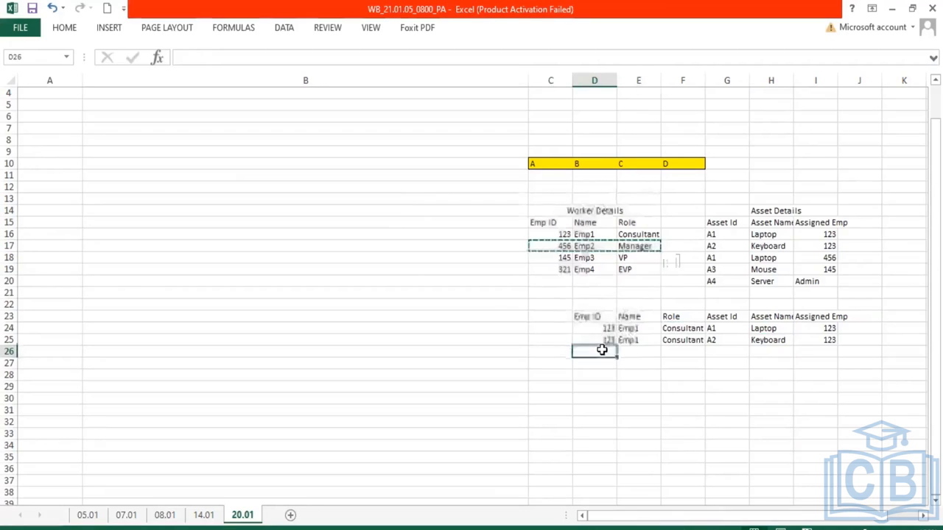
pyautogui.hotkey('ctrl', 'v')
pyautogui.moveTo(716, 258); pyautogui.dragTo(840, 258)
pyautogui.hotkey('ctrl', 'c')
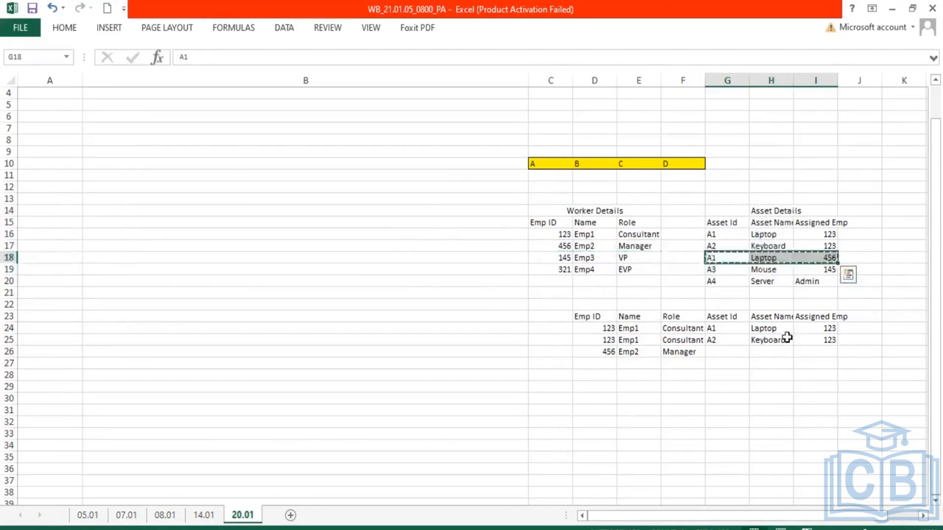
pyautogui.click(725, 352)
pyautogui.hotkey('ctrl', 'v')
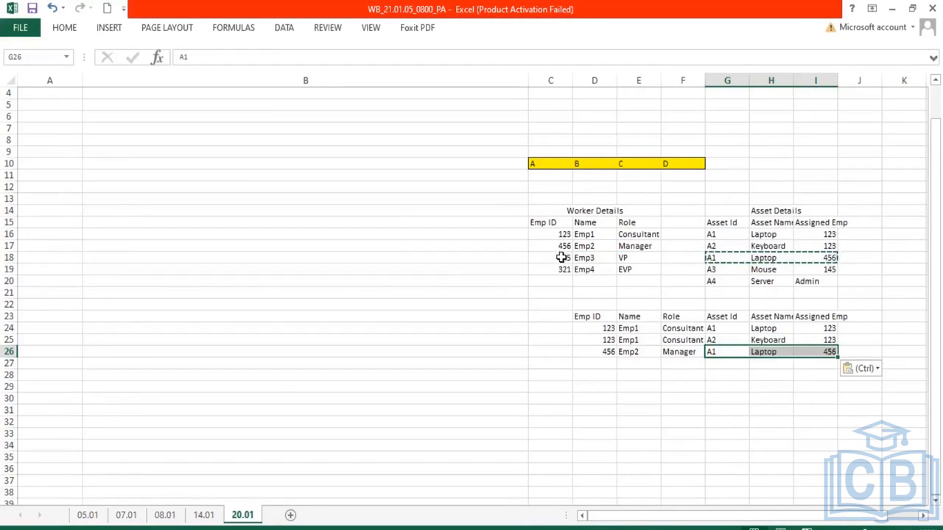
# Add the Emp 145 worker row and its A3 Mouse asset row into row 27 of the joined table
pyautogui.moveTo(560, 257); pyautogui.dragTo(626, 257)
pyautogui.hotkey('ctrl', 'c')
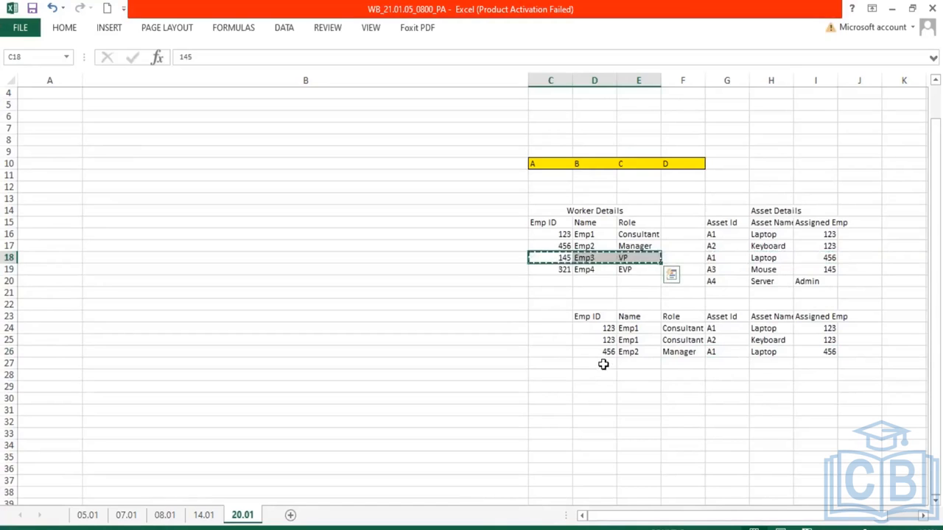
pyautogui.click(603, 364)
pyautogui.hotkey('ctrl', 'v')
pyautogui.moveTo(720, 269); pyautogui.dragTo(831, 273)
pyautogui.hotkey('ctrl', 'c')
pyautogui.click(737, 363)
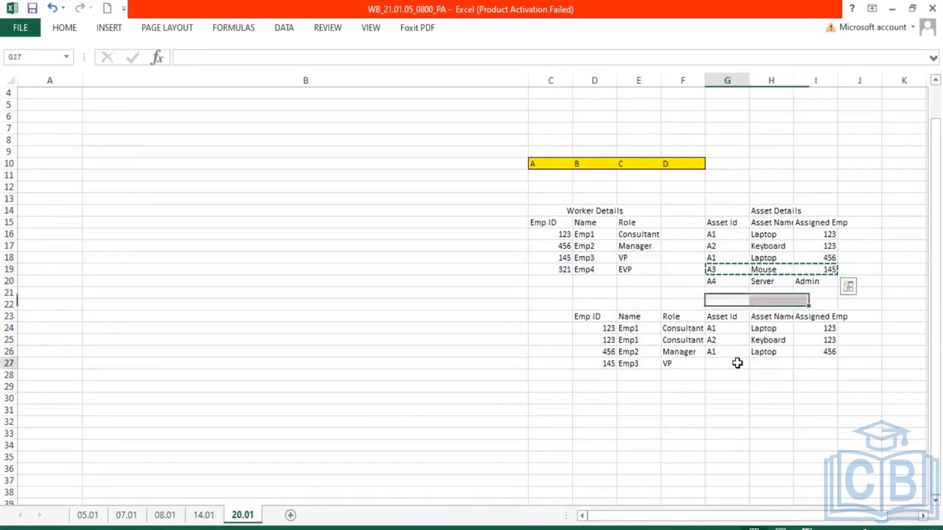
pyautogui.hotkey('ctrl', 'v')
# Color the unmatched Emp 321 worker row's text red in the Worker Details table
pyautogui.click(739, 422)
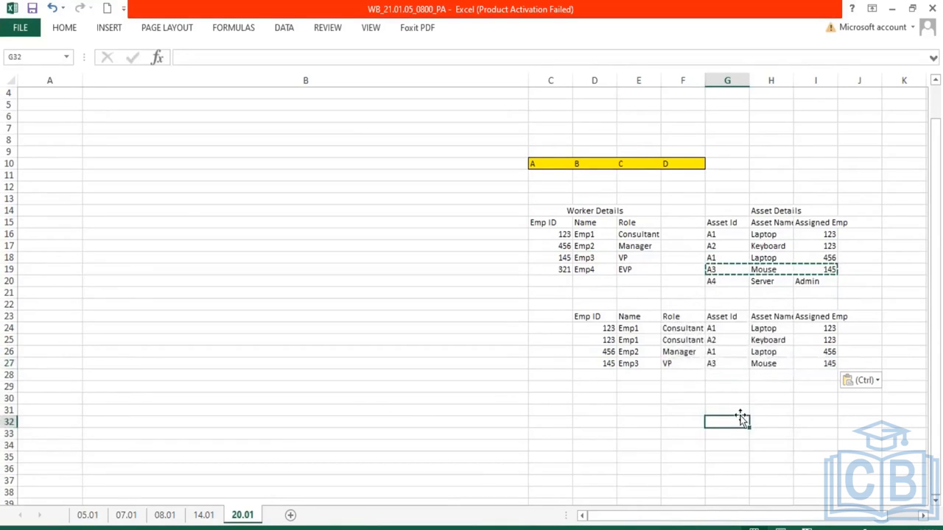
pyautogui.moveTo(558, 269); pyautogui.dragTo(601, 280)
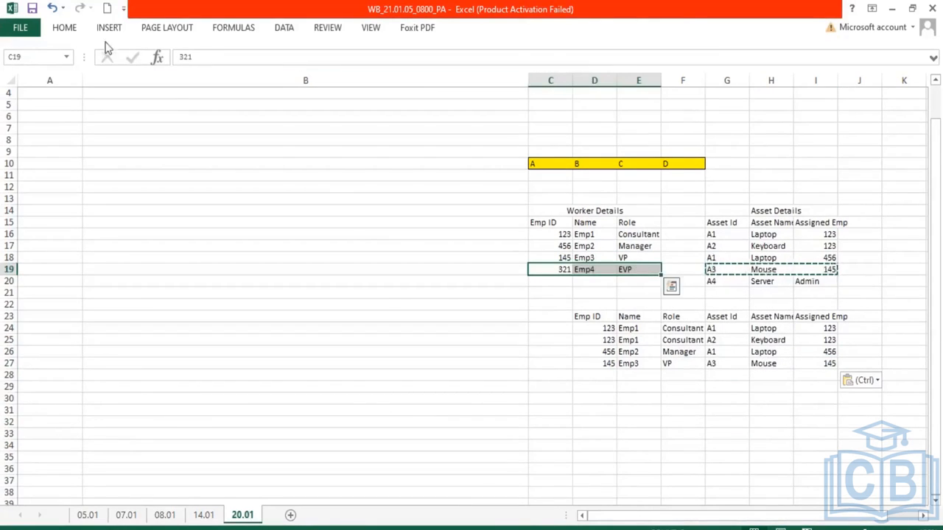
pyautogui.click(64, 27)
pyautogui.click(233, 75)
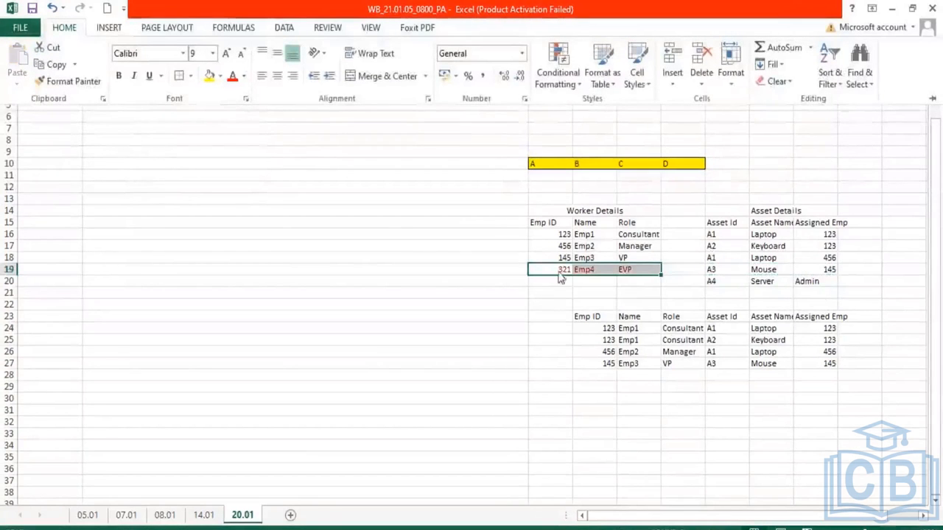
# Color the unmatched A4 Server asset row's text red in the Asset Details table
pyautogui.click(831, 282)
pyautogui.click(831, 282)
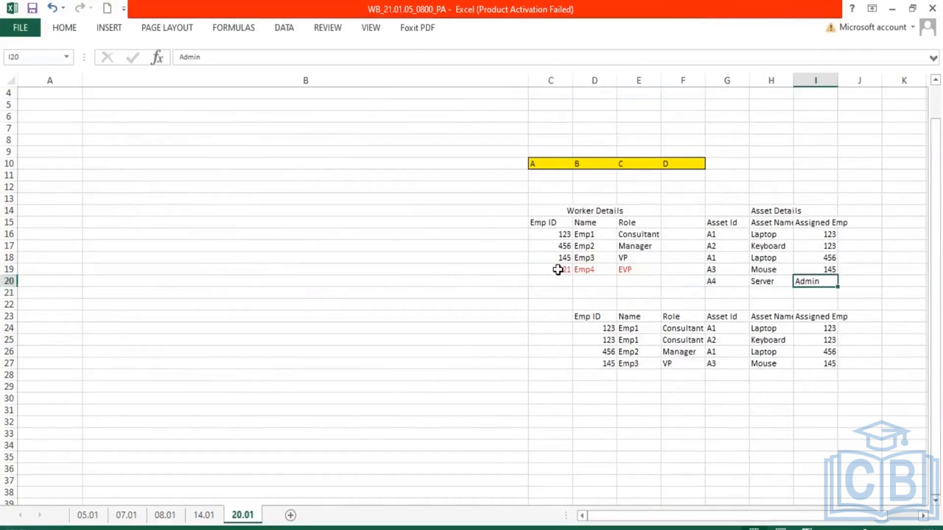
pyautogui.moveTo(821, 281); pyautogui.dragTo(725, 281)
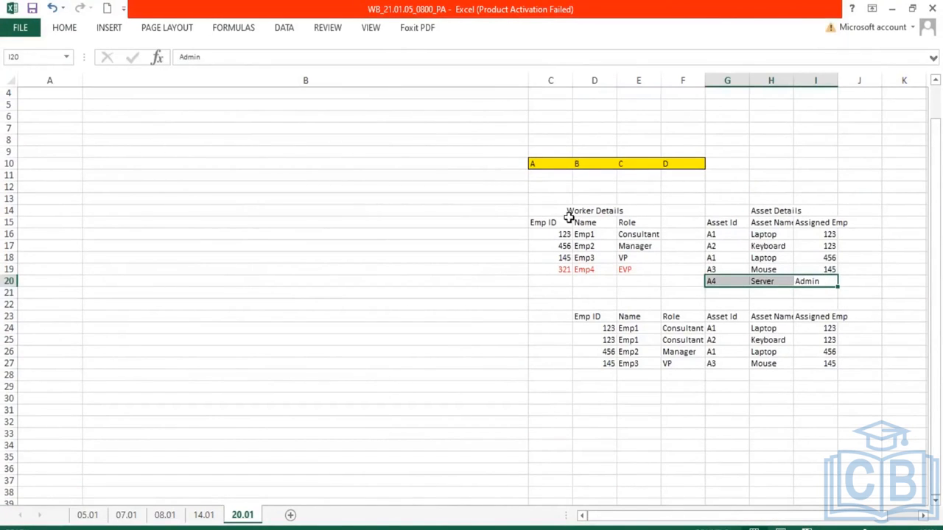
pyautogui.click(66, 30)
pyautogui.click(234, 78)
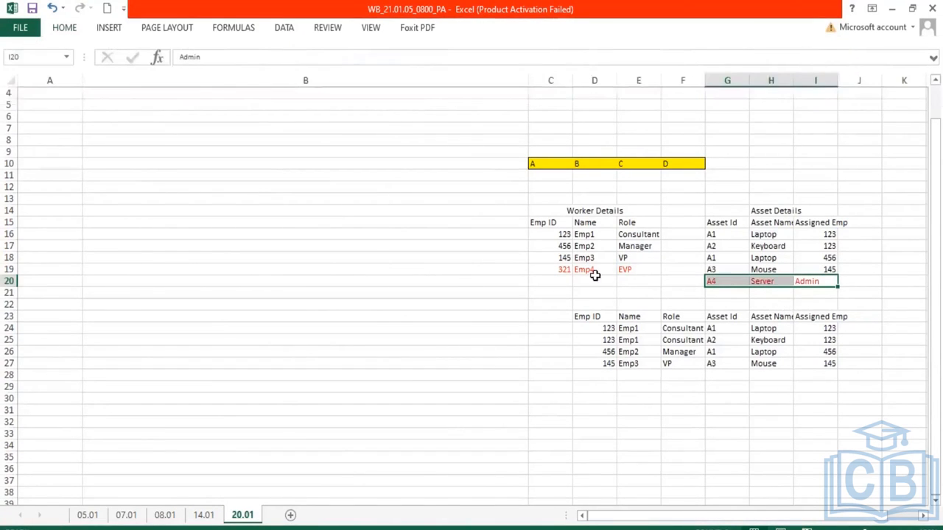
# Fill the joined table's Assigned Emp column, I23:I27, with yellow
pyautogui.moveTo(576, 272); pyautogui.dragTo(631, 270)
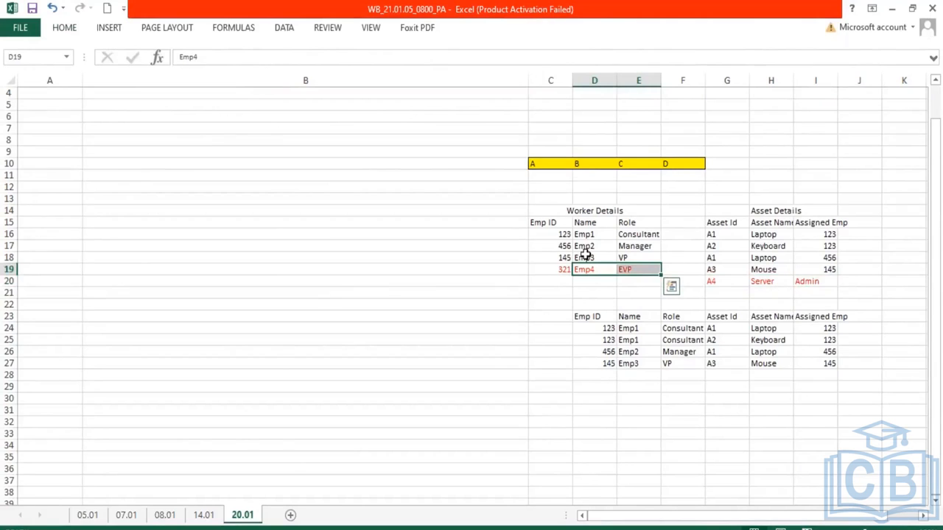
pyautogui.moveTo(551, 233); pyautogui.dragTo(635, 257)
pyautogui.moveTo(713, 235); pyautogui.dragTo(860, 269)
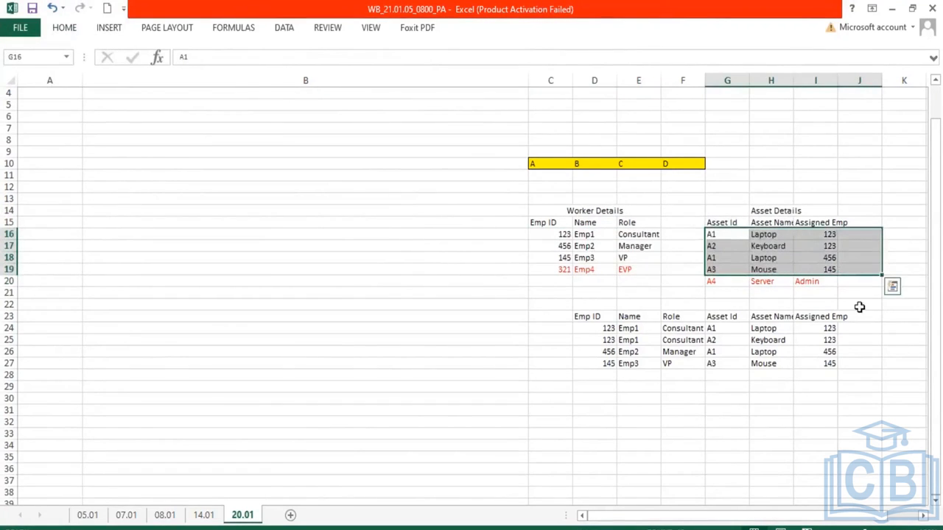
pyautogui.click(859, 303)
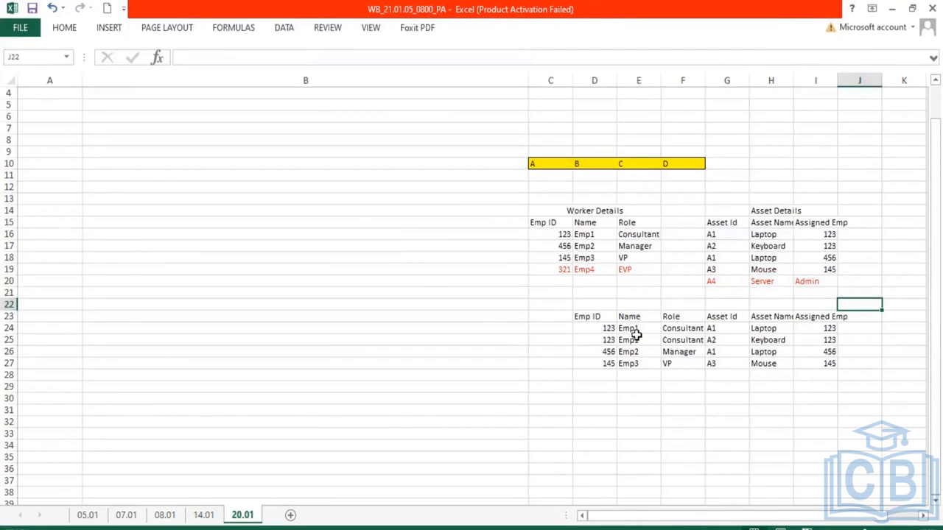
pyautogui.moveTo(604, 319); pyautogui.dragTo(607, 366)
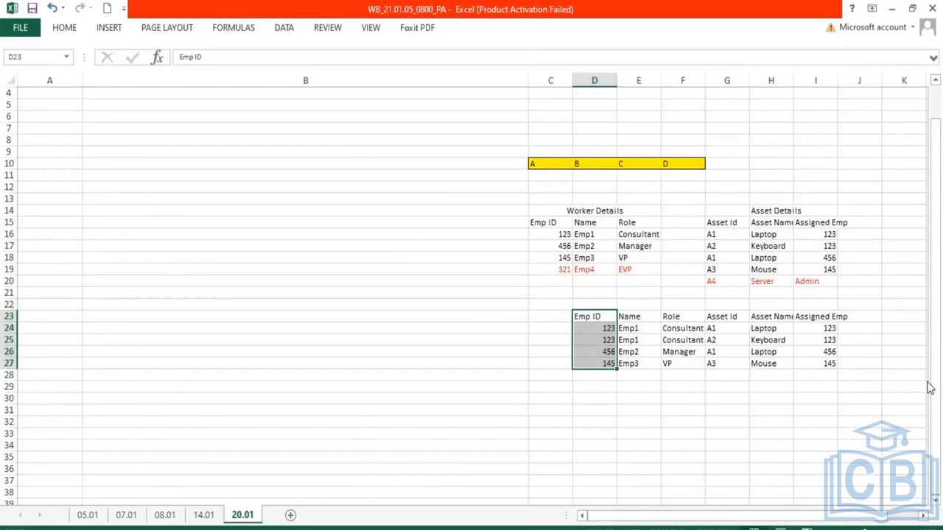
pyautogui.moveTo(817, 320); pyautogui.dragTo(839, 378)
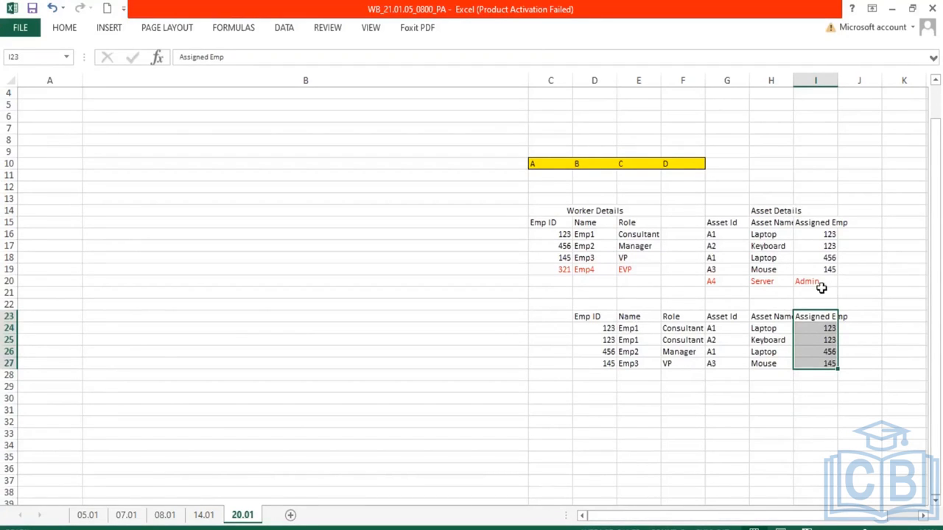
pyautogui.click(53, 27)
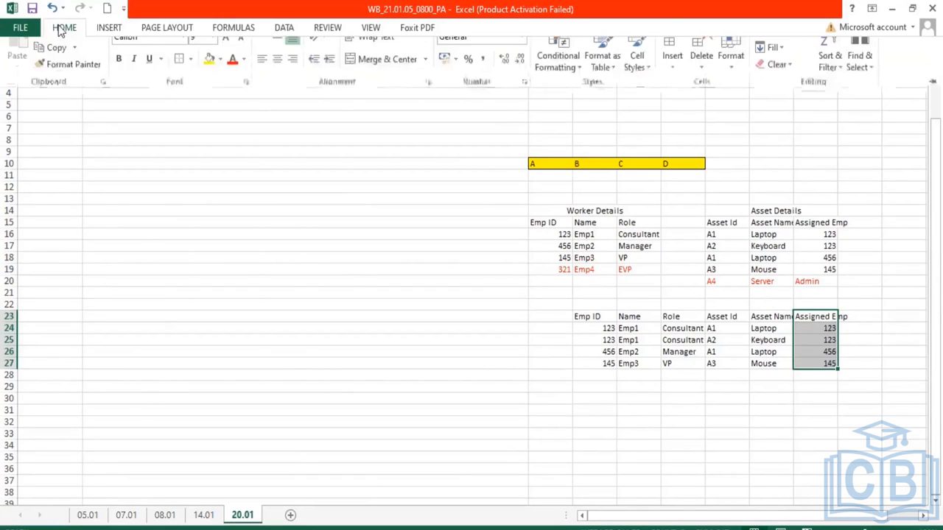
pyautogui.click(209, 78)
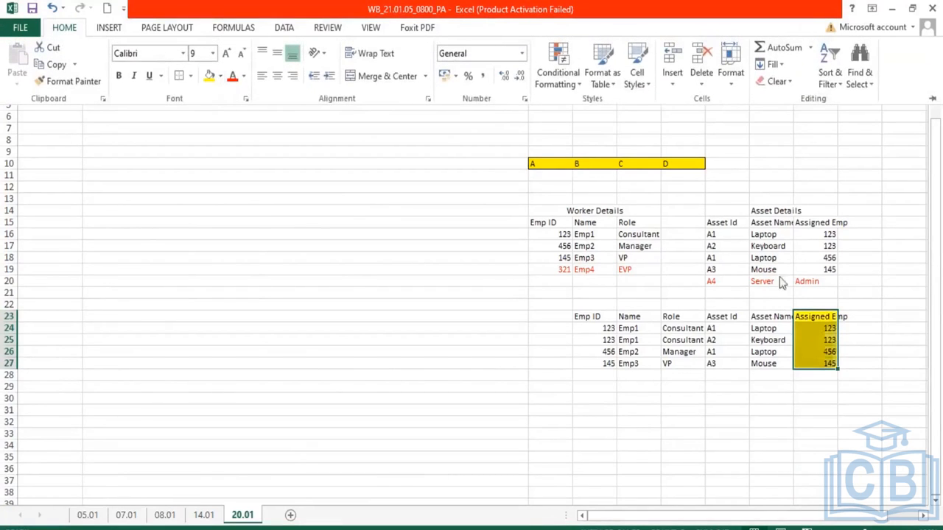
# Label the joined table by entering Join in cell F22 above it
pyautogui.click(833, 328)
pyautogui.moveTo(829, 329); pyautogui.dragTo(822, 360)
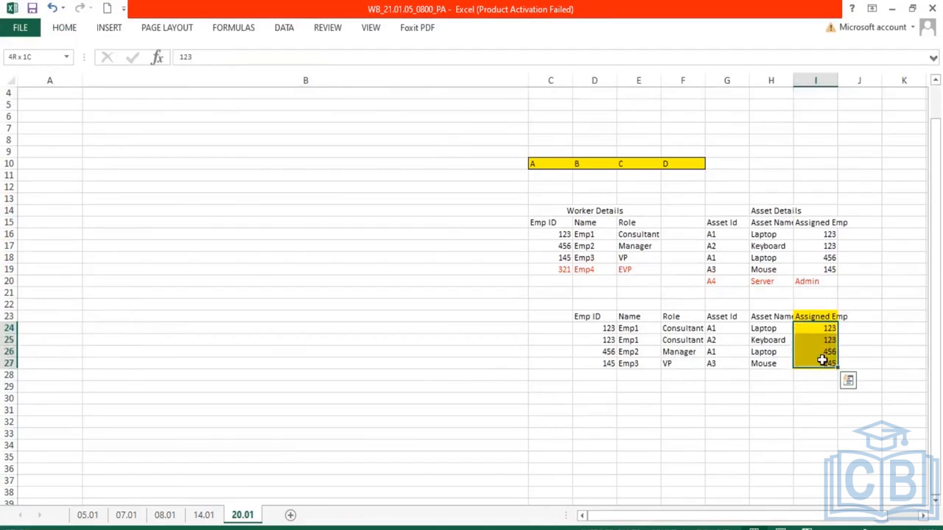
pyautogui.moveTo(592, 330); pyautogui.dragTo(600, 361)
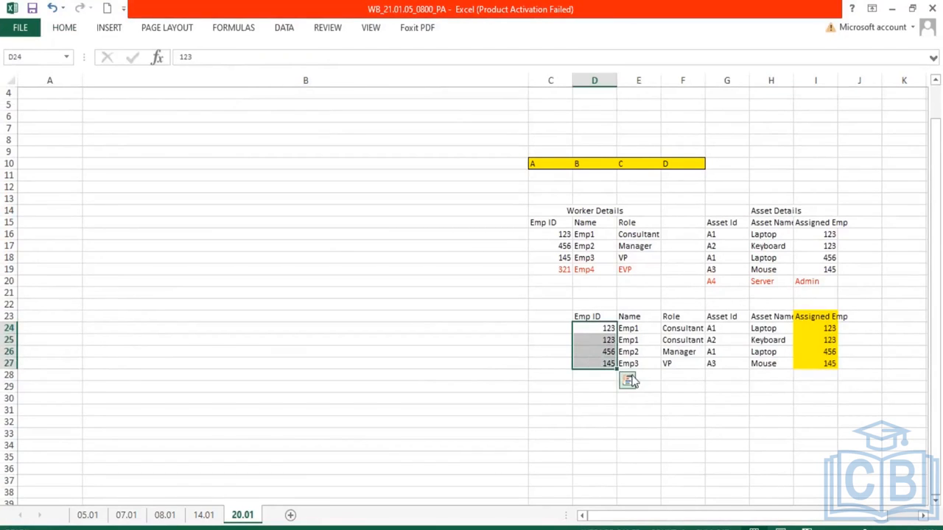
pyautogui.moveTo(584, 317); pyautogui.dragTo(772, 360)
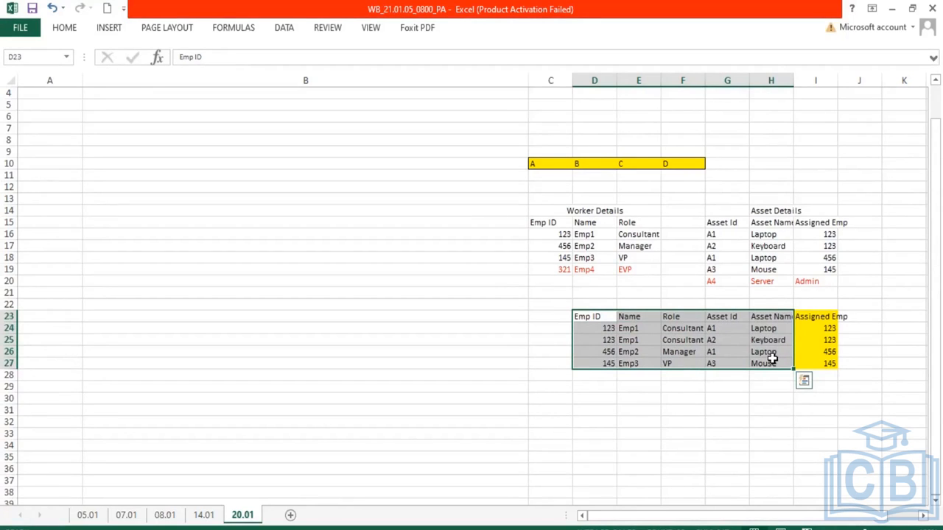
pyautogui.moveTo(550, 209); pyautogui.dragTo(818, 283)
pyautogui.click(693, 302)
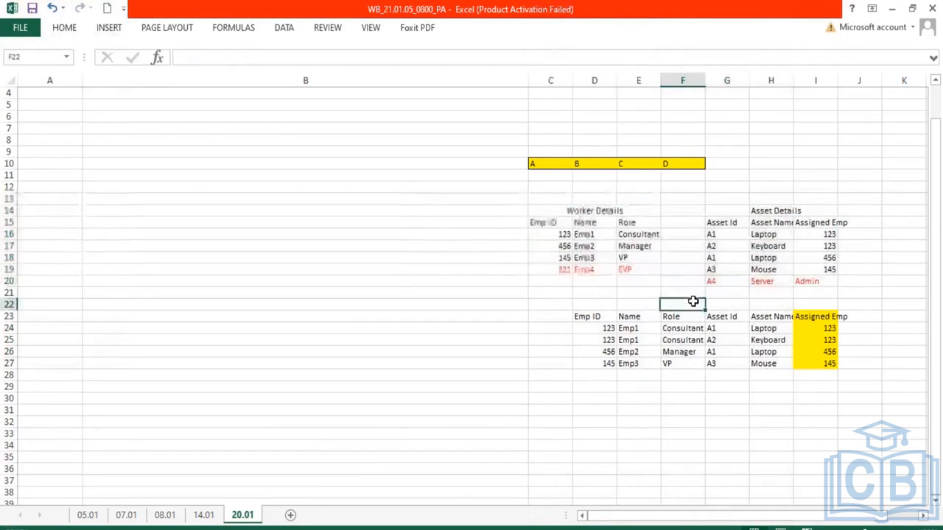
pyautogui.write('Join')
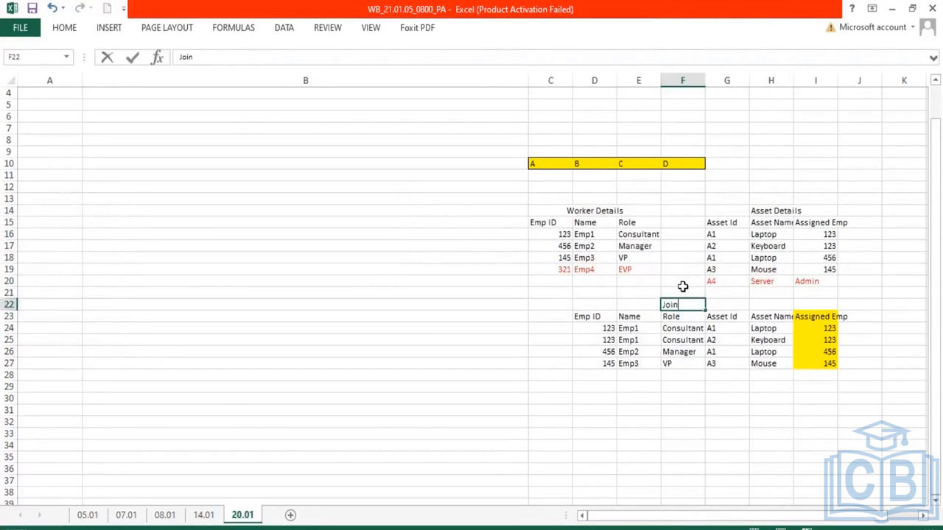
pyautogui.press('Return')
# Compare the worker and asset source tables with the fields of the Workday Prism dataset view
pyautogui.moveTo(543, 213); pyautogui.dragTo(641, 269)
pyautogui.moveTo(734, 218); pyautogui.dragTo(829, 271)
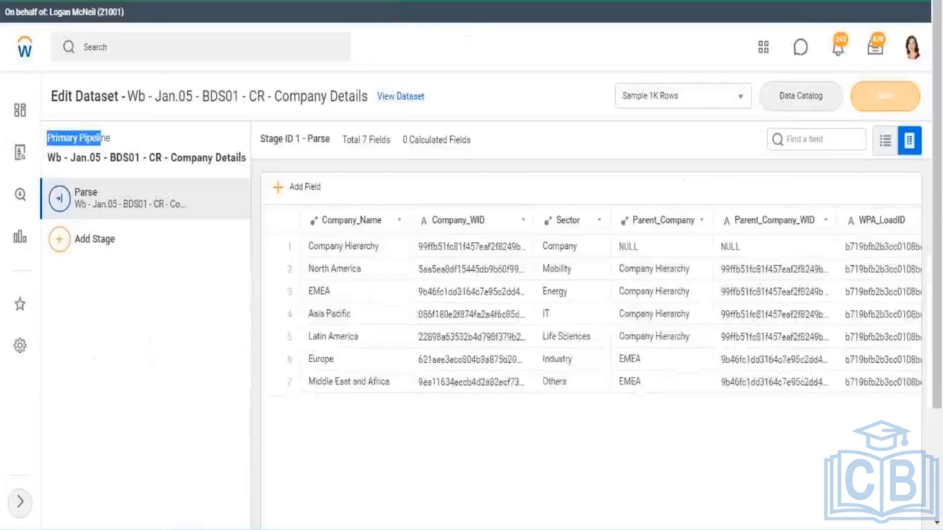
pyautogui.moveTo(110, 137); pyautogui.dragTo(358, 102)
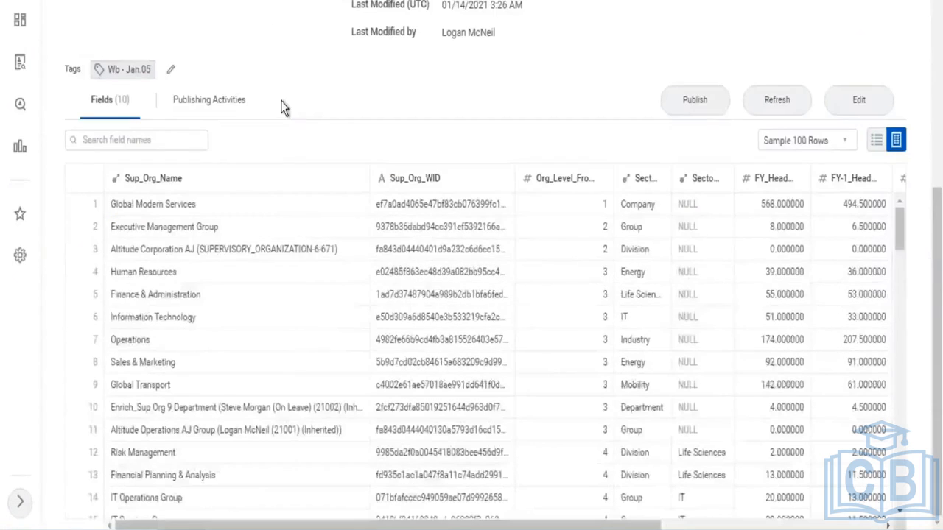
pyautogui.scroll(5, 259, 92)
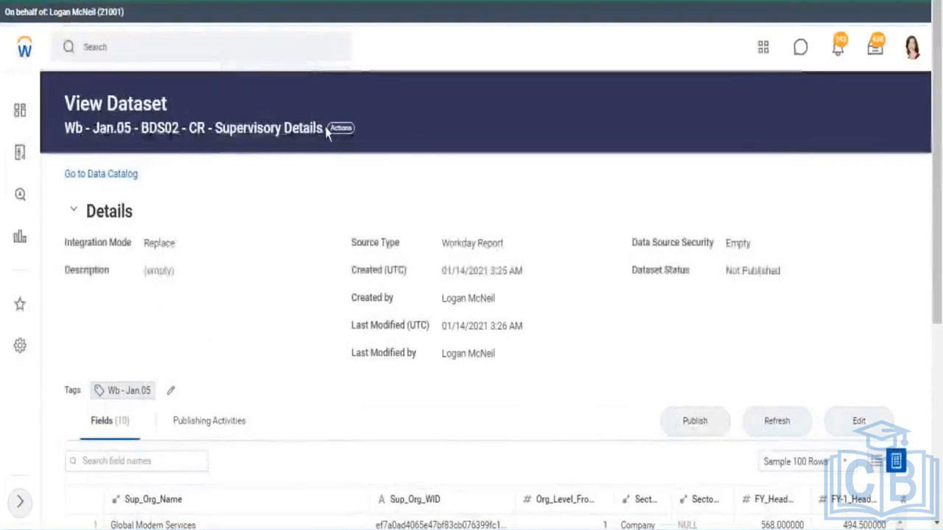
pyautogui.scroll(-3, 617, 108)
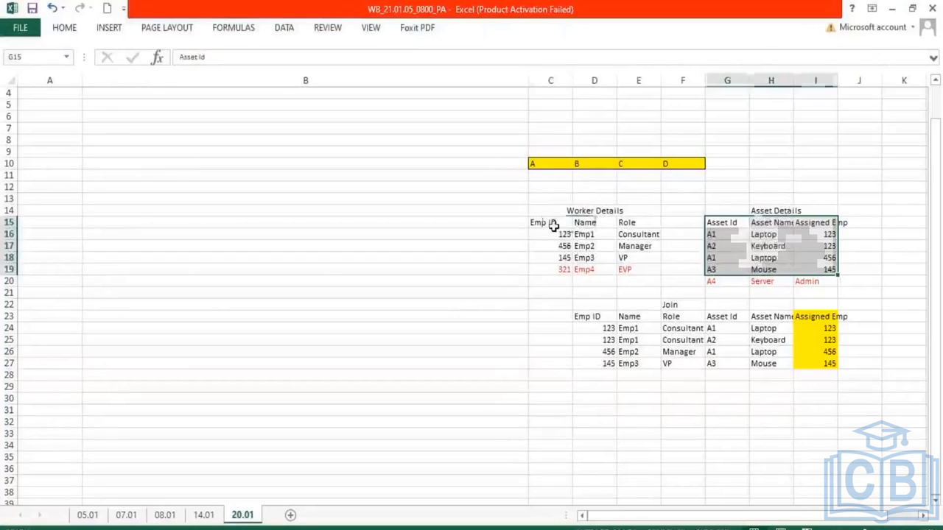
pyautogui.moveTo(549, 224); pyautogui.dragTo(556, 269)
pyautogui.moveTo(822, 223); pyautogui.dragTo(824, 272)
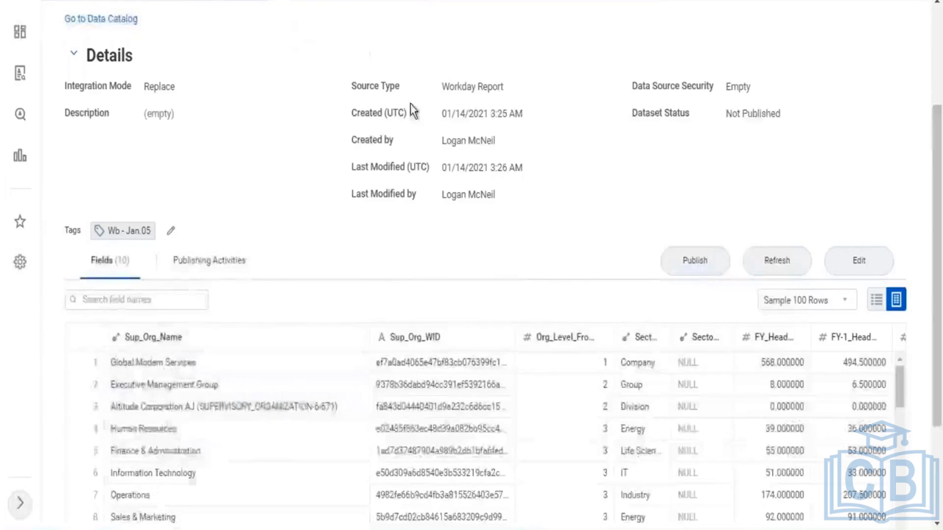
pyautogui.scroll(-1, 471, 109)
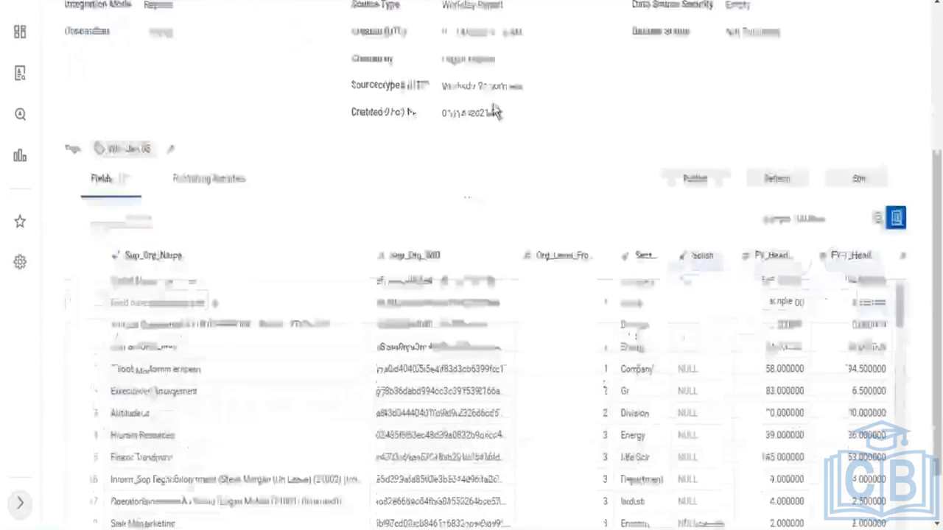
pyautogui.scroll(-1, 493, 109)
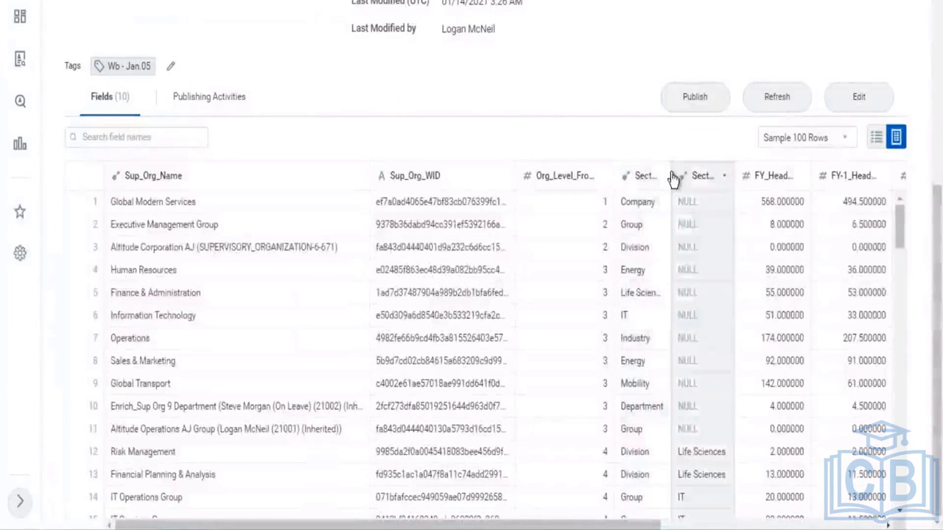
pyautogui.moveTo(670, 177); pyautogui.dragTo(695, 177)
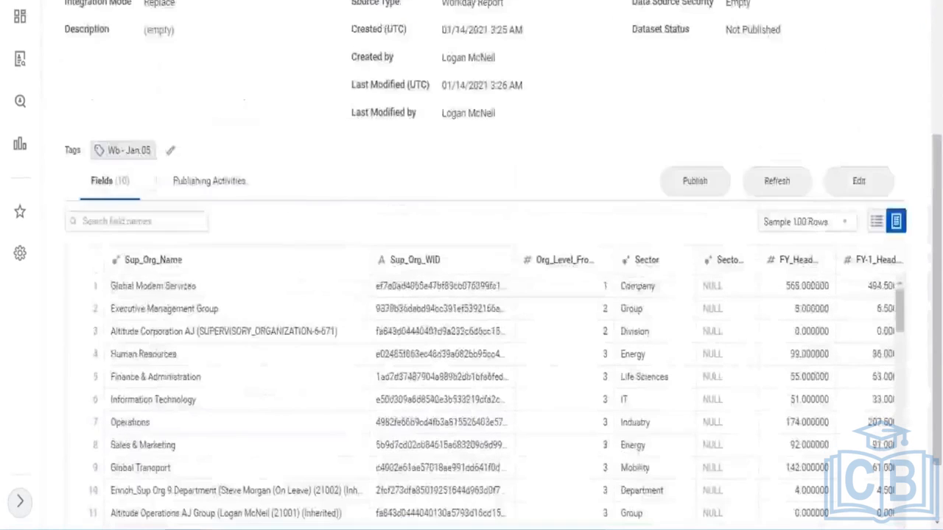
pyautogui.scroll(1, 471, 295)
pyautogui.scroll(1, 472, 294)
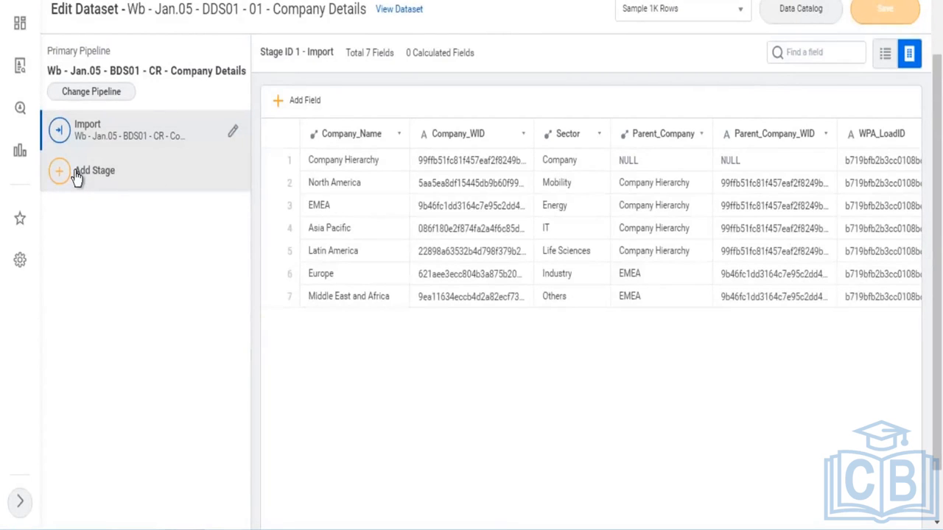
# Add a Join stage after Import in the Company Details dataset pipeline
pyautogui.click(76, 175)
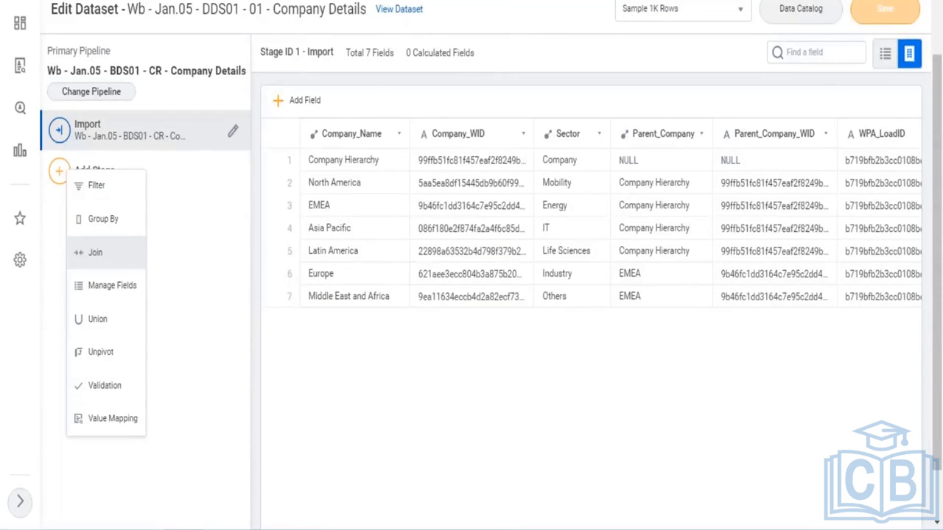
pyautogui.click(95, 251)
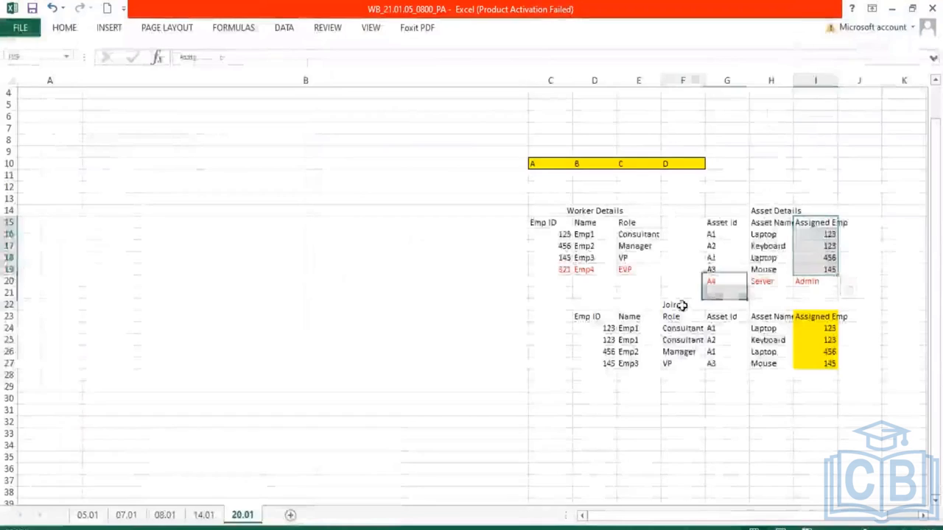
# Select the Worker and Asset Details source tables together
pyautogui.moveTo(552, 210); pyautogui.dragTo(829, 295)
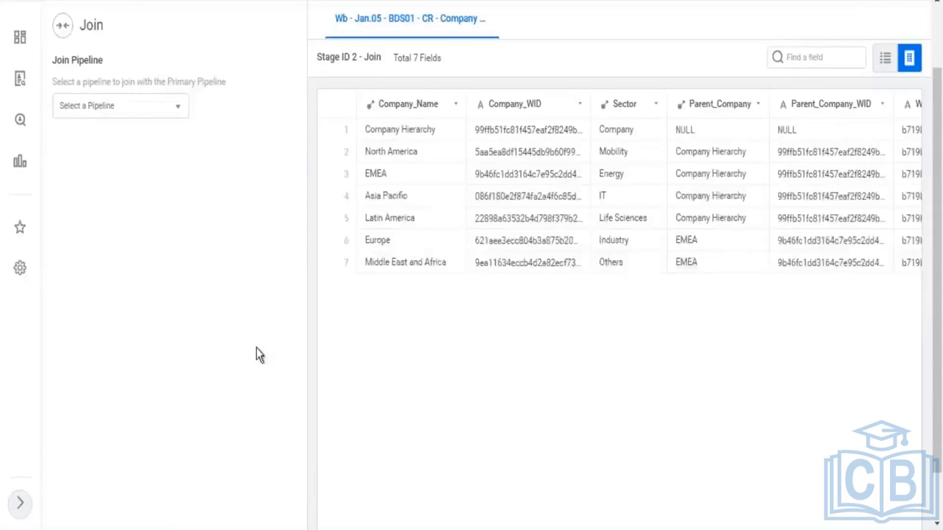
# Review the notes on pipelines and stages in the Derived Datasets sheet
pyautogui.scroll(2, 273, 354)
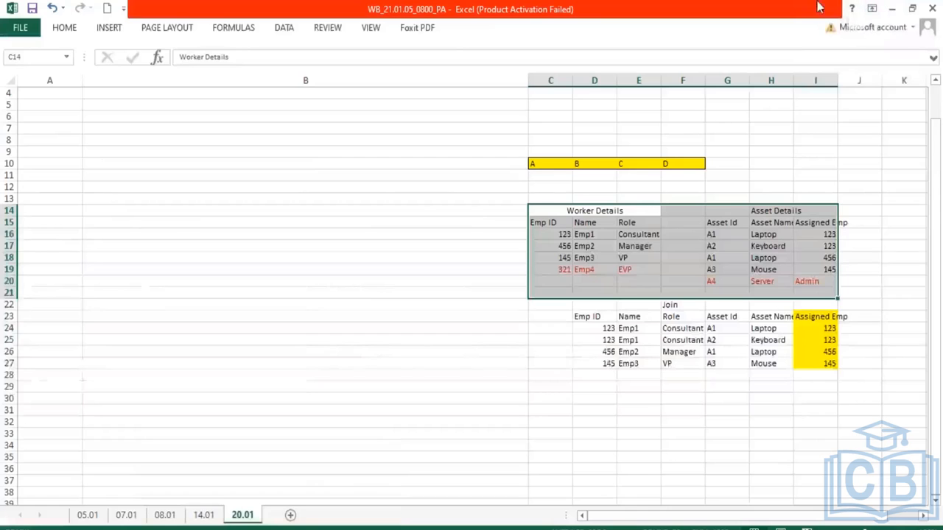
pyautogui.scroll(5, 221, 299)
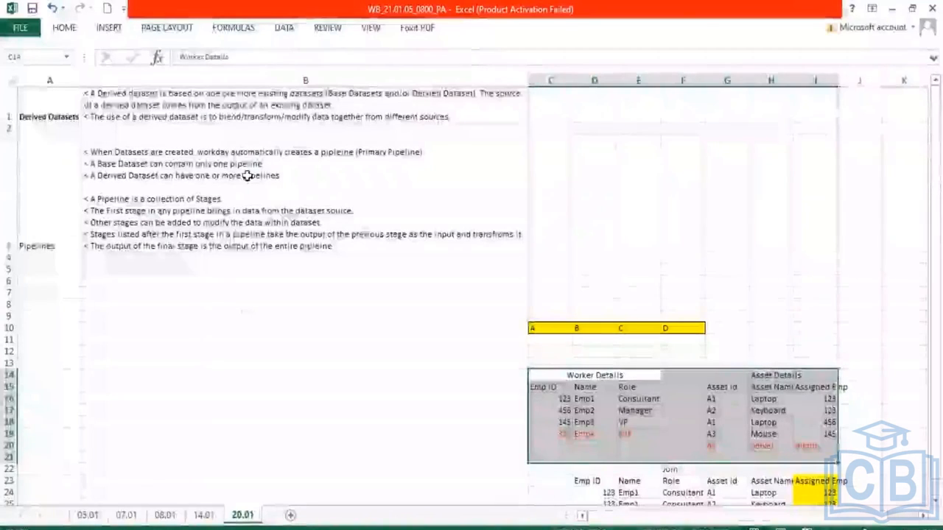
pyautogui.click(245, 166)
pyautogui.doubleClick(236, 164)
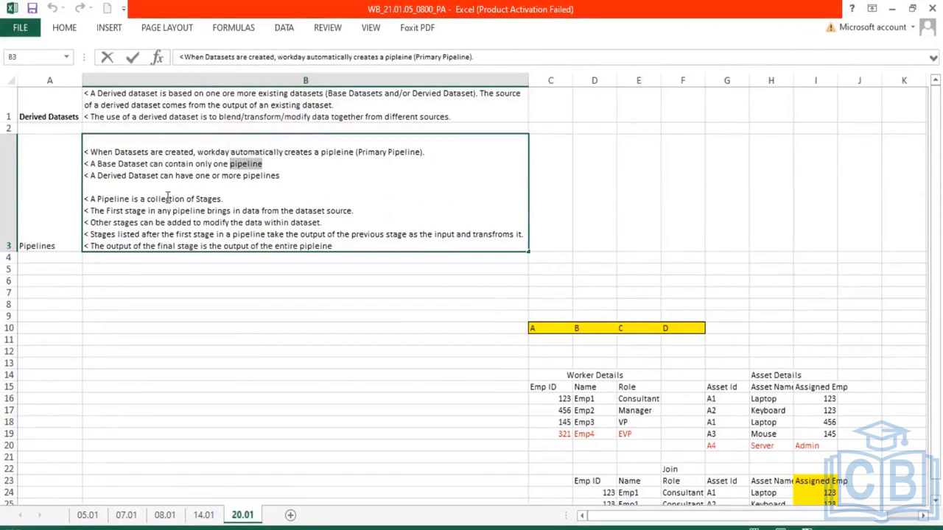
pyautogui.moveTo(355, 211); pyautogui.dragTo(84, 197)
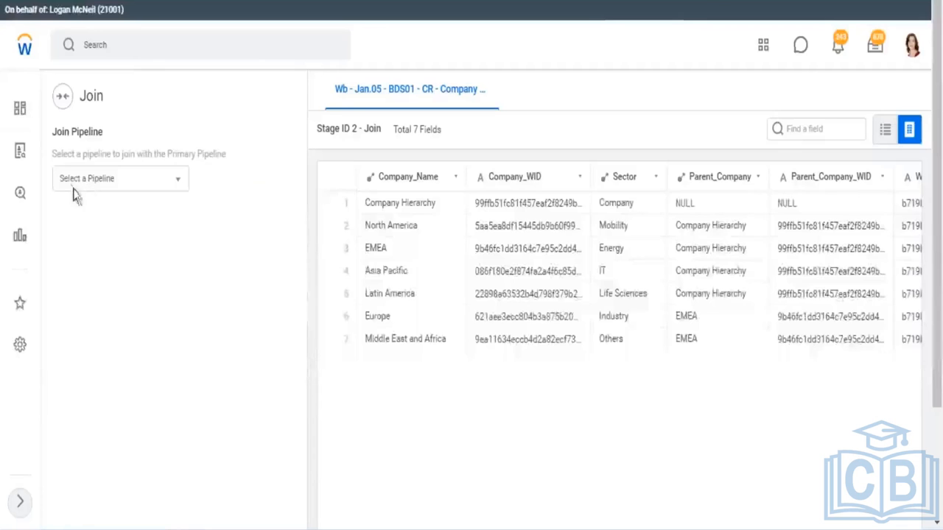
# Add the Wb - Jan.05 - BDS02 - CR - Supervisory Details dataset as the pipeline to join with the primary pipeline
pyautogui.click(177, 181)
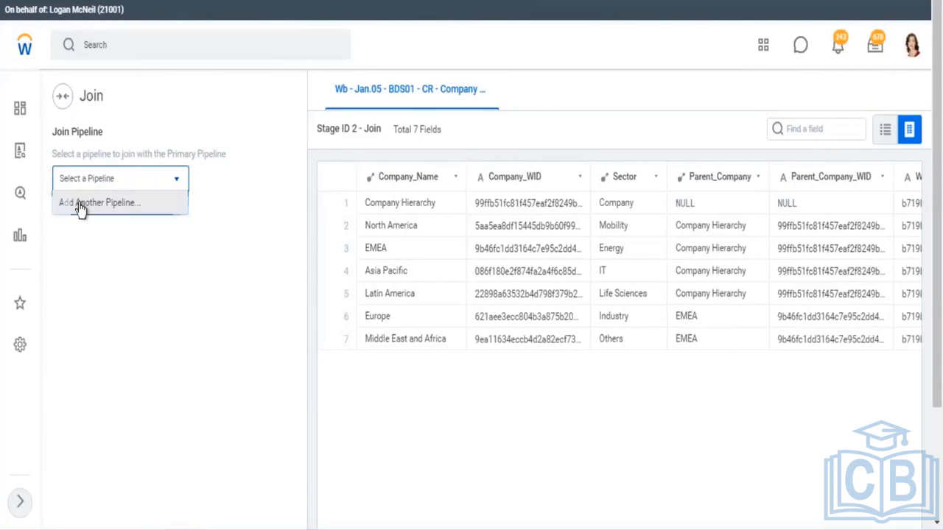
pyautogui.click(81, 208)
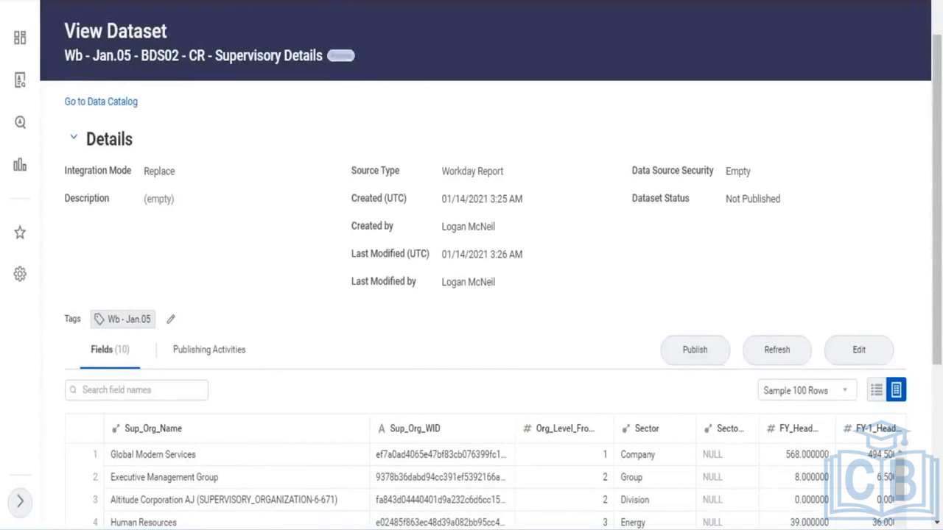
pyautogui.click(340, 55)
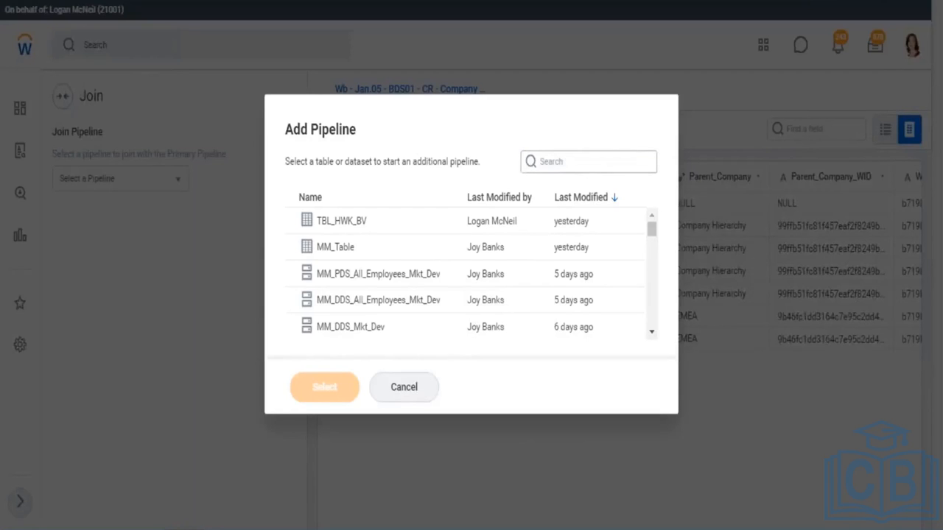
pyautogui.click(587, 161)
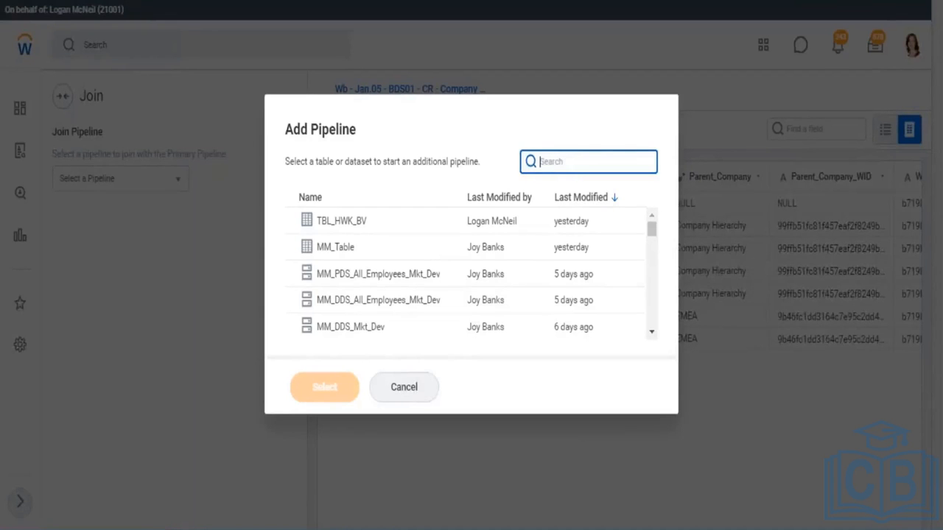
pyautogui.write('Wb - Jan.05 - BDS02 - CR - Supervisory Details')
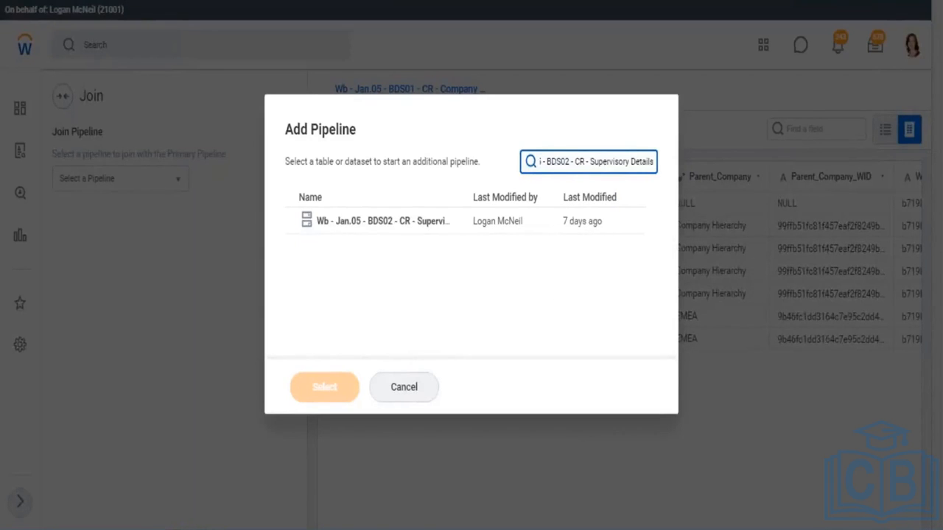
pyautogui.click(389, 225)
pyautogui.click(340, 392)
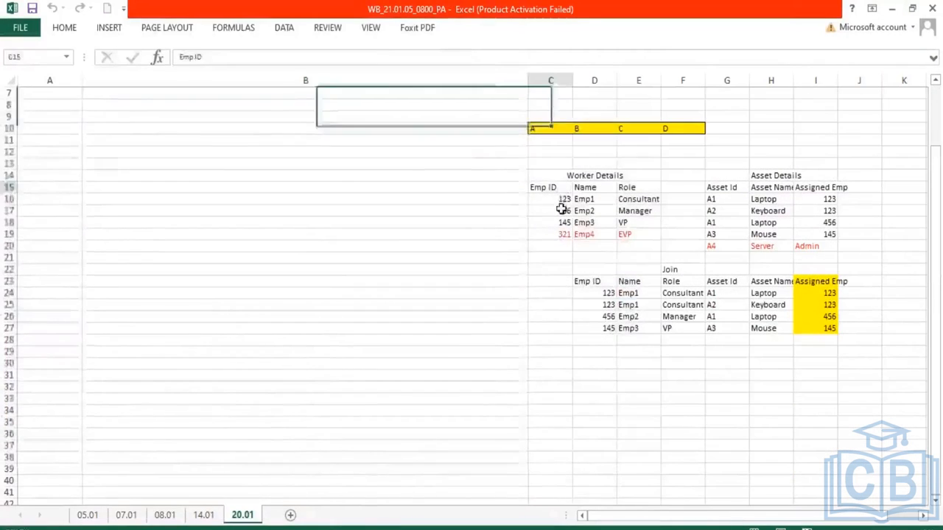
# Compare the Emp ID and Assigned Emp columns of the worksheet tables with both pipeline previews
pyautogui.moveTo(550, 187); pyautogui.dragTo(559, 235)
pyautogui.moveTo(817, 189); pyautogui.dragTo(819, 245)
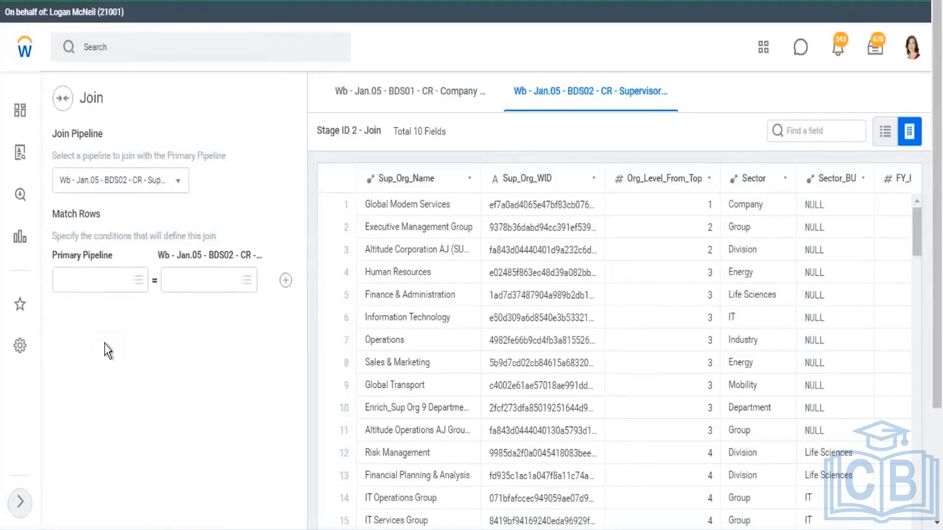
pyautogui.moveTo(82, 235); pyautogui.dragTo(218, 237)
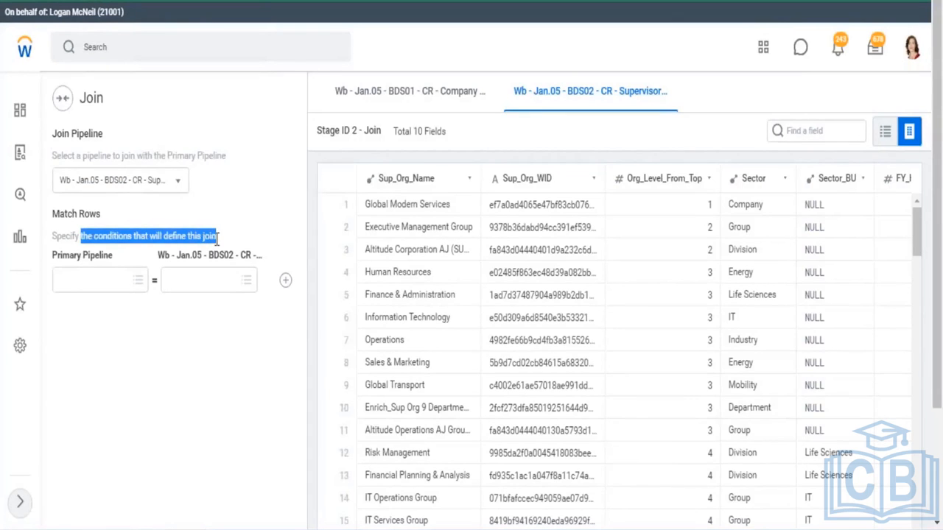
pyautogui.click(418, 97)
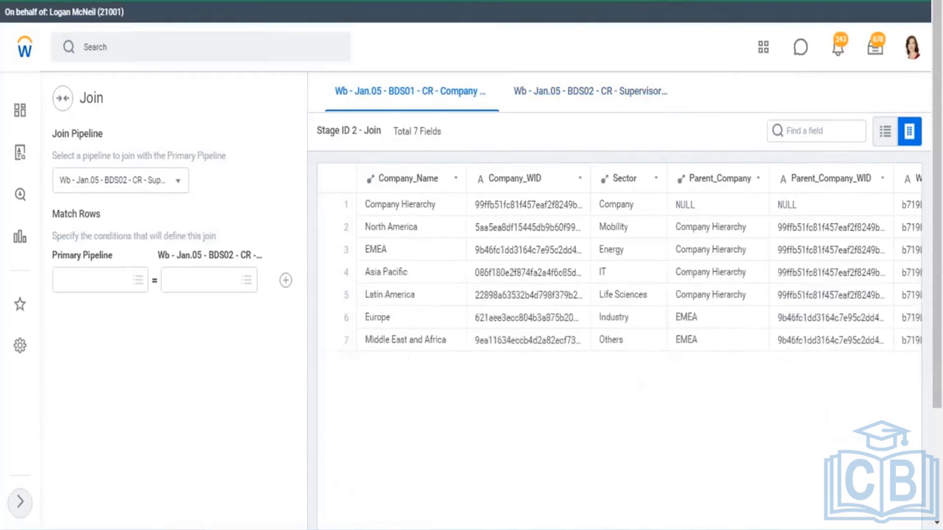
pyautogui.click(587, 98)
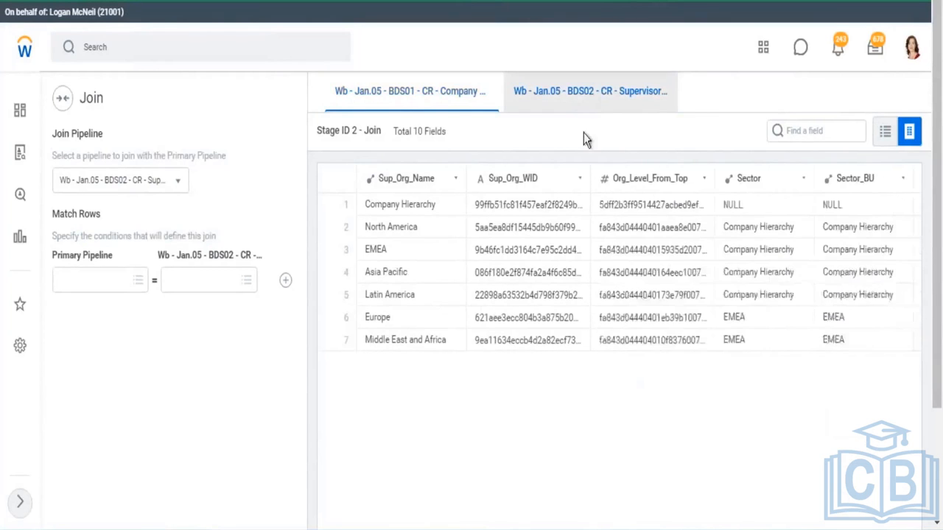
pyautogui.click(515, 79)
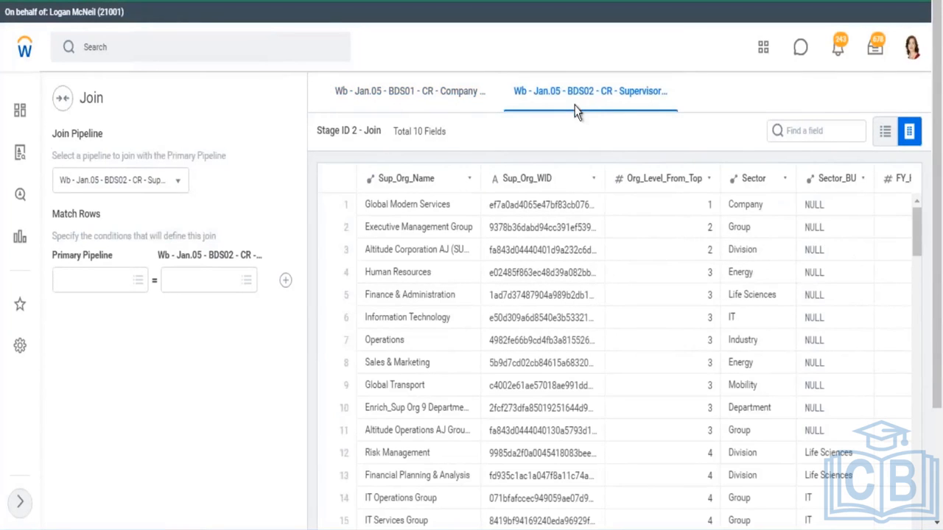
# Set the join's match condition to Sector in the primary pipeline equals Sector in the supervisory pipeline
pyautogui.click(140, 282)
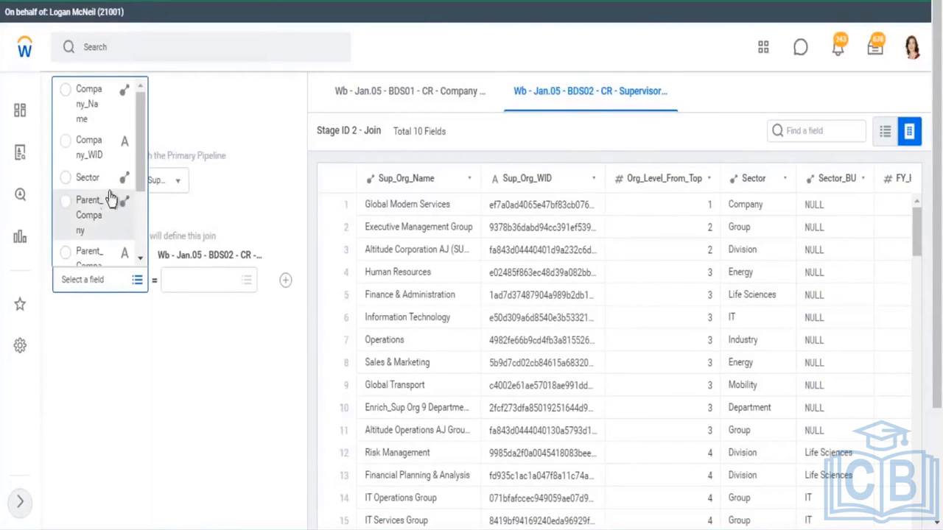
pyautogui.click(89, 180)
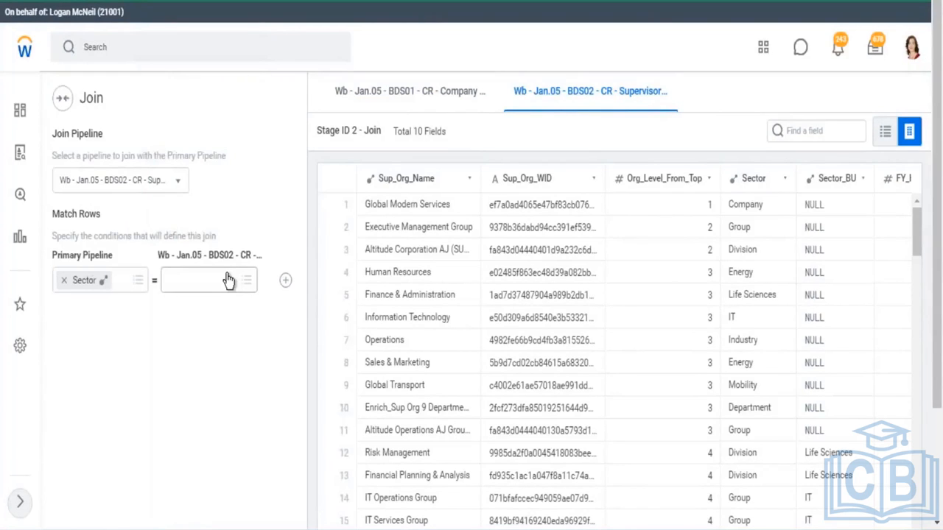
pyautogui.click(245, 280)
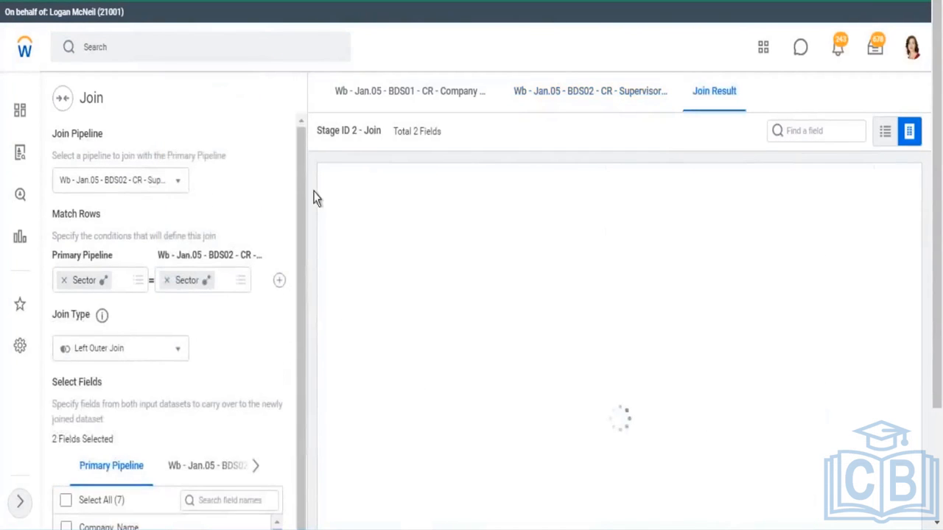
pyautogui.moveTo(693, 93); pyautogui.dragTo(738, 105)
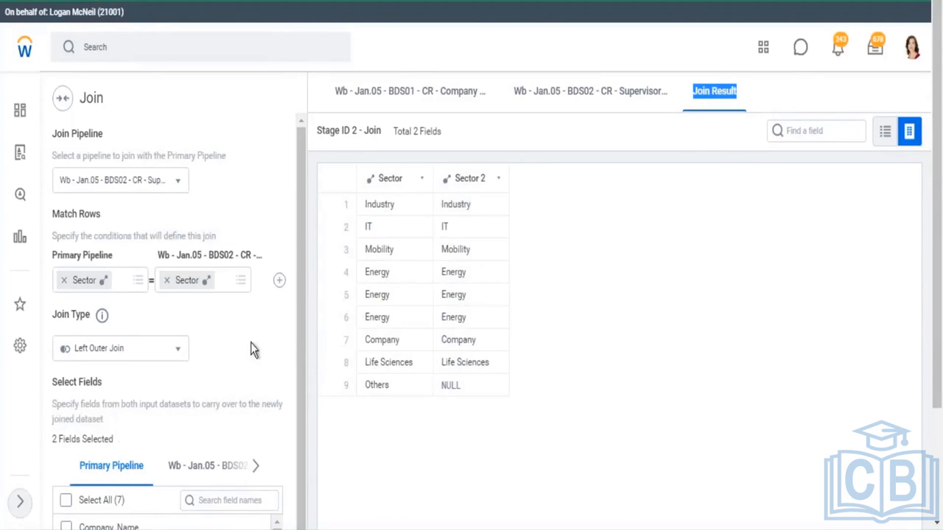
# Compare the worksheet's source and joined tables with the Join Result preview
pyautogui.scroll(-2, 249, 299)
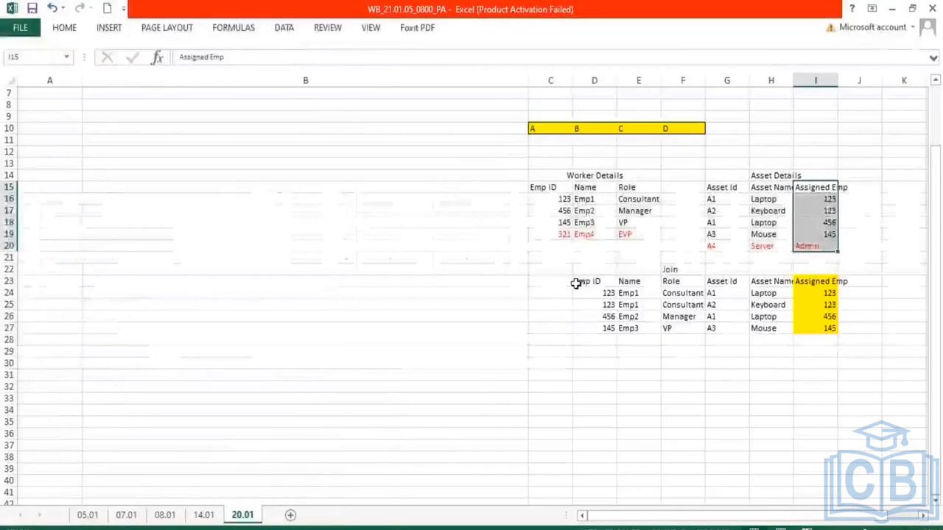
pyautogui.moveTo(579, 280); pyautogui.dragTo(834, 331)
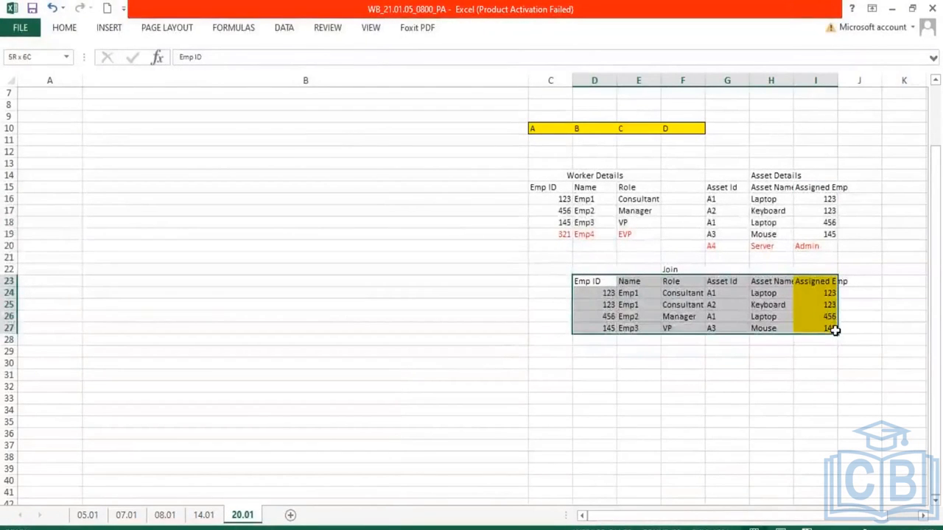
pyautogui.moveTo(544, 187); pyautogui.dragTo(639, 234)
pyautogui.moveTo(724, 187); pyautogui.dragTo(767, 244)
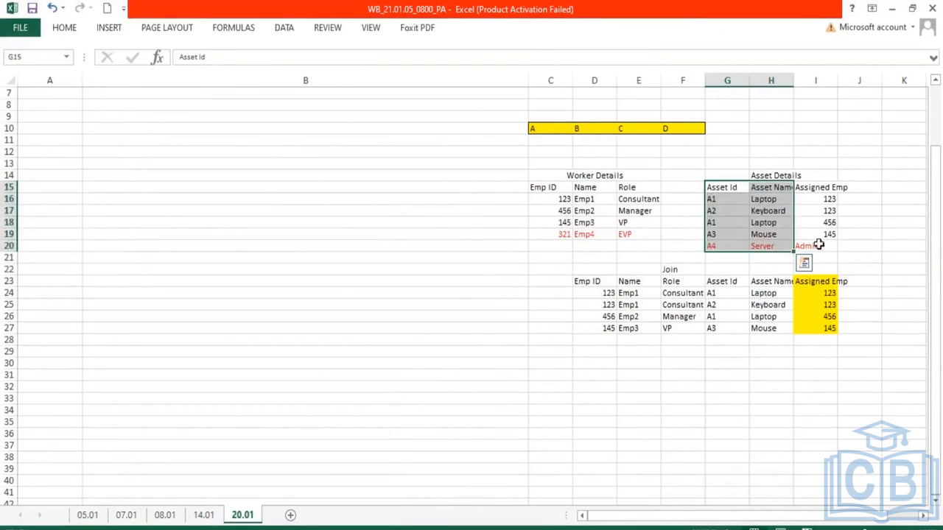
pyautogui.moveTo(821, 193); pyautogui.dragTo(824, 242)
pyautogui.moveTo(819, 282); pyautogui.dragTo(829, 328)
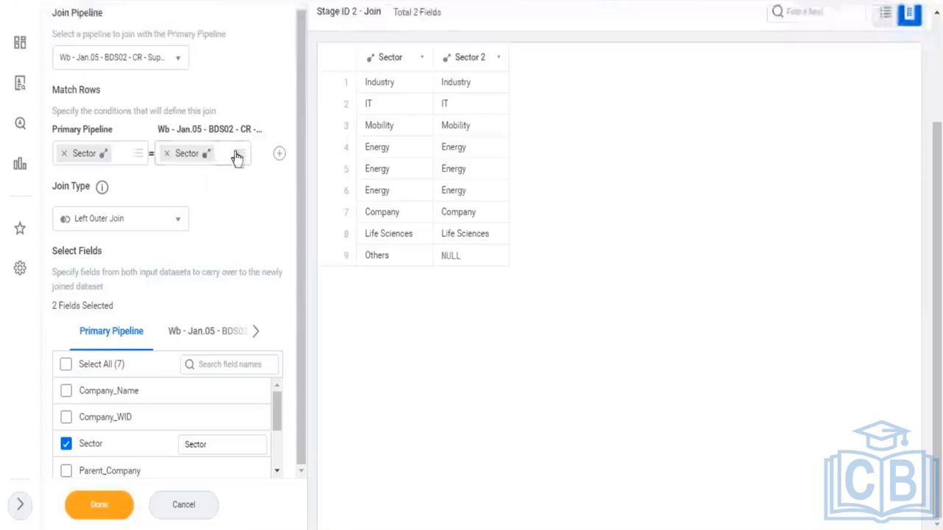
# Select all fields from both pipelines, excluding the supervisory pipeline's Sector and Sector_BU fields
pyautogui.click(66, 366)
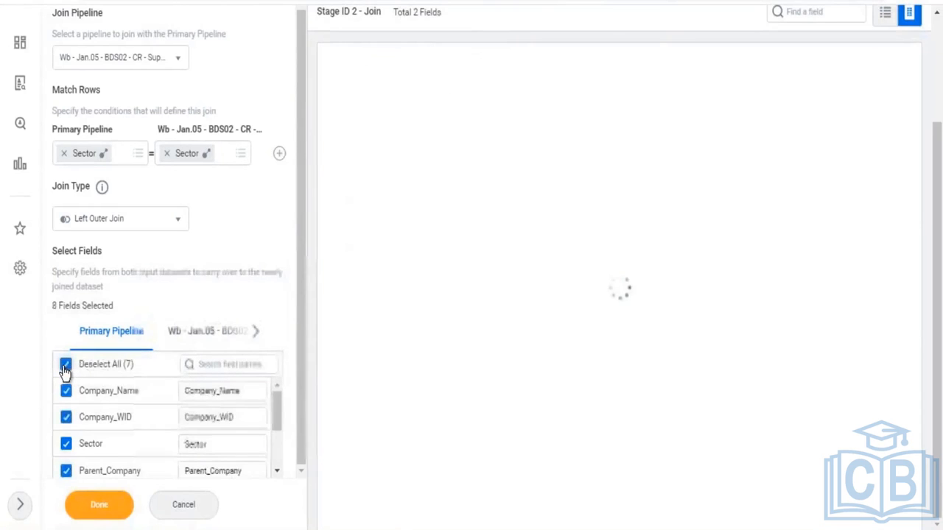
pyautogui.scroll(-3, 276, 471)
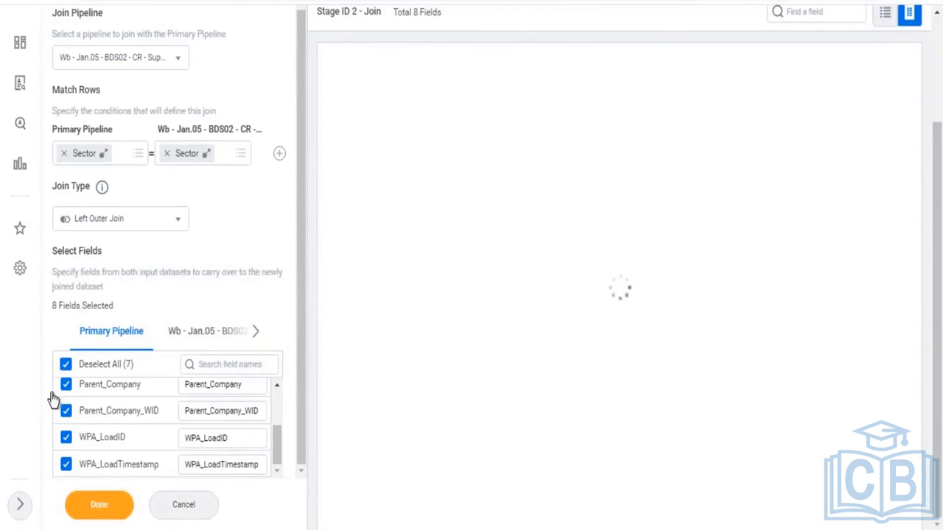
pyautogui.click(209, 331)
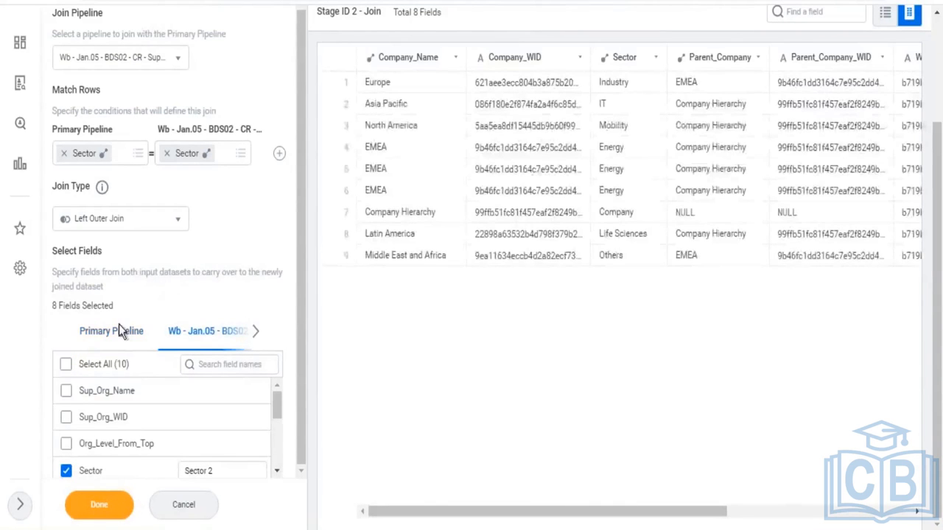
pyautogui.click(66, 364)
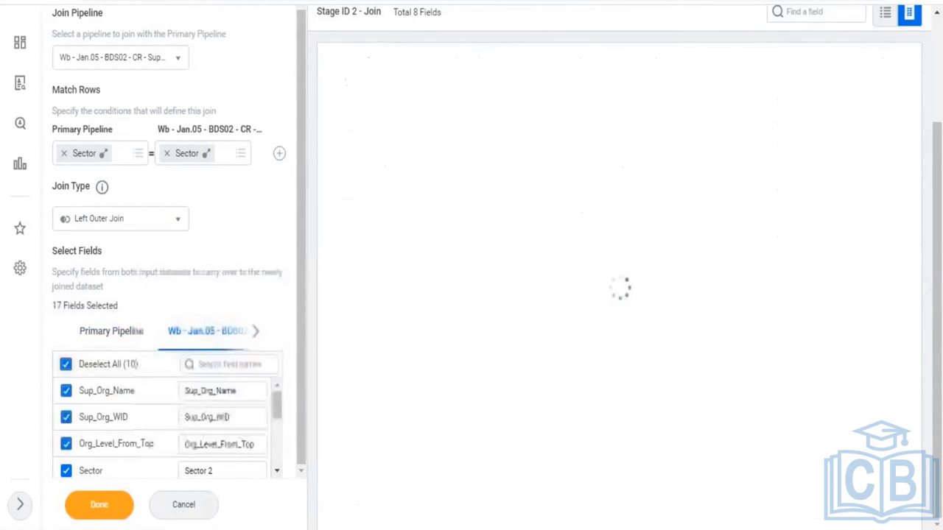
pyautogui.click(65, 472)
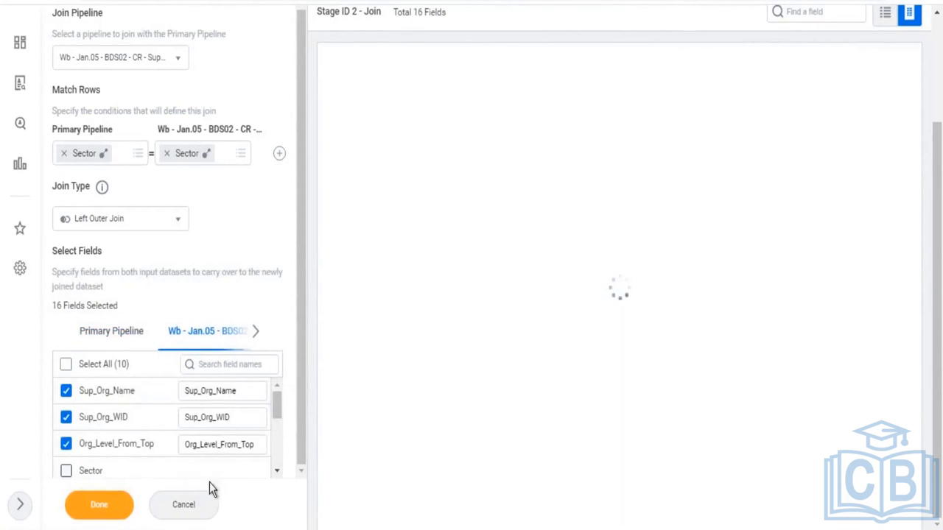
pyautogui.click(276, 471)
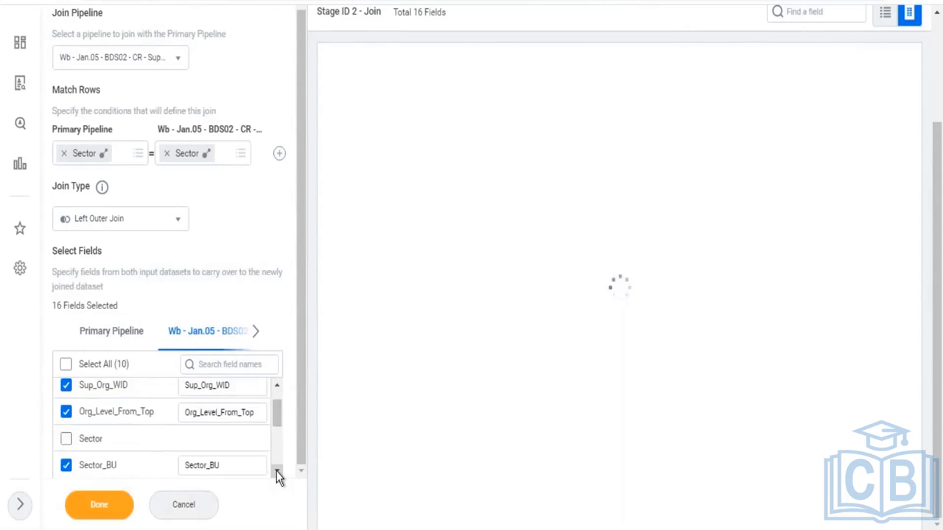
pyautogui.click(276, 470)
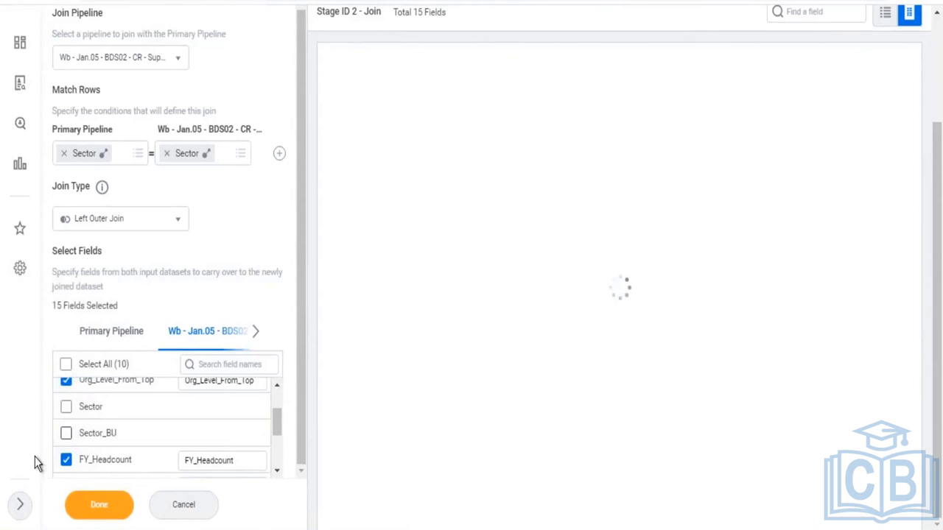
pyautogui.click(118, 336)
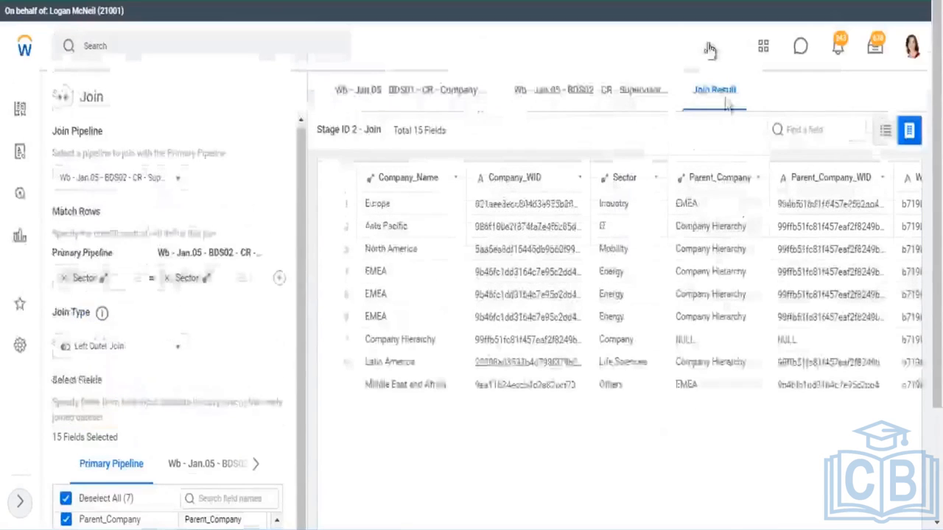
# Scroll through the Join Result preview to examine all joined columns
pyautogui.scroll(-3, 501, 484)
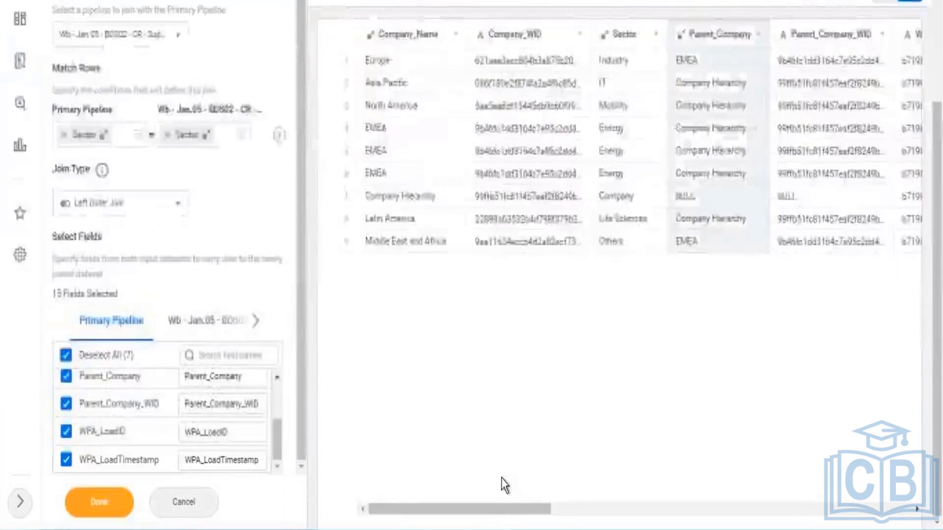
pyautogui.hscroll(3, 496, 512)
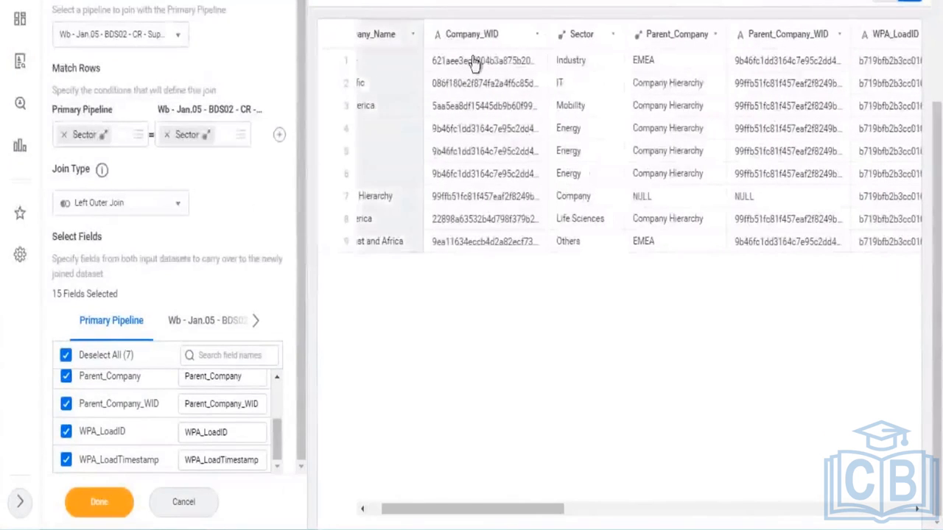
pyautogui.moveTo(548, 512); pyautogui.dragTo(752, 511)
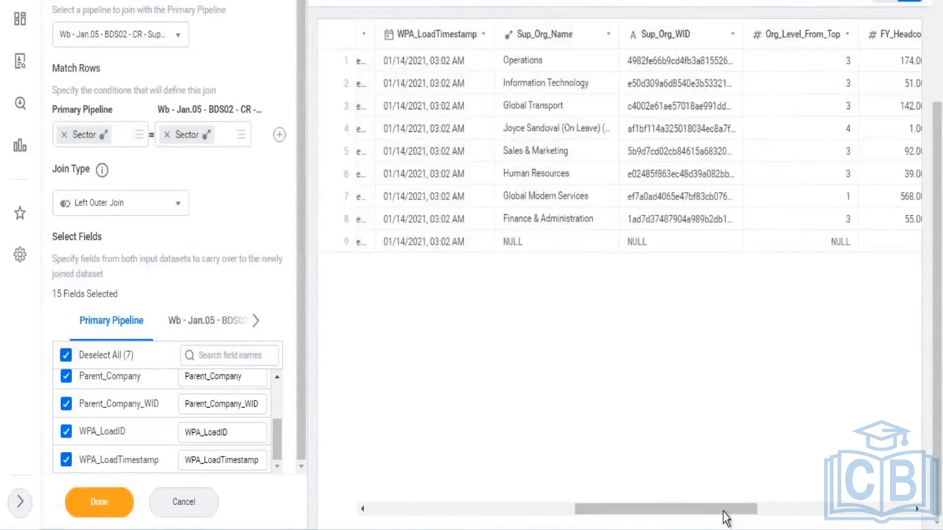
pyautogui.click(795, 508)
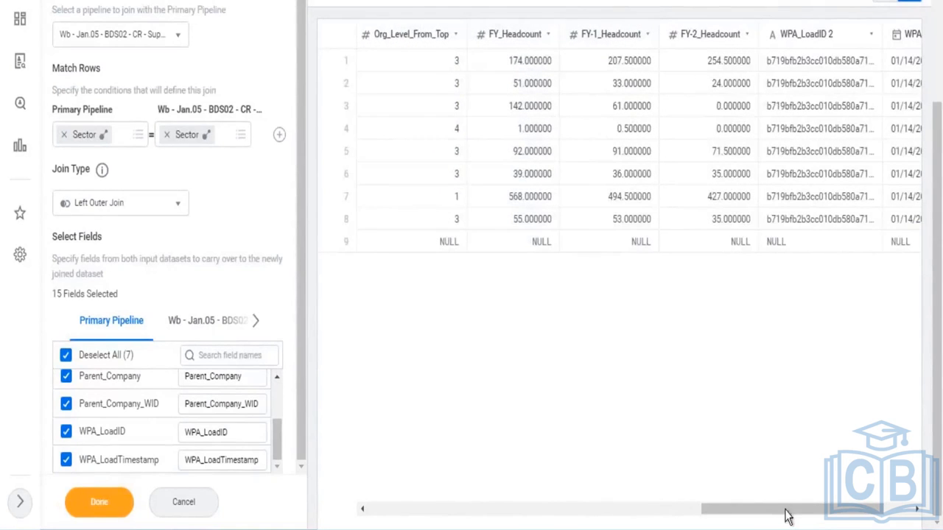
pyautogui.moveTo(796, 508); pyautogui.dragTo(857, 508)
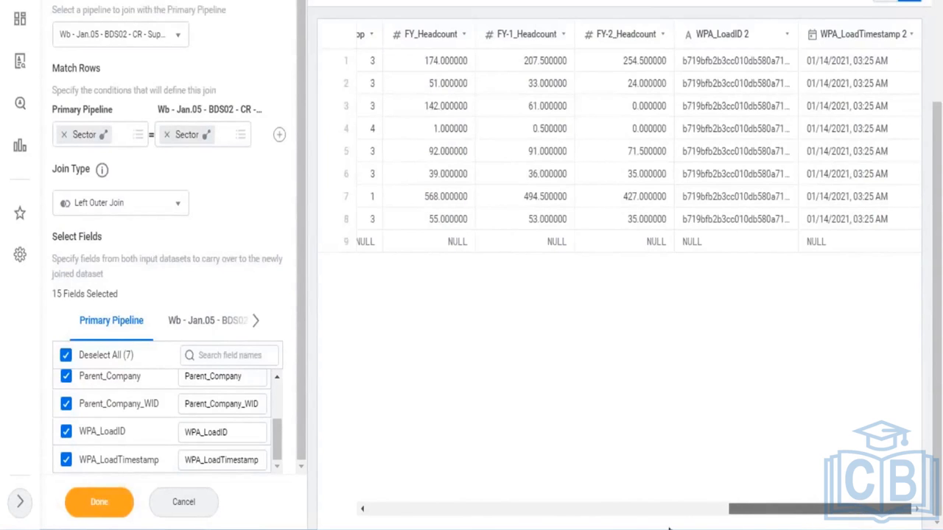
# Review the primary and supervisory pipeline previews, then finish the Join stage
pyautogui.hscroll(-6, 921, 189)
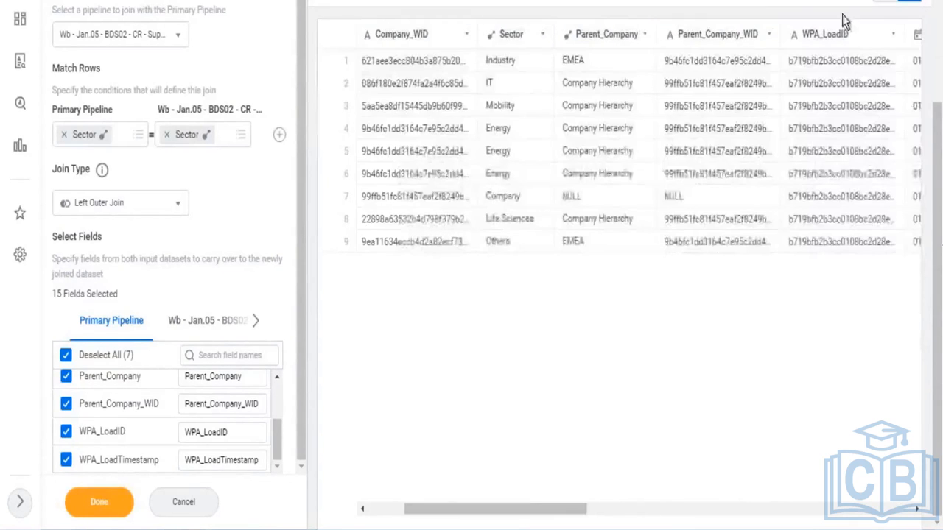
pyautogui.scroll(3, 845, 22)
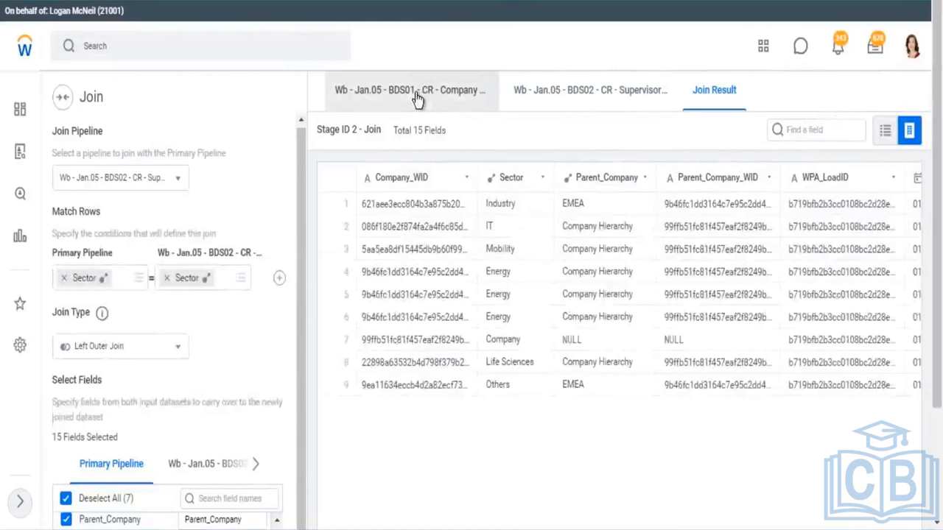
pyautogui.click(417, 99)
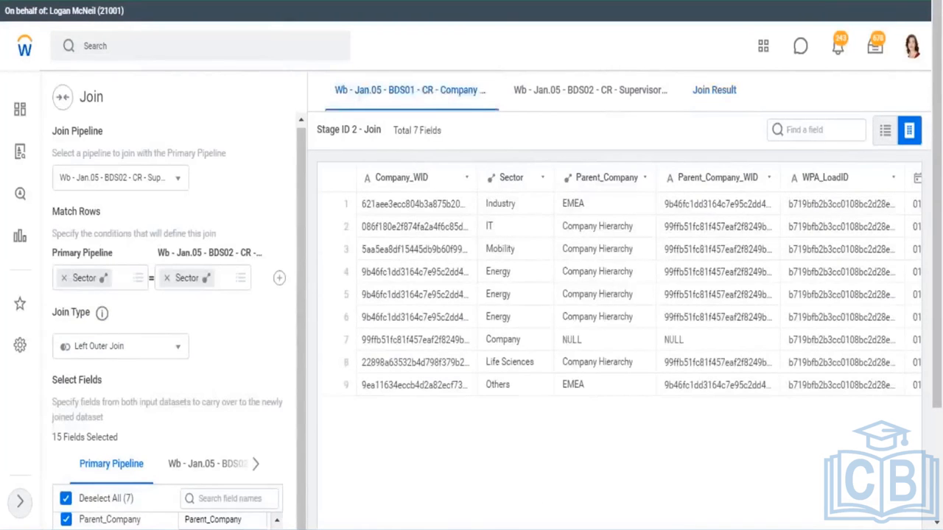
pyautogui.click(621, 97)
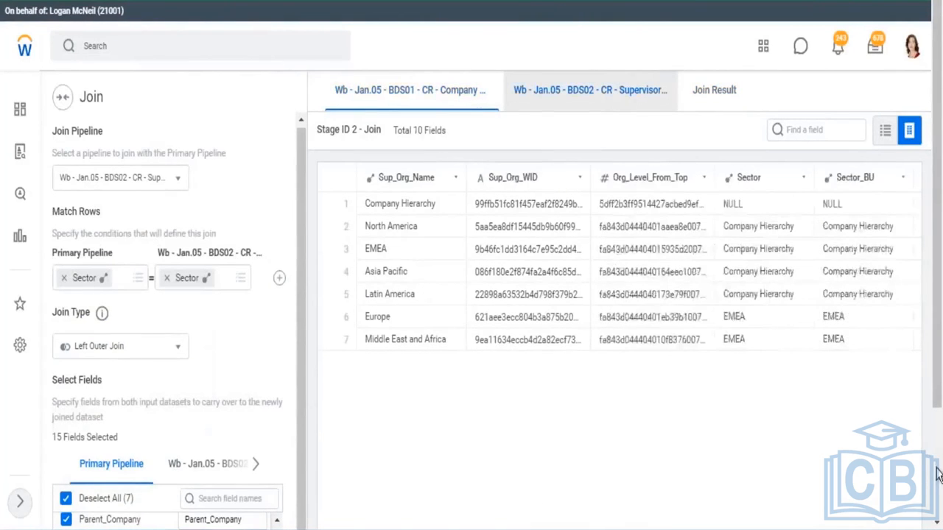
pyautogui.scroll(-2, 921, 446)
pyautogui.click(99, 501)
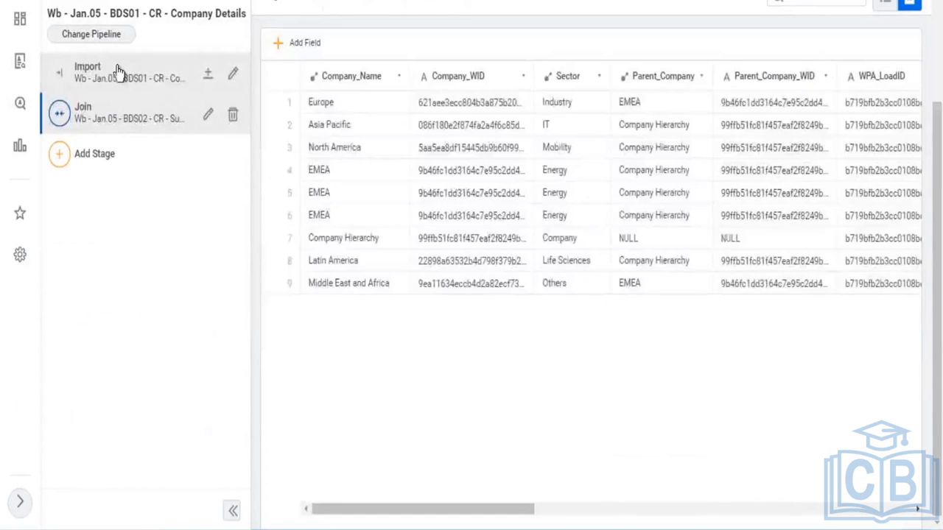
# Compare the Import stage's data preview with the Join stage's preview
pyautogui.click(117, 70)
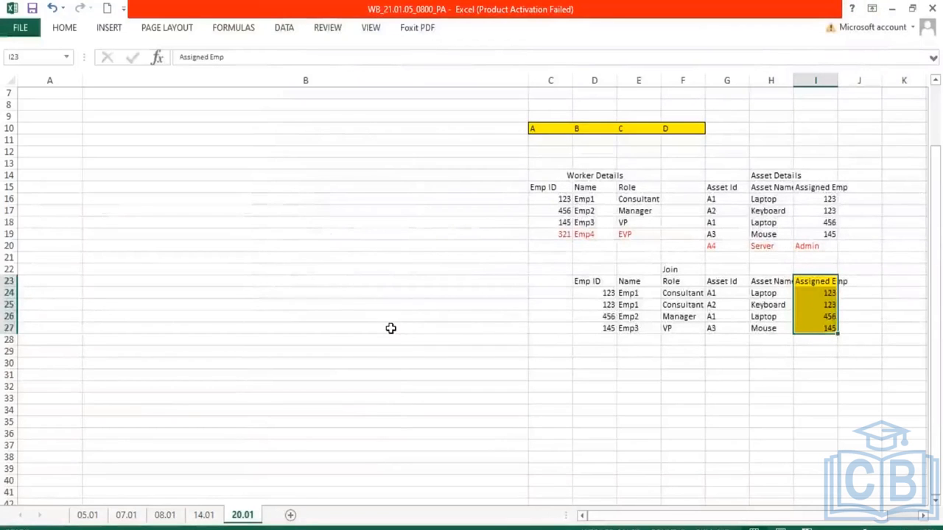
pyautogui.scroll(2, 390, 328)
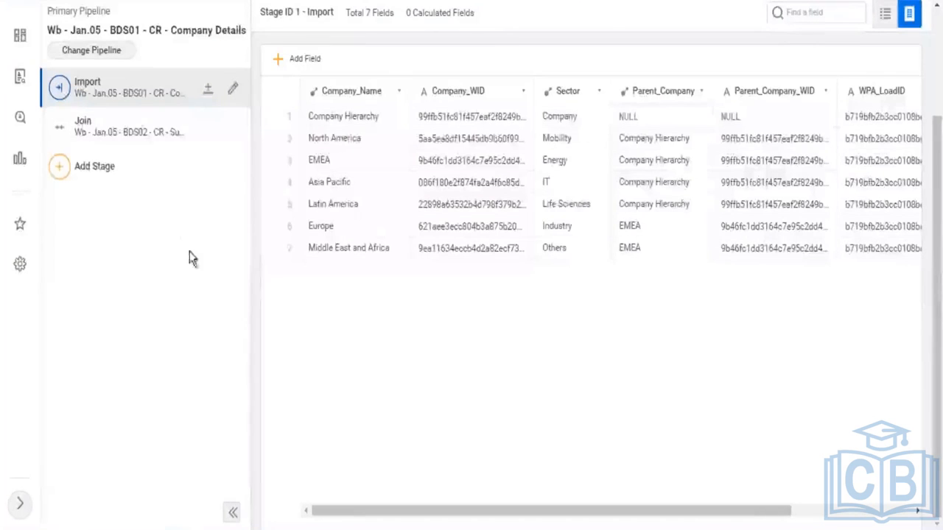
pyautogui.click(352, 116)
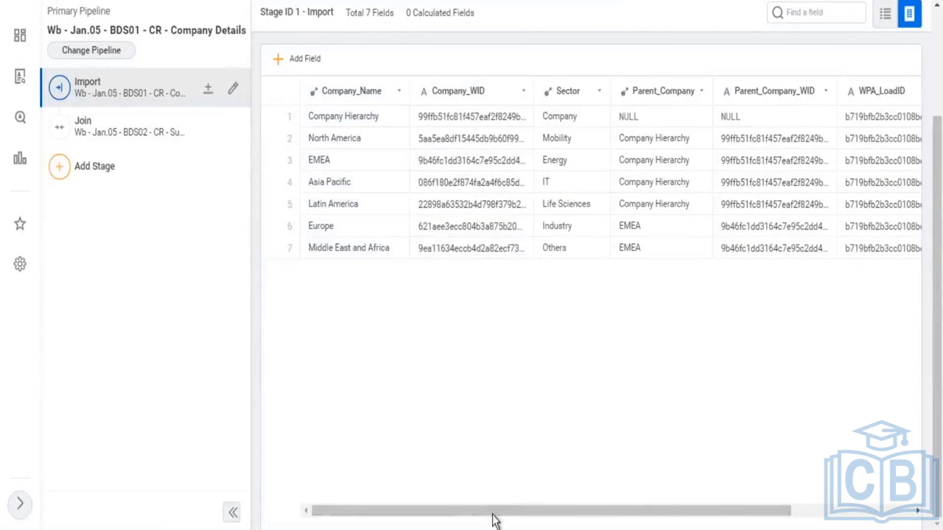
pyautogui.moveTo(551, 517); pyautogui.dragTo(653, 526)
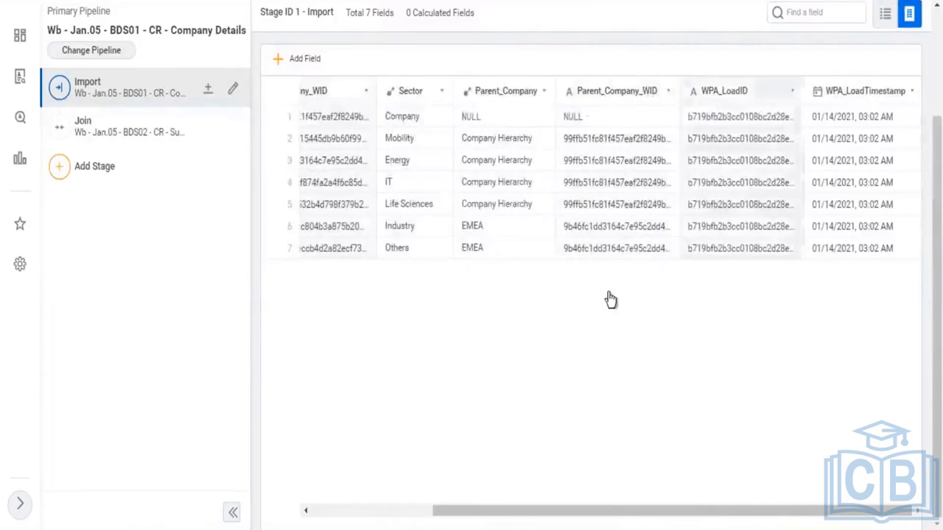
pyautogui.click(398, 525)
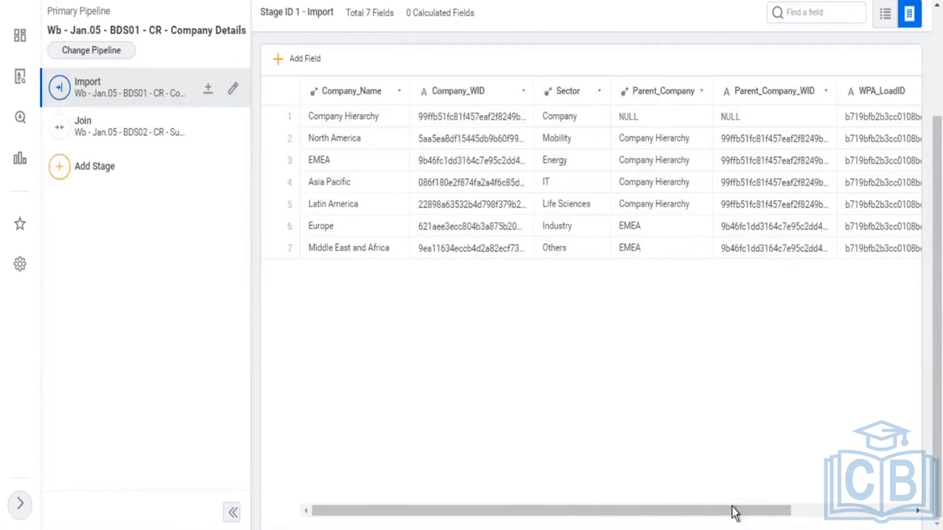
pyautogui.click(862, 516)
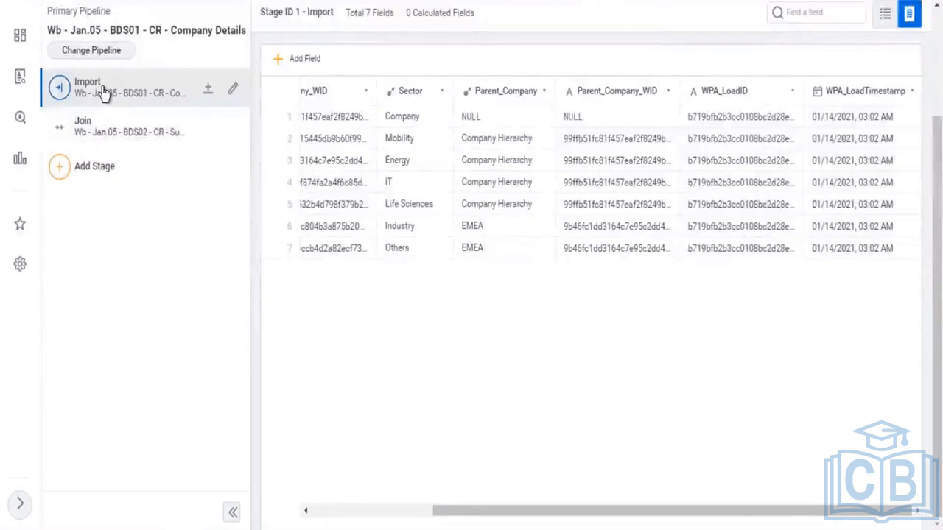
pyautogui.click(105, 135)
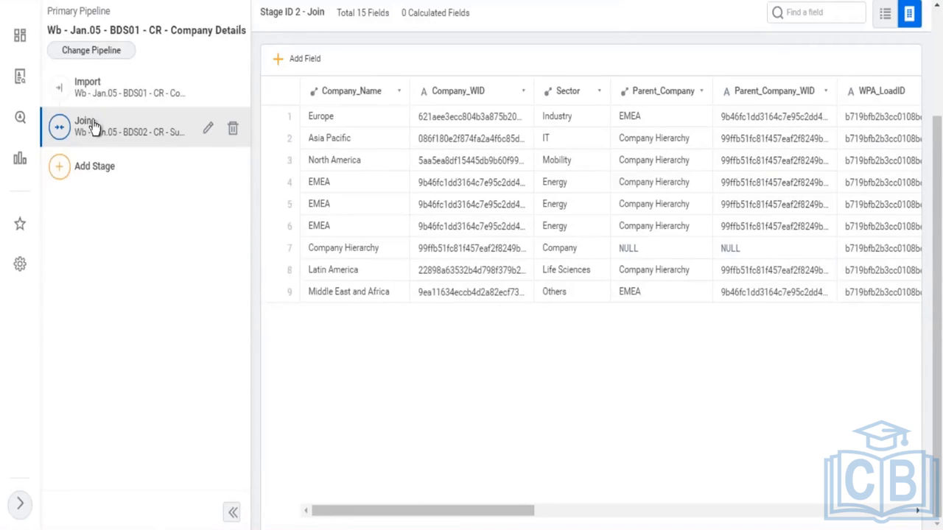
# Save the dataset
pyautogui.click(61, 180)
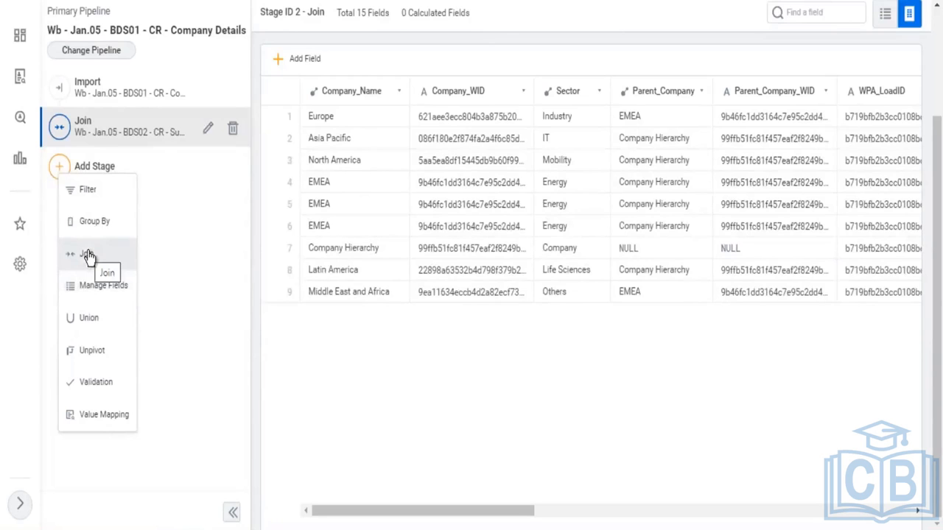
pyautogui.click(200, 228)
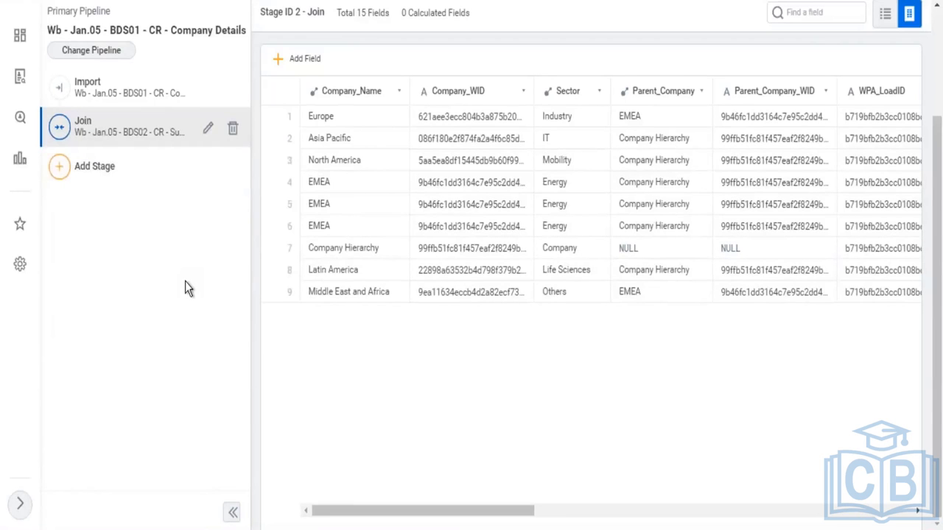
pyautogui.scroll(3, 185, 281)
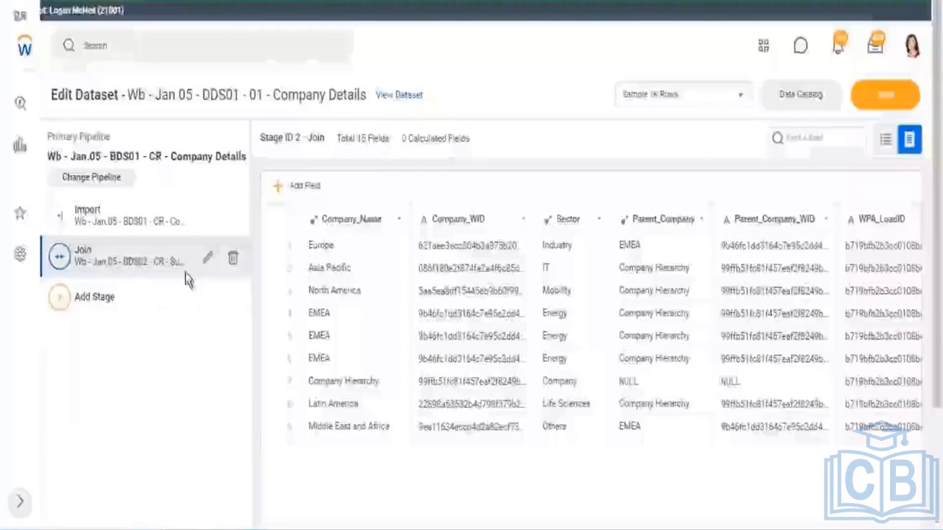
pyautogui.click(895, 97)
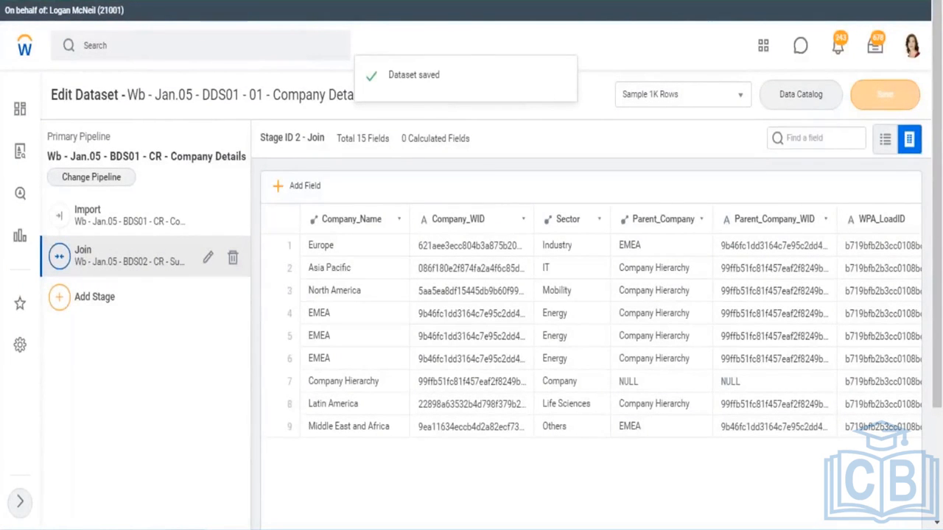
# Compare the field counts and columns of the Join and Import stages
pyautogui.scroll(-2, 320, 188)
pyautogui.scroll(-1, 320, 188)
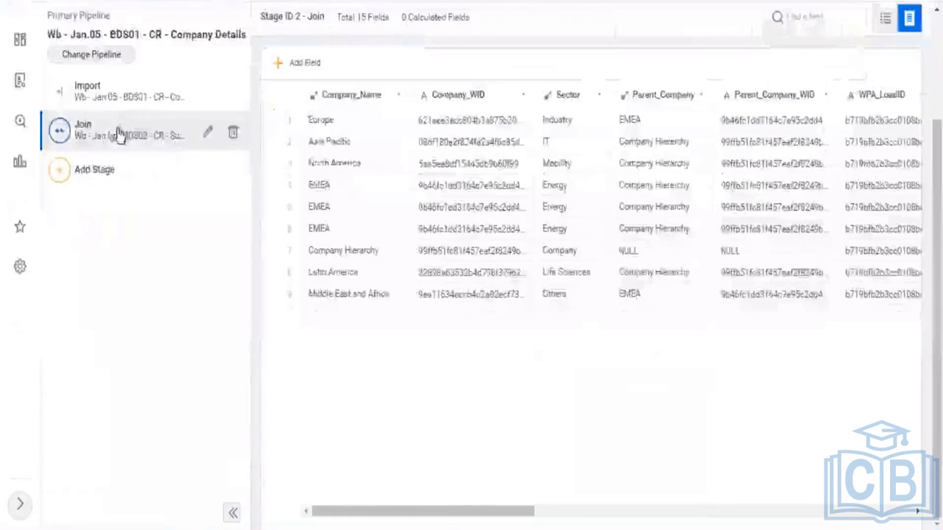
pyautogui.moveTo(436, 518); pyautogui.dragTo(770, 524)
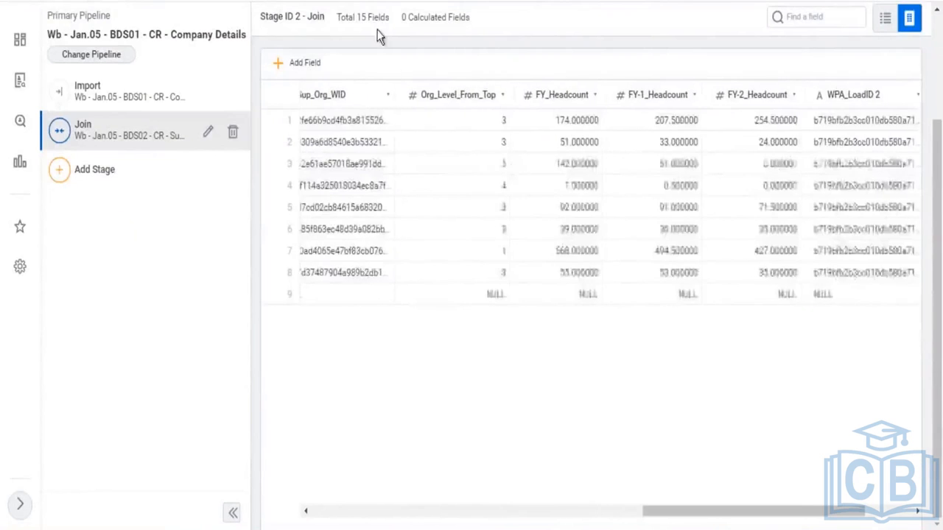
pyautogui.moveTo(337, 19); pyautogui.dragTo(388, 21)
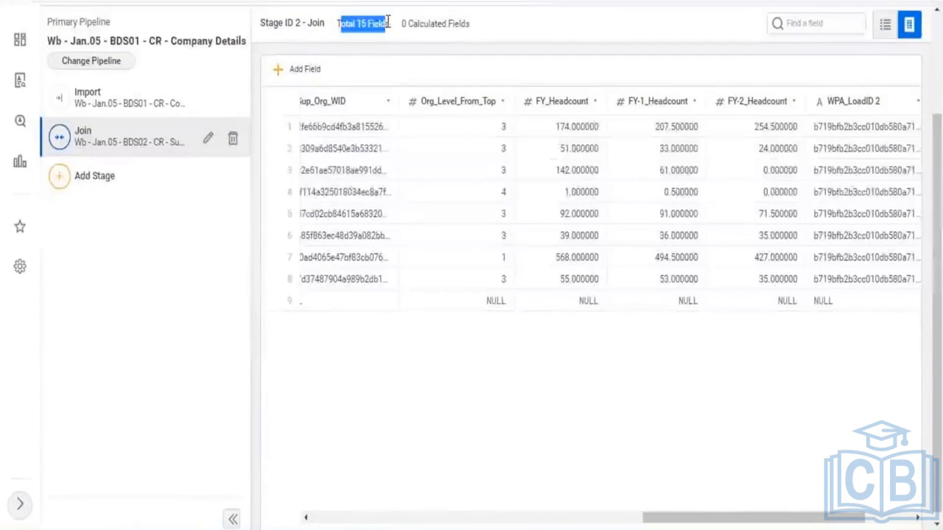
pyautogui.click(132, 99)
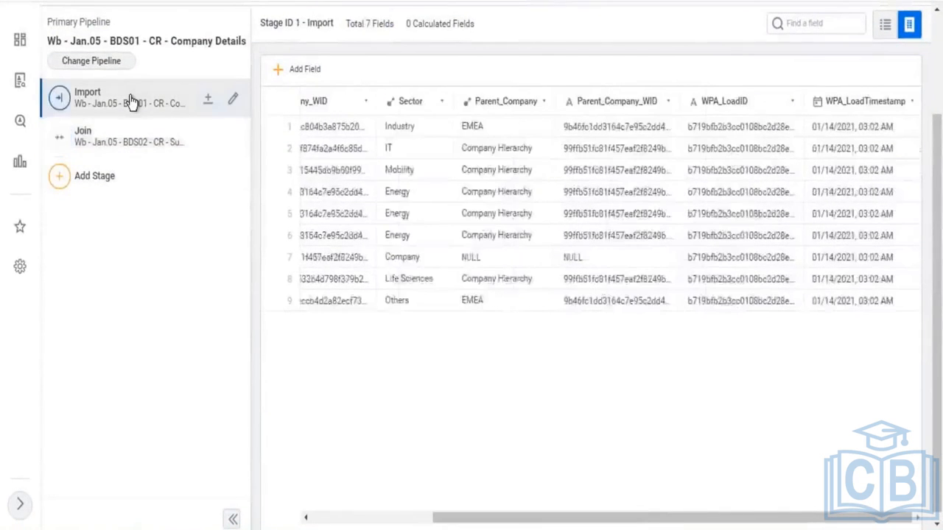
pyautogui.moveTo(345, 22); pyautogui.dragTo(390, 35)
pyautogui.click(110, 160)
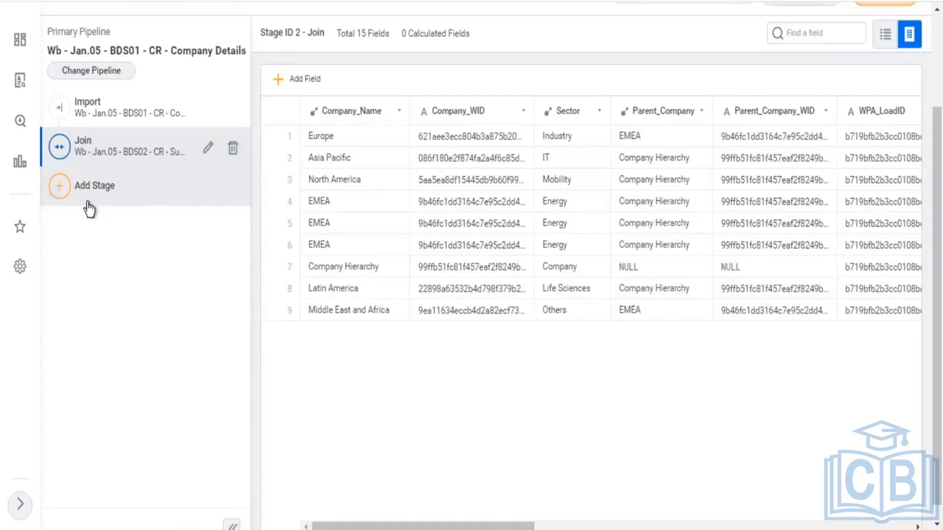
pyautogui.scroll(2, 135, 288)
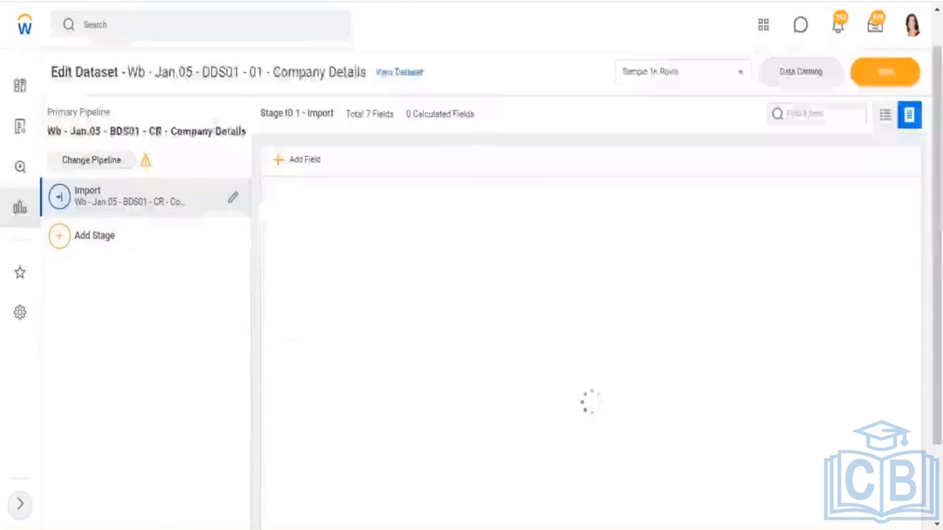
# Remove the Join stage and save the dataset
pyautogui.moveTo(162, 131); pyautogui.dragTo(254, 140)
pyautogui.click(880, 72)
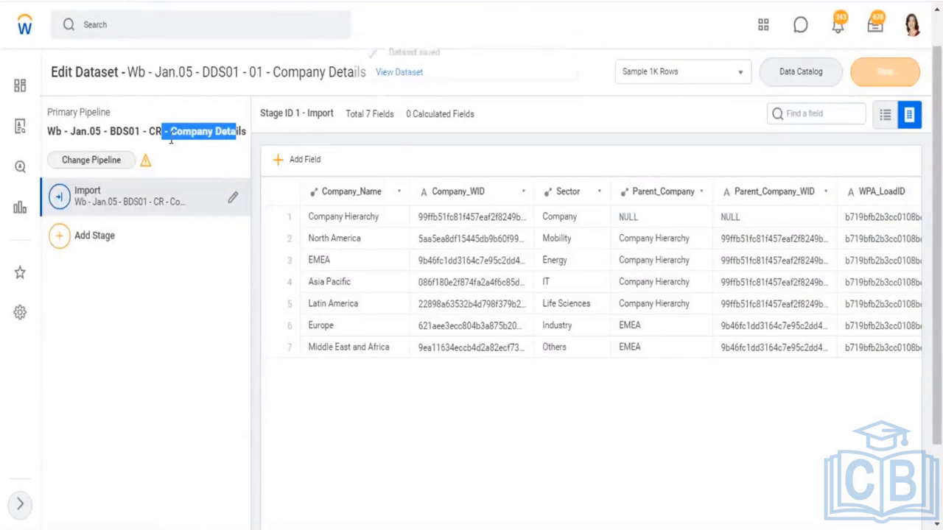
# Delete the Supervisory Details additional pipeline from the dataset
pyautogui.click(60, 242)
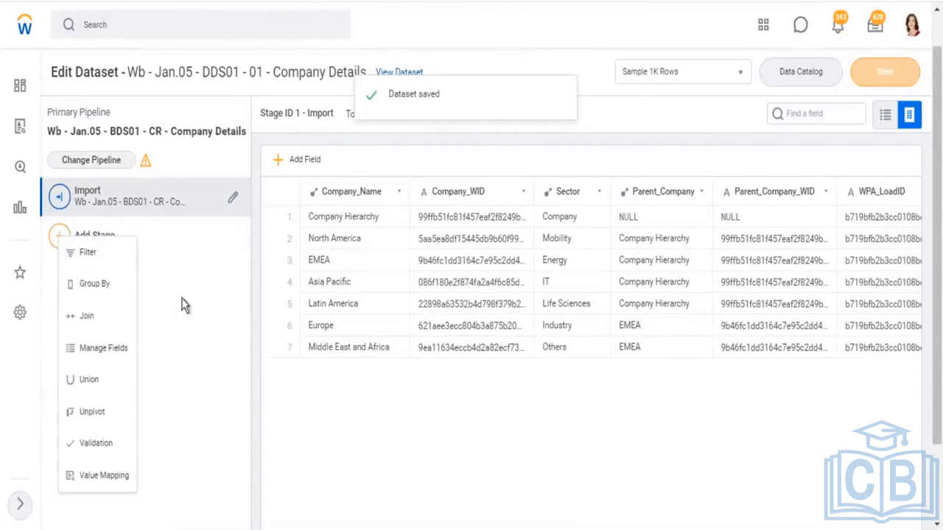
pyautogui.click(110, 162)
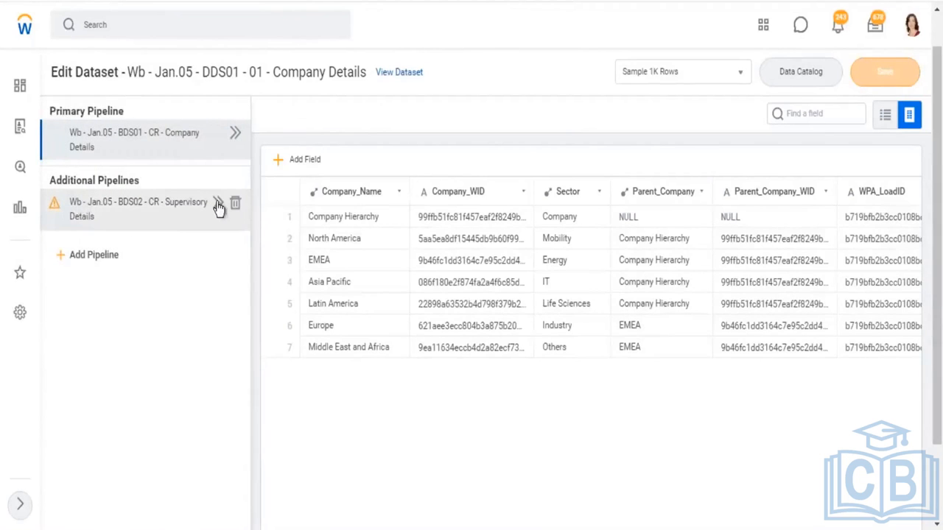
pyautogui.click(249, 212)
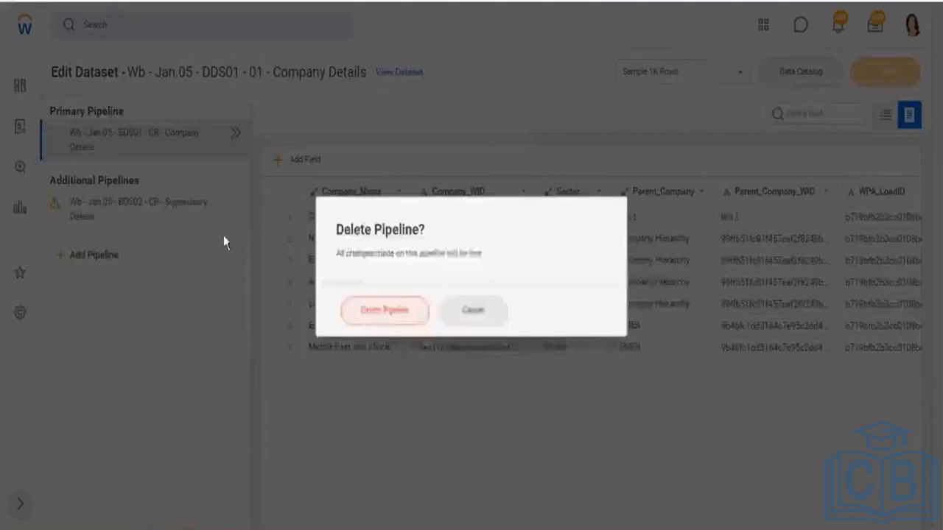
pyautogui.click(165, 286)
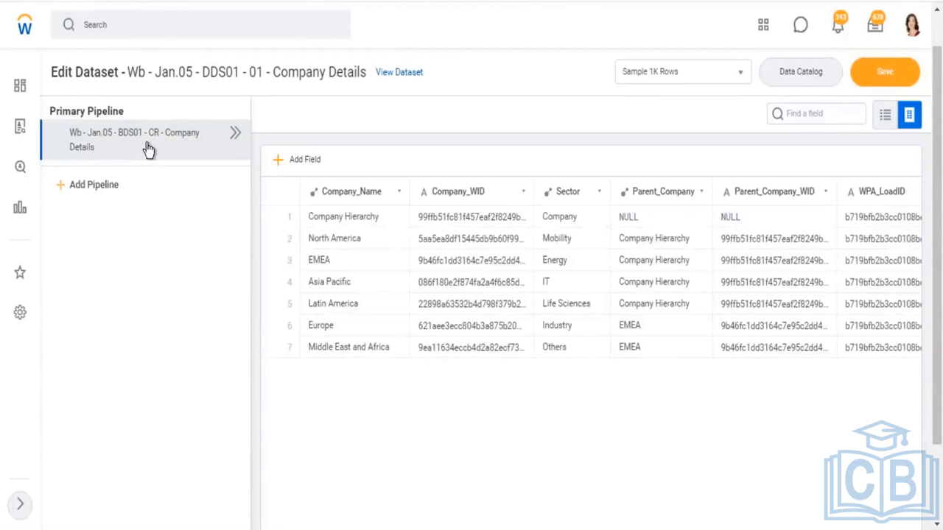
# Add a new Join stage after the Import stage of the primary pipeline
pyautogui.click(236, 135)
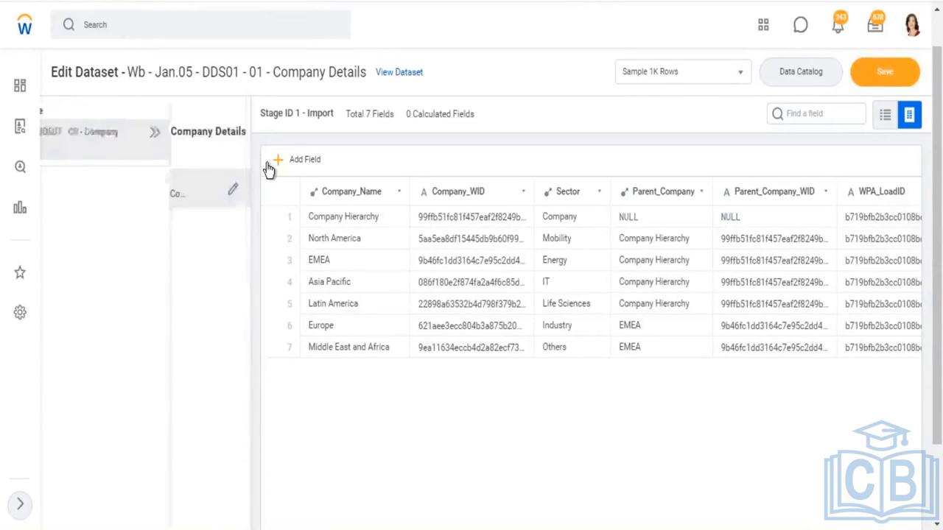
pyautogui.moveTo(137, 133); pyautogui.dragTo(236, 133)
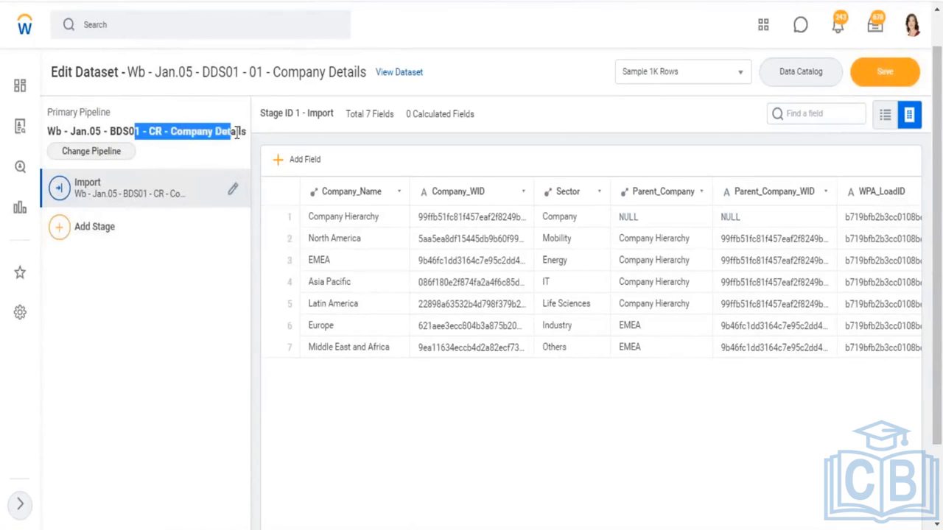
pyautogui.click(61, 233)
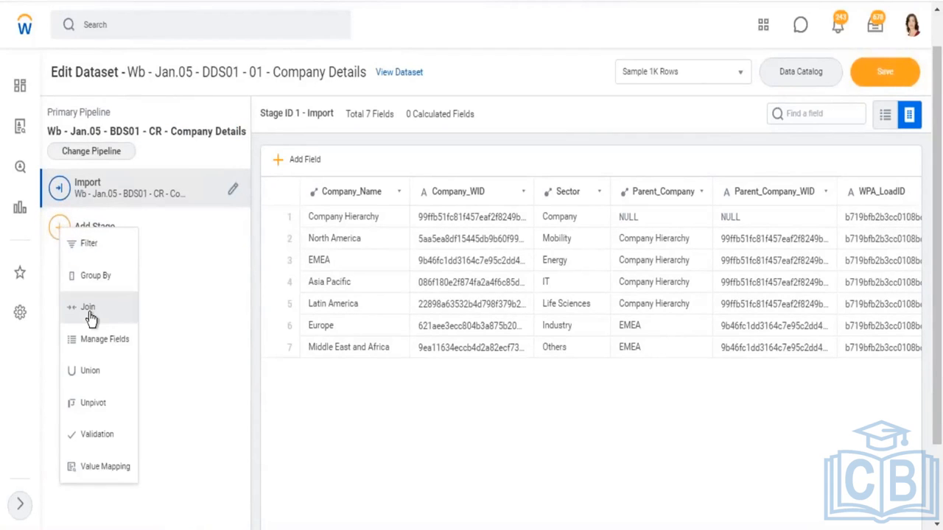
pyautogui.click(88, 307)
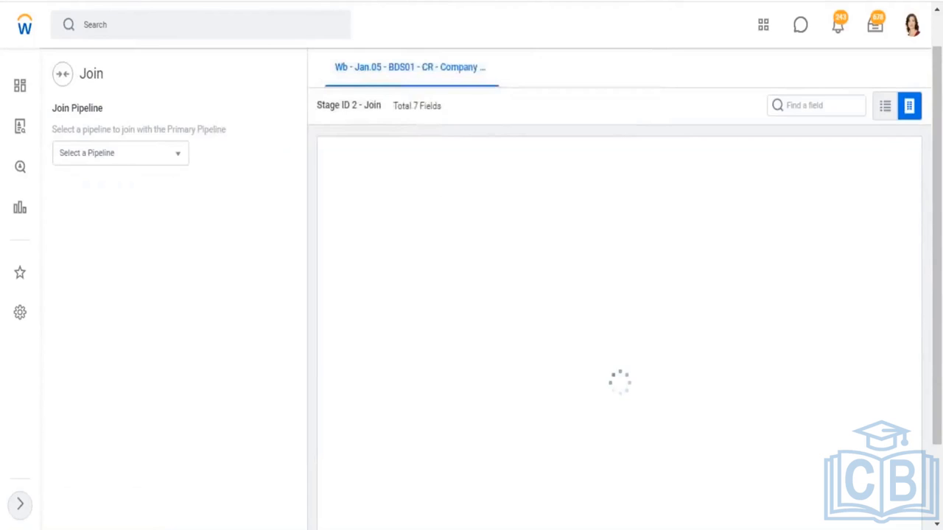
# Add the Wb - Jan.05 - BDS02 - CR - Supervisory Details dataset as the join pipeline
pyautogui.click(181, 161)
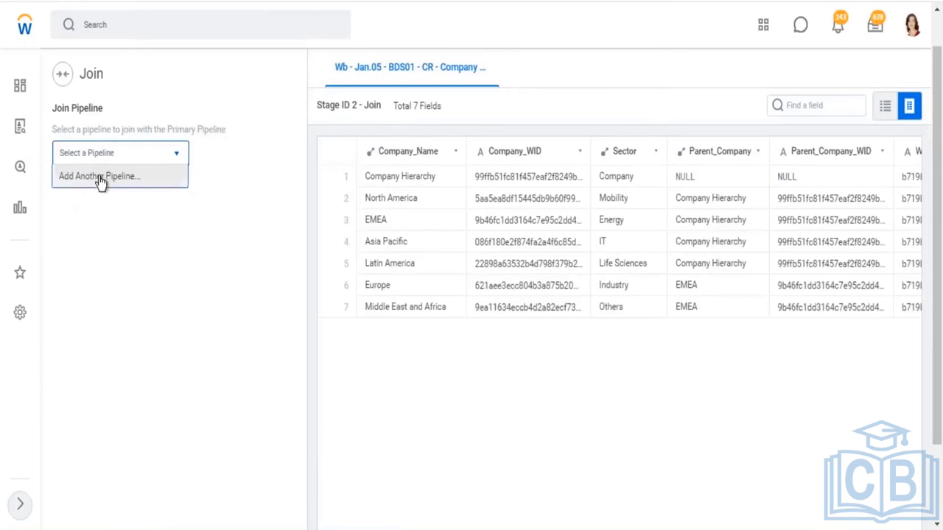
pyautogui.click(101, 182)
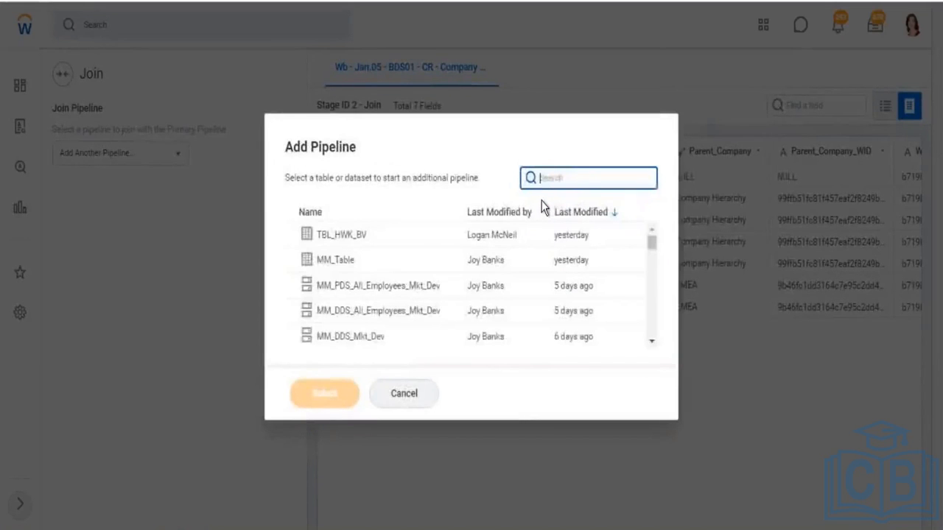
pyautogui.hotkey('ctrl', 'v')
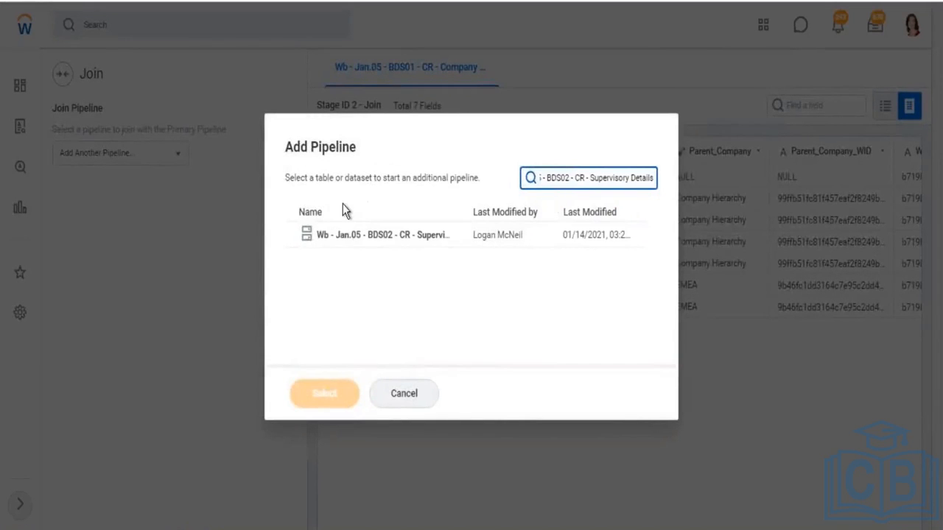
pyautogui.click(365, 241)
pyautogui.click(327, 394)
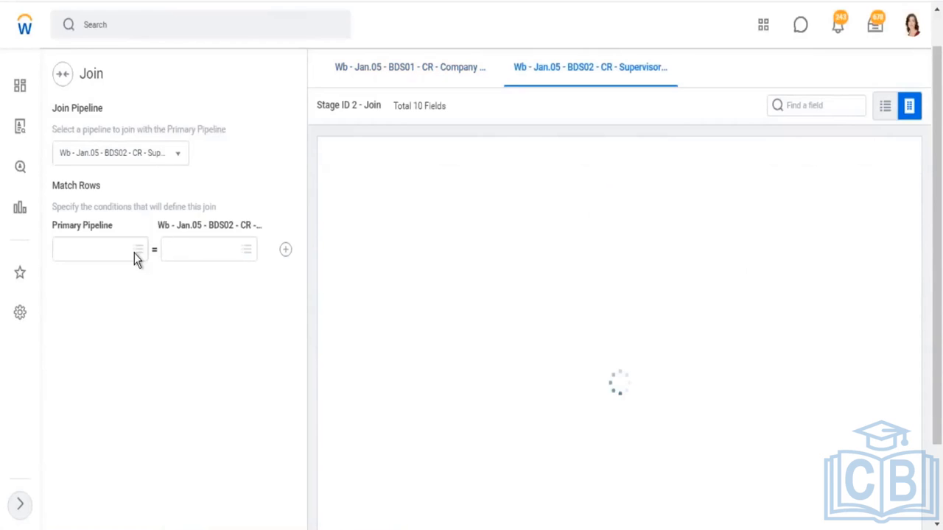
# Set the join match condition to Sector in the primary pipeline equal to Sector in the Supervisory Details pipeline
pyautogui.click(134, 252)
pyautogui.click(87, 360)
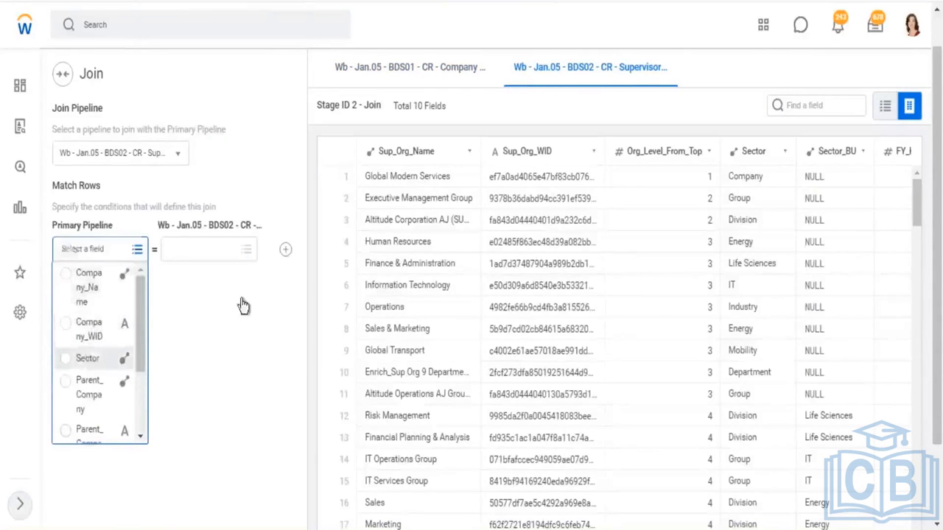
pyautogui.click(245, 249)
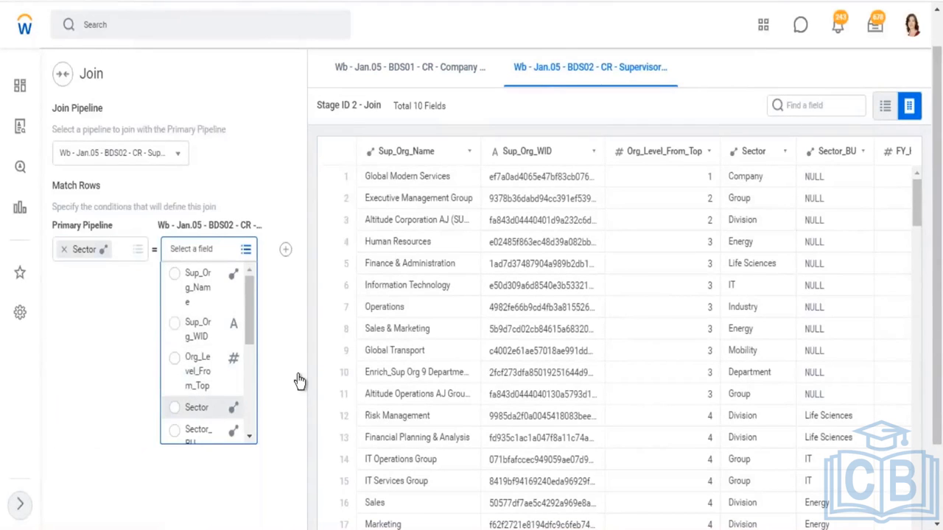
pyautogui.scroll(-3, 182, 362)
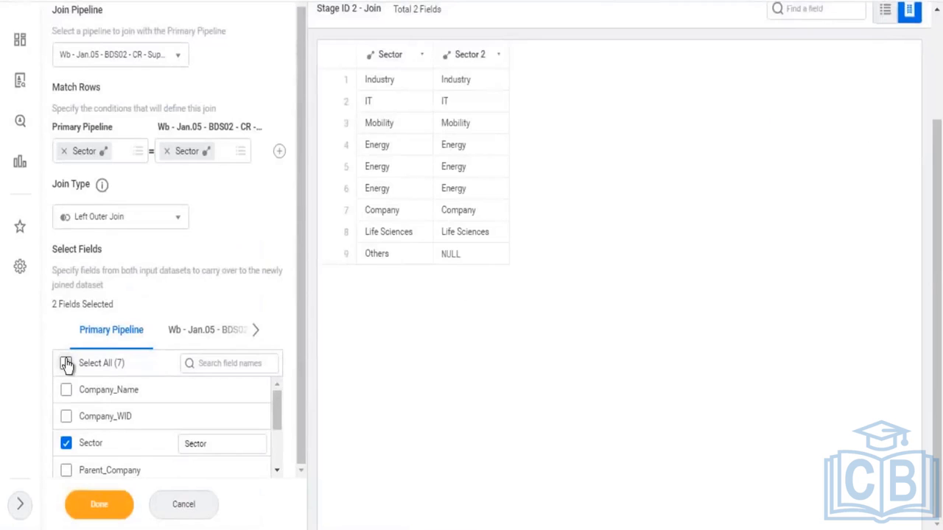
# Select all primary pipeline fields to carry over except WPA_LoadID
pyautogui.click(67, 364)
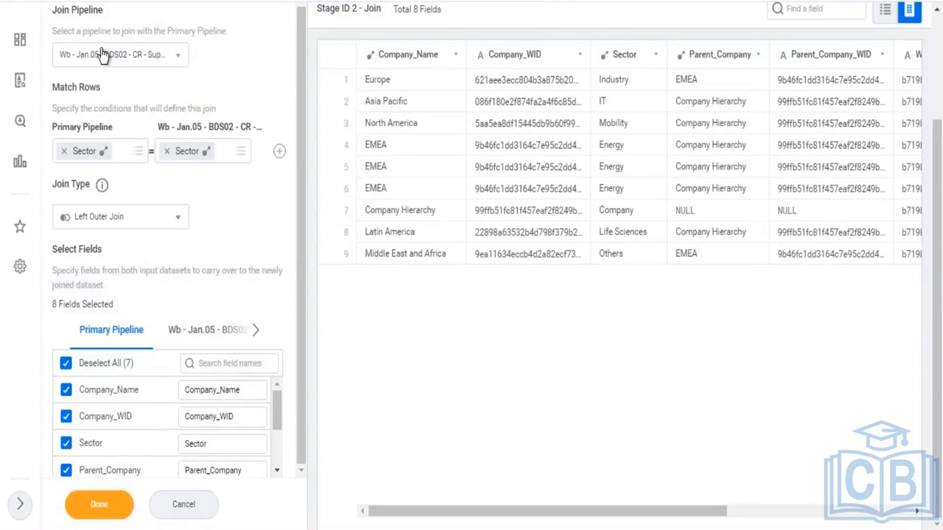
pyautogui.moveTo(93, 30); pyautogui.dragTo(193, 30)
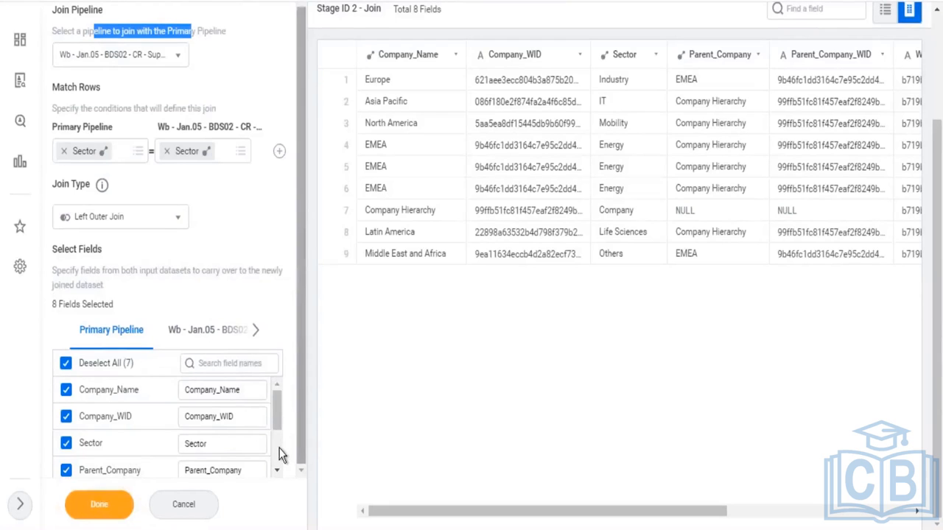
pyautogui.scroll(-2, 280, 455)
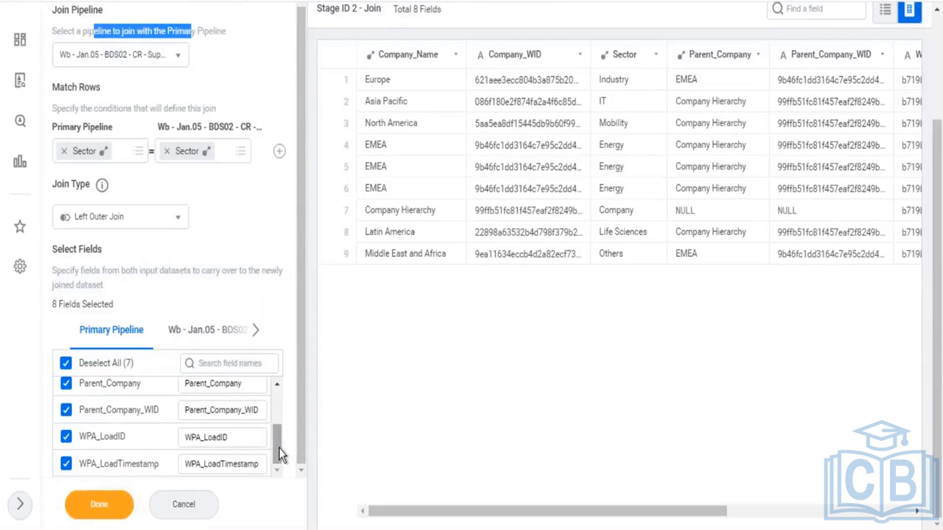
pyautogui.click(67, 464)
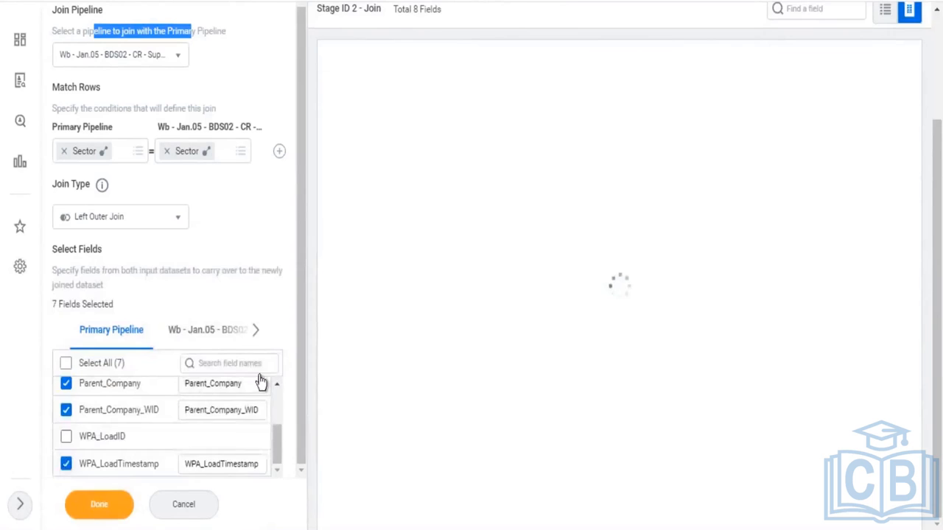
# Select all Supervisory Details fields to carry over except Sector, Sector_BU and WPA_LoadID
pyautogui.click(208, 335)
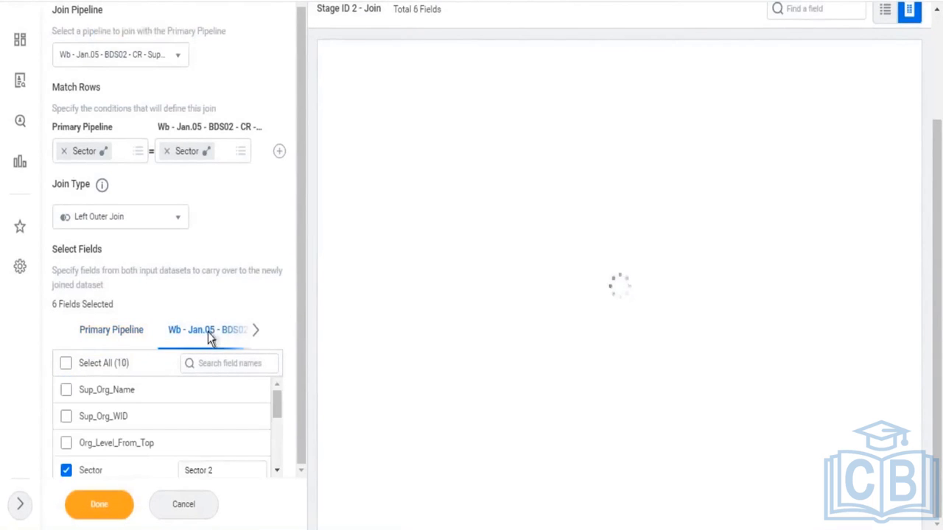
pyautogui.click(66, 364)
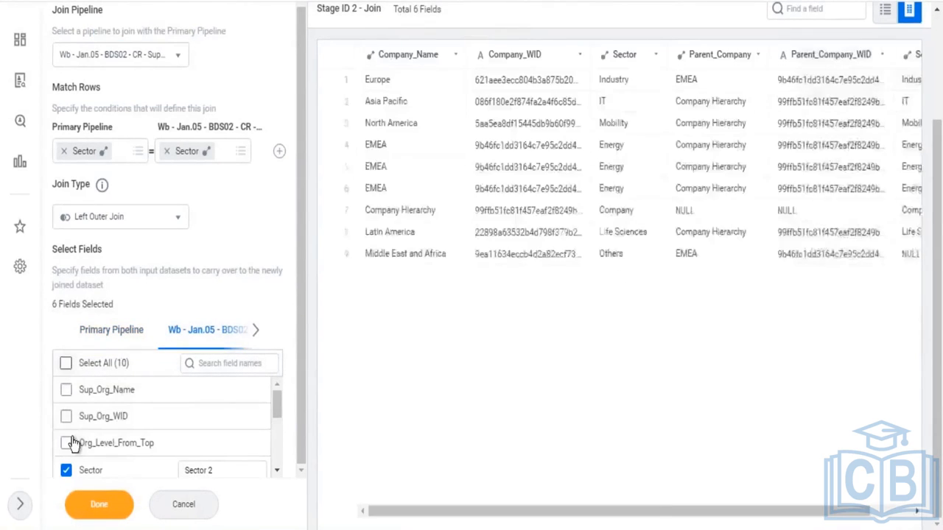
pyautogui.scroll(-3, 86, 442)
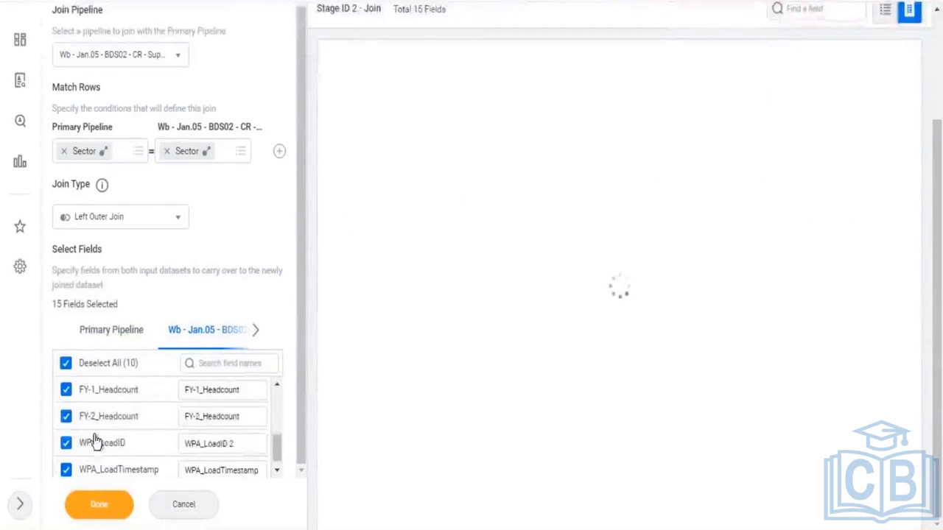
pyautogui.scroll(3, 97, 438)
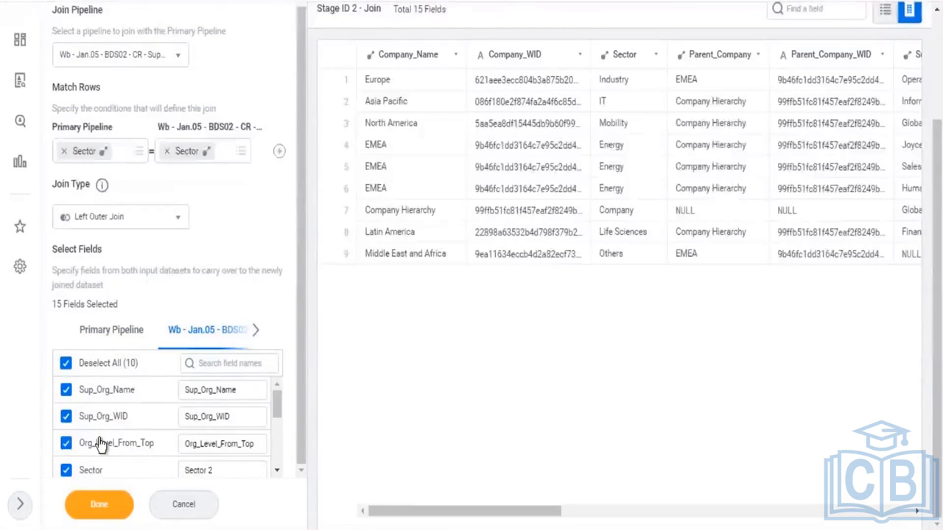
pyautogui.scroll(-1, 65, 449)
pyautogui.click(66, 391)
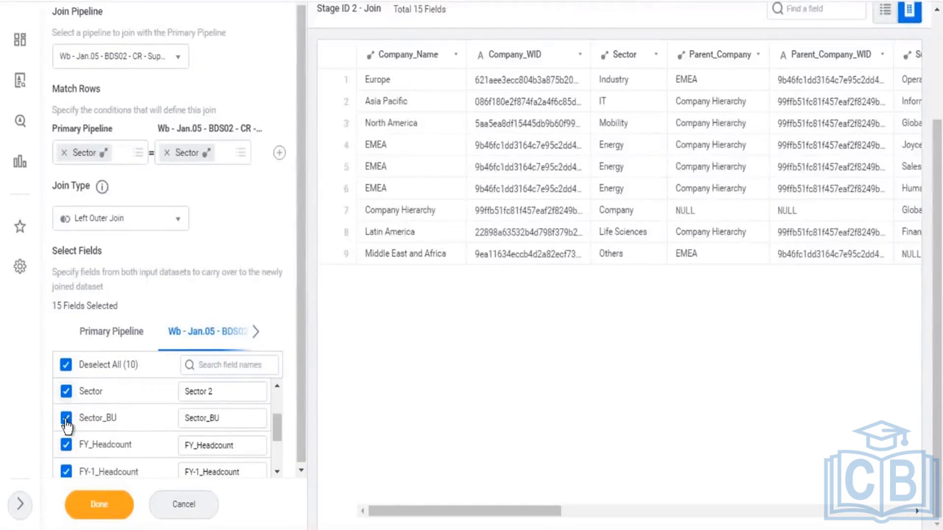
pyautogui.click(100, 420)
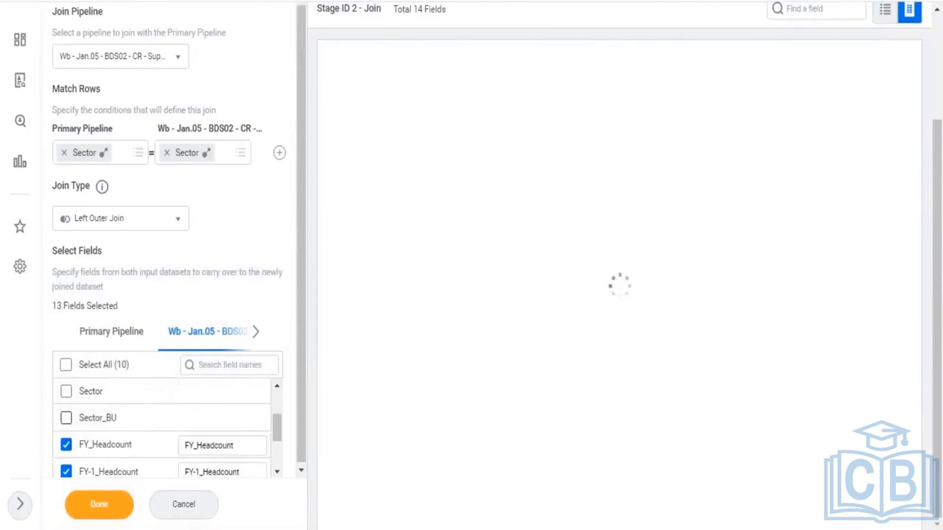
pyautogui.scroll(-3, 67, 446)
pyautogui.click(66, 440)
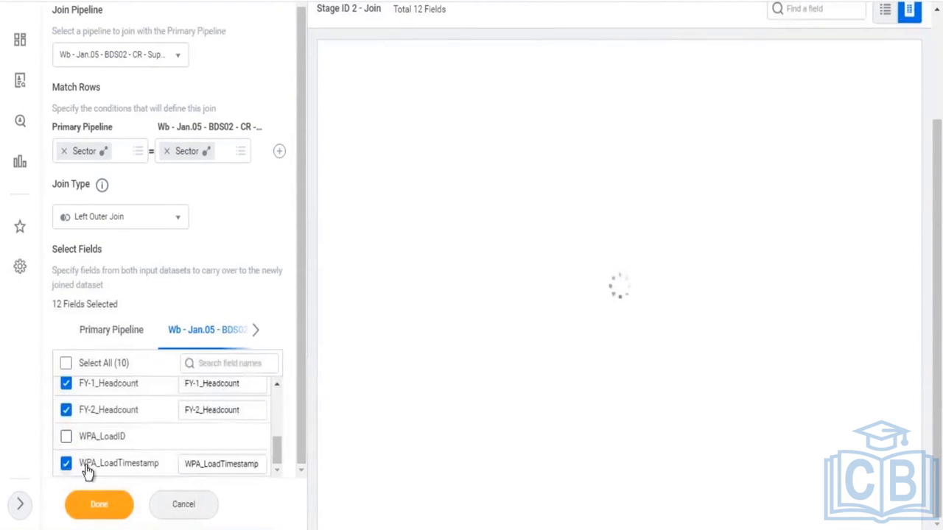
pyautogui.click(93, 501)
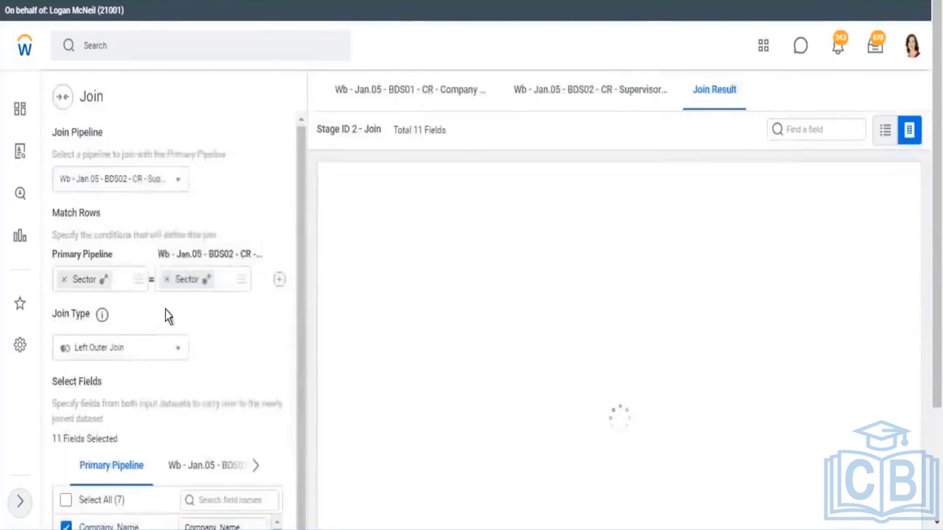
# Apply the Join stage and scroll through the joined dataset's preview columns
pyautogui.scroll(-2, 126, 353)
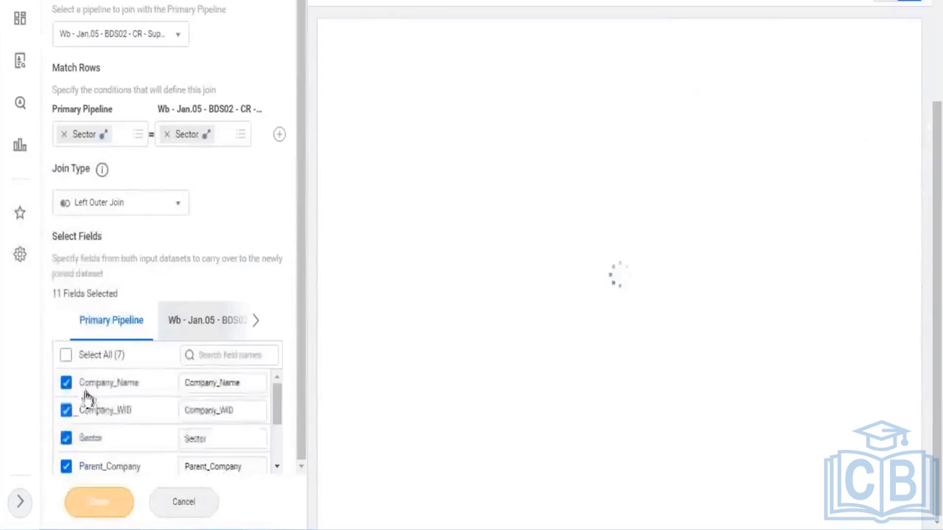
pyautogui.scroll(-2, 88, 413)
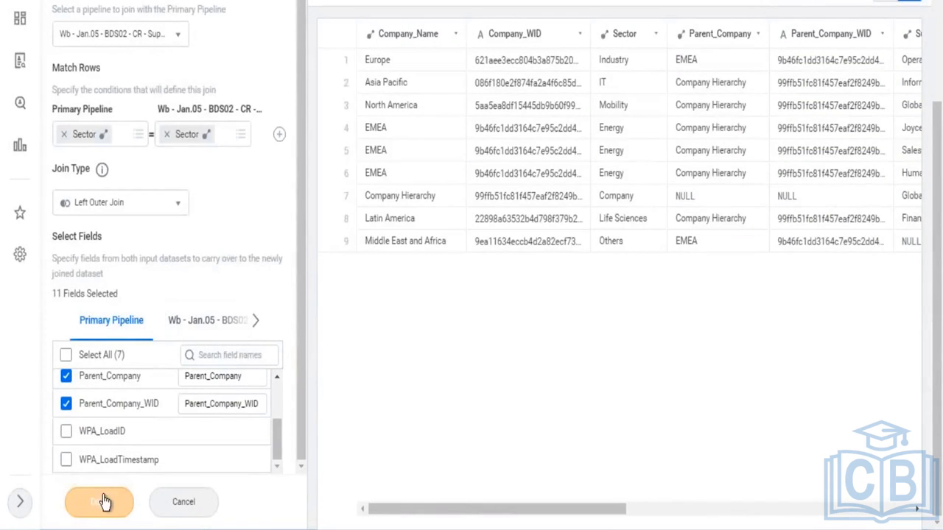
pyautogui.click(195, 505)
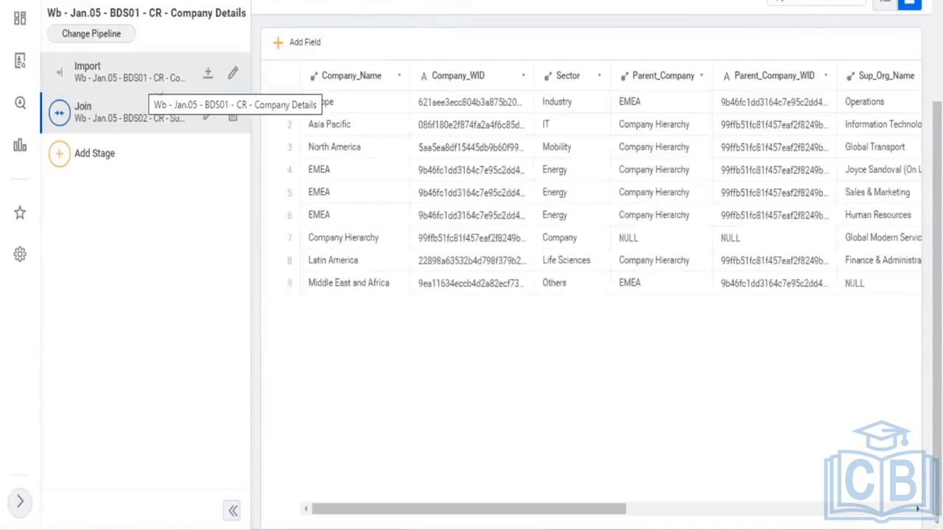
pyautogui.scroll(3, 631, 400)
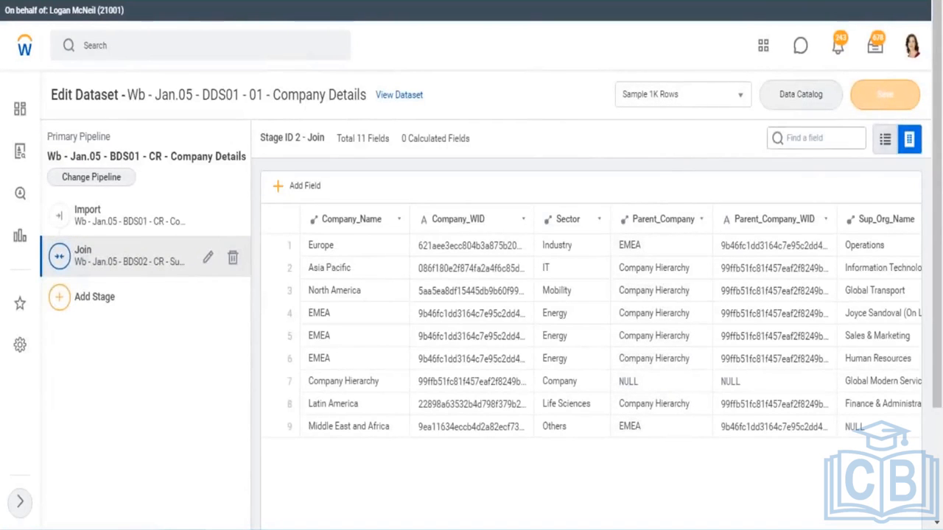
pyautogui.scroll(-3, 557, 331)
pyautogui.moveTo(598, 513); pyautogui.dragTo(757, 528)
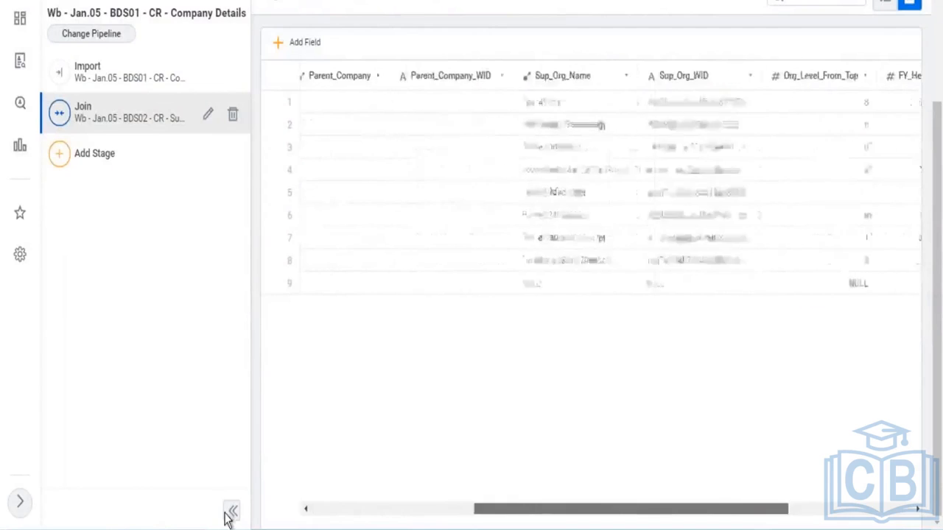